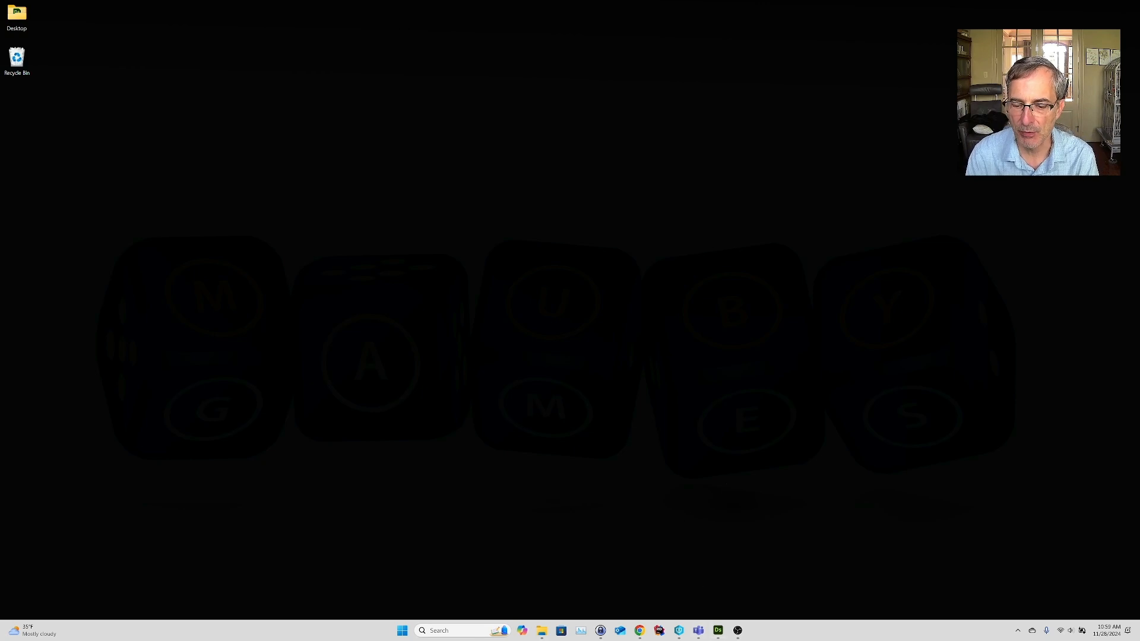
# Restart the Perforce P4V client and connect to the server with the saved connection settings
pyautogui.click(679, 631)
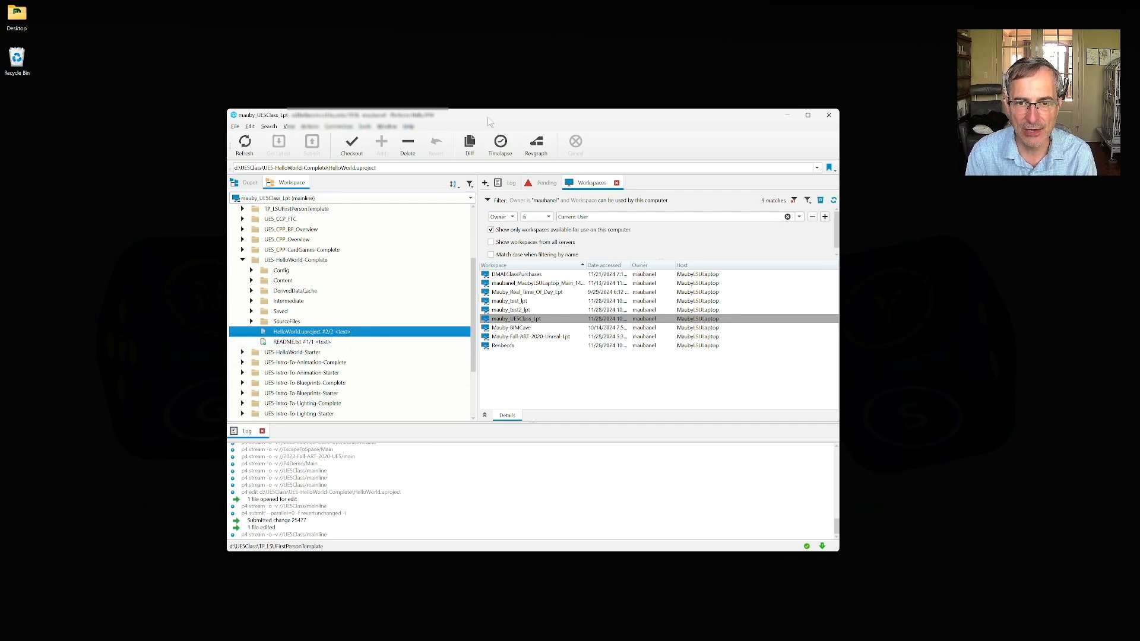
pyautogui.click(826, 116)
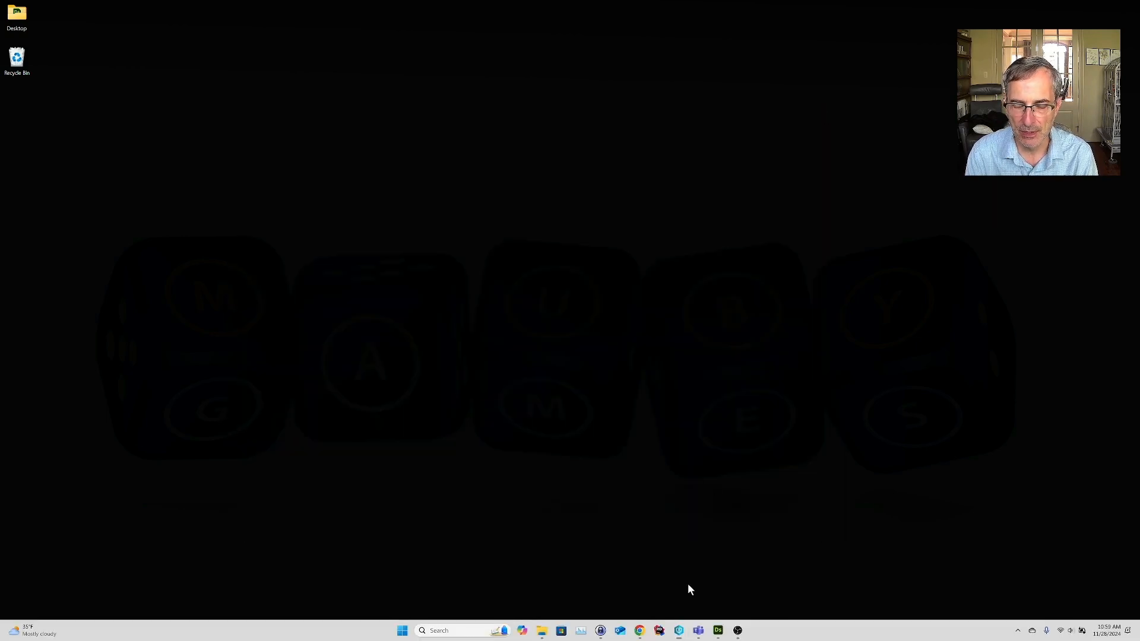
pyautogui.click(677, 633)
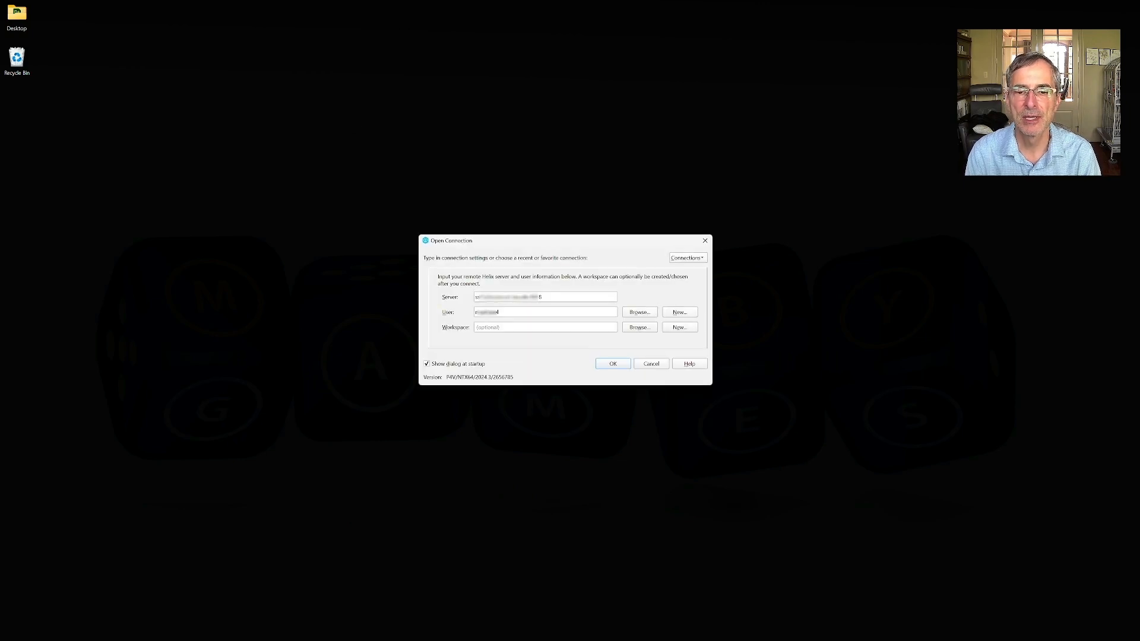
pyautogui.click(623, 368)
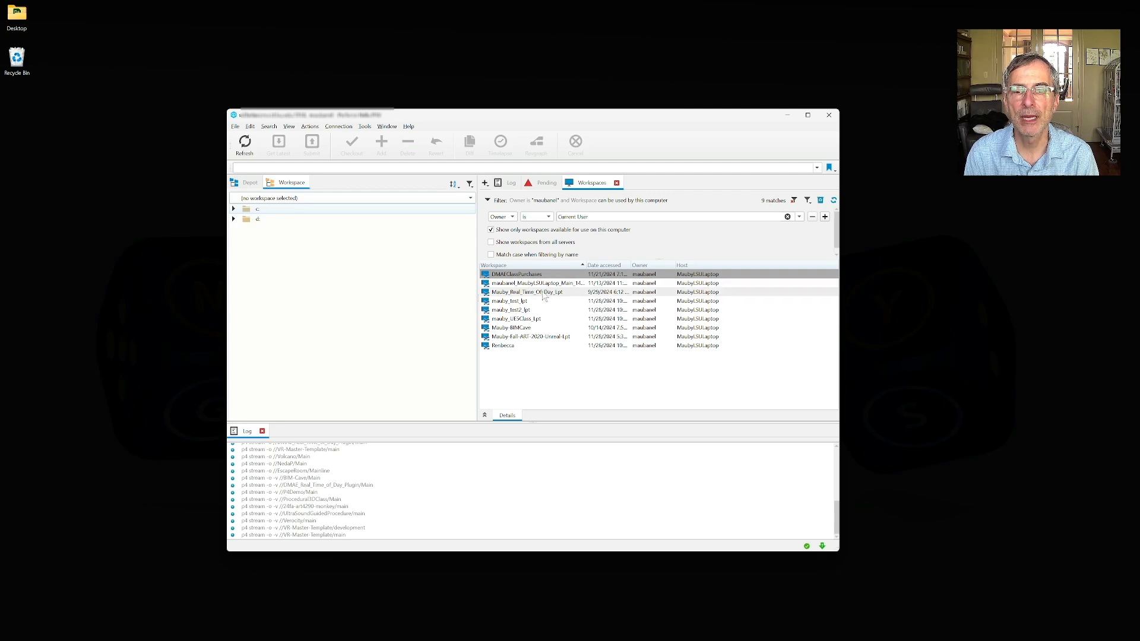
# Switch to the mauby_UE5Class_Lpt workspace and get the latest revision of the d:\UE5Class folder
pyautogui.rightClick(541, 320)
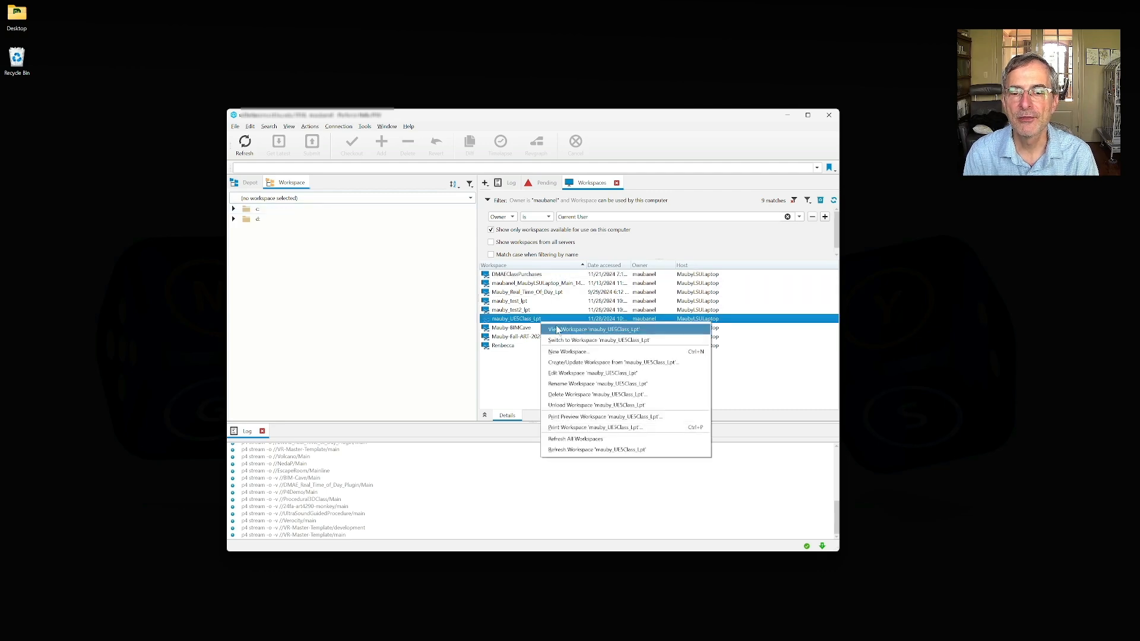
pyautogui.click(575, 340)
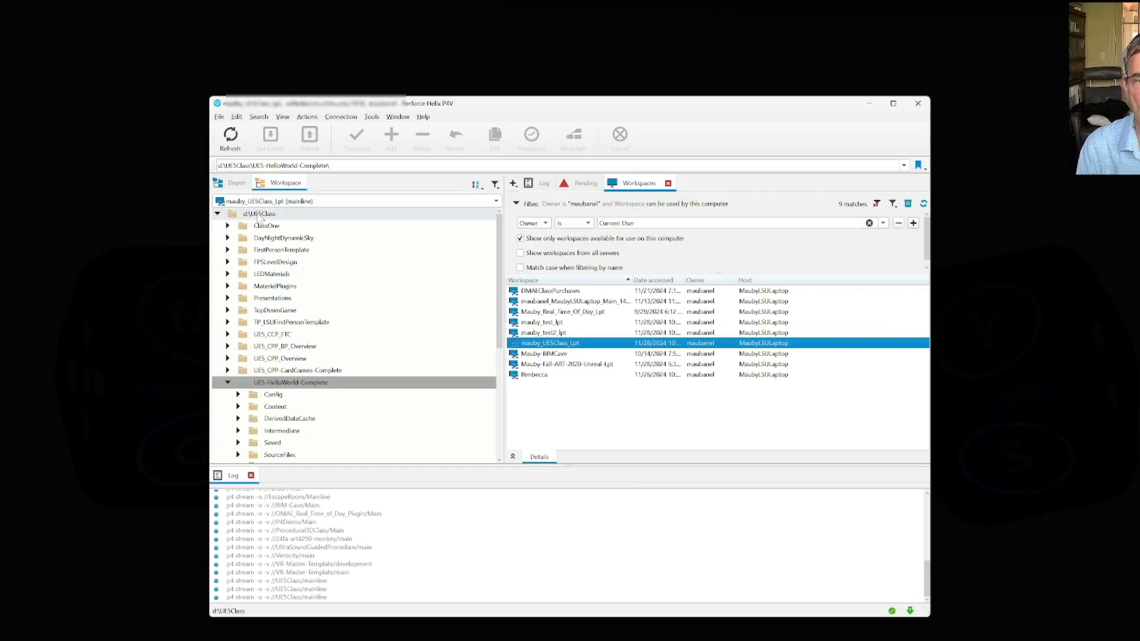
pyautogui.click(273, 209)
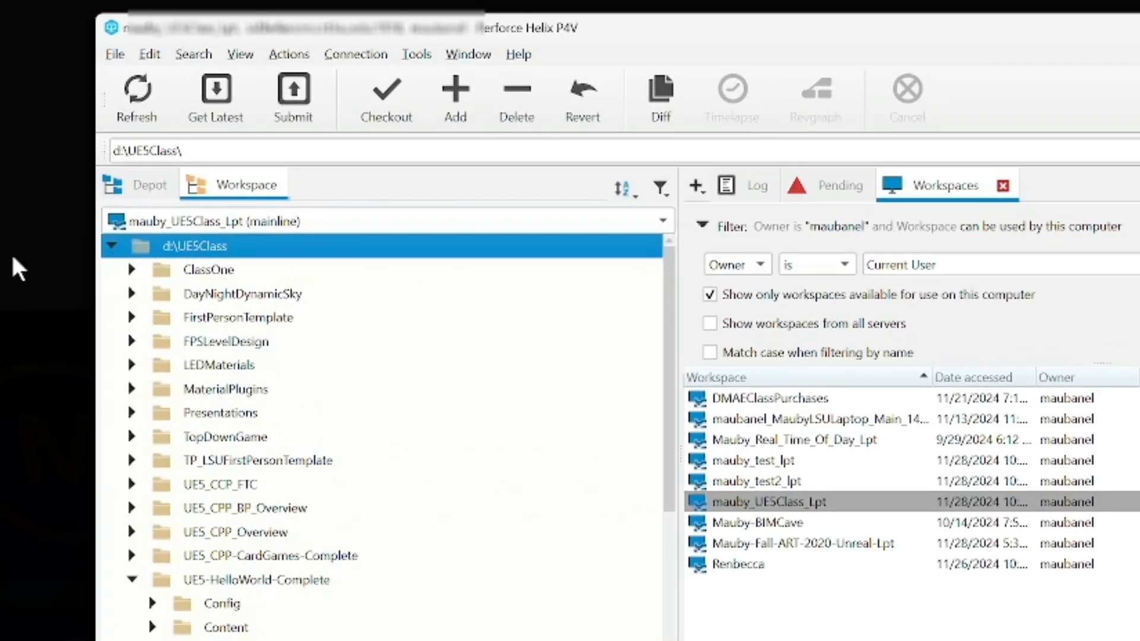
pyautogui.click(215, 95)
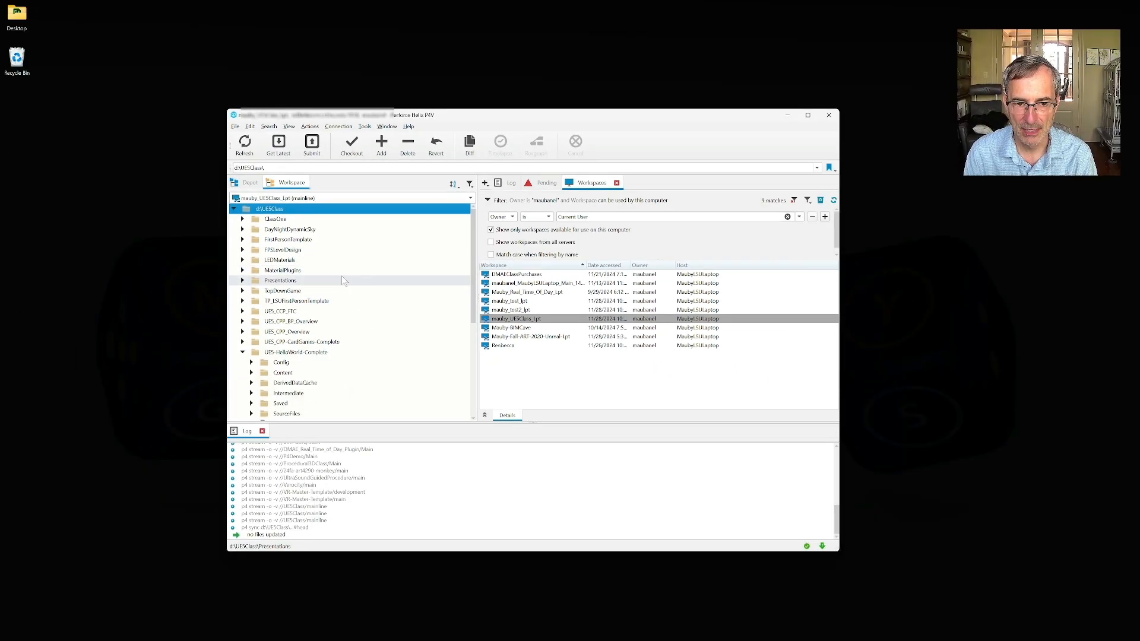
# Show HelloWorld.uproject from the UE5-HelloWorld-Complete folder in File Explorer and move that window clear of the workspace tree
pyautogui.scroll(-4, 360, 400)
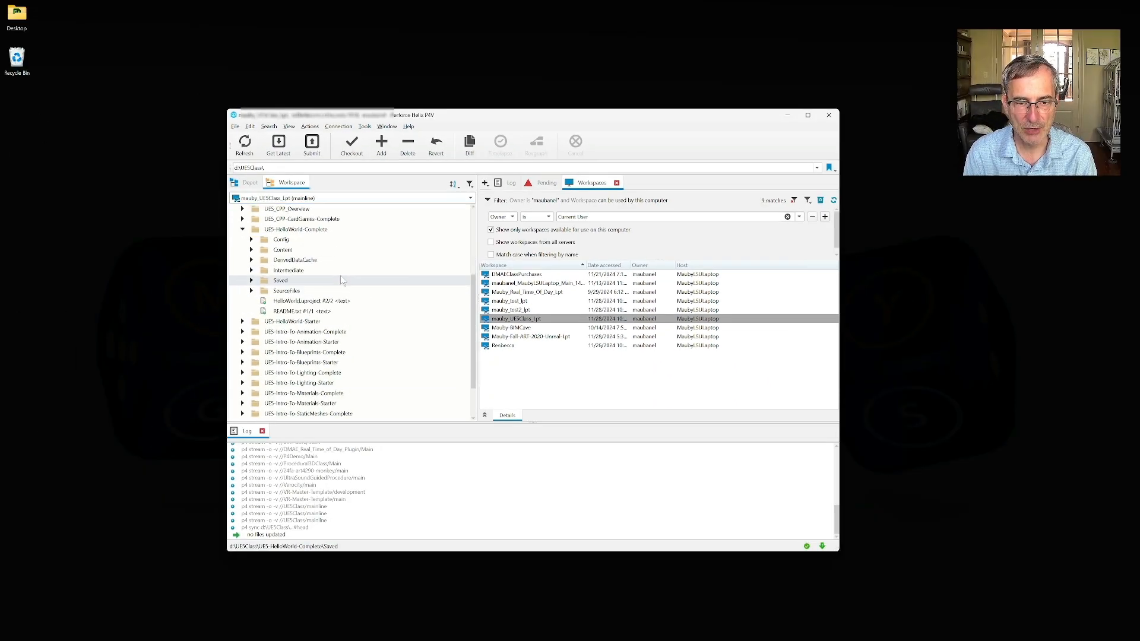
pyautogui.scroll(1, 340, 275)
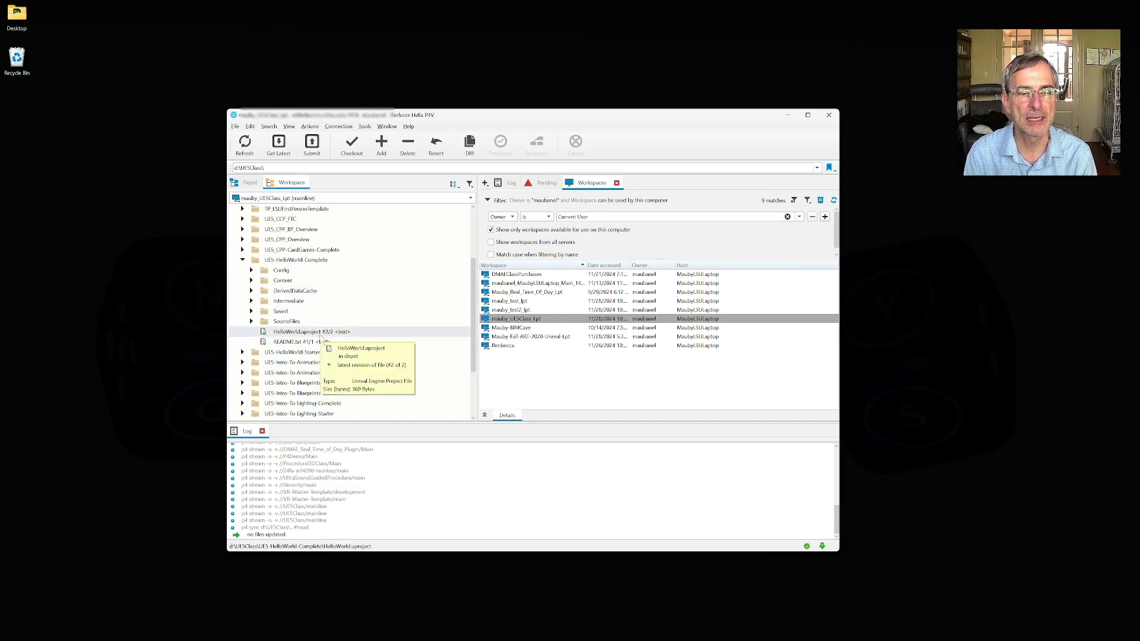
pyautogui.click(316, 332)
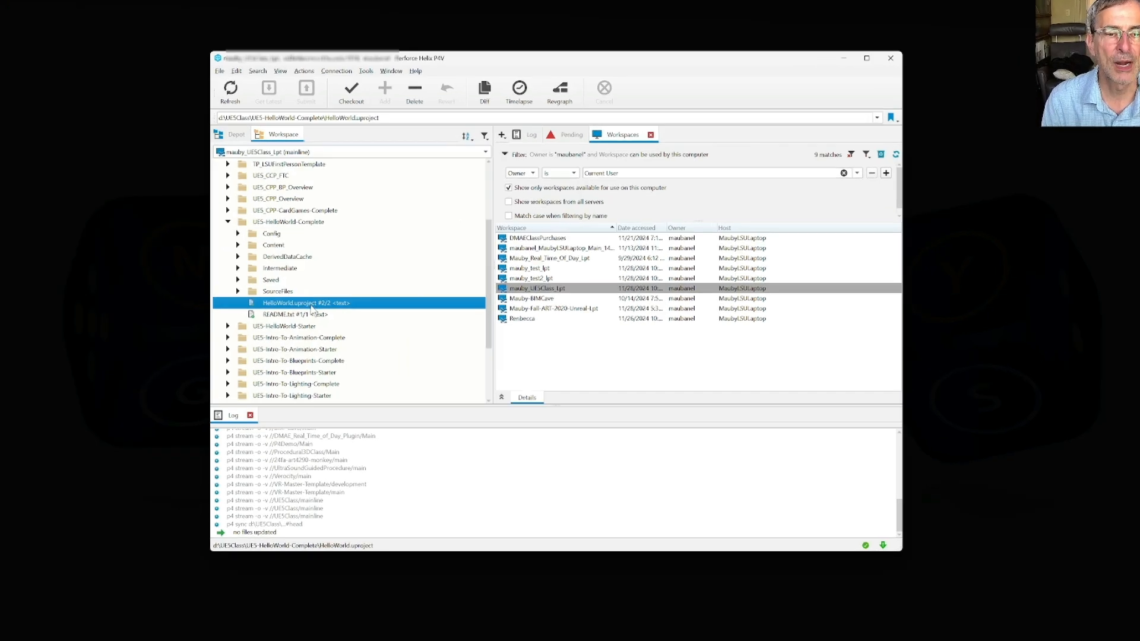
pyautogui.rightClick(315, 332)
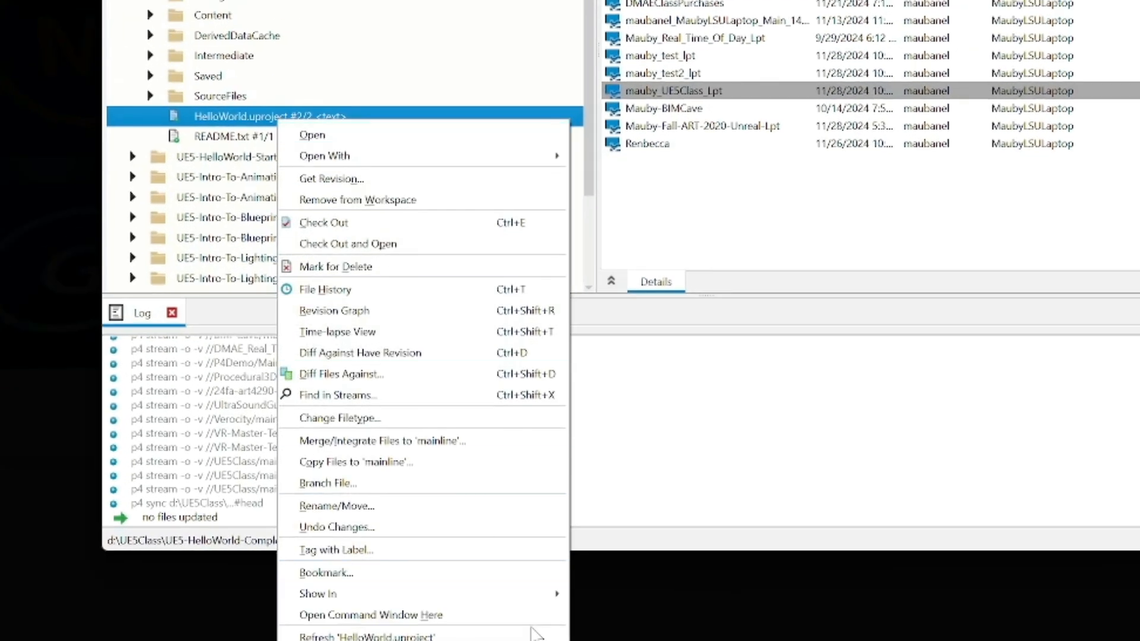
pyautogui.moveTo(445, 572)
pyautogui.click(621, 593)
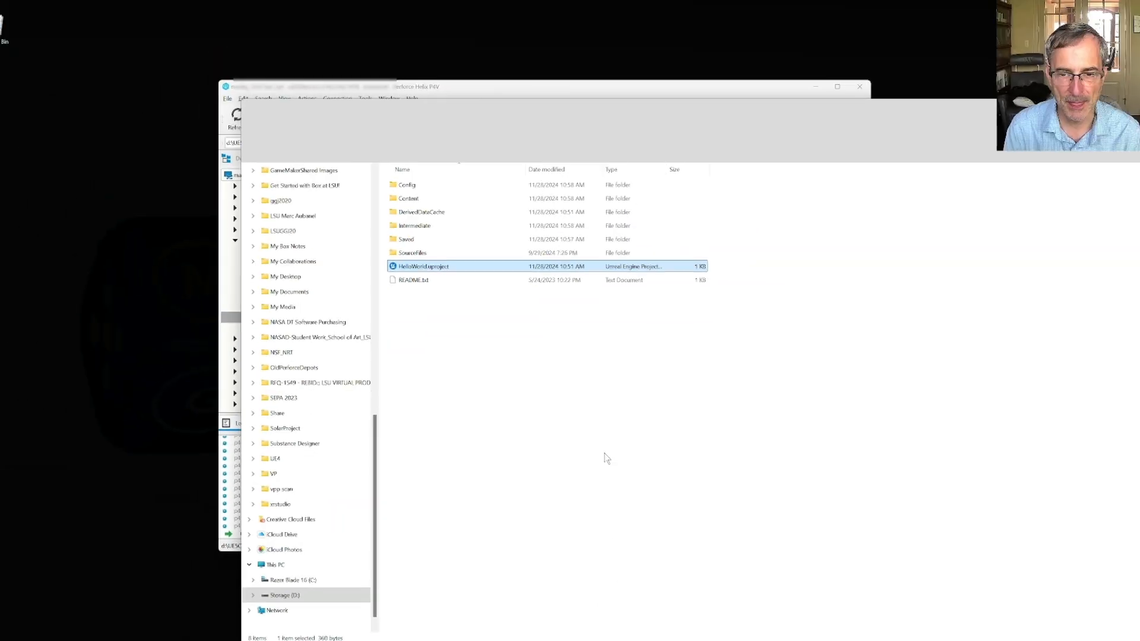
pyautogui.moveTo(473, 130); pyautogui.dragTo(703, 296)
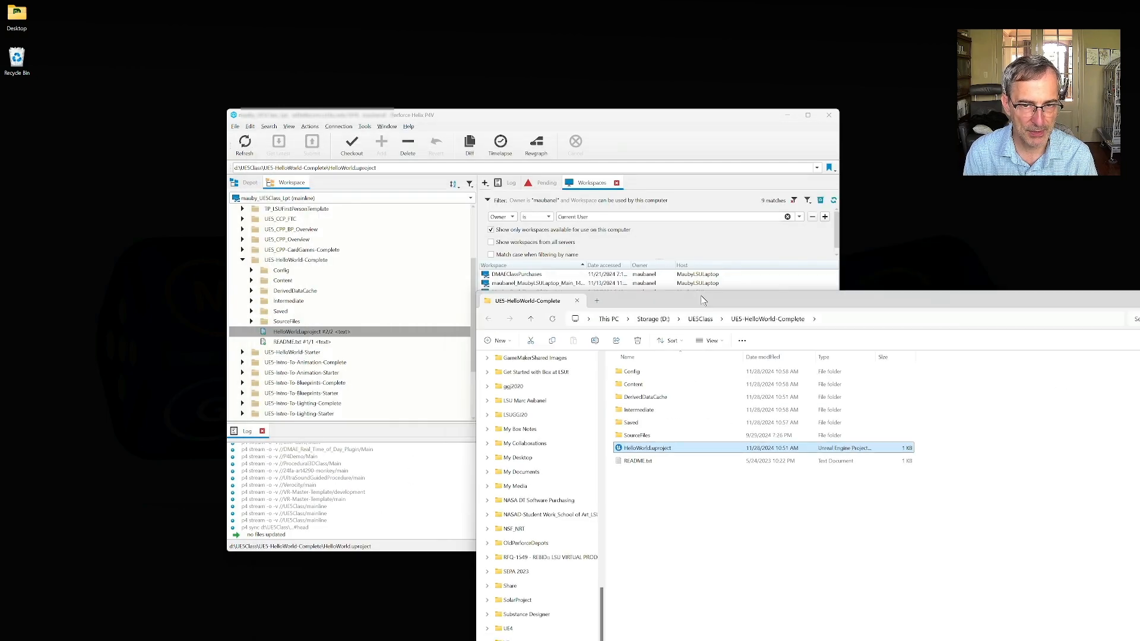
# Open HelloWorld.uproject from the workspace tree in Unreal Editor and dismiss the new plugins notification
pyautogui.click(326, 334)
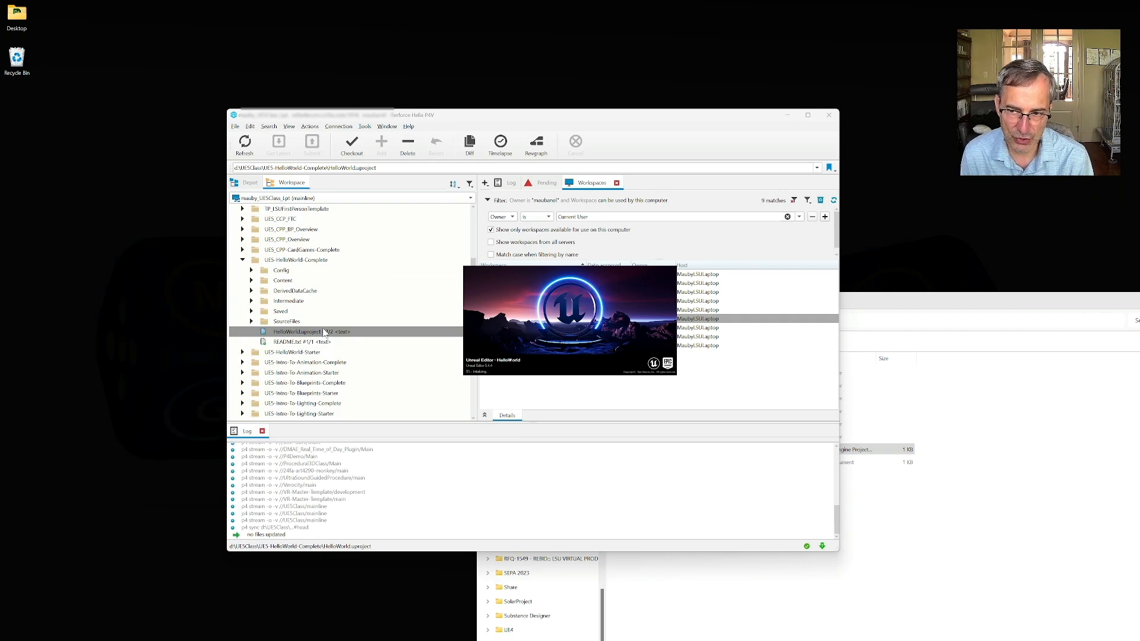
pyautogui.click(842, 338)
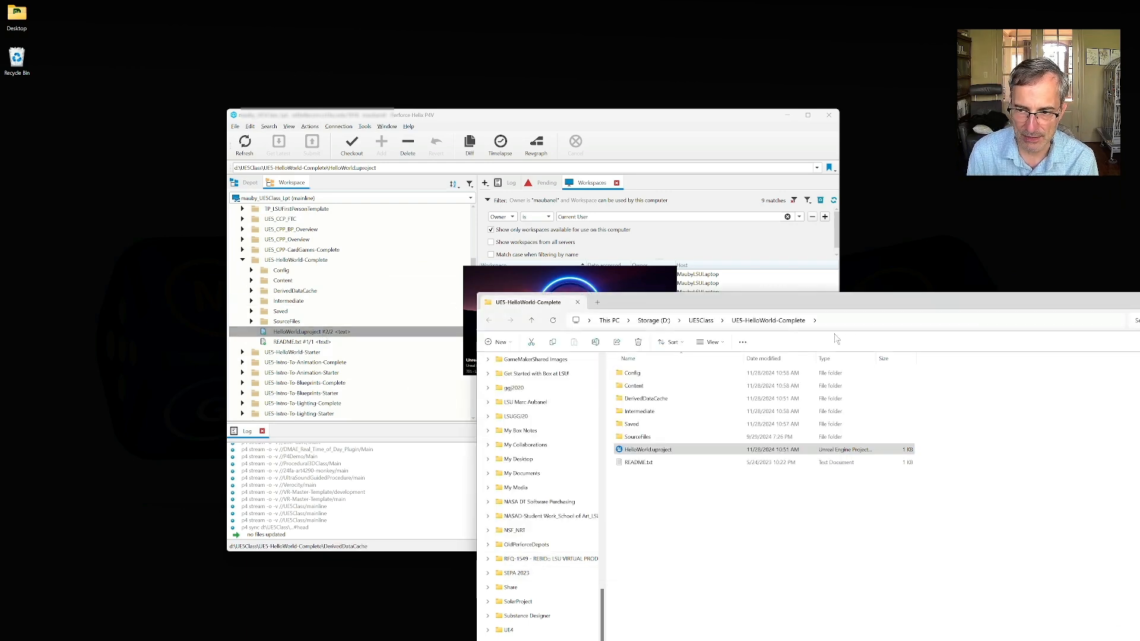
pyautogui.moveTo(874, 305); pyautogui.dragTo(518, 372)
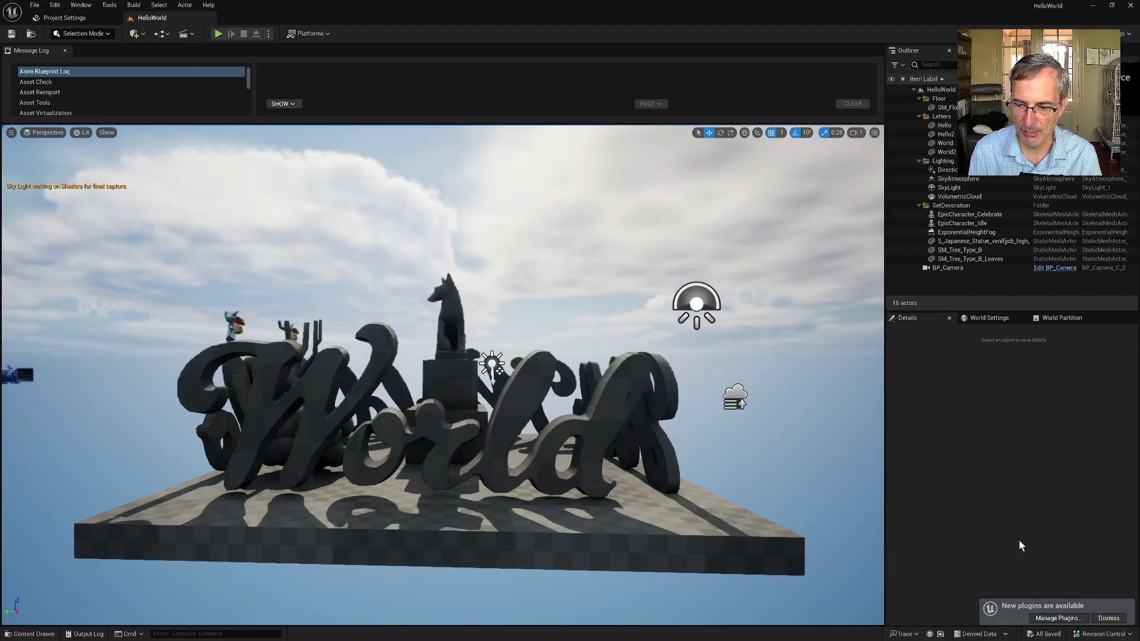
pyautogui.click(1100, 617)
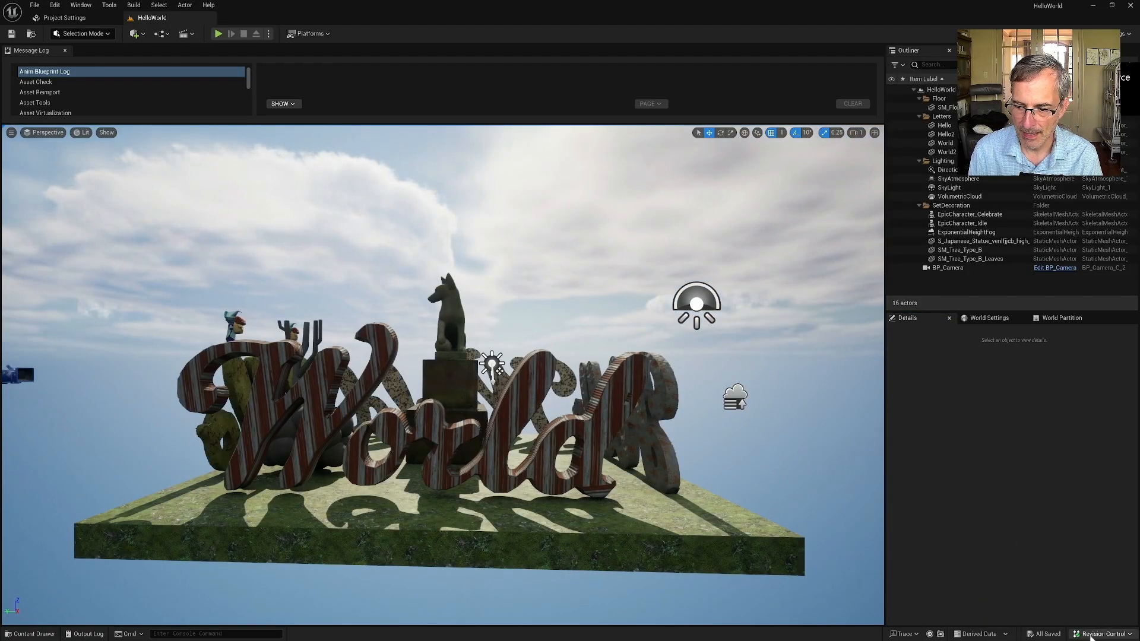
# Reconnect the project to Perforce revision control, choosing the available workspace mauby_UE5Class_Lpt and accepting the login settings
pyautogui.click(1102, 634)
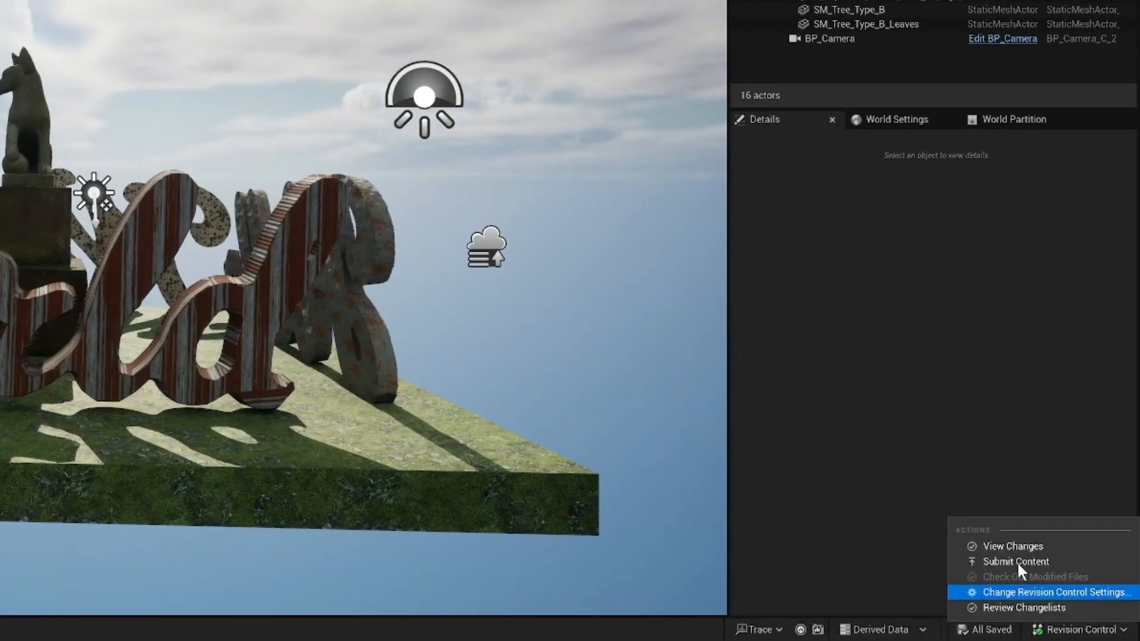
pyautogui.click(1003, 591)
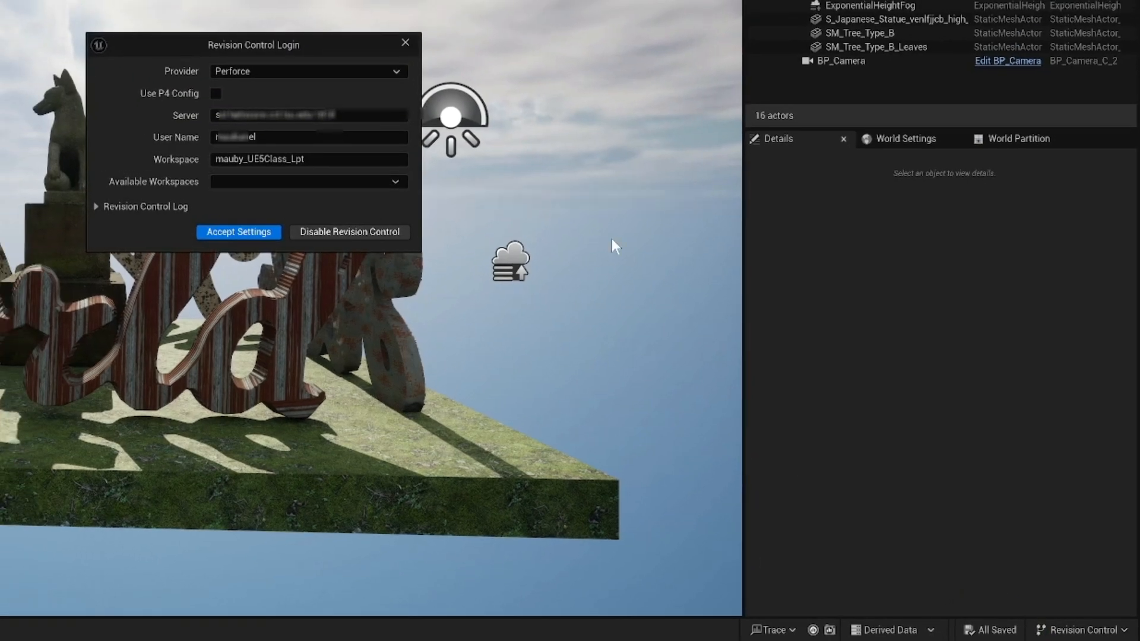
pyautogui.click(1055, 630)
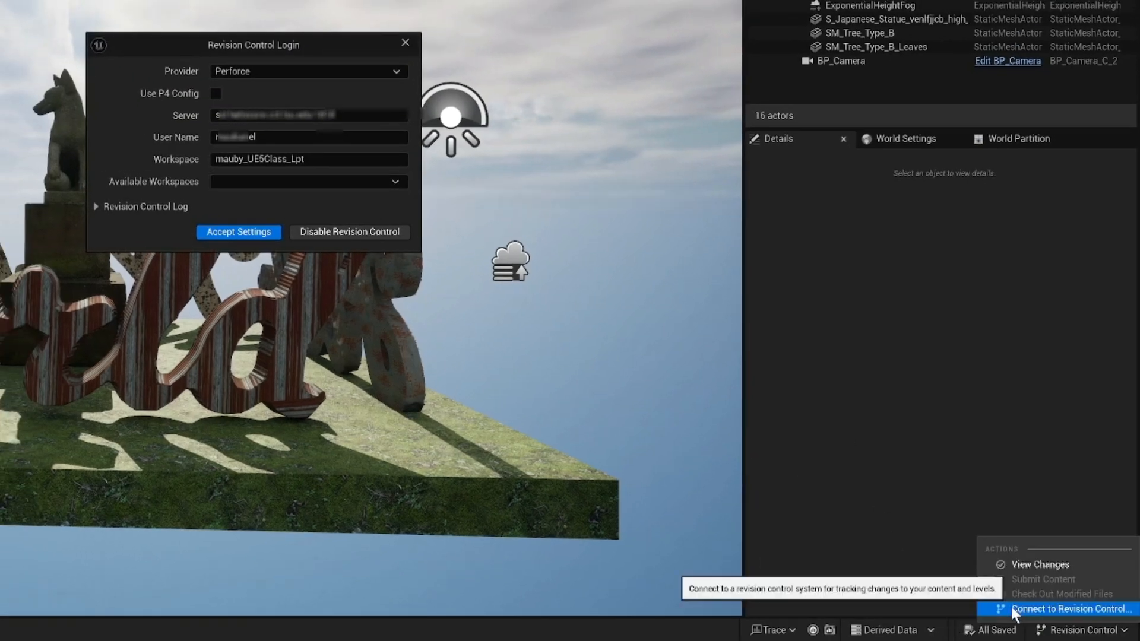
pyautogui.click(340, 204)
pyautogui.click(392, 181)
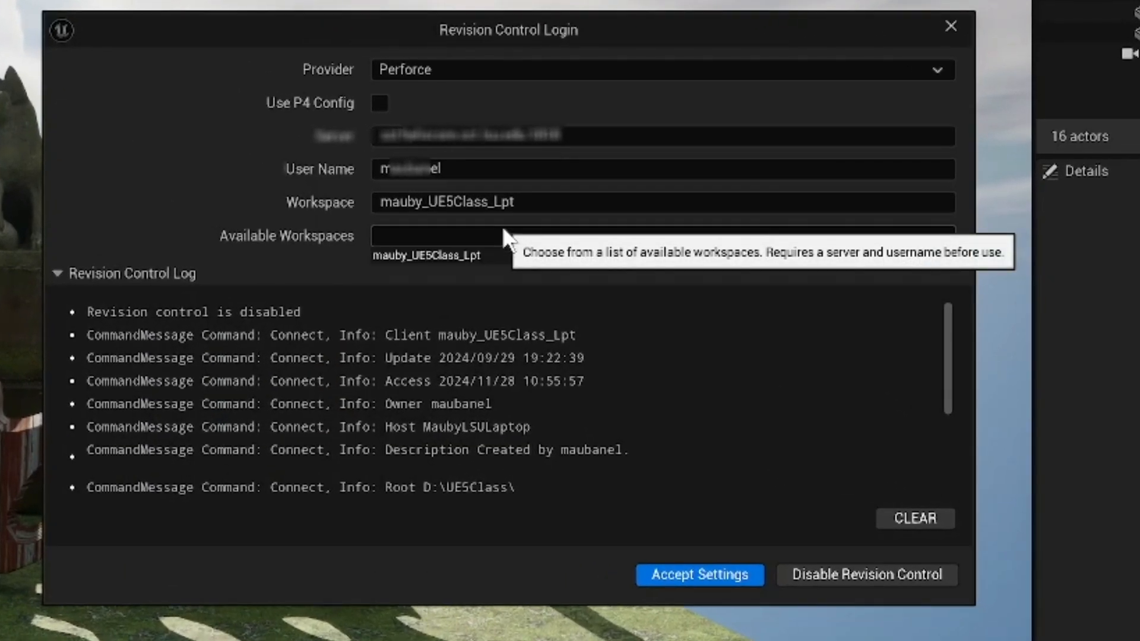
pyautogui.click(495, 259)
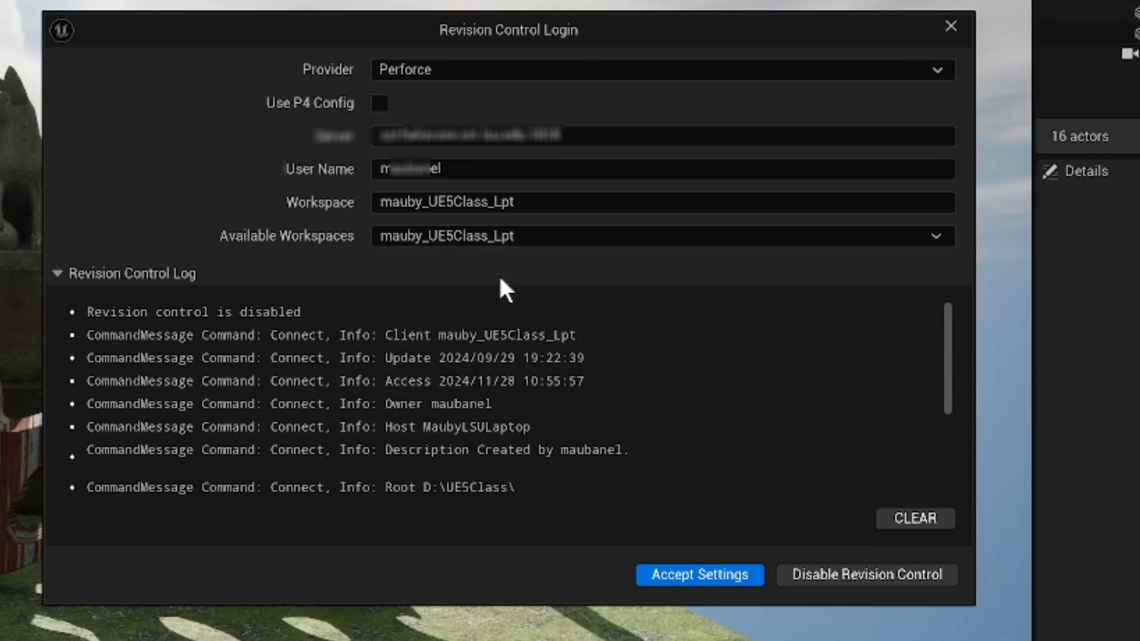
pyautogui.click(677, 583)
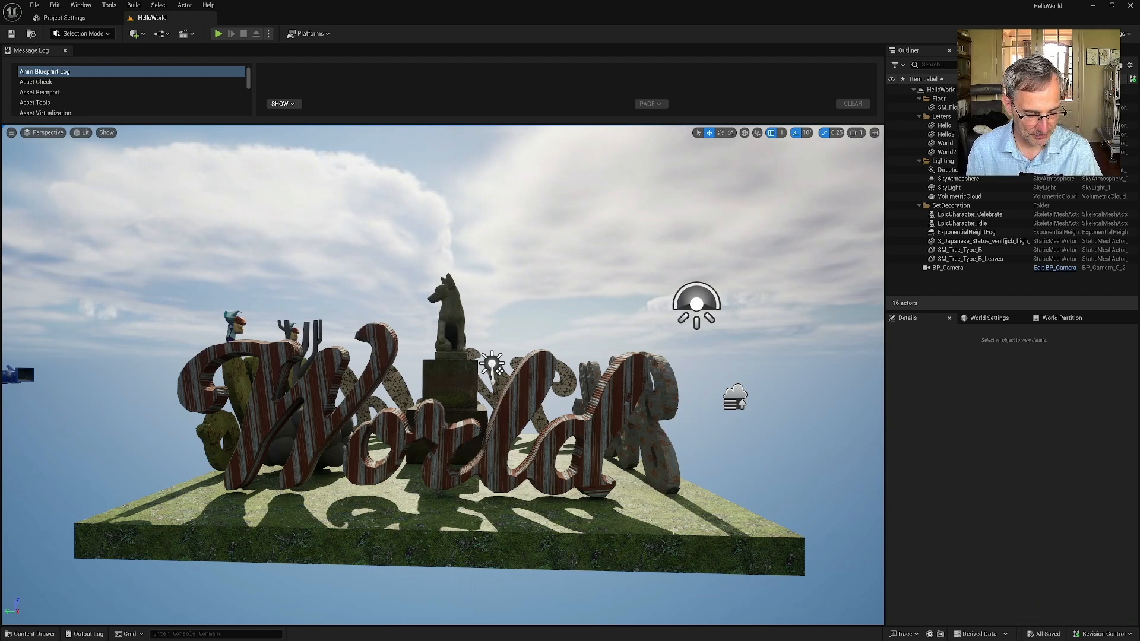
# Search the editor preferences for "automatically" and make sure Automatically Checkout on Asset Modification is enabled
pyautogui.click(55, 6)
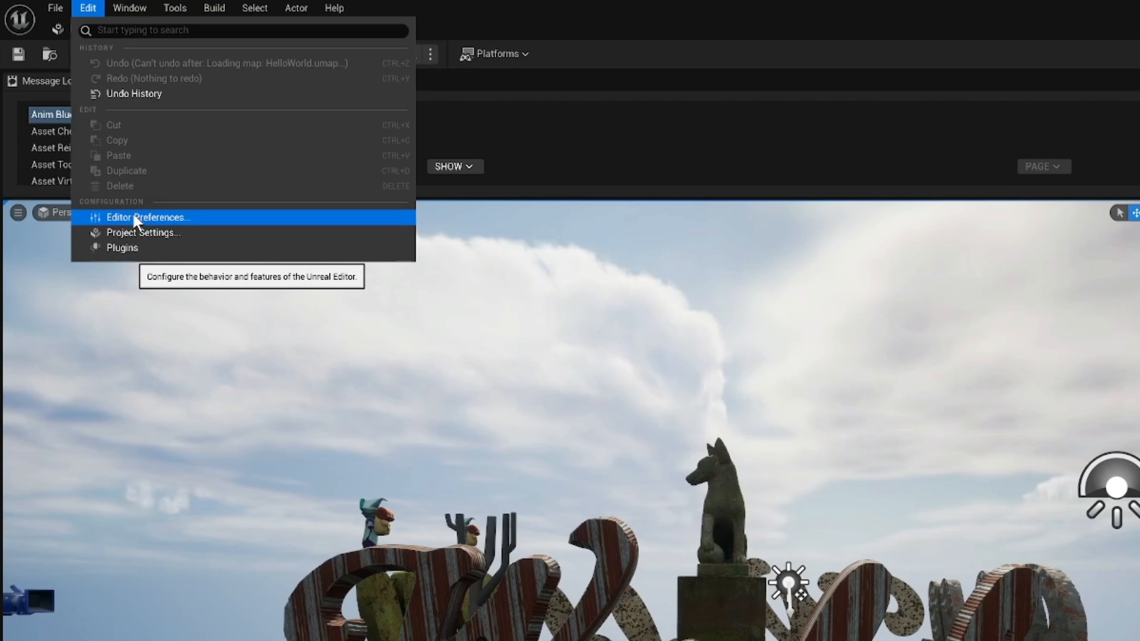
pyautogui.click(133, 216)
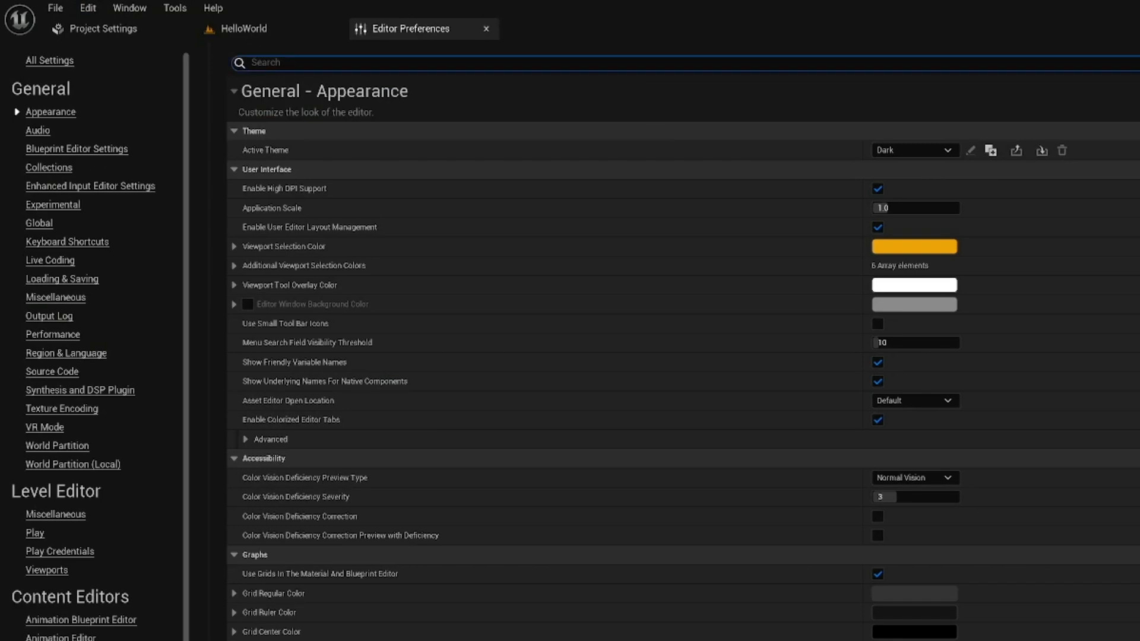
pyautogui.write('automat')
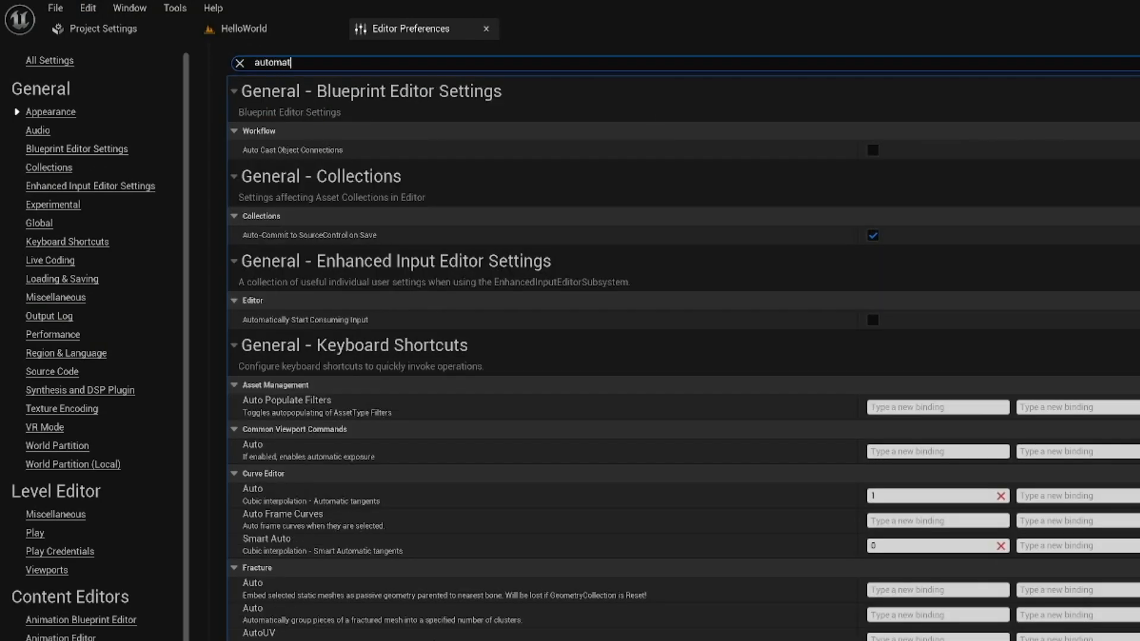
pyautogui.write('ically')
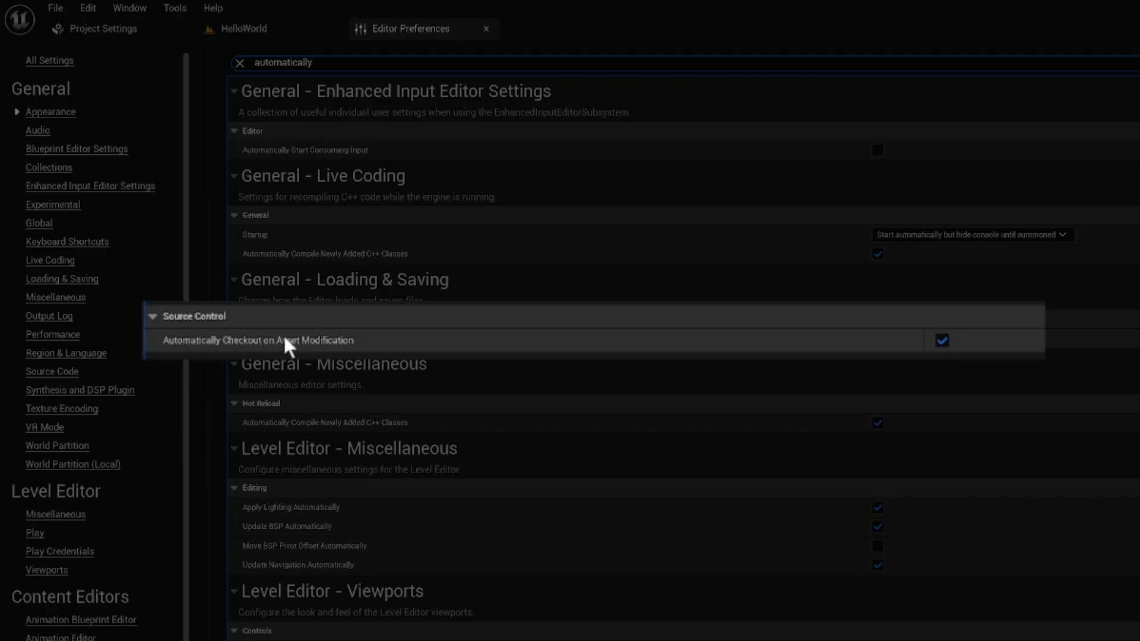
pyautogui.click(941, 340)
pyautogui.click(942, 340)
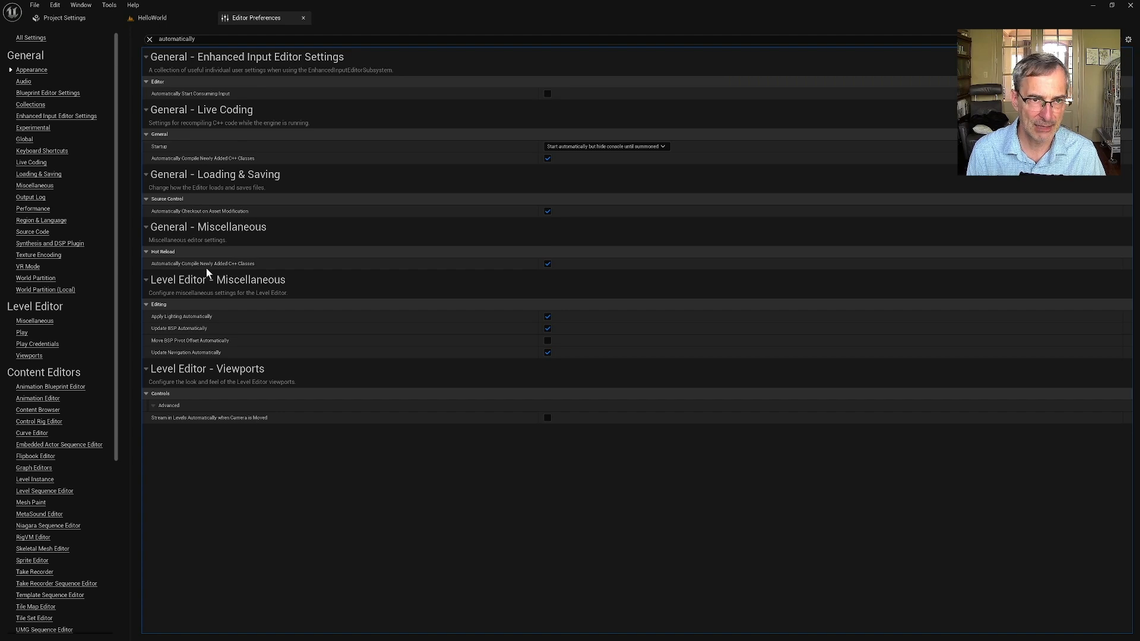
# Close the editor preferences and save everything in the project
pyautogui.click(302, 18)
pyautogui.click(34, 6)
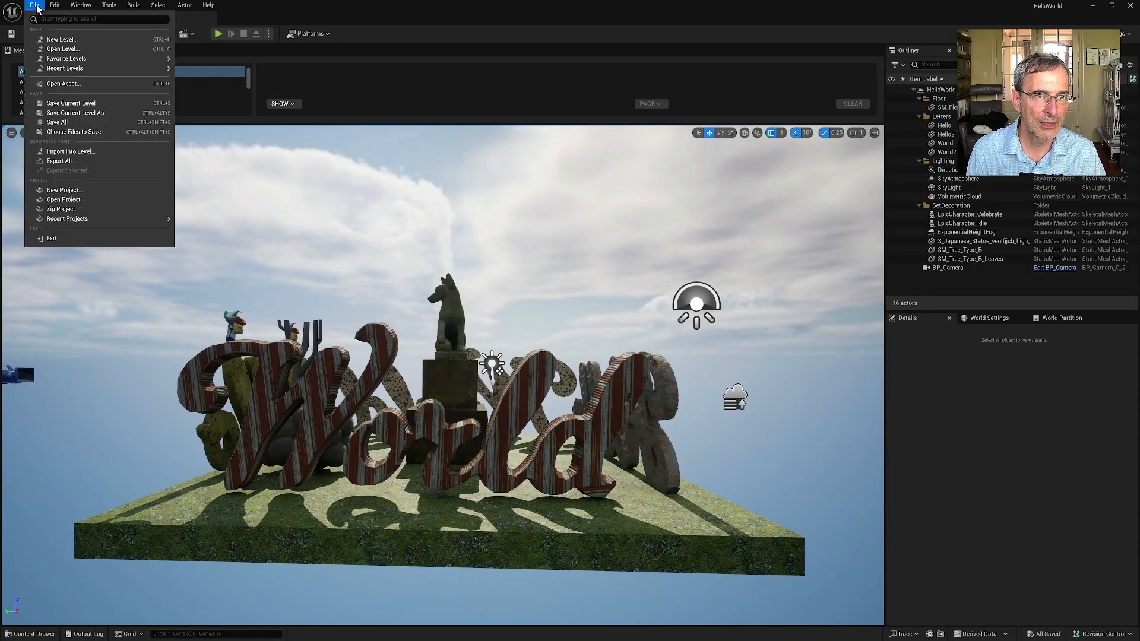
pyautogui.click(81, 122)
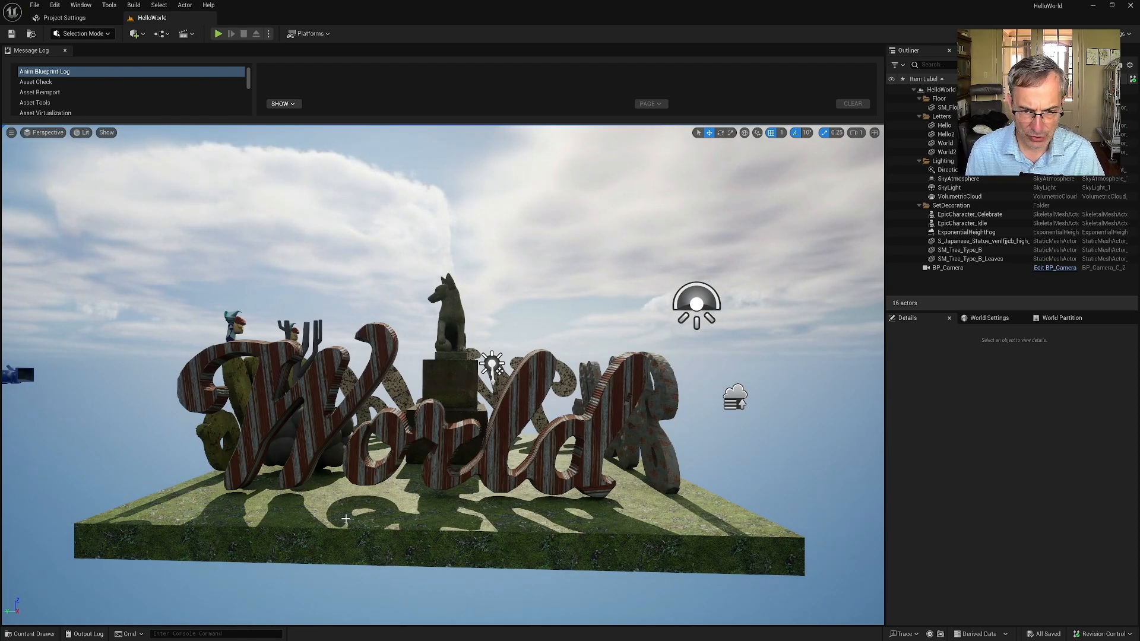
# Locate the material of the front World letters in the content browser and look at its Revision Control options, including Check Out
pyautogui.click(327, 431)
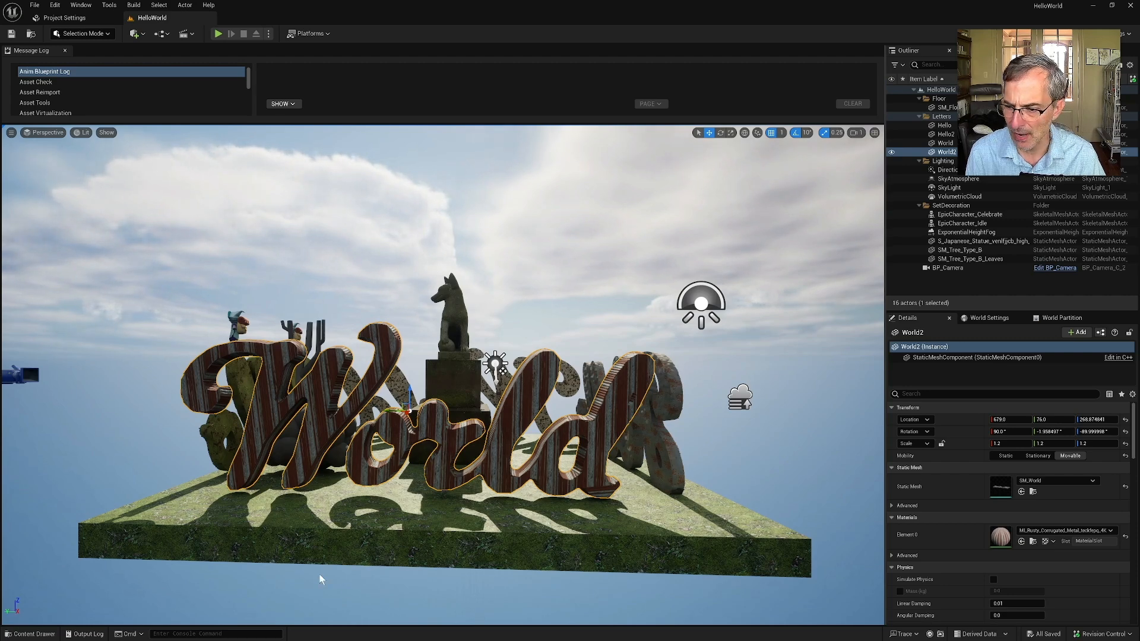
pyautogui.click(1032, 541)
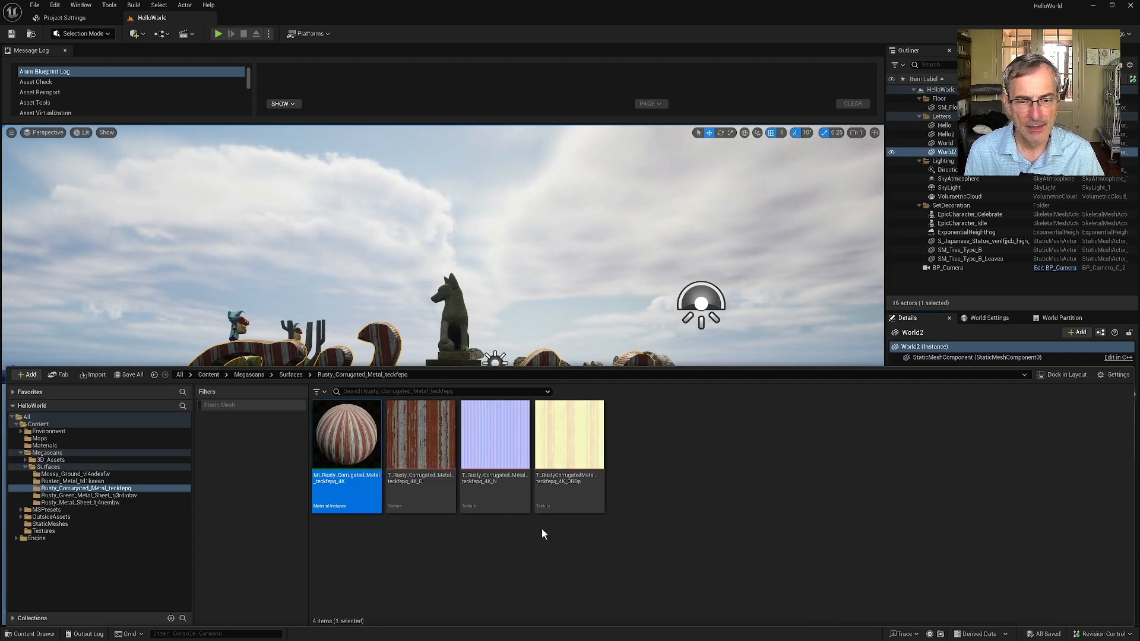
pyautogui.moveTo(344, 431)
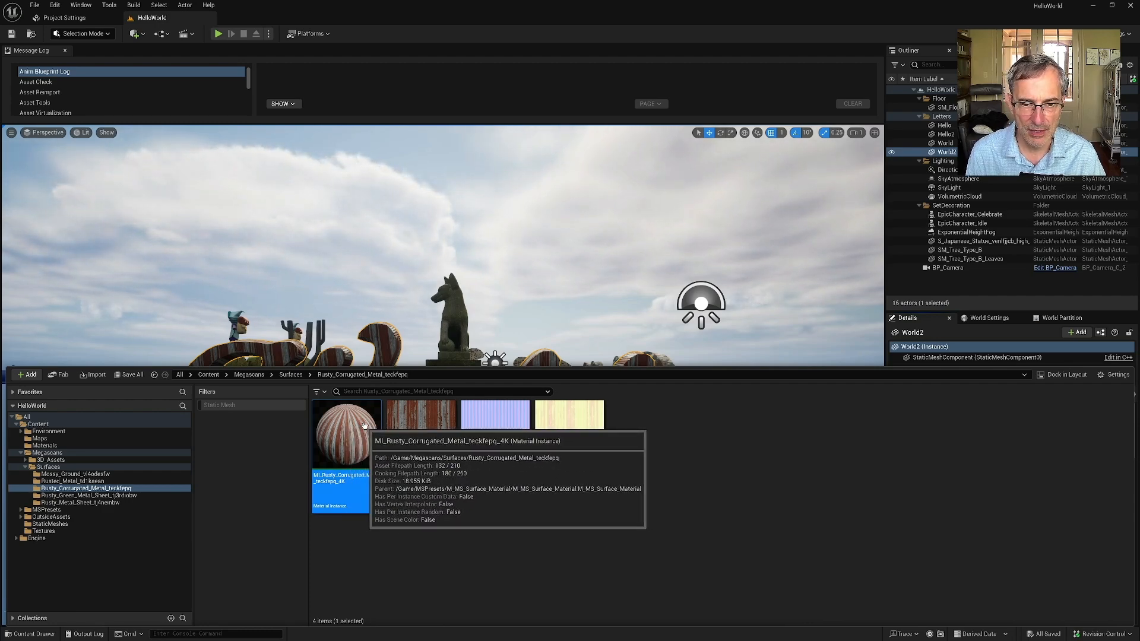
pyautogui.rightClick(334, 437)
pyautogui.moveTo(386, 411)
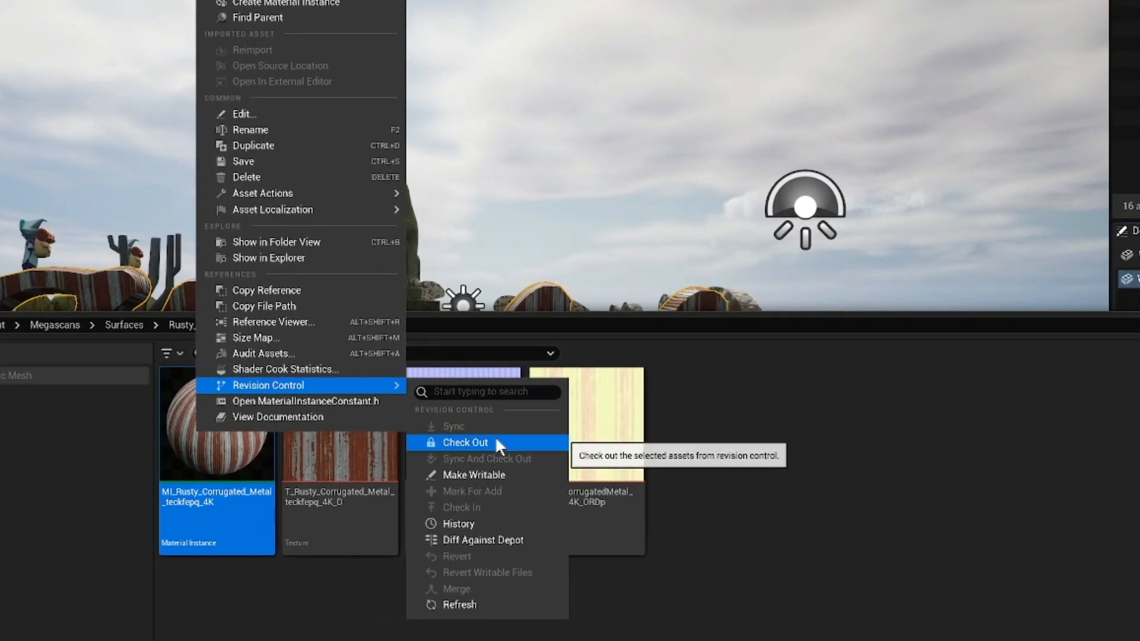
pyautogui.click(1023, 554)
pyautogui.click(238, 452)
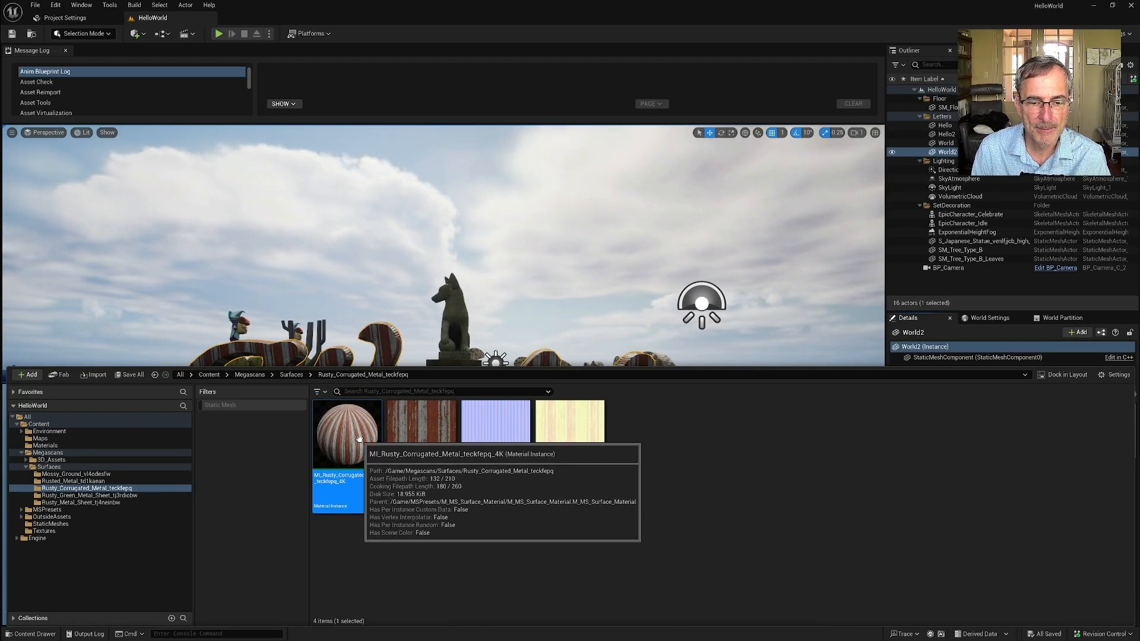
# Open the material instance MI_Rusty_Corrugated_Metal_teckfepq_4K, enlarge its editor window, and enable and expand the Metallic Controls override
pyautogui.doubleClick(360, 439)
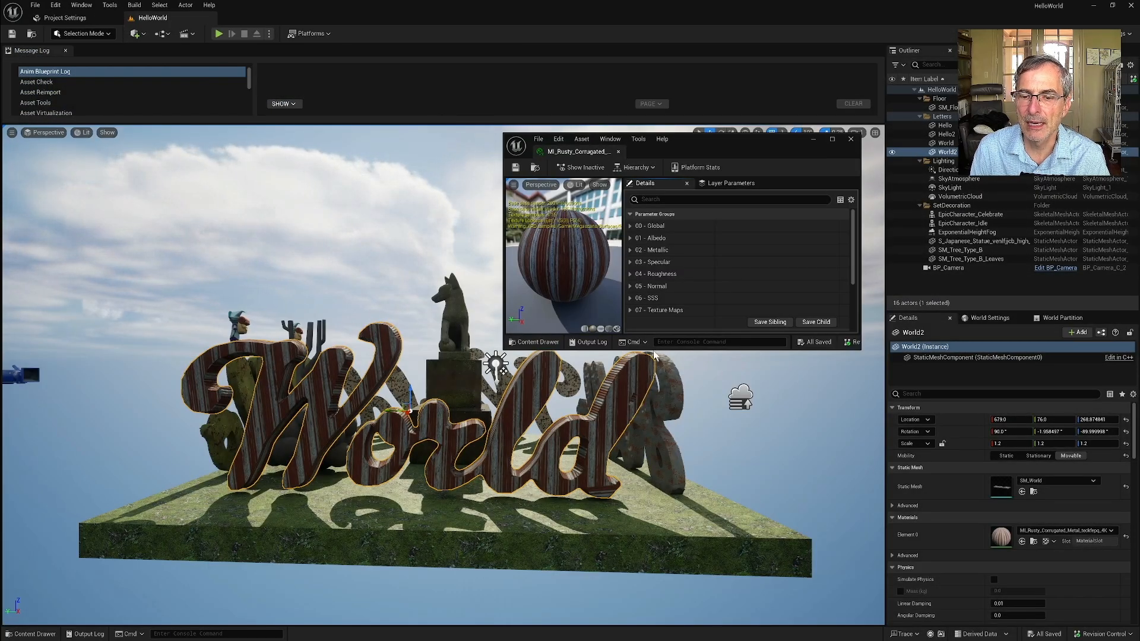
pyautogui.moveTo(653, 350); pyautogui.dragTo(653, 638)
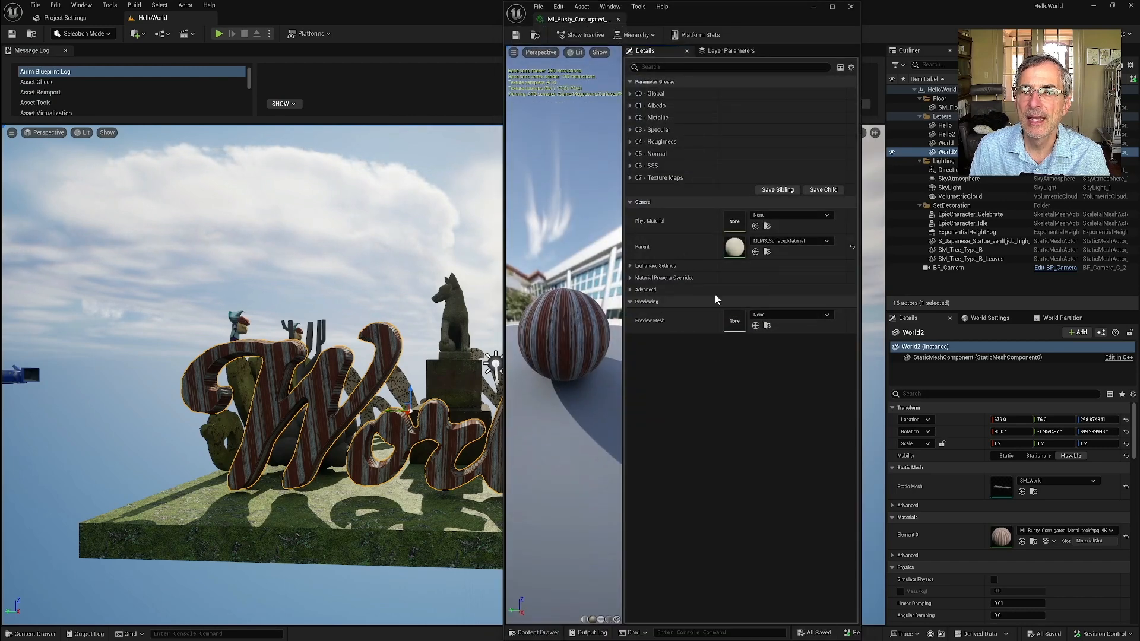
pyautogui.click(631, 118)
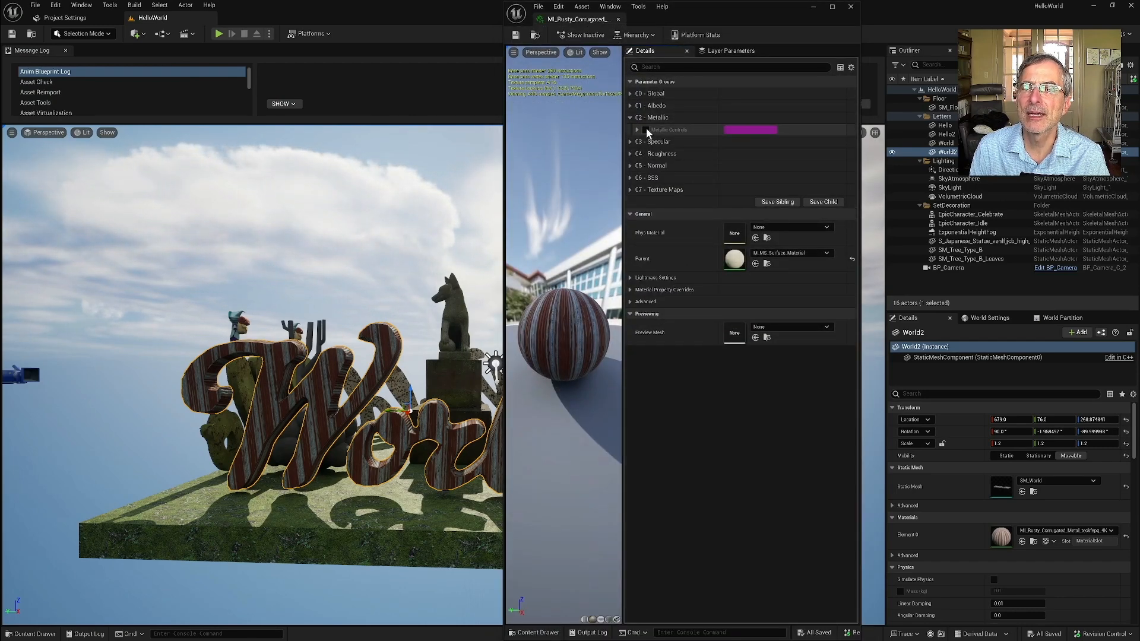
pyautogui.click(646, 128)
pyautogui.click(636, 129)
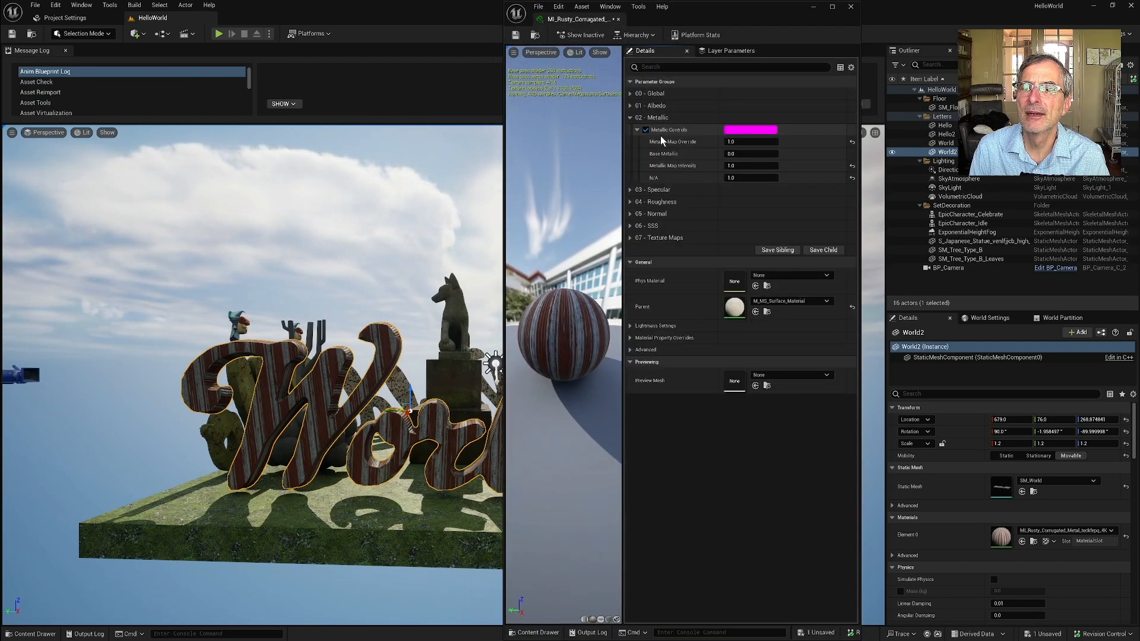
# Try a Metallic Map Override of 0 while viewing the World letters up close, and set it back to 1
pyautogui.click(749, 143)
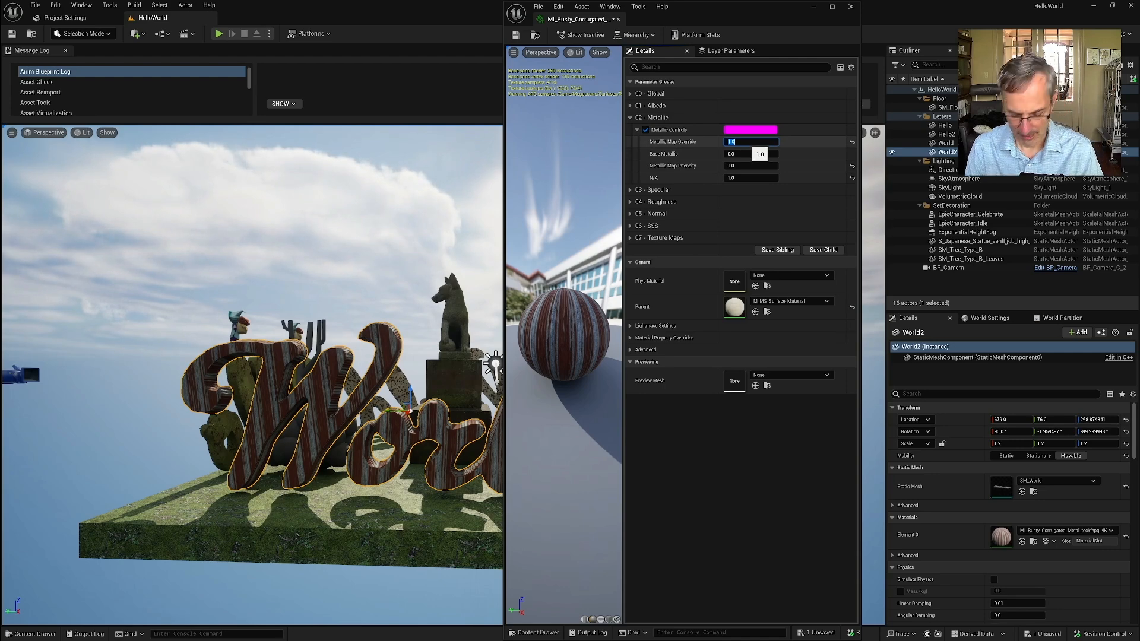
pyautogui.write('0')
pyautogui.press('Return')
pyautogui.scroll(5, 279, 347)
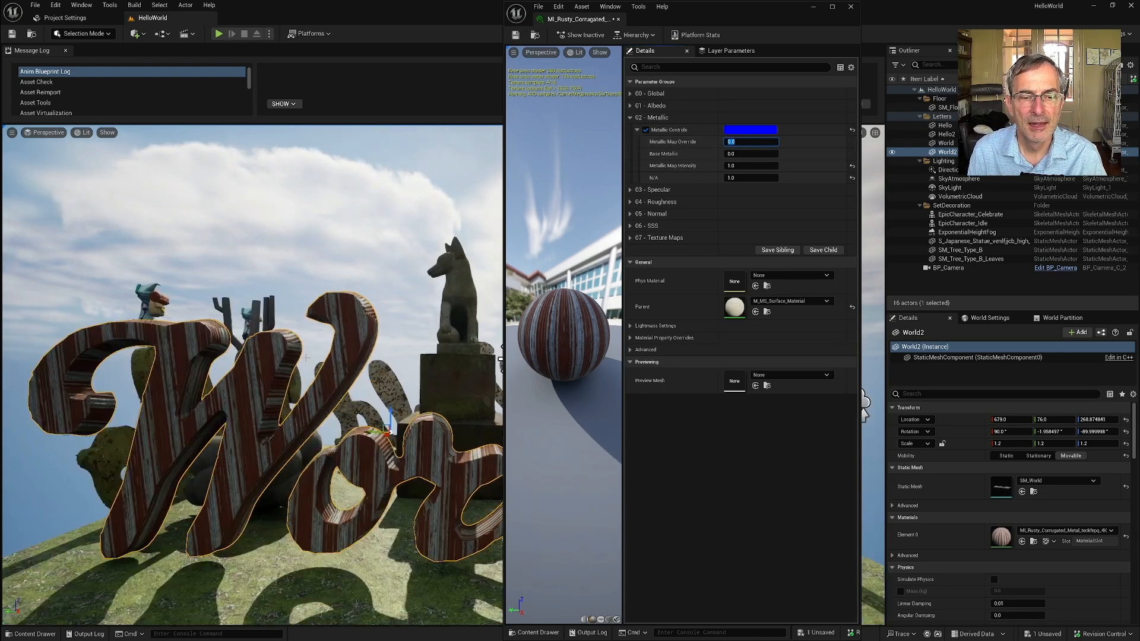
pyautogui.scroll(3, 308, 366)
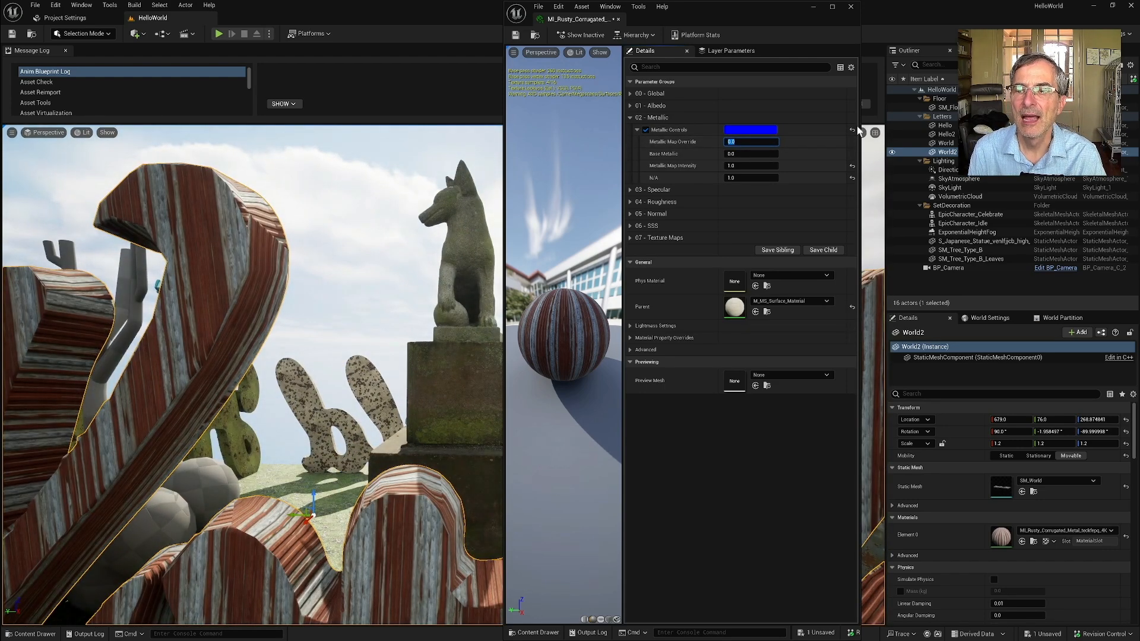
pyautogui.write('1')
pyautogui.press('Return')
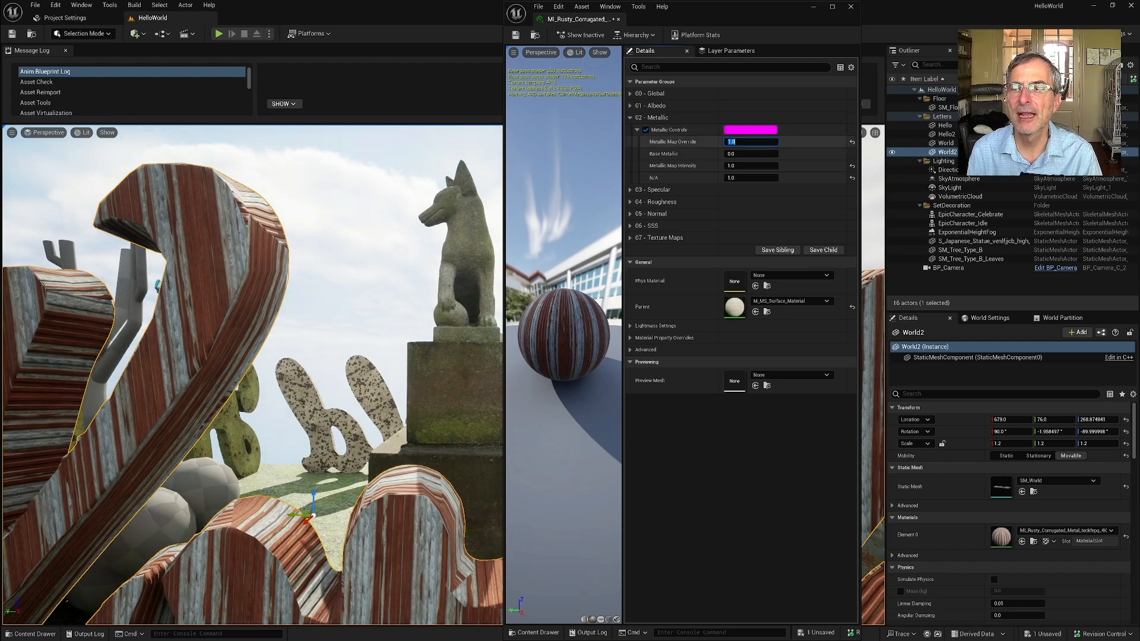
# Set the material's Base Metallic to 1 and open its Normal Strength value for editing
pyautogui.press('Tab')
pyautogui.write('1')
pyautogui.press('Tab')
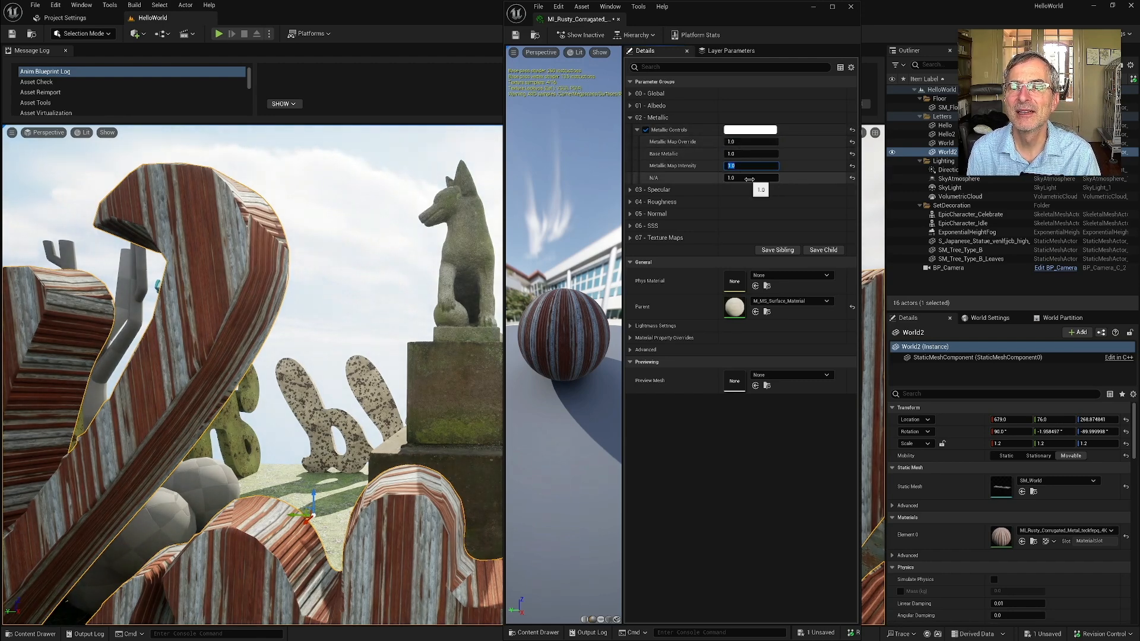
pyautogui.click(652, 213)
pyautogui.click(737, 226)
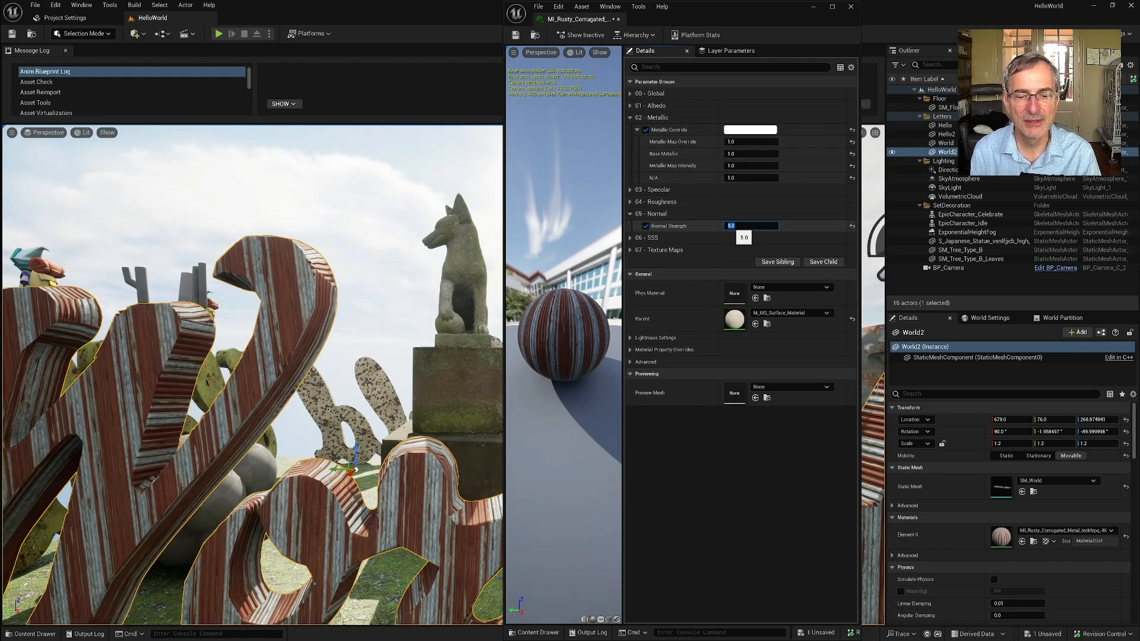
# Enable the Albedo Tint override and give it a saturated hot pink with red 1.0, green about 0.009 and blue about 0.351
pyautogui.click(645, 107)
pyautogui.click(646, 117)
pyautogui.click(745, 118)
pyautogui.click(821, 185)
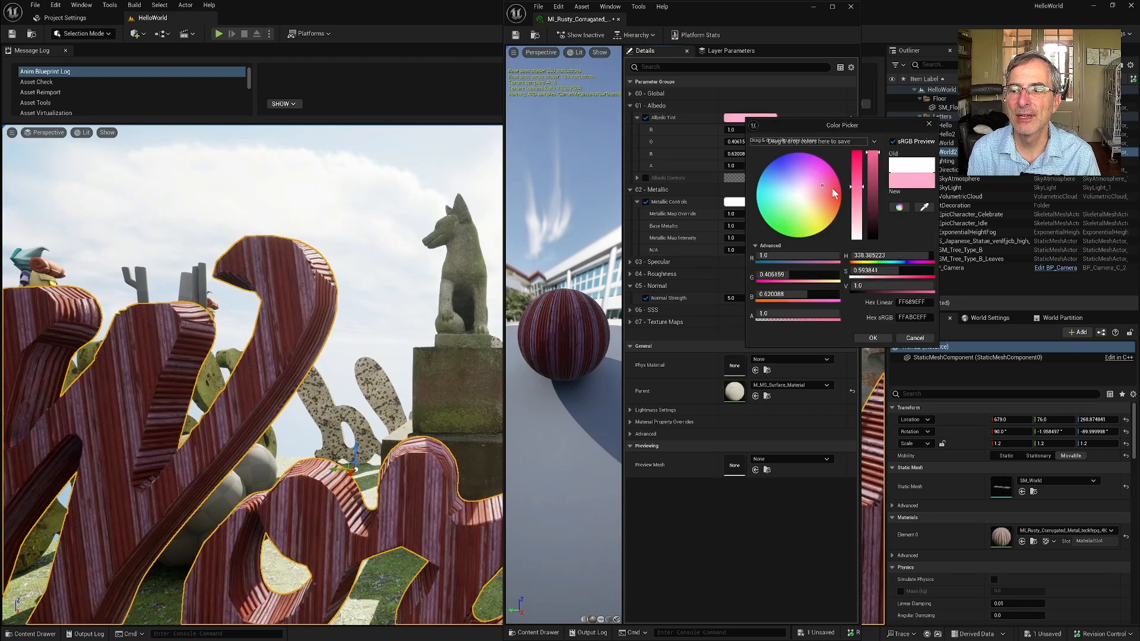
pyautogui.moveTo(831, 188); pyautogui.dragTo(842, 179)
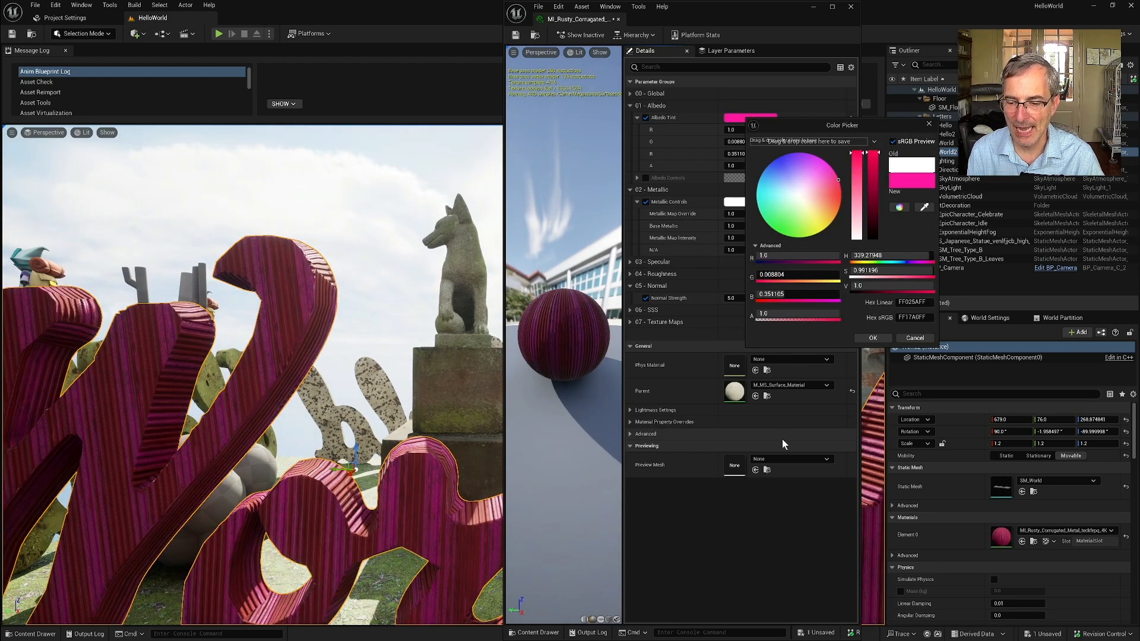
pyautogui.click(928, 125)
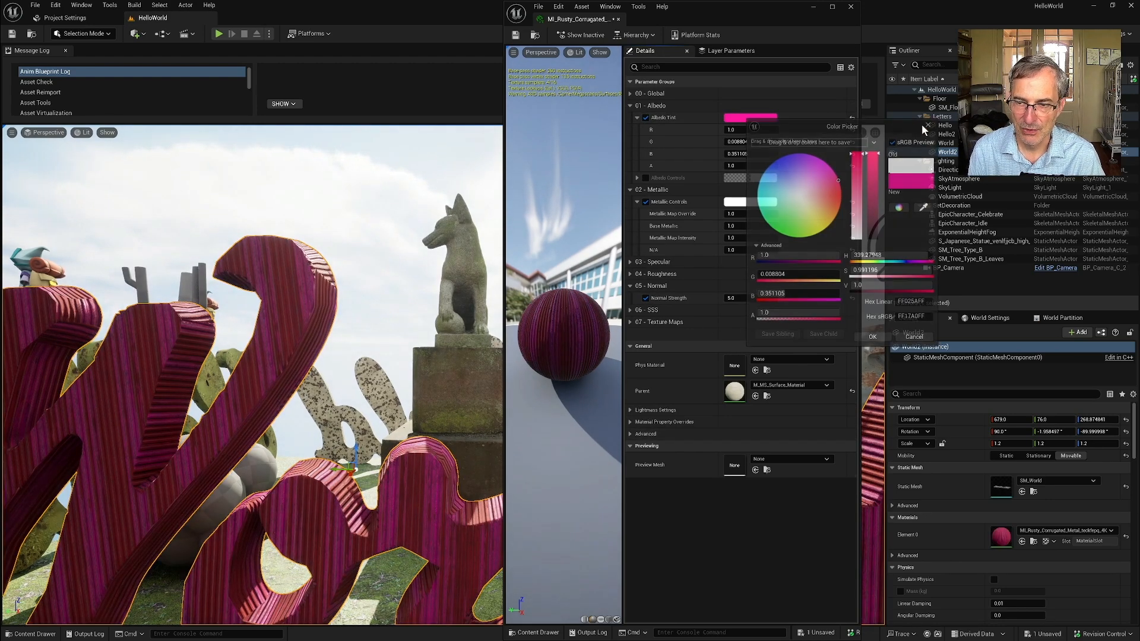
# Look at the edited material in the content browser, switch to Perforce P4V and place its window beside the material thumbnail
pyautogui.click(39, 635)
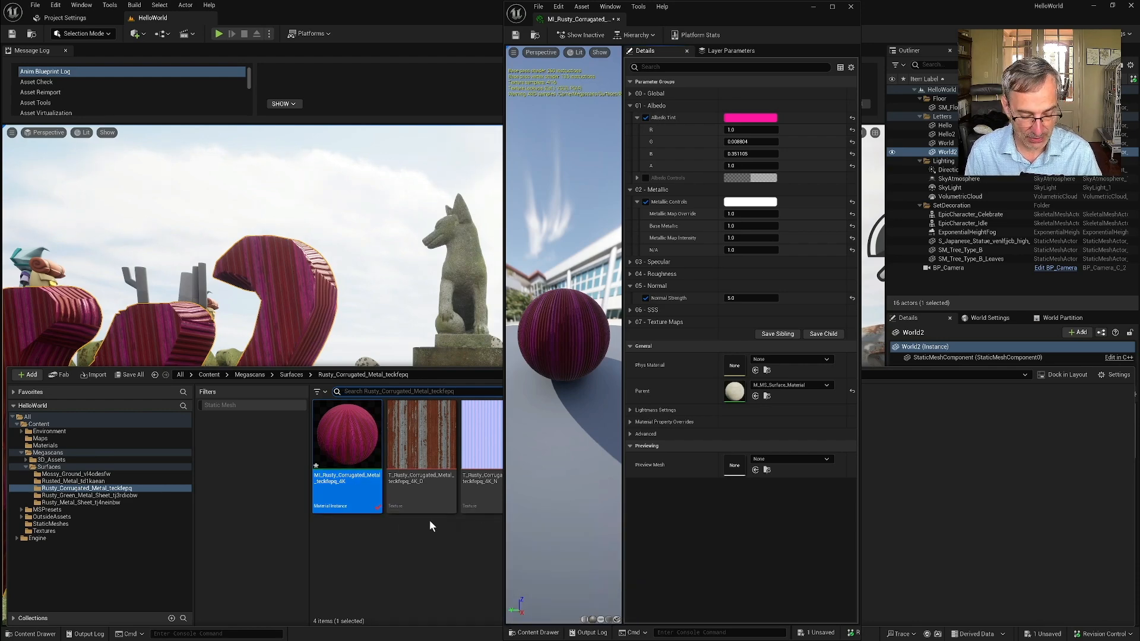
pyautogui.hotkey('alt', 'Tab')
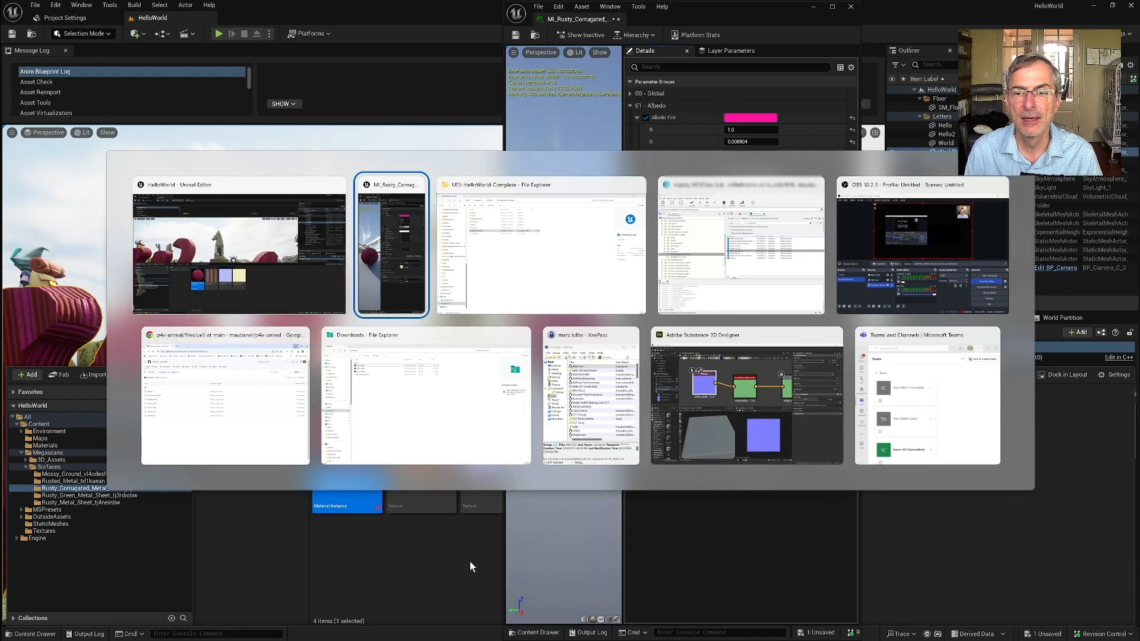
pyautogui.hotkey('alt', 'Tab')
pyautogui.hotkey('alt', 'Tab')
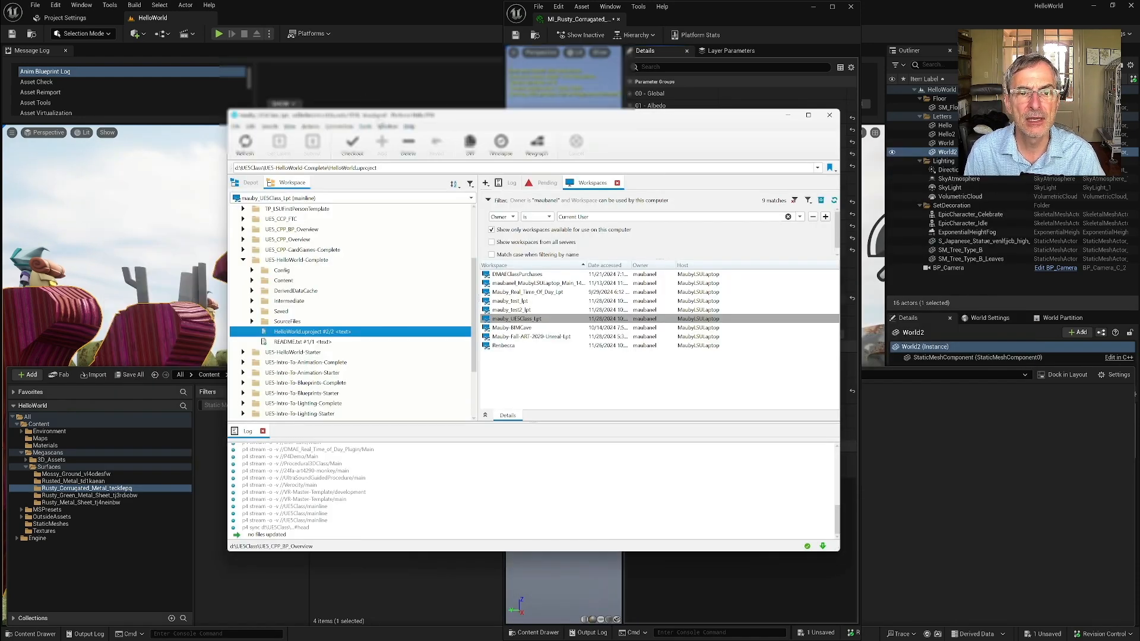
pyautogui.moveTo(379, 117); pyautogui.dragTo(568, 148)
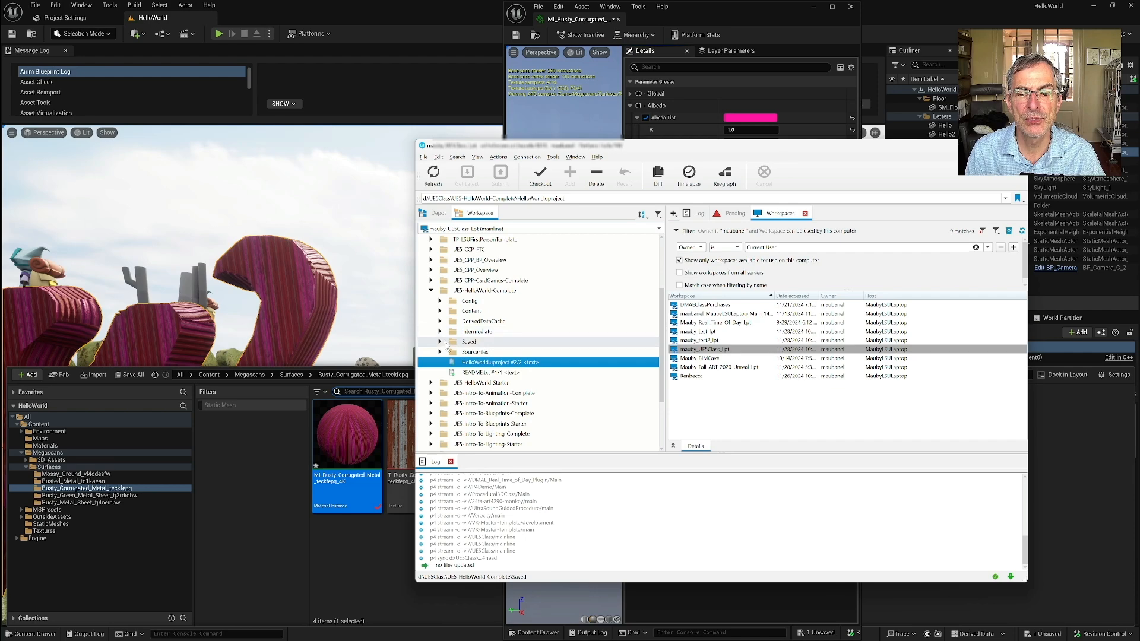
# Expand Content, Megascans, Surfaces and Rusty_Corrugated_Metal_teckfepq in the workspace tree and inspect MI_Rusty_Corrugated_Metal_teckfepq_4K.uasset
pyautogui.click(440, 311)
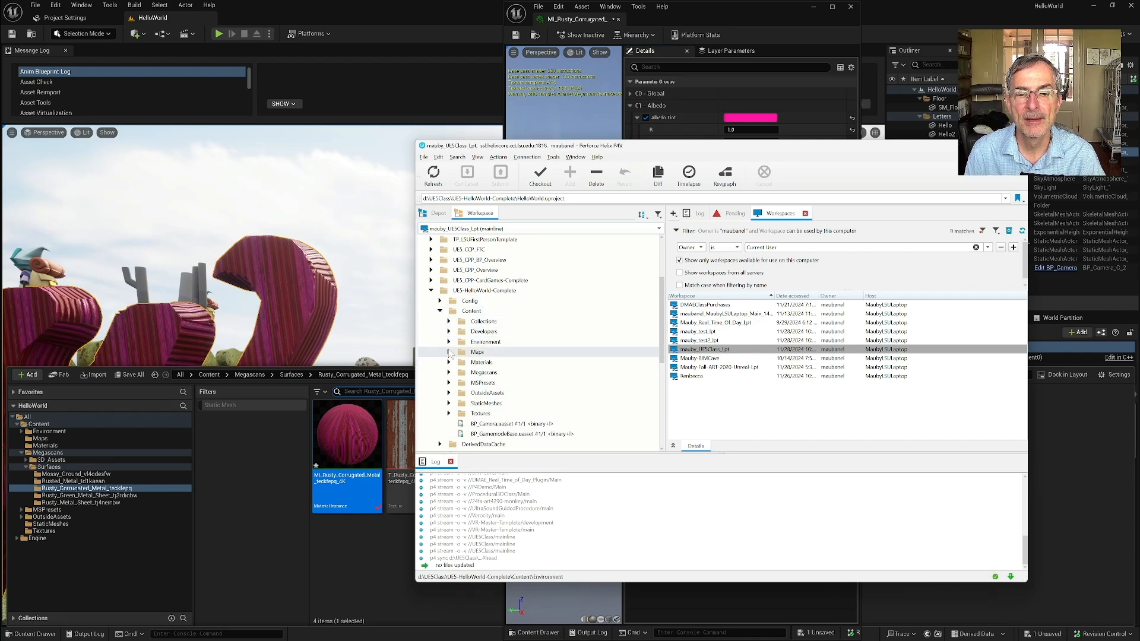
pyautogui.click(448, 372)
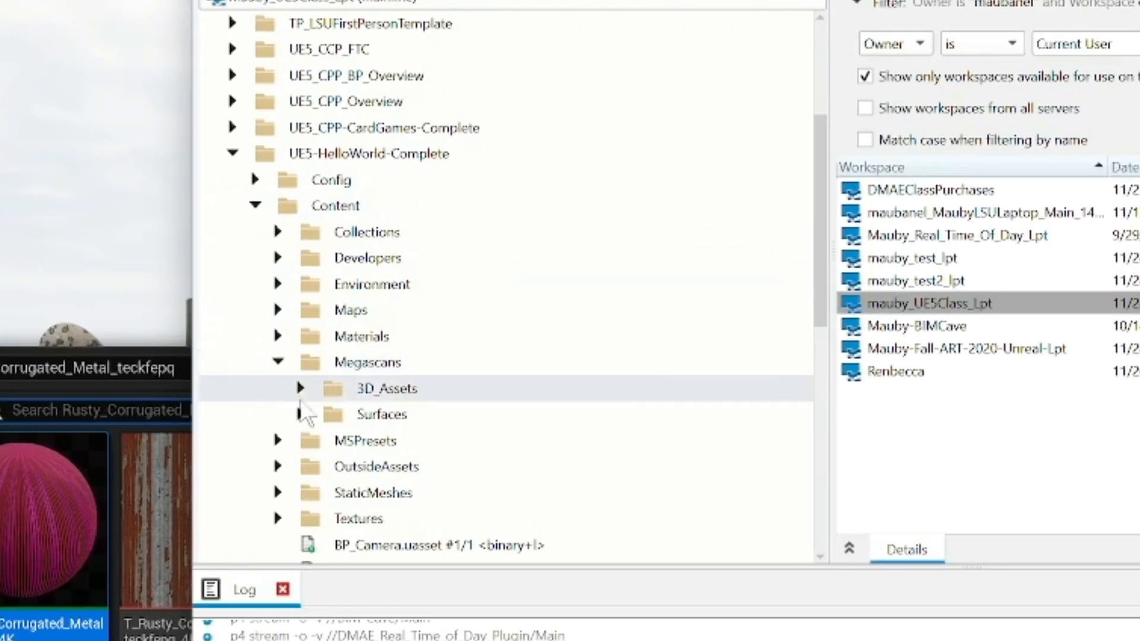
pyautogui.click(301, 411)
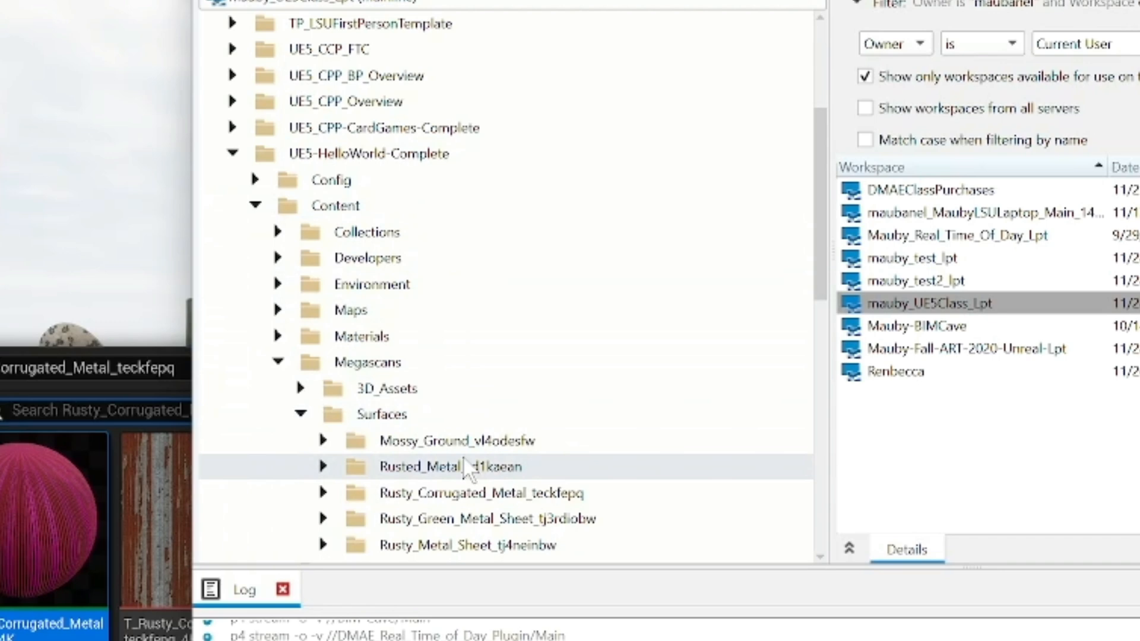
pyautogui.click(322, 492)
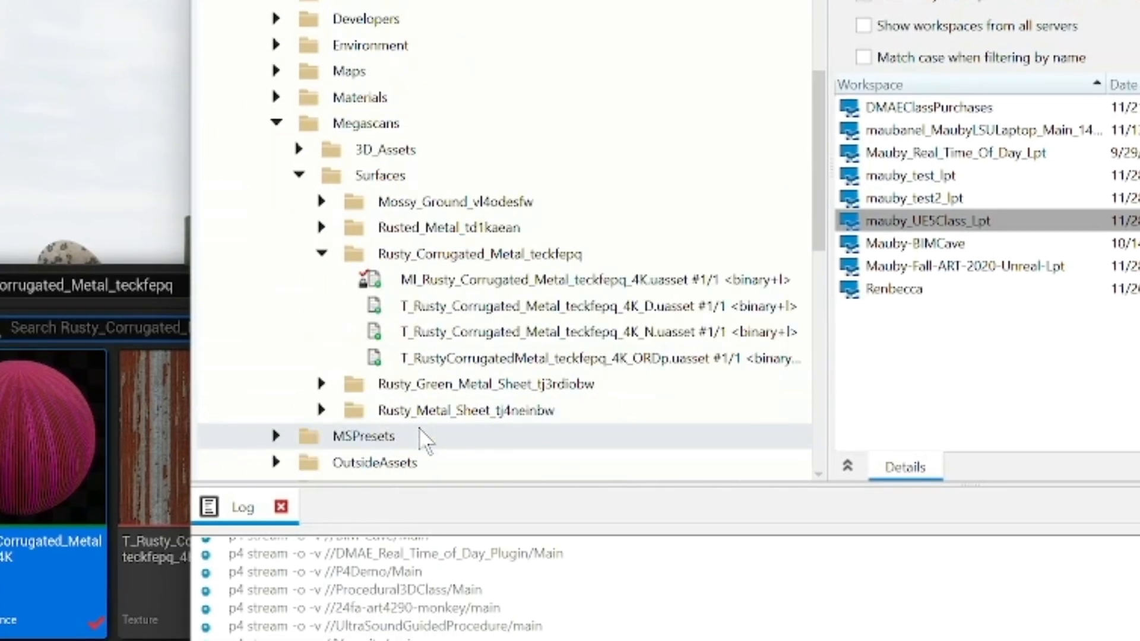
pyautogui.click(450, 287)
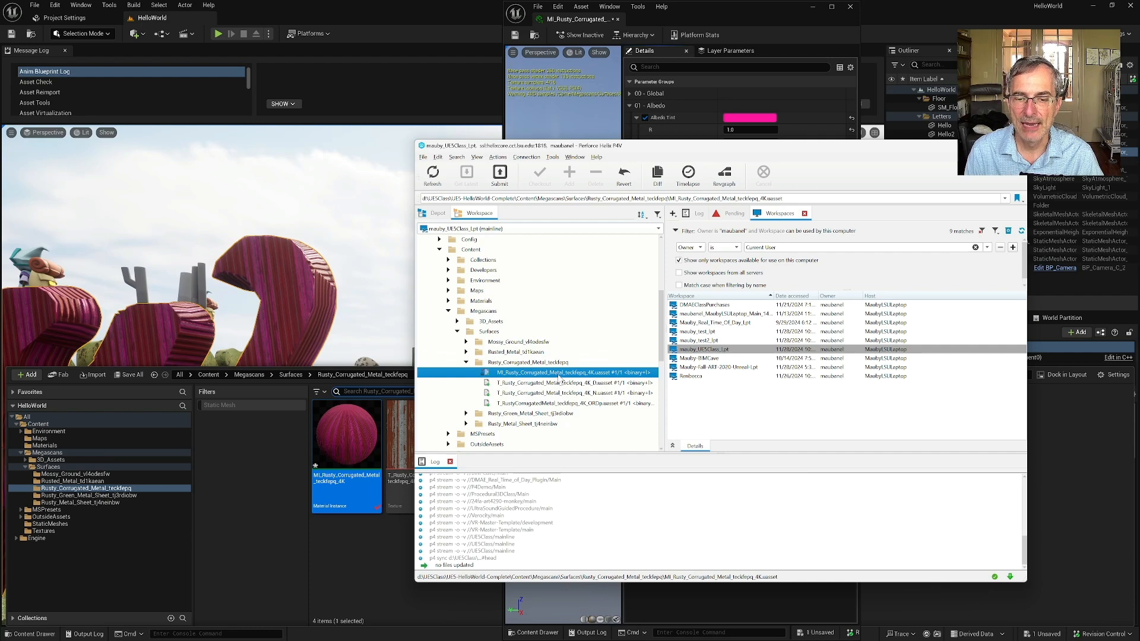
pyautogui.moveTo(562, 386)
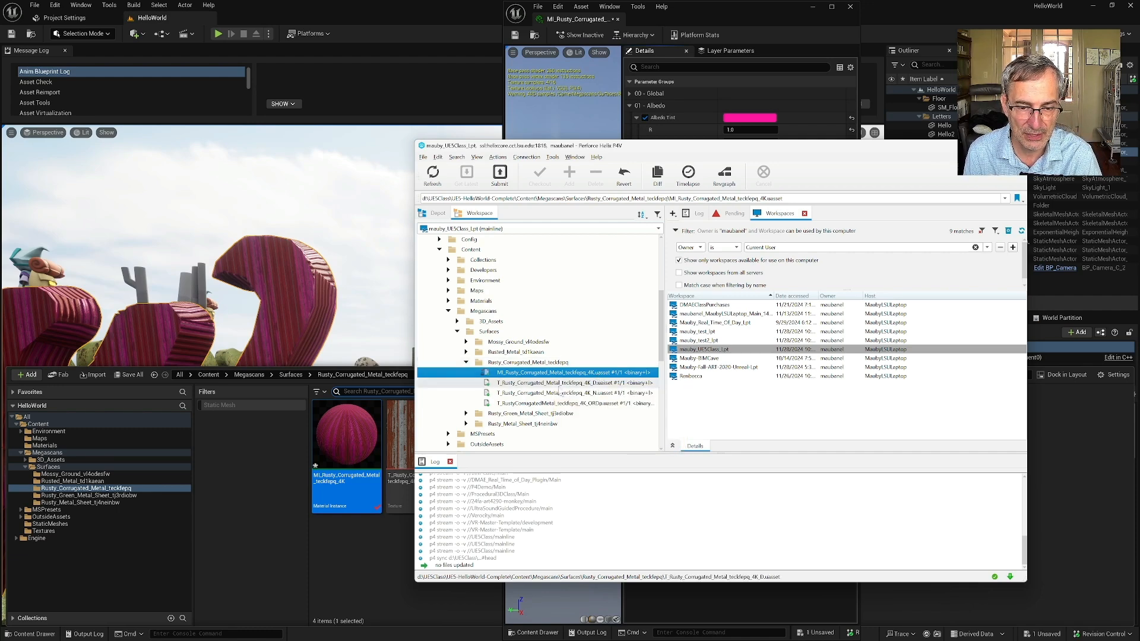
# Return to Unreal Editor, minimise the material instance editor and frame the selected World letters in the viewport
pyautogui.click(330, 545)
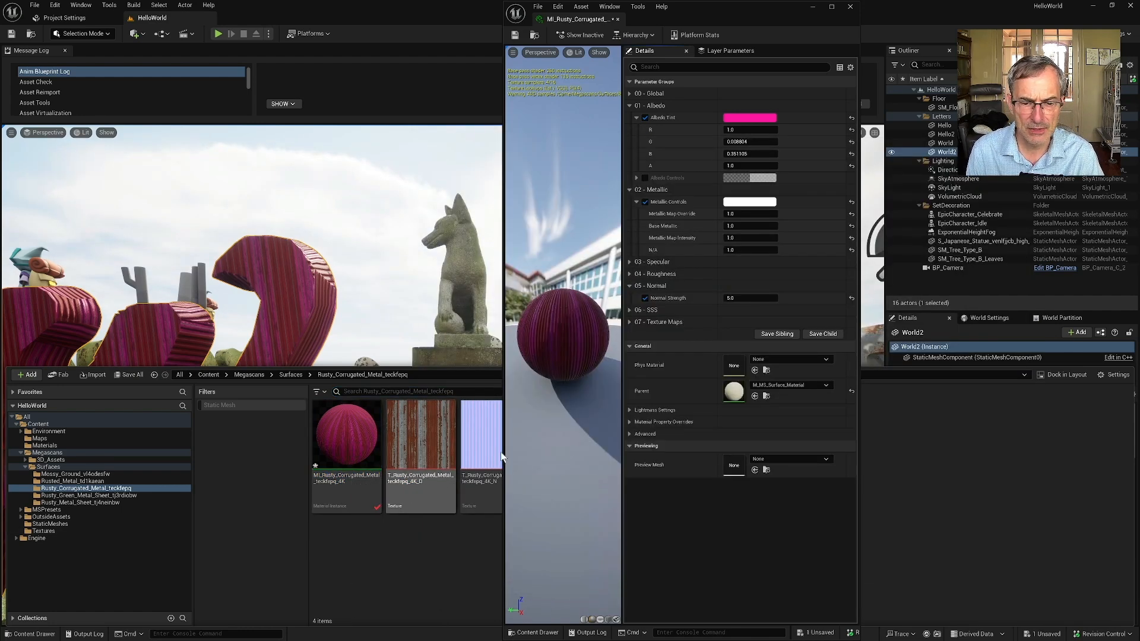
pyautogui.moveTo(765, 21); pyautogui.dragTo(723, 170)
pyautogui.click(813, 169)
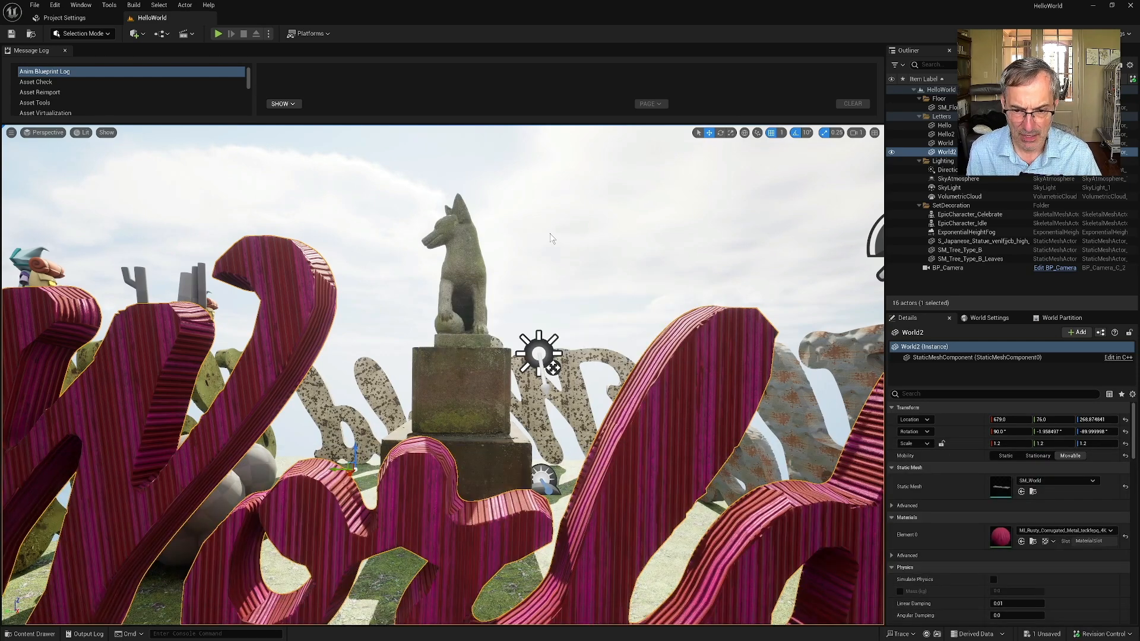
pyautogui.press('f')
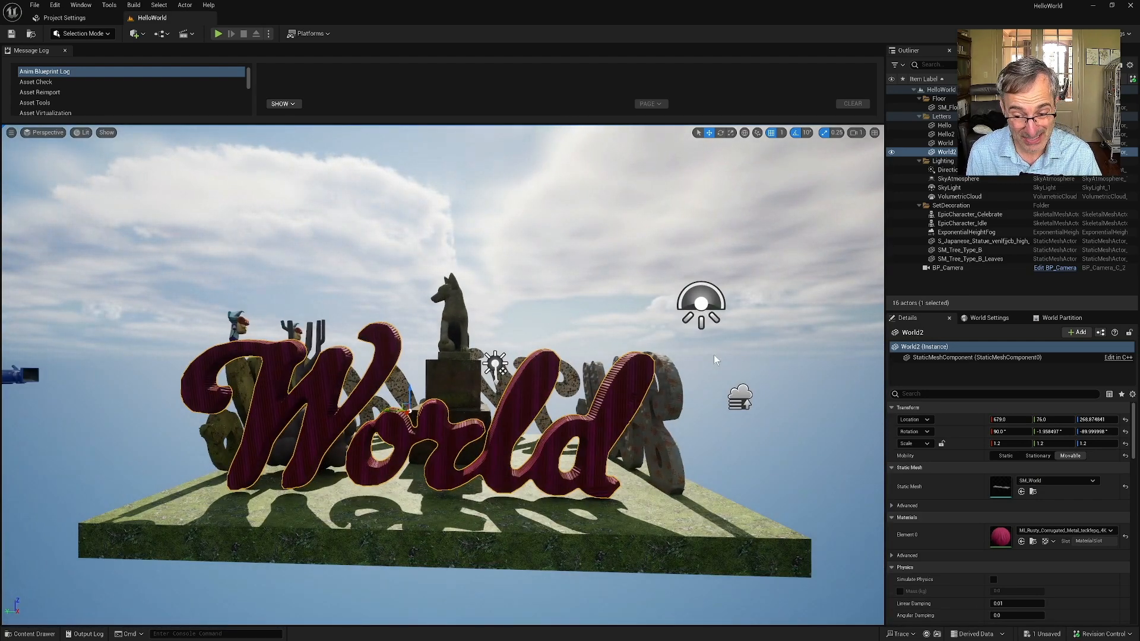
# Check the material's status in the content browser and save the unsaved MI_Rusty_Corrugated_Metal_teckfepq_4K asset
pyautogui.click(53, 628)
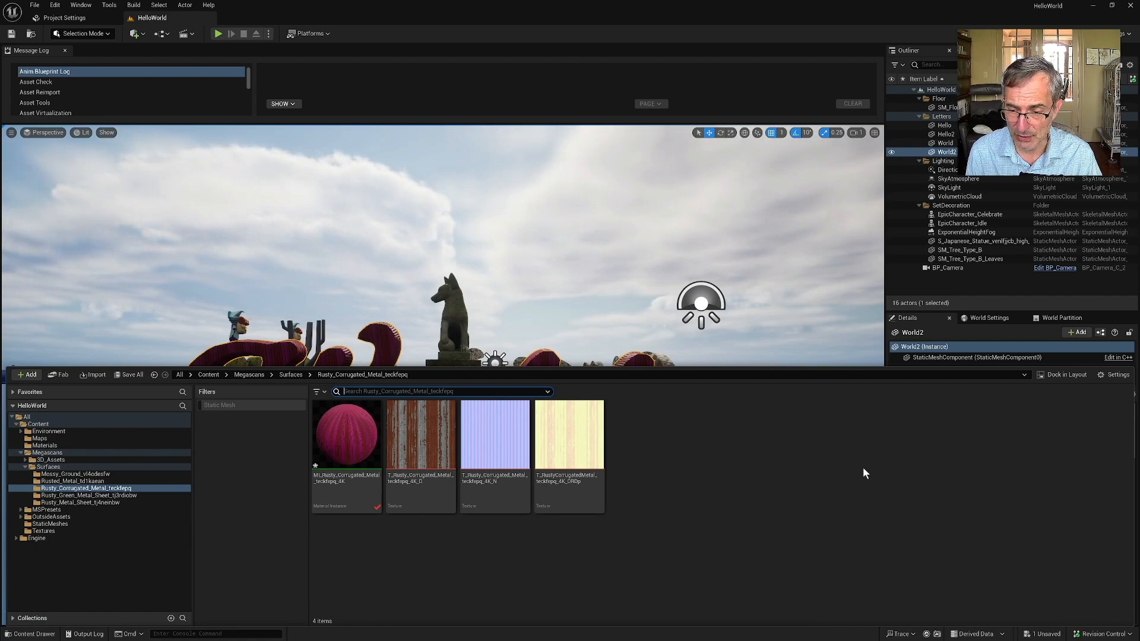
pyautogui.click(8, 634)
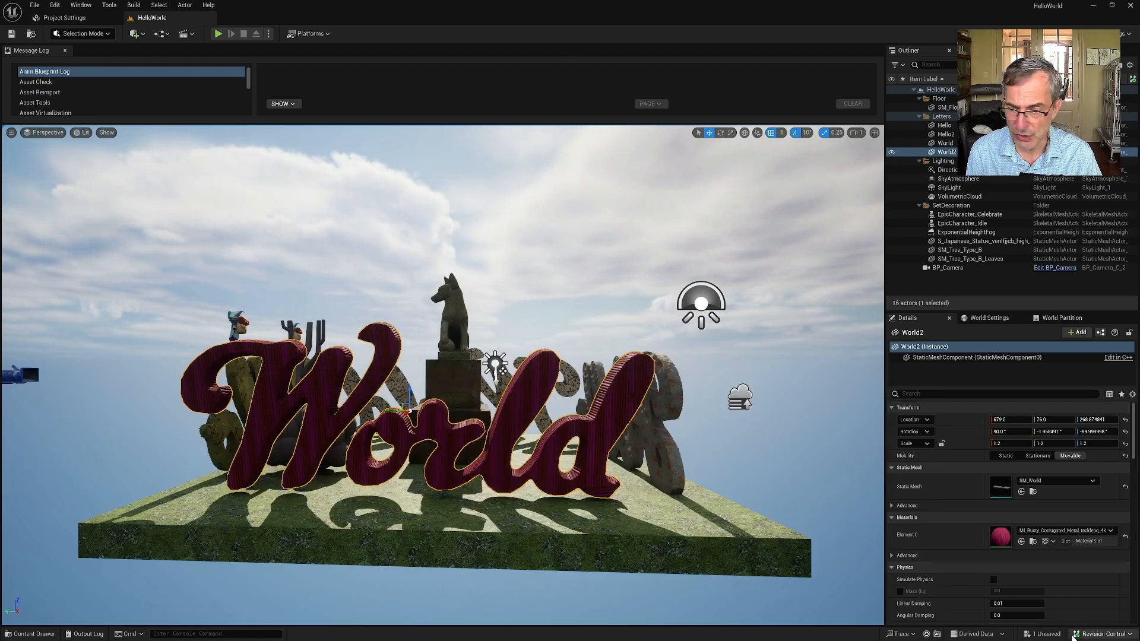
pyautogui.click(1045, 633)
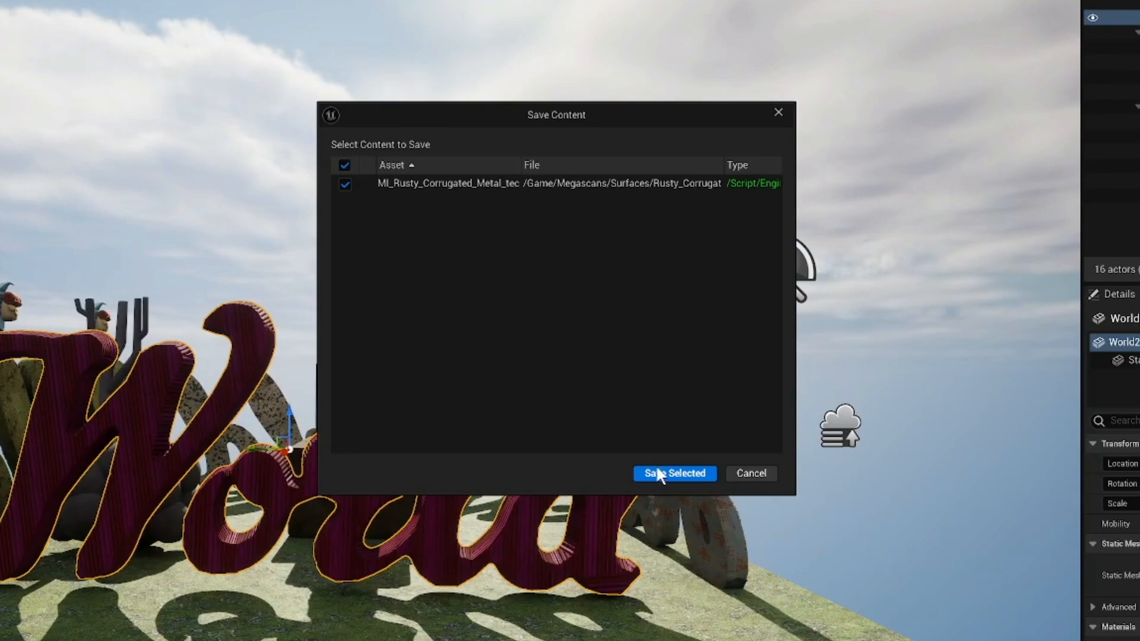
pyautogui.click(657, 471)
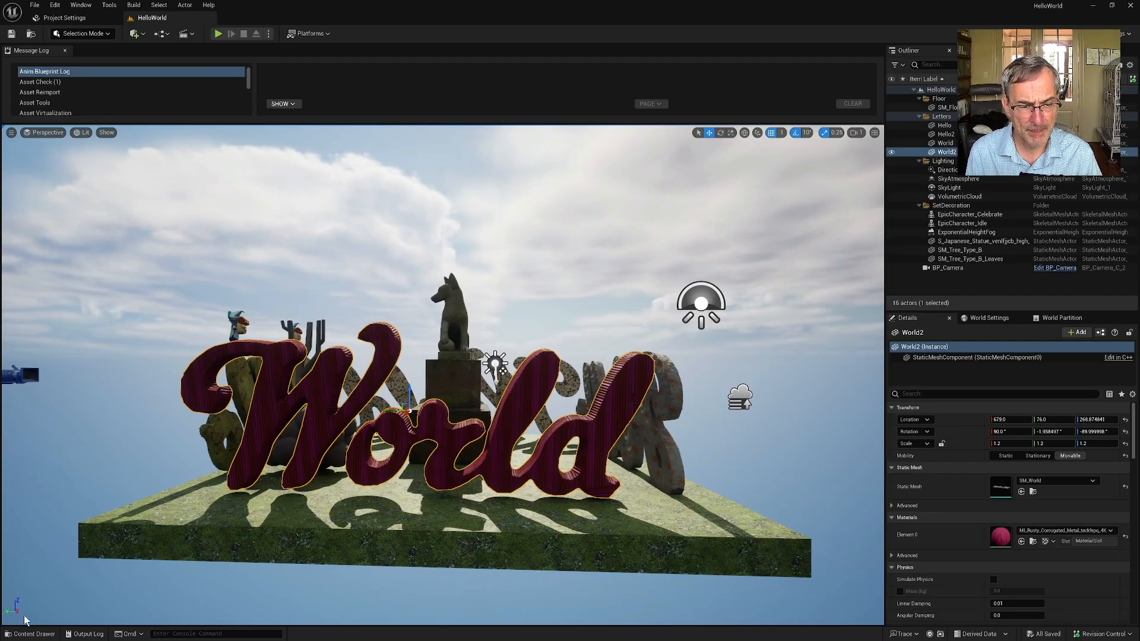
# Check the status of MI_Rusty_Corrugated_Metal_teckfepq_4K in the content browser and start submitting the project's content to revision control
pyautogui.click(29, 634)
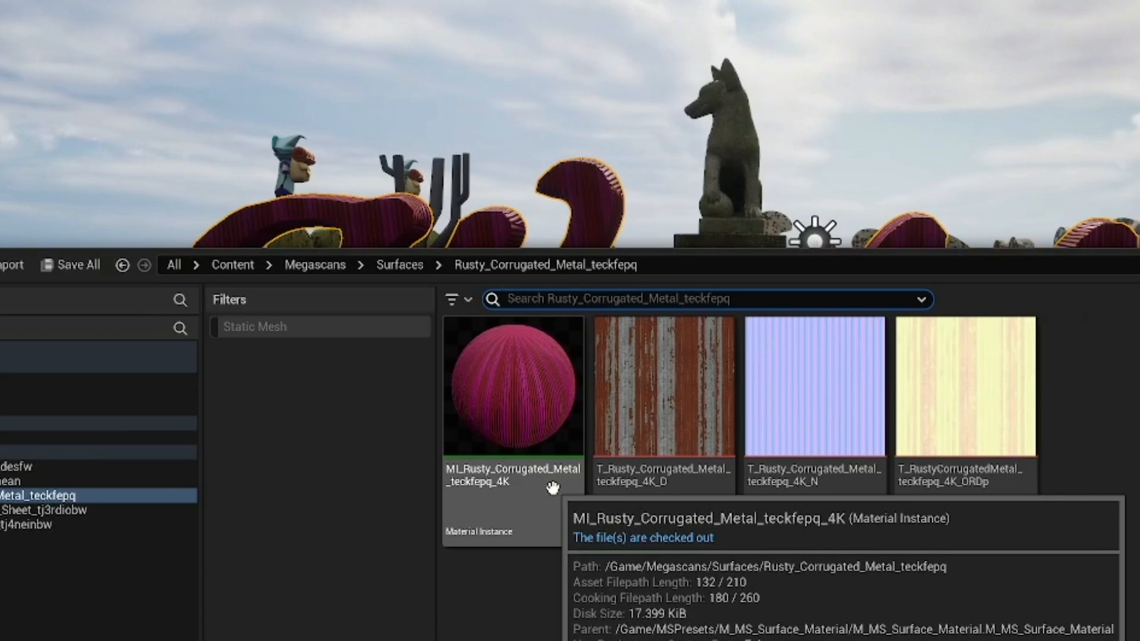
pyautogui.click(859, 51)
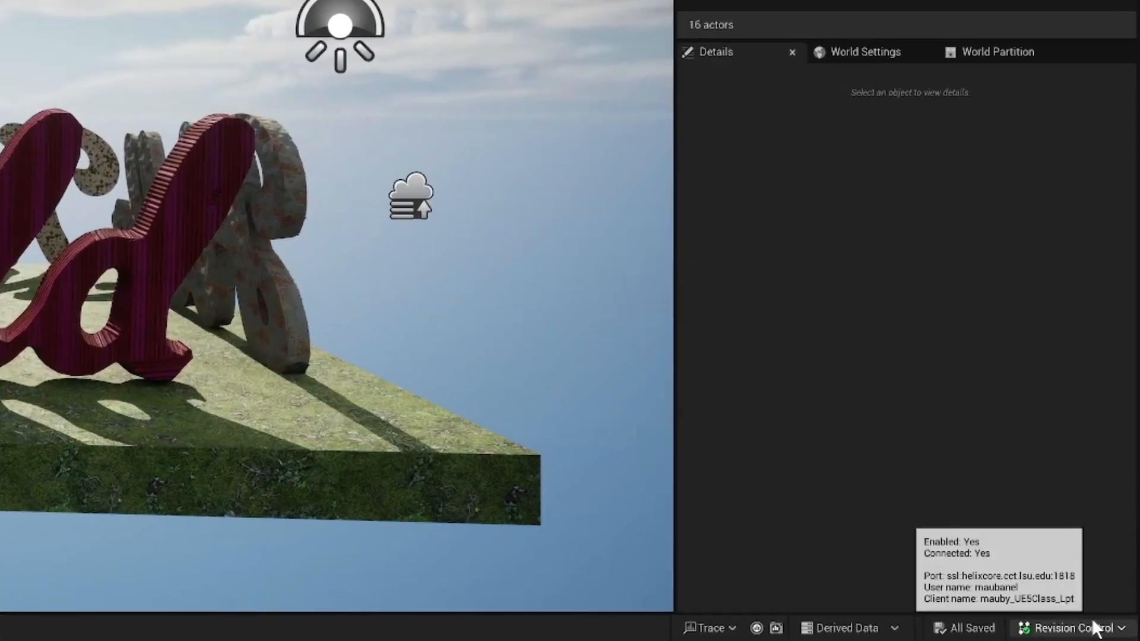
pyautogui.click(1094, 628)
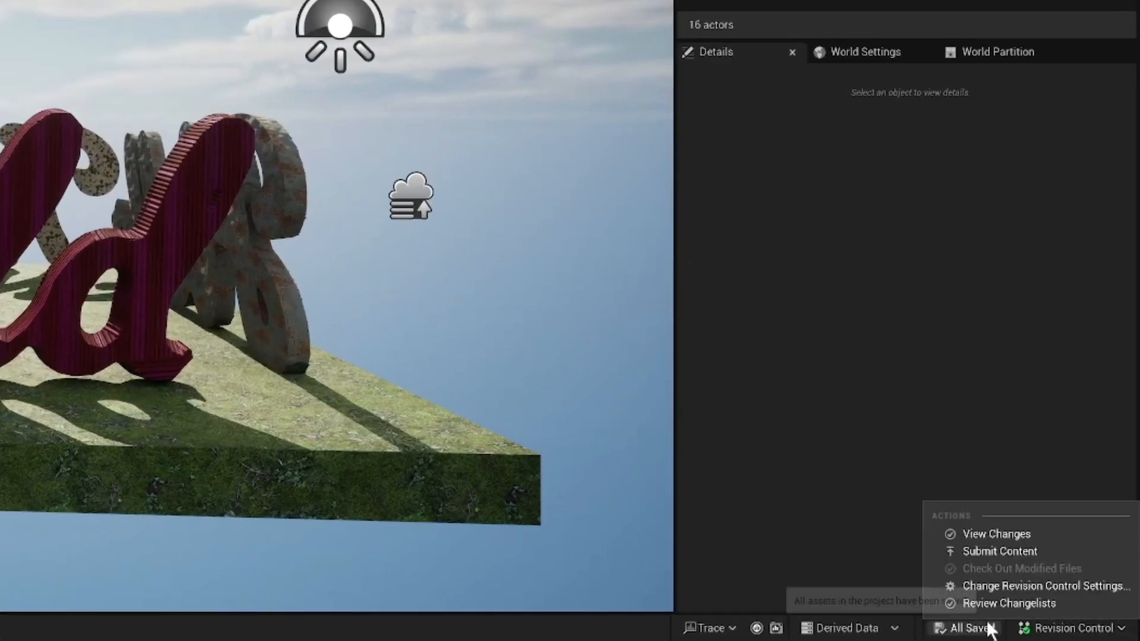
pyautogui.click(995, 550)
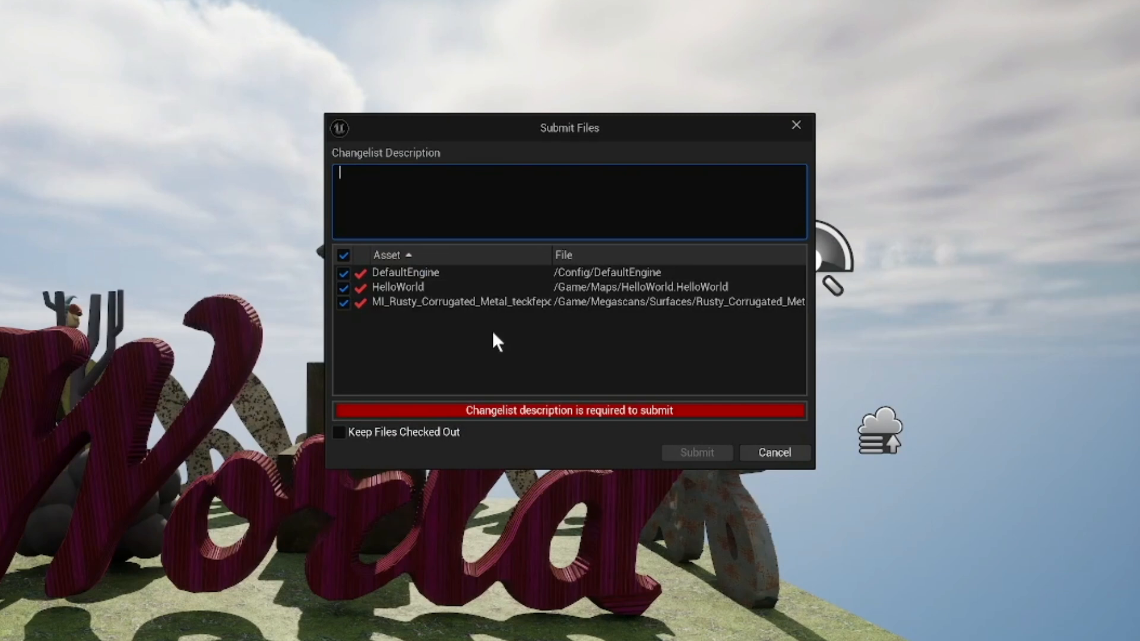
# Widen the Submit Files dialog and review the DefaultEngine, HelloWorld and MI_Rusty_Corrugated_Metal_teckfepq_4K entries with their file paths
pyautogui.click(457, 278)
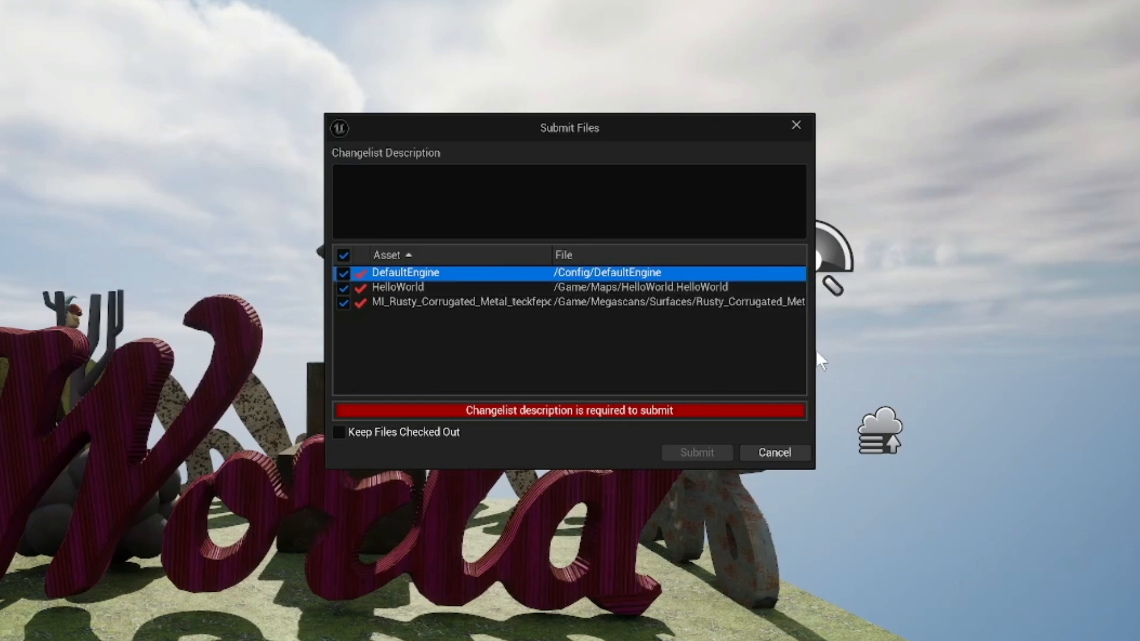
pyautogui.moveTo(815, 353); pyautogui.dragTo(954, 357)
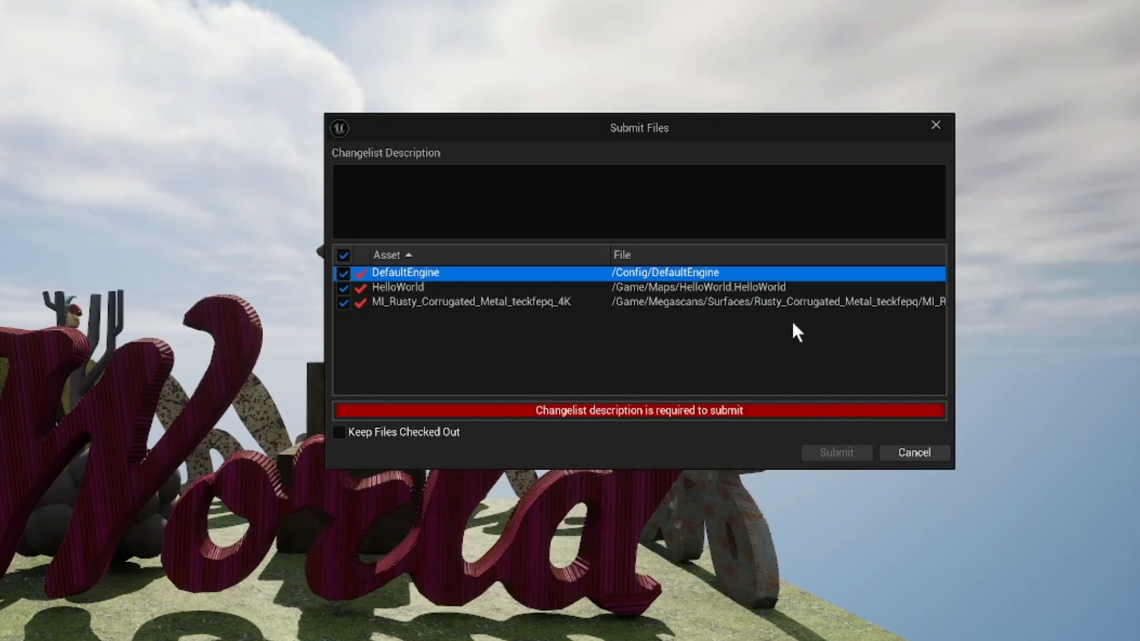
pyautogui.click(766, 288)
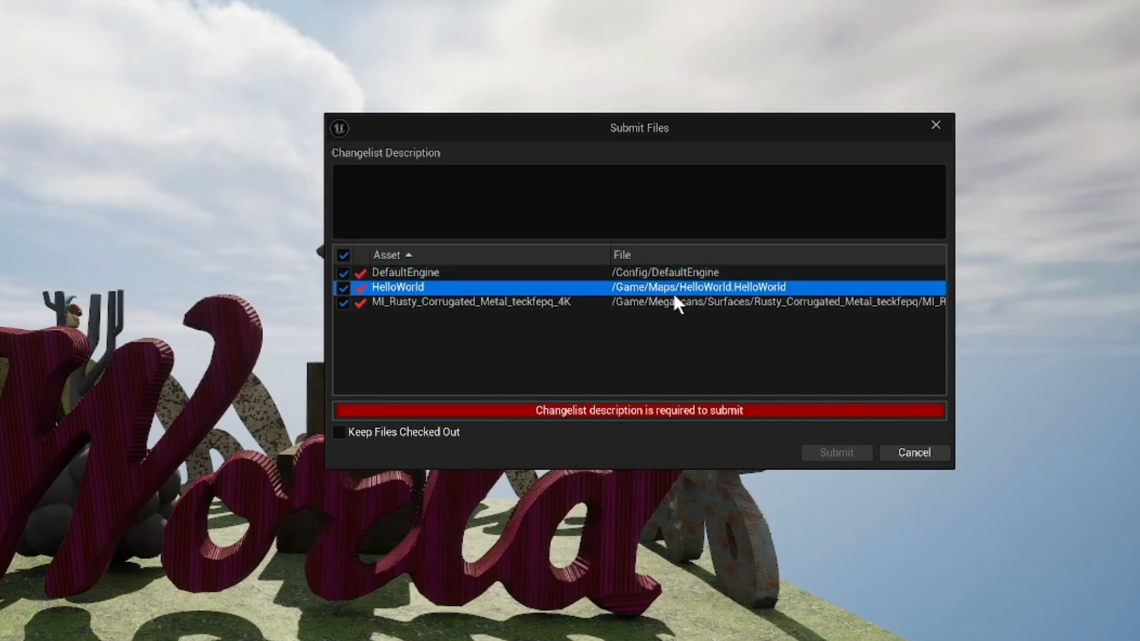
pyautogui.click(700, 274)
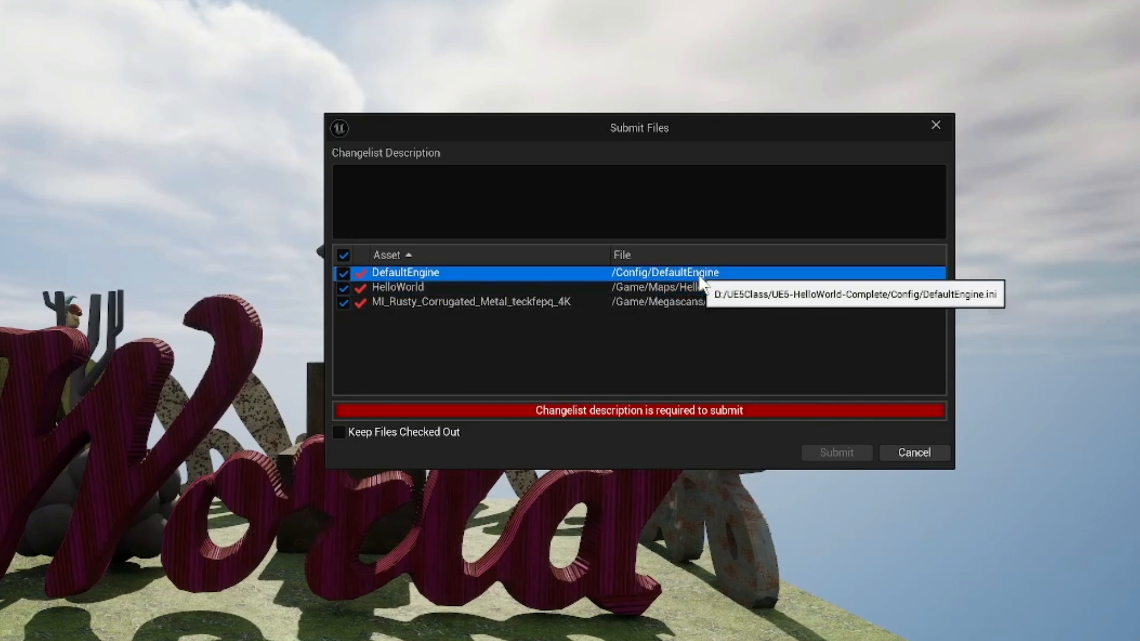
pyautogui.click(699, 287)
pyautogui.click(691, 303)
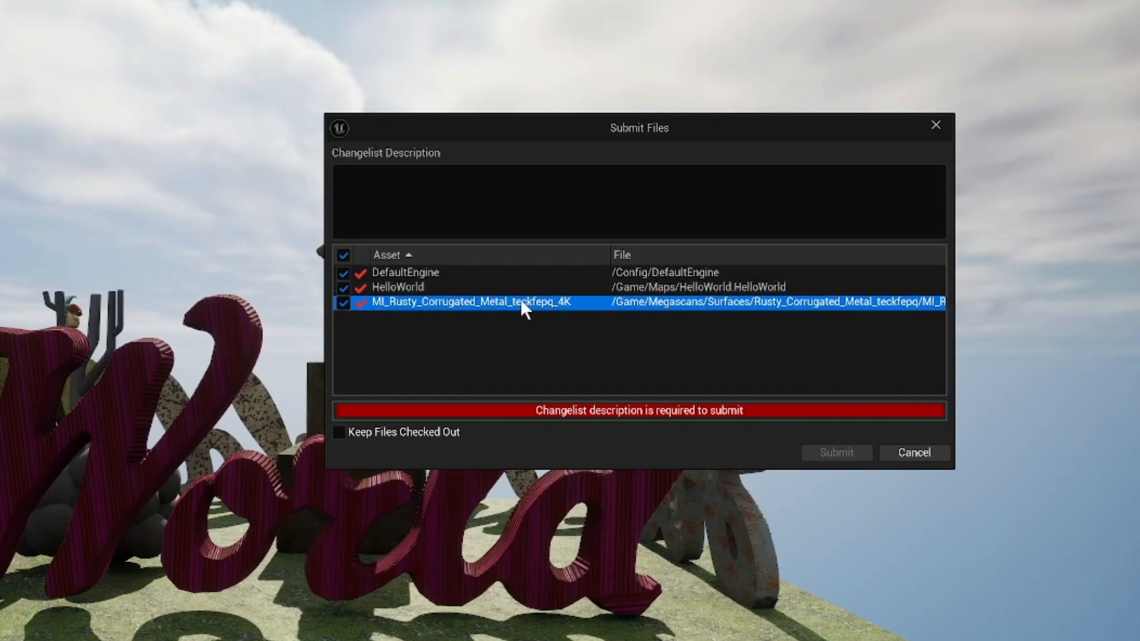
# Describe the changelist as "Changed color of corrugated material used on World" and submit the listed files
pyautogui.click(529, 198)
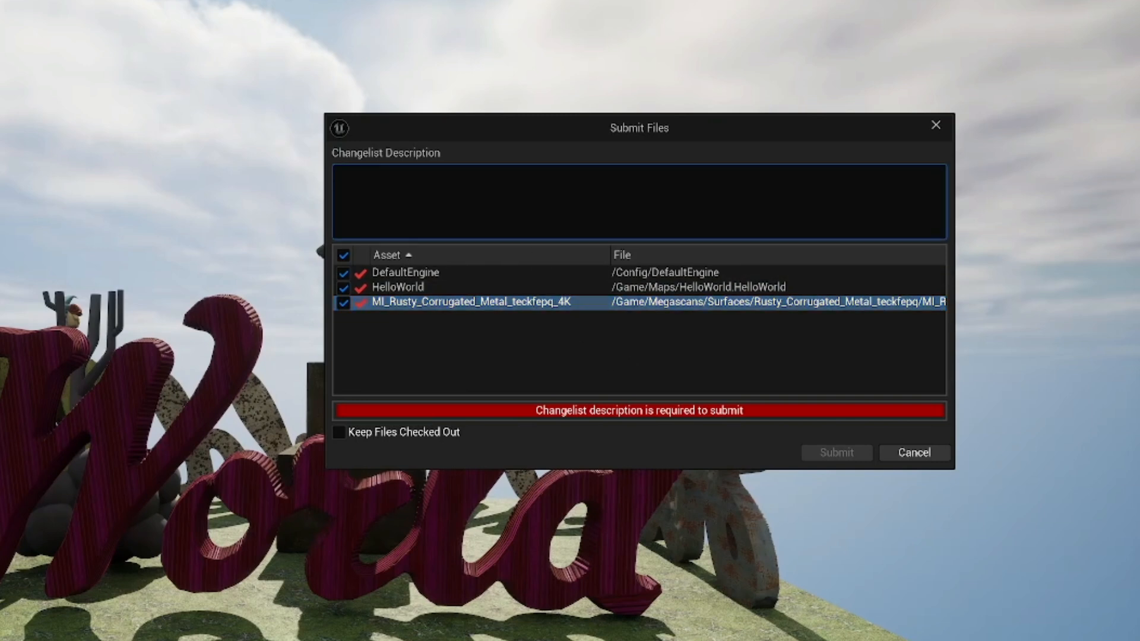
pyautogui.write('CHange')
pyautogui.press('BackSpace')
pyautogui.press('BackSpace')
pyautogui.press('BackSpace')
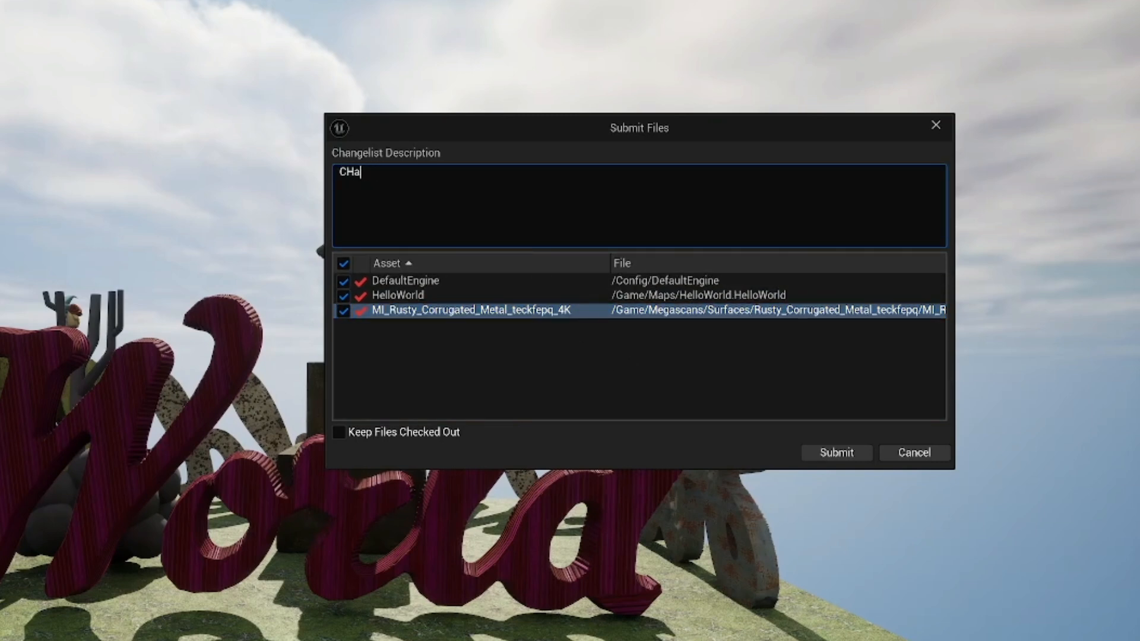
pyautogui.write('anba')
pyautogui.write('d d')
pyautogui.write('olor of corrugat')
pyautogui.write('ed b')
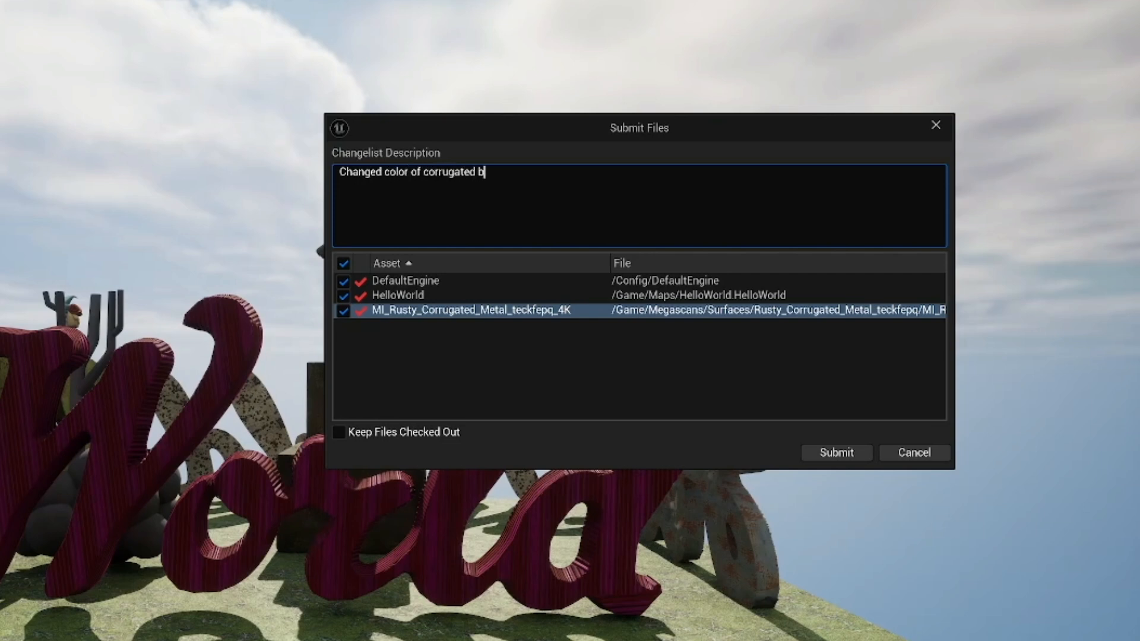
pyautogui.press('BackSpace')
pyautogui.write('material used on World')
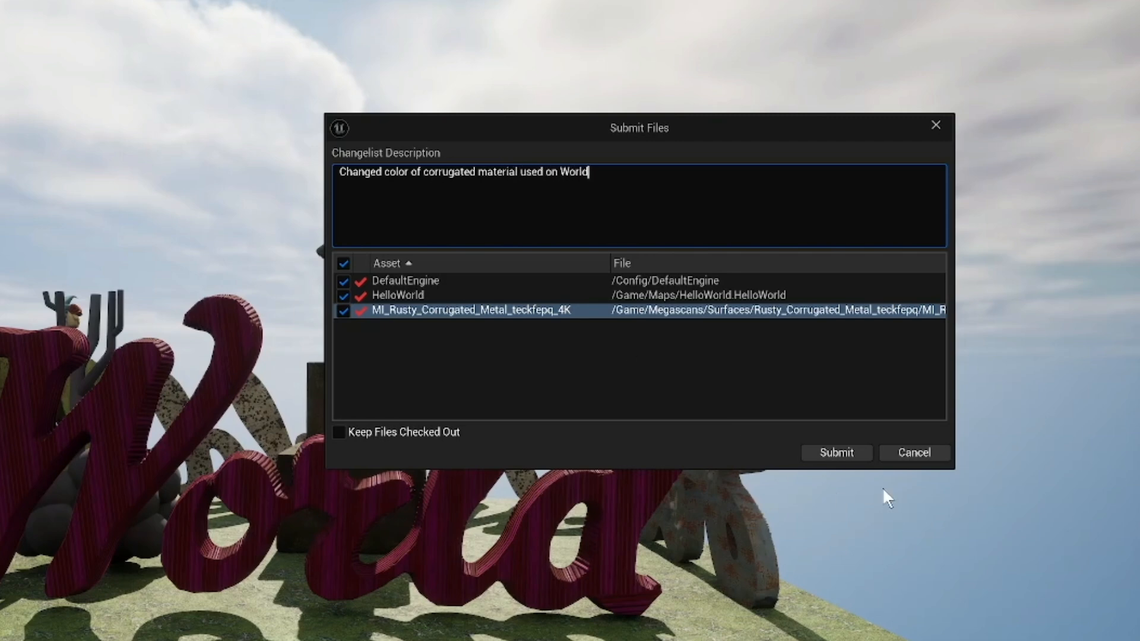
pyautogui.click(853, 451)
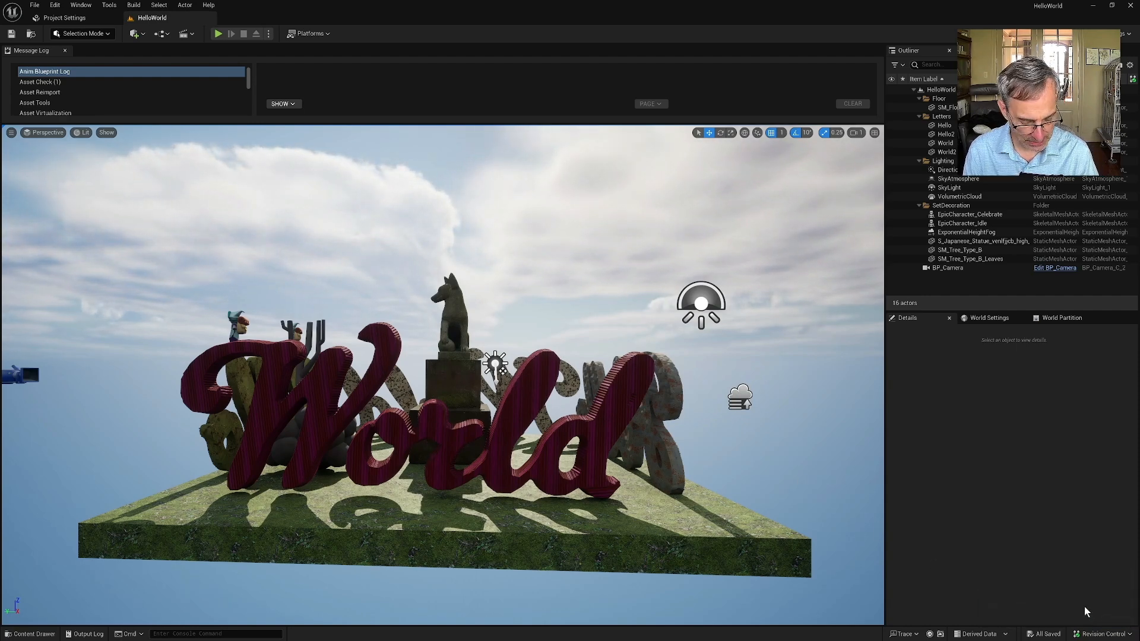
# Switch to Perforce P4V, show the history of MI_Rusty_Corrugated_Metal_teckfepq_4K.uasset and inspect its revisions 1 and 2
pyautogui.hotkey('alt', 'Tab')
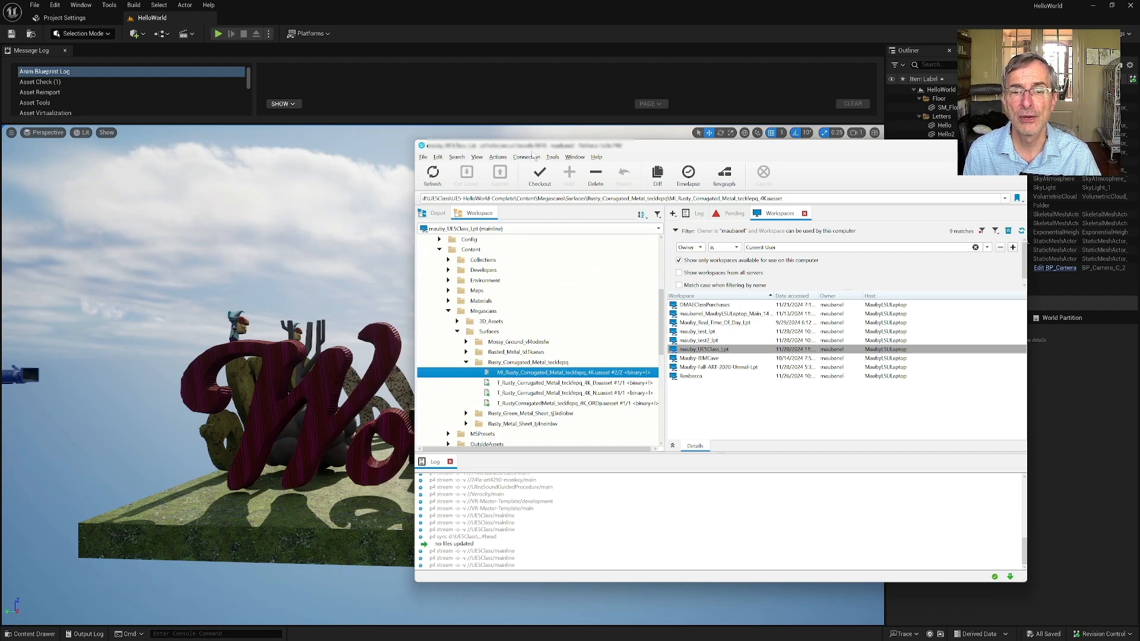
pyautogui.click(477, 157)
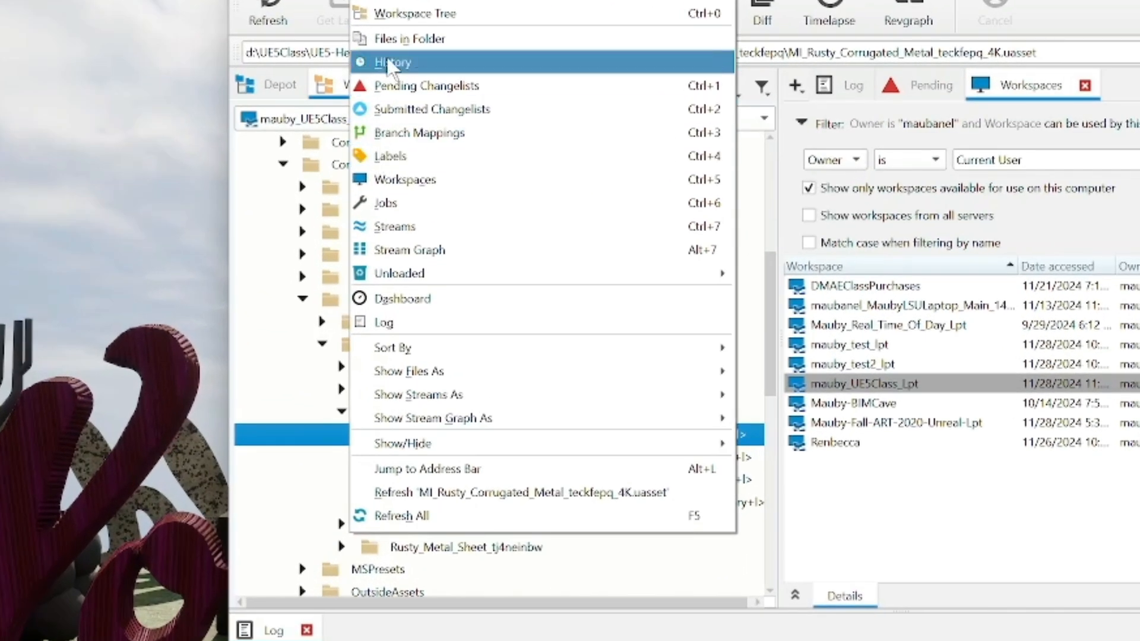
pyautogui.click(389, 63)
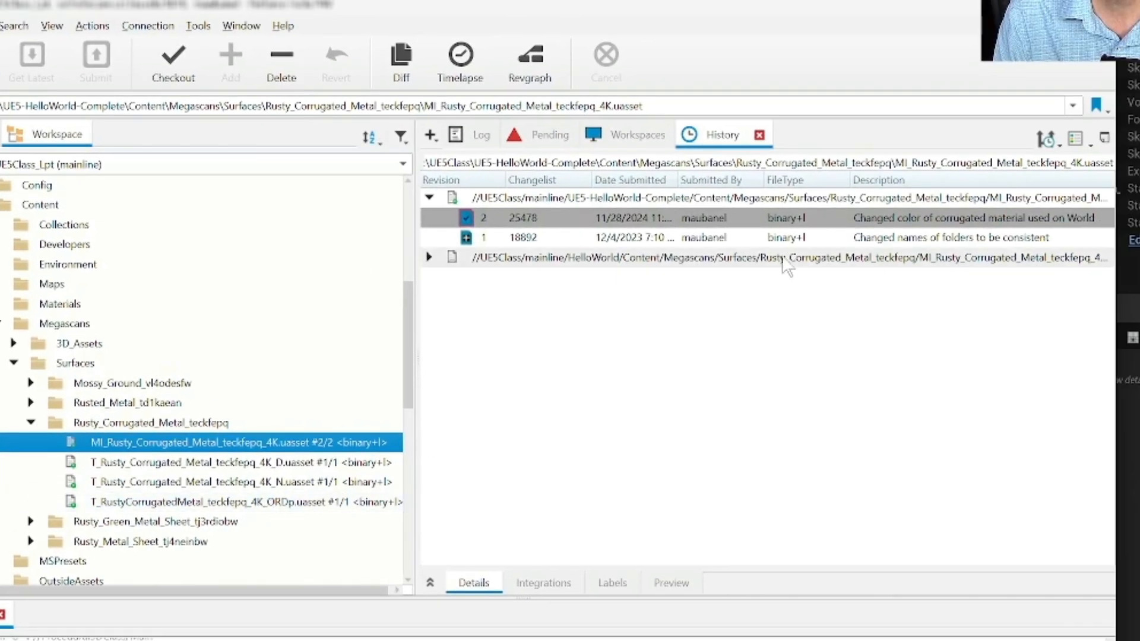
pyautogui.click(755, 224)
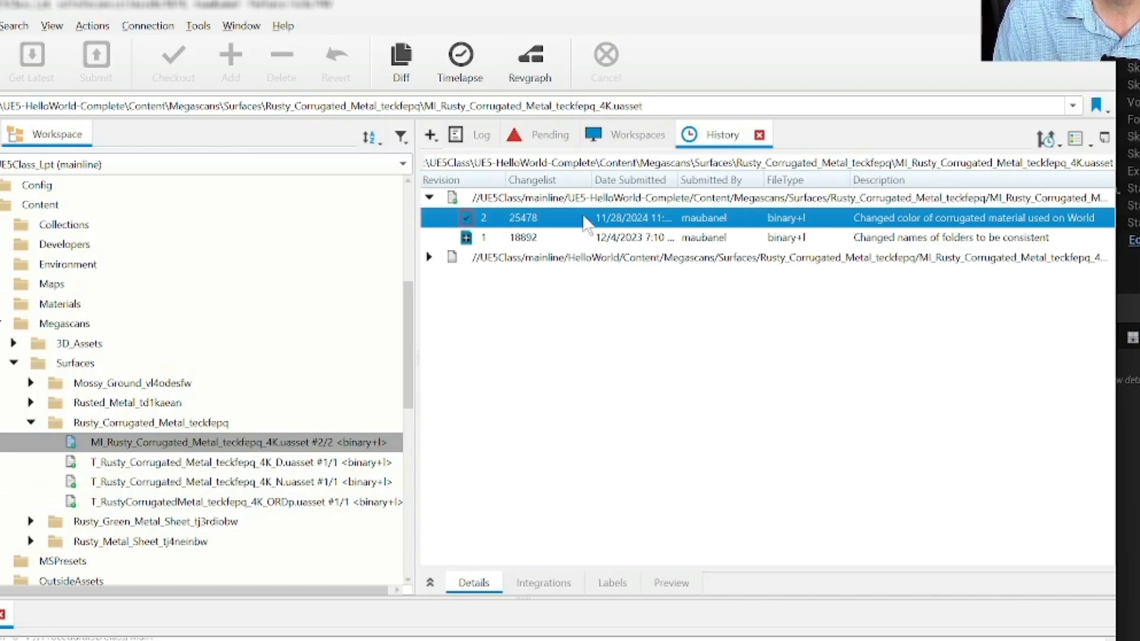
pyautogui.click(755, 238)
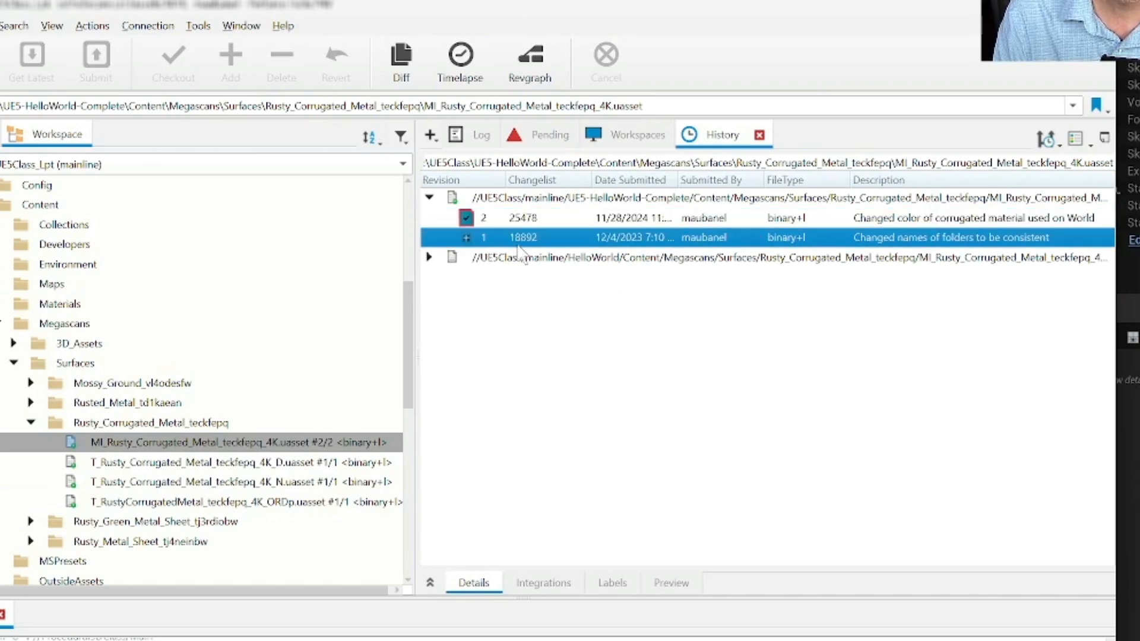
pyautogui.click(469, 218)
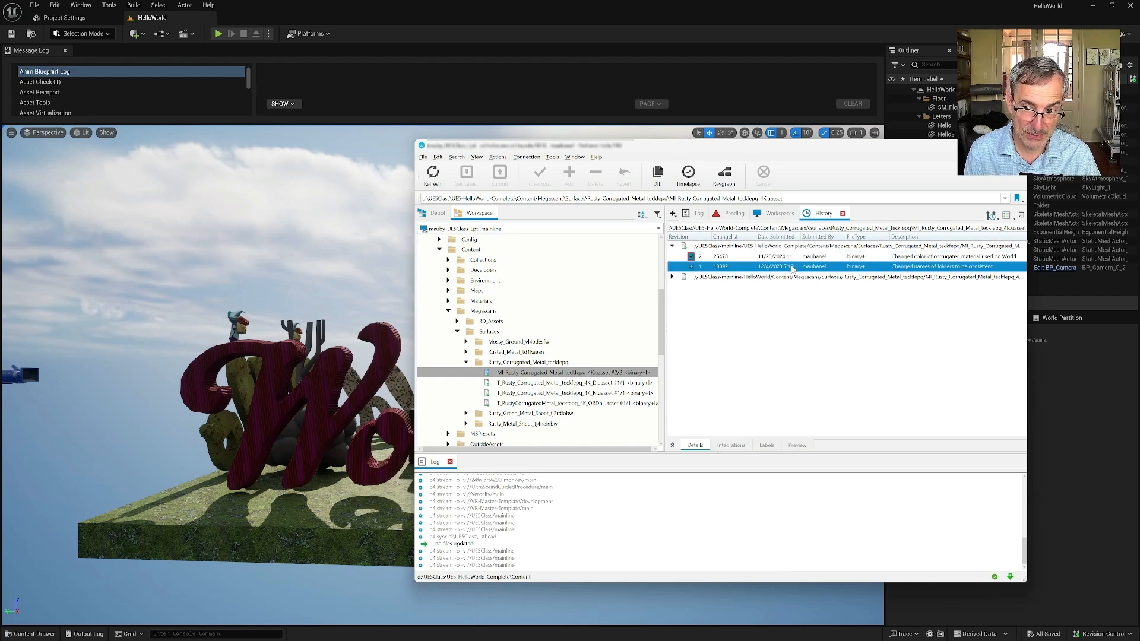
pyautogui.click(792, 267)
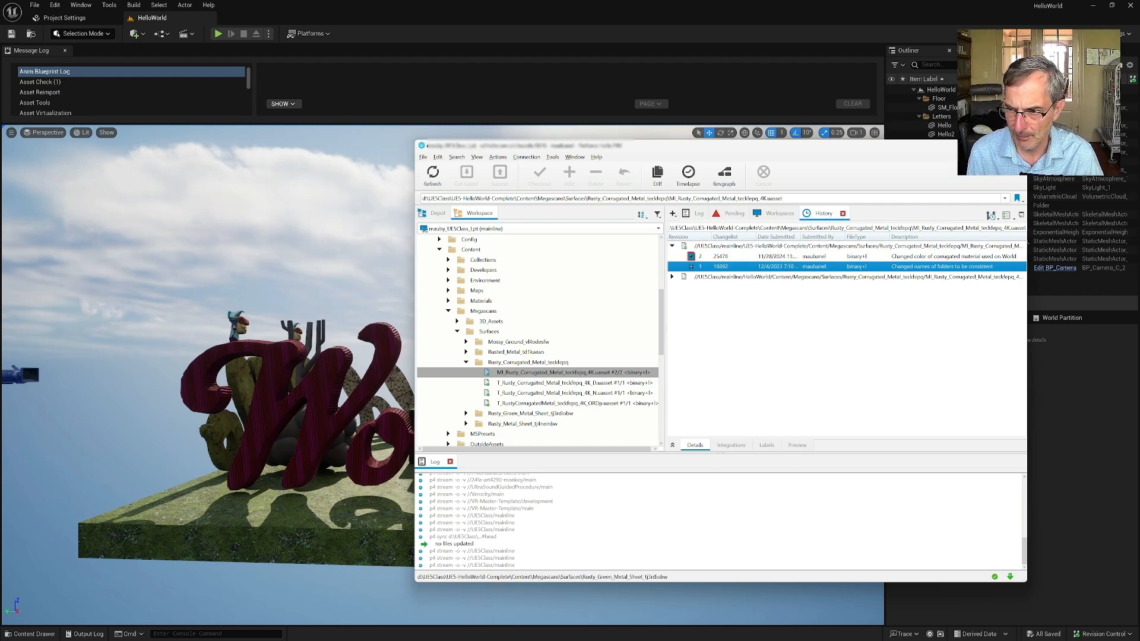
# Minimise P4V to return to Unreal Editor and select the rusted Hello letters in the viewport
pyautogui.click(974, 145)
pyautogui.moveTo(618, 309); pyautogui.dragTo(513, 311, button='right')
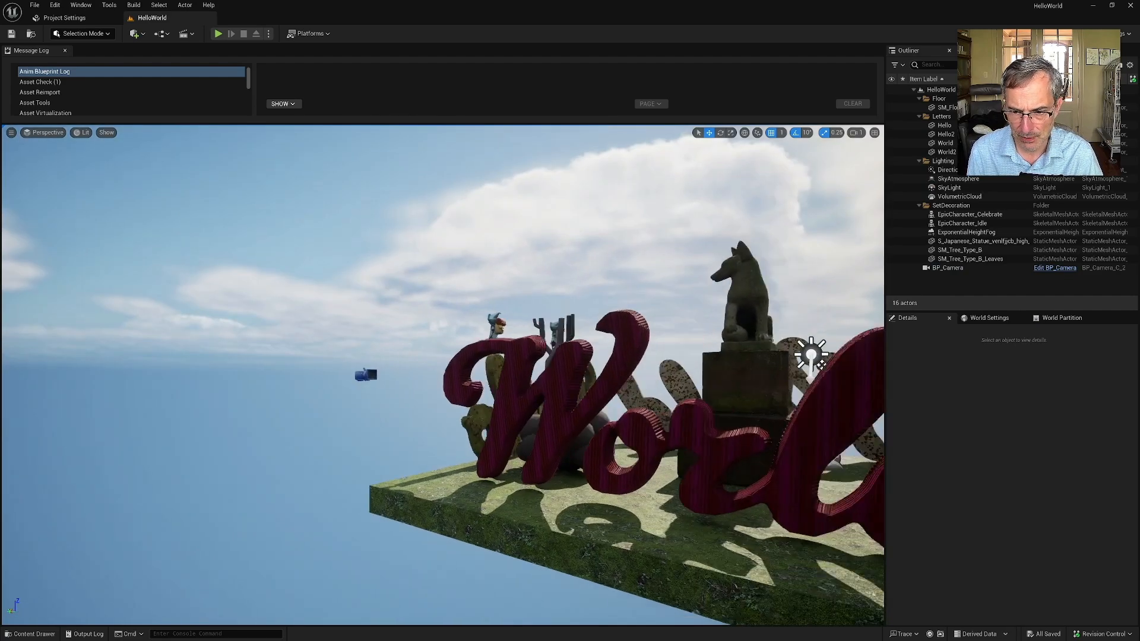
pyautogui.moveTo(419, 406)
pyautogui.mouseDown(button='right')
pyautogui.moveTo(515, 410)
pyautogui.moveTo(419, 406)
pyautogui.mouseUp(button='right')
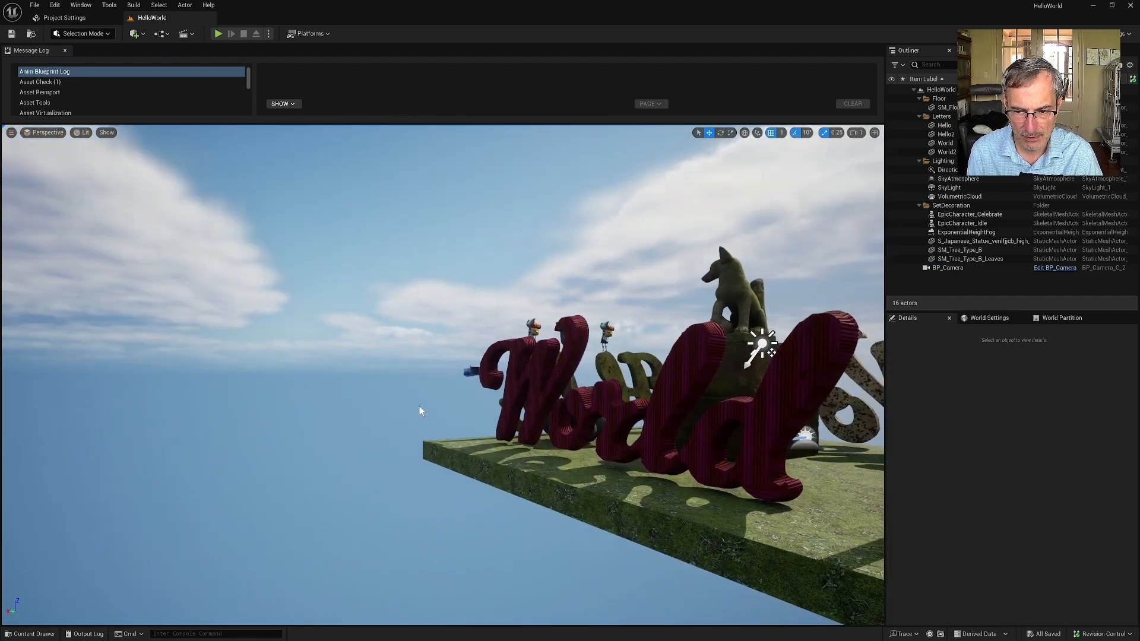
pyautogui.moveTo(419, 407); pyautogui.dragTo(380, 392, button='middle')
pyautogui.click(340, 400)
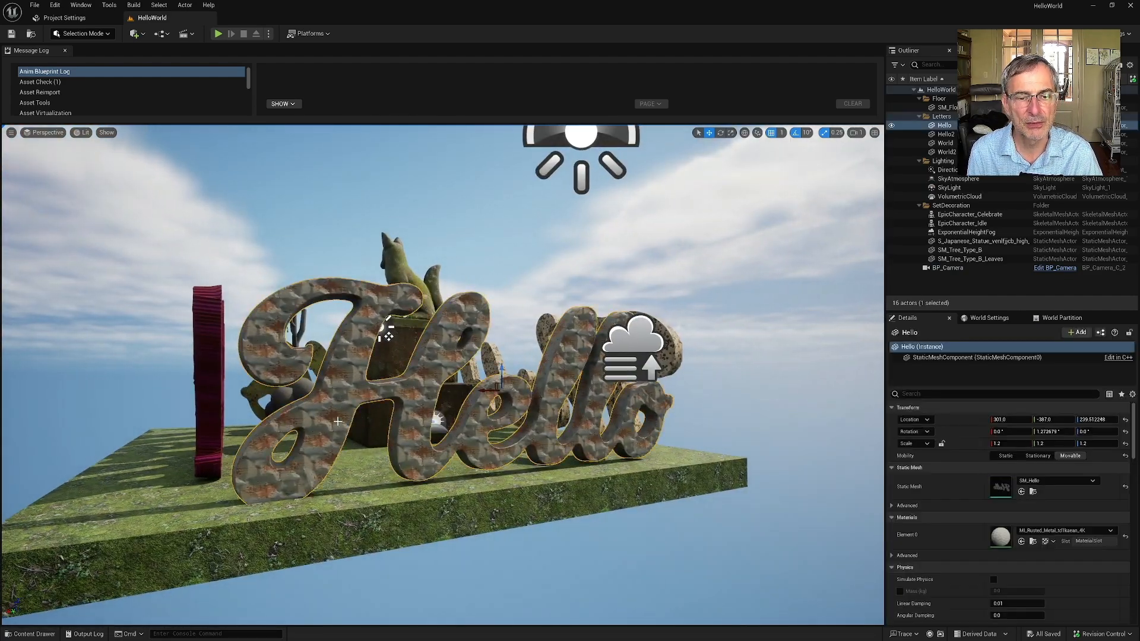
# Open the Hello letters' MI_Rusted_Metal_td1kaean_4K material instance in a separate, taller window beside the viewport
pyautogui.click(1034, 541)
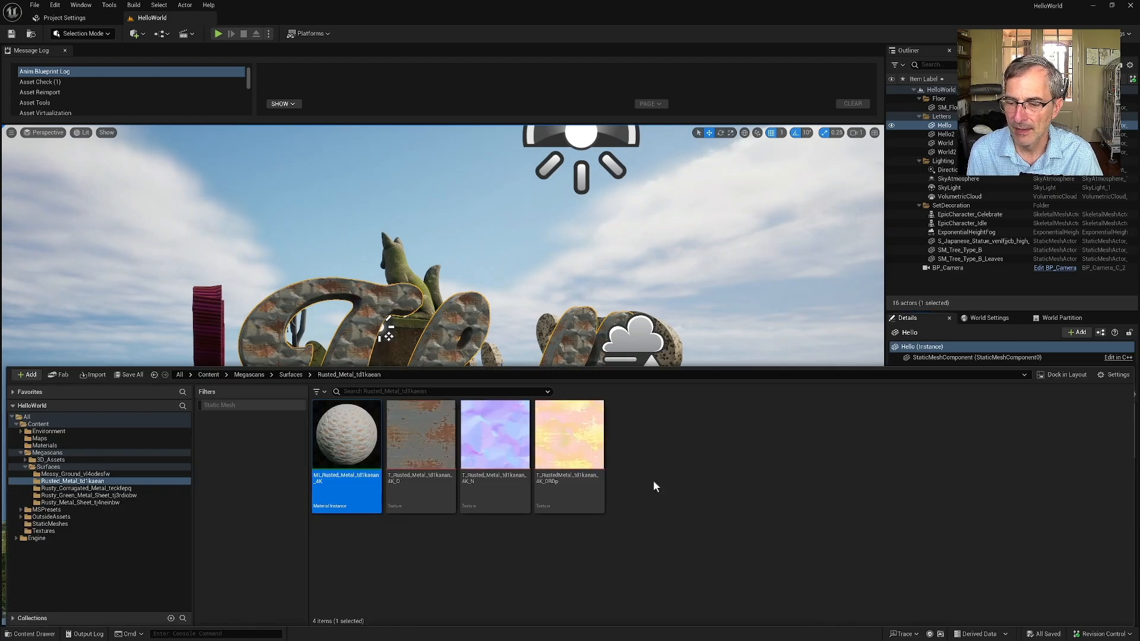
pyautogui.doubleClick(331, 436)
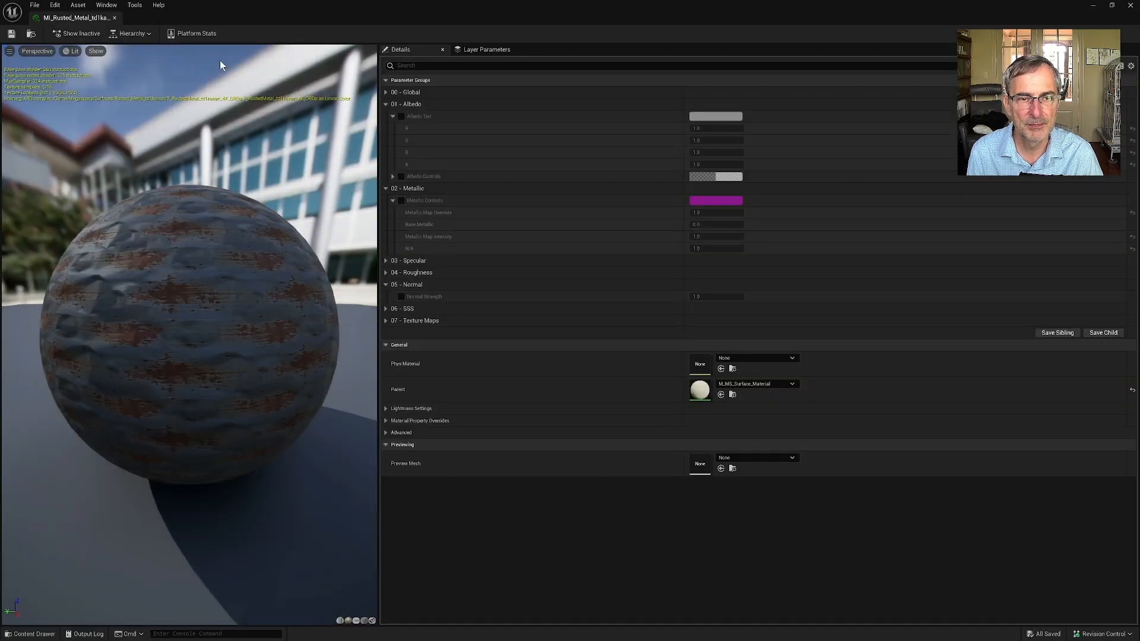
pyautogui.moveTo(83, 16); pyautogui.dragTo(853, 141)
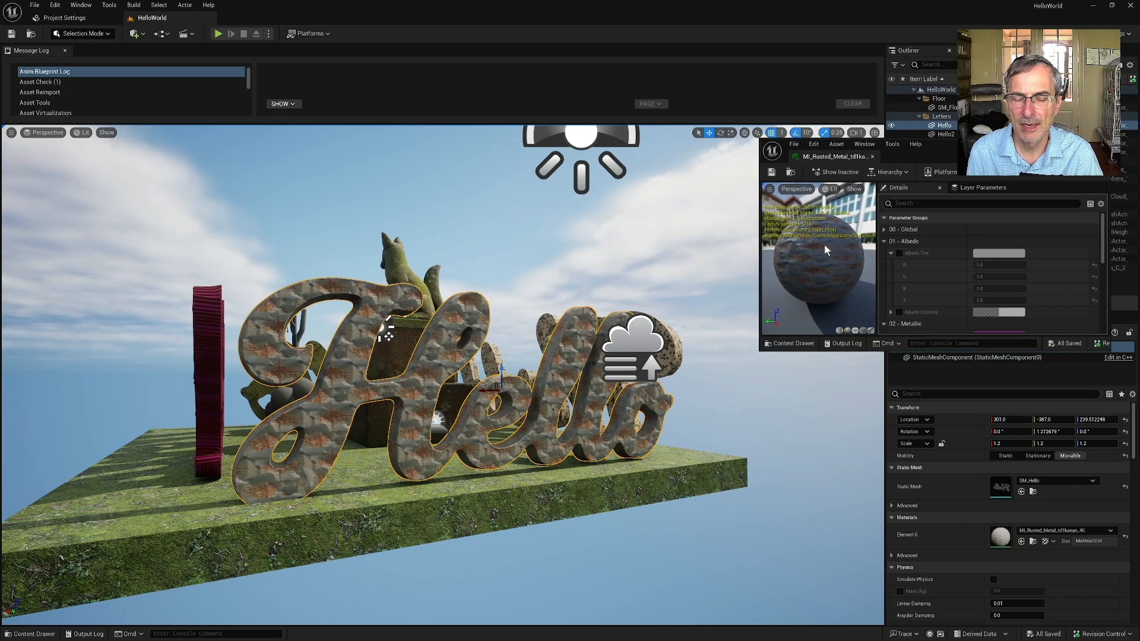
pyautogui.moveTo(849, 354); pyautogui.dragTo(849, 620)
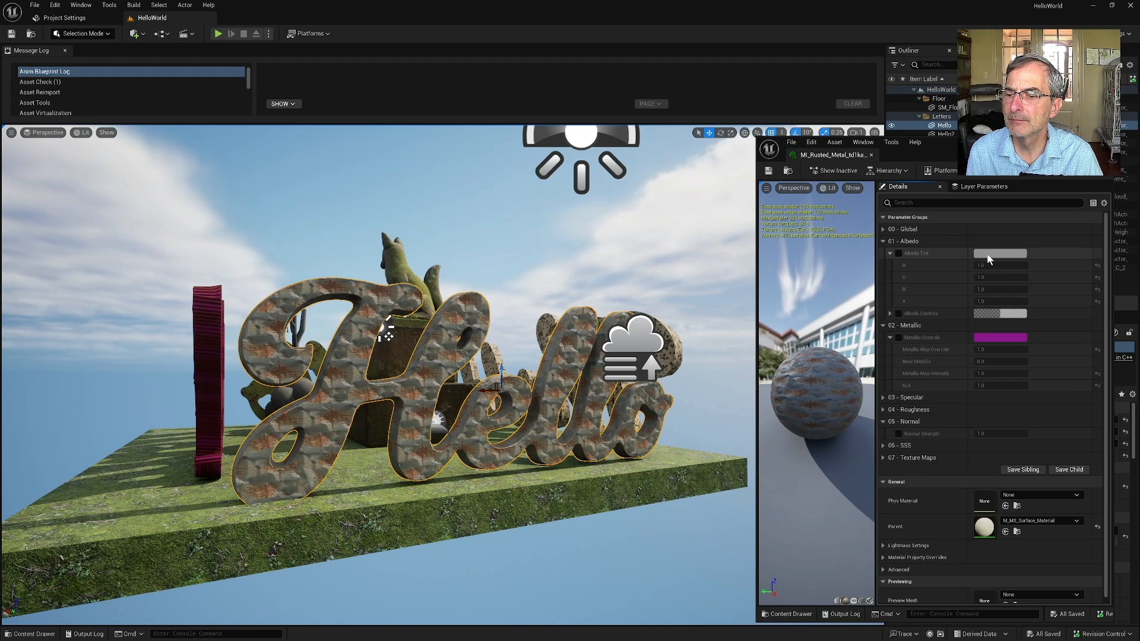
# Enable Albedo Tint with the pale blue B1C3FFFF (hex sRGB) and check the material's revision status in the content browser
pyautogui.click(898, 253)
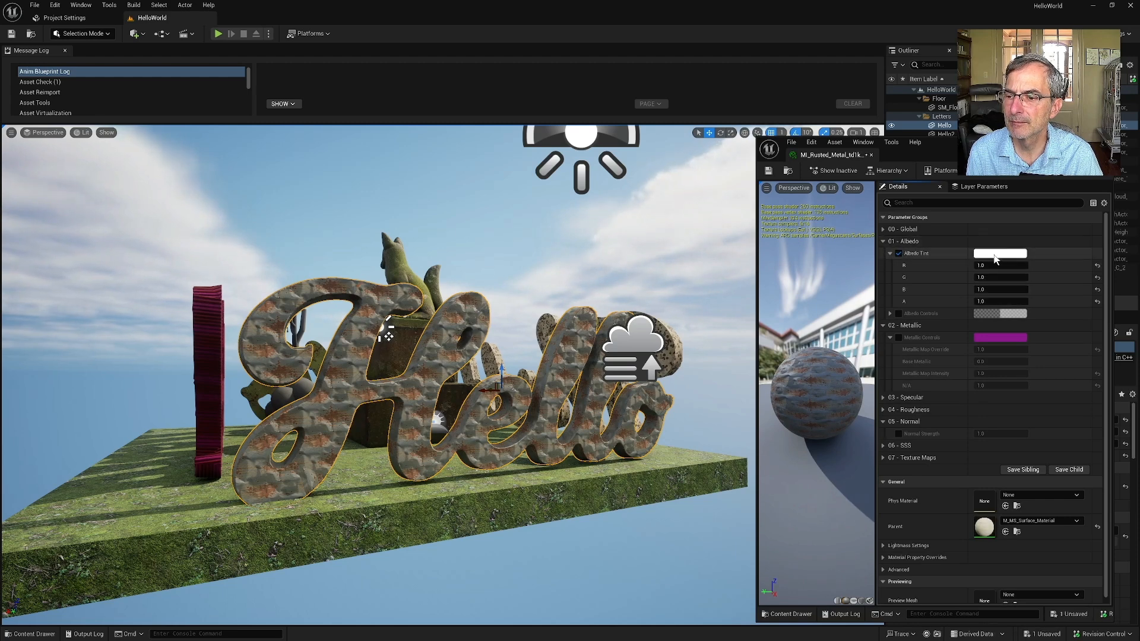
pyautogui.click(1000, 254)
pyautogui.moveTo(847, 344); pyautogui.dragTo(834, 315)
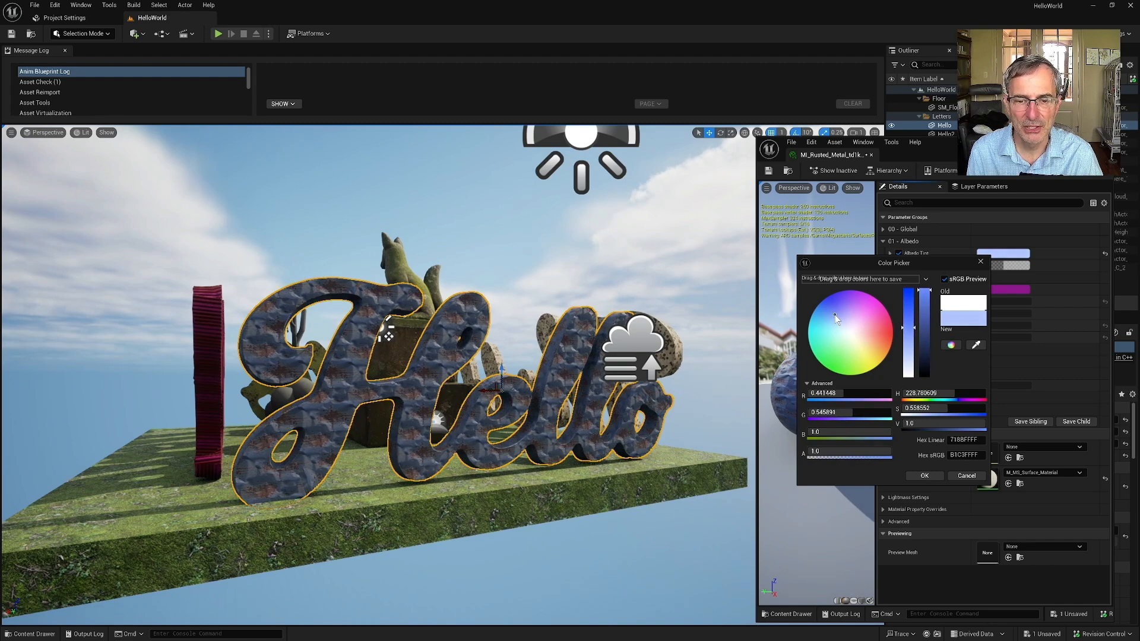
pyautogui.click(918, 476)
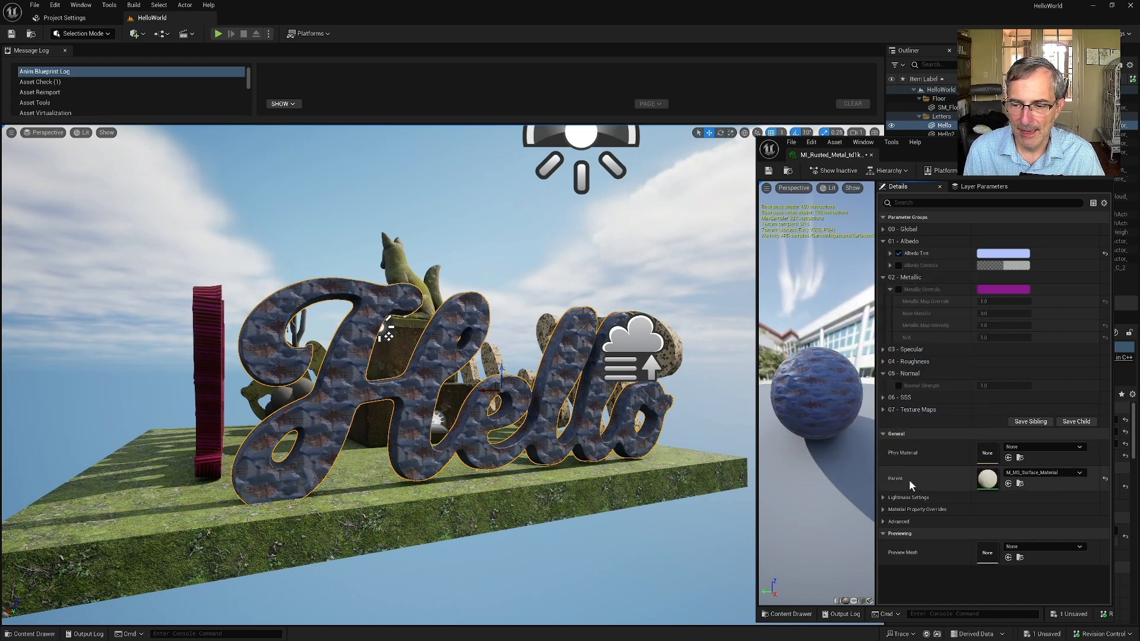
pyautogui.click(30, 633)
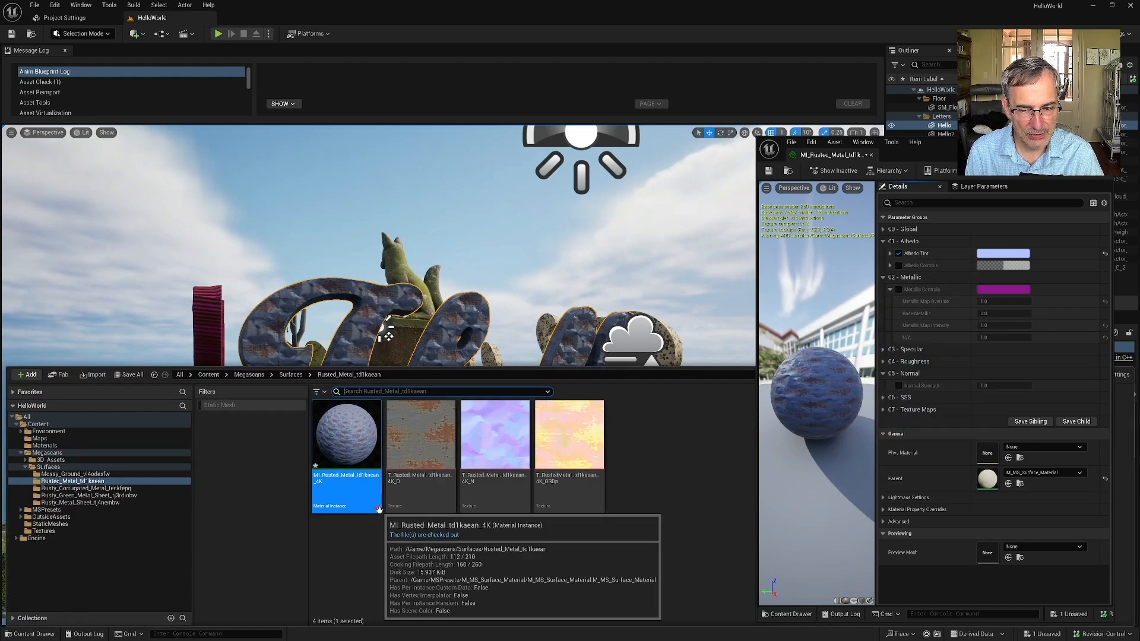
pyautogui.click(475, 310)
# Examine the tinted Hello letters in the viewport from several angles and keep them selected
pyautogui.moveTo(476, 498); pyautogui.dragTo(404, 497, button='right')
pyautogui.press('d')
pyautogui.press('s')
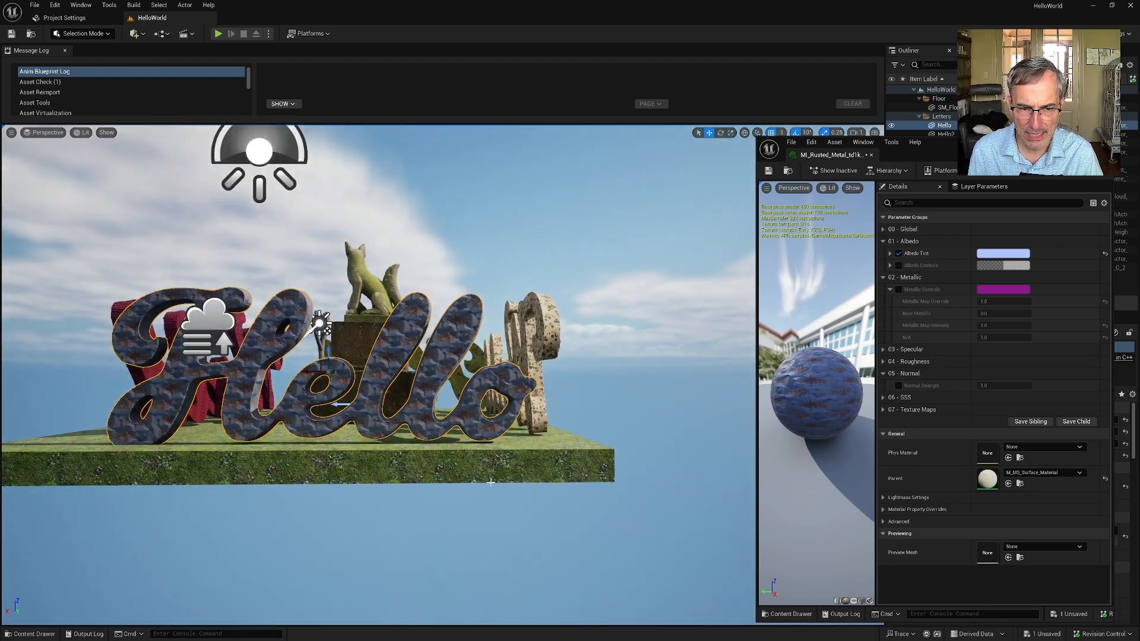
pyautogui.moveTo(494, 483); pyautogui.dragTo(544, 483, button='right')
pyautogui.press('a')
pyautogui.moveTo(362, 396); pyautogui.dragTo(350, 399, button='right')
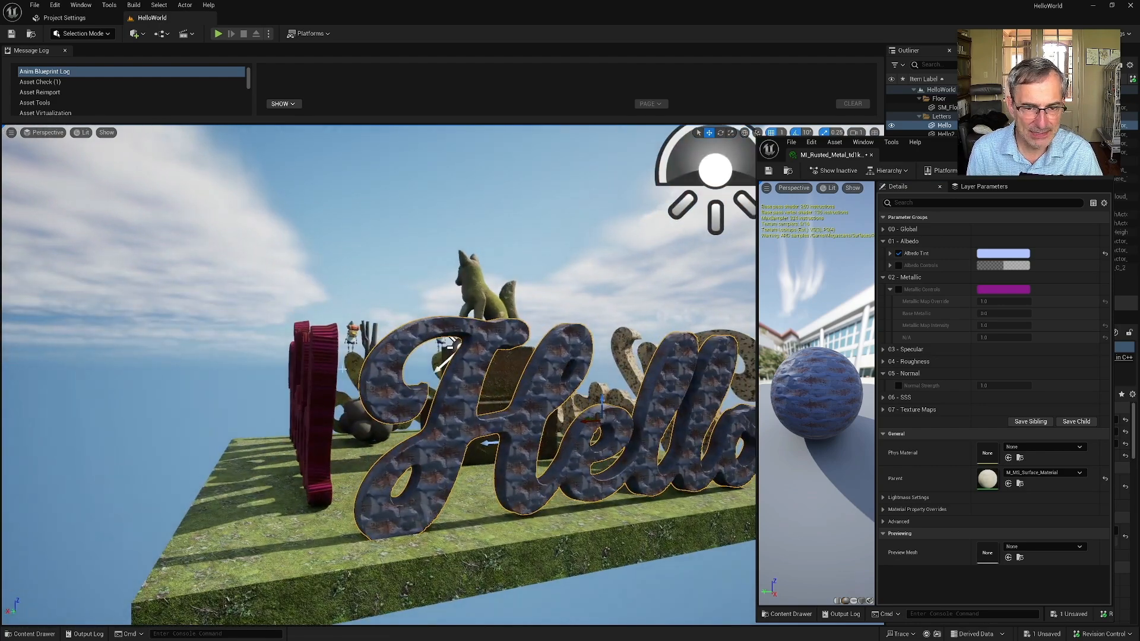
pyautogui.click(310, 376)
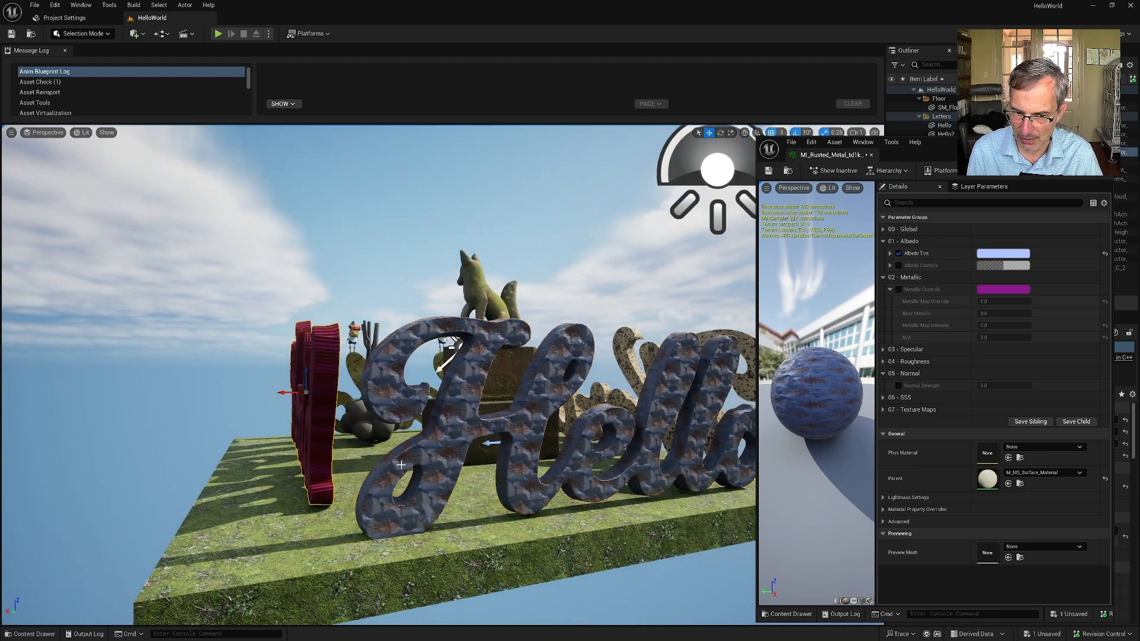
pyautogui.moveTo(401, 465)
pyautogui.keyDown('alt'); pyautogui.mouseDown()
pyautogui.moveTo(380, 465)
pyautogui.moveTo(493, 466)
pyautogui.moveTo(395, 461)
pyautogui.mouseUp(); pyautogui.keyUp('alt')
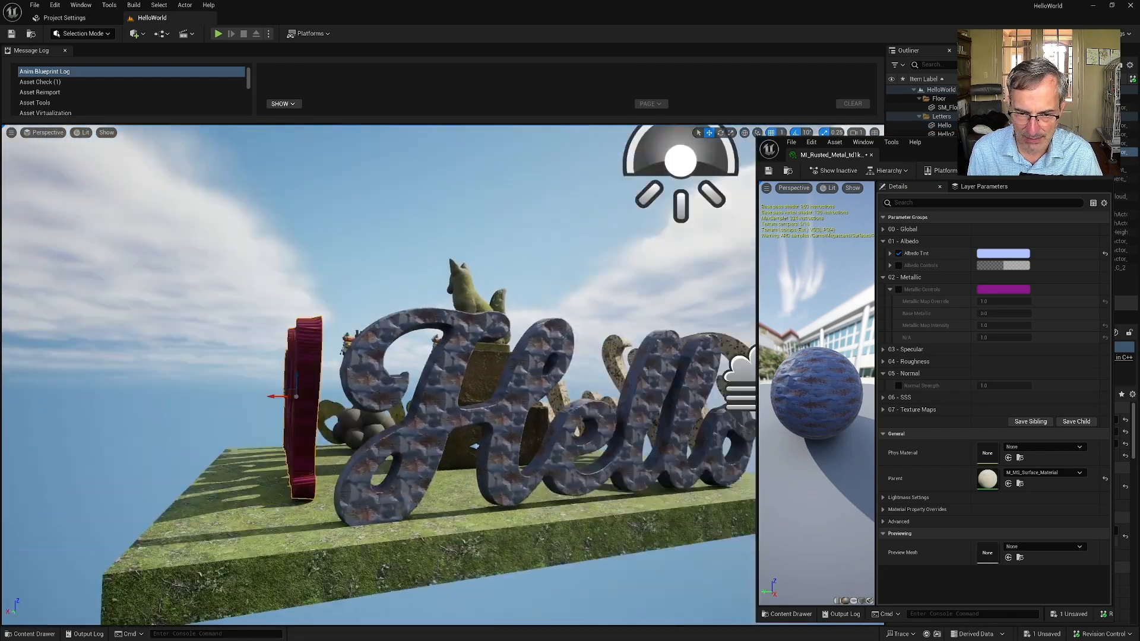
pyautogui.moveTo(395, 396)
pyautogui.mouseDown(button='right')
pyautogui.moveTo(356, 396)
pyautogui.moveTo(410, 396)
pyautogui.moveTo(395, 396)
pyautogui.mouseUp(button='right')
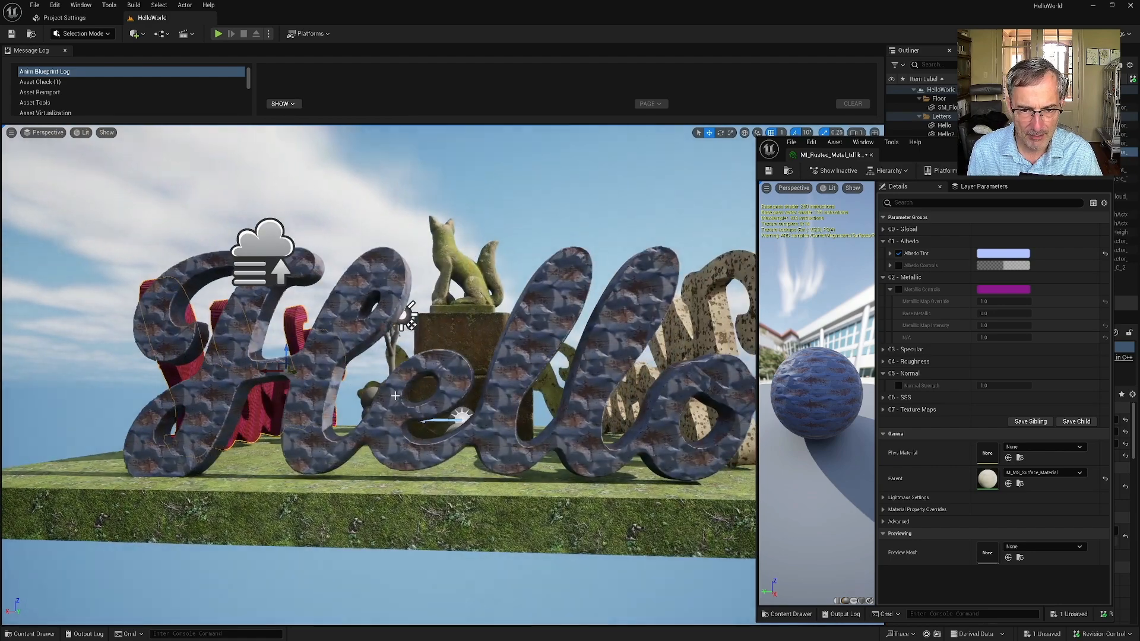
pyautogui.click(309, 382)
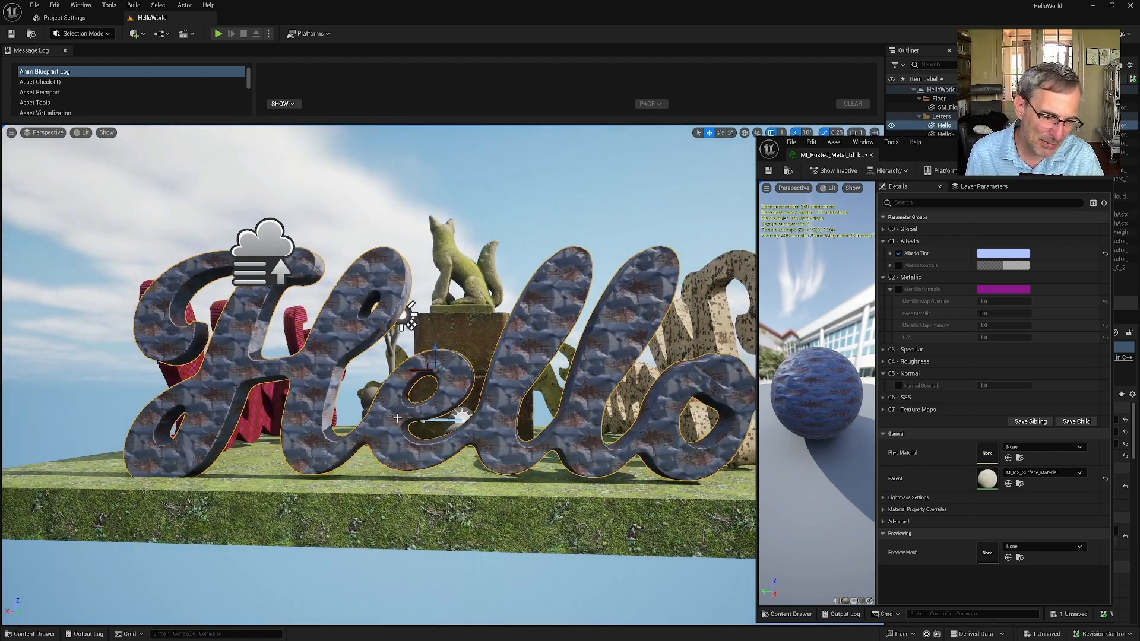
pyautogui.moveTo(415, 435); pyautogui.dragTo(393, 466, button='right')
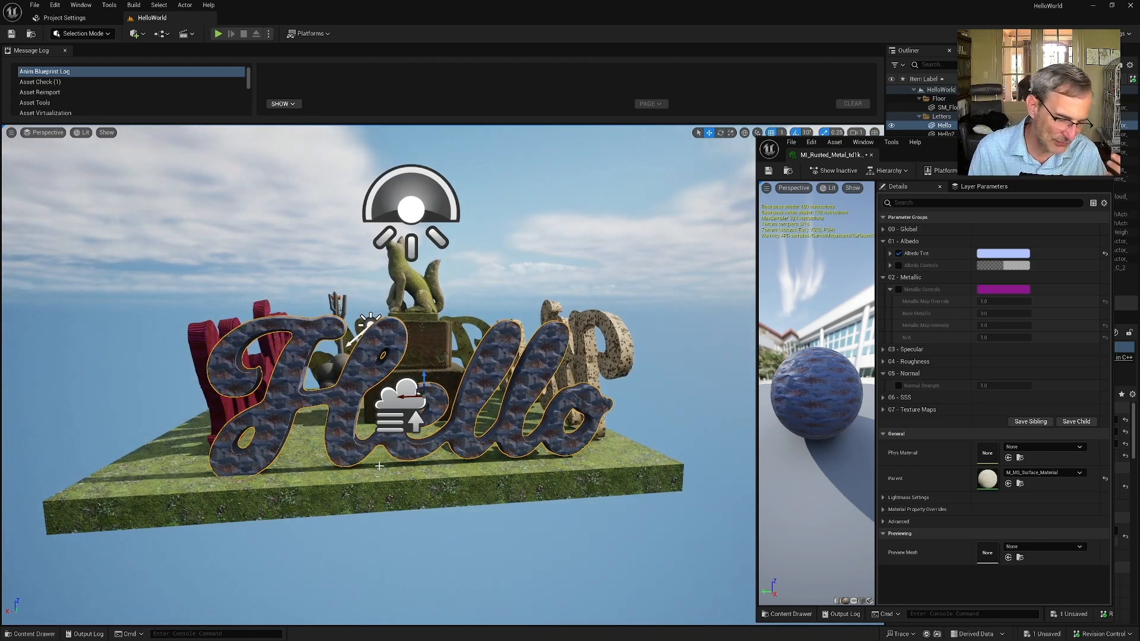
# Revert the MI_Rusted_Metal_td1kaean_4K material instance through revision control and reload its package
pyautogui.click(43, 634)
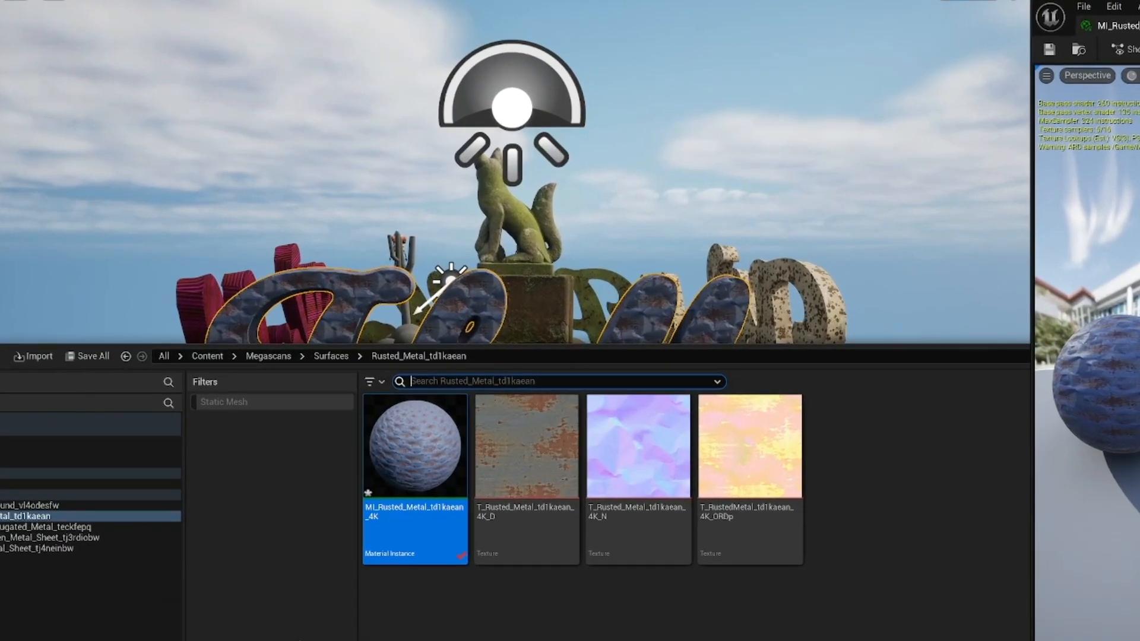
pyautogui.rightClick(430, 476)
pyautogui.moveTo(570, 437)
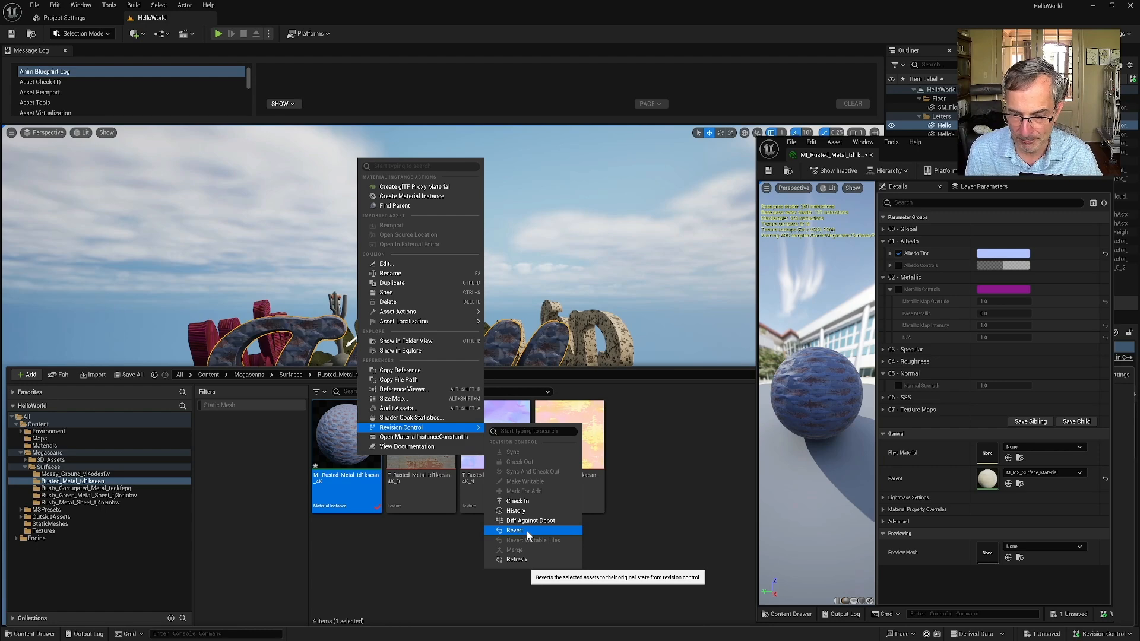
pyautogui.click(527, 533)
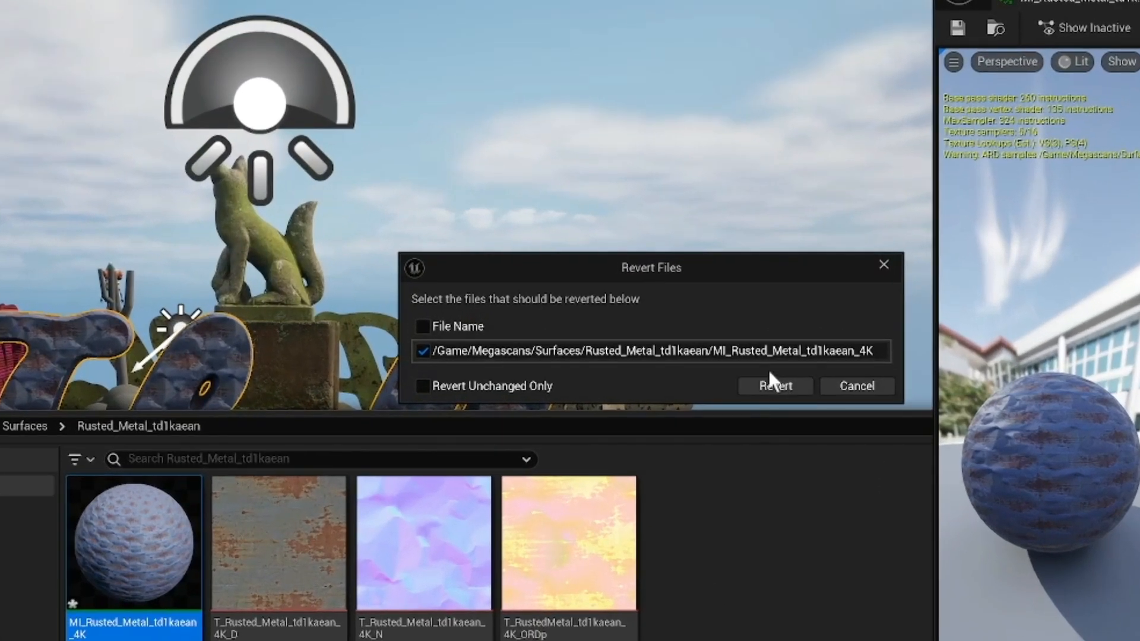
pyautogui.click(749, 377)
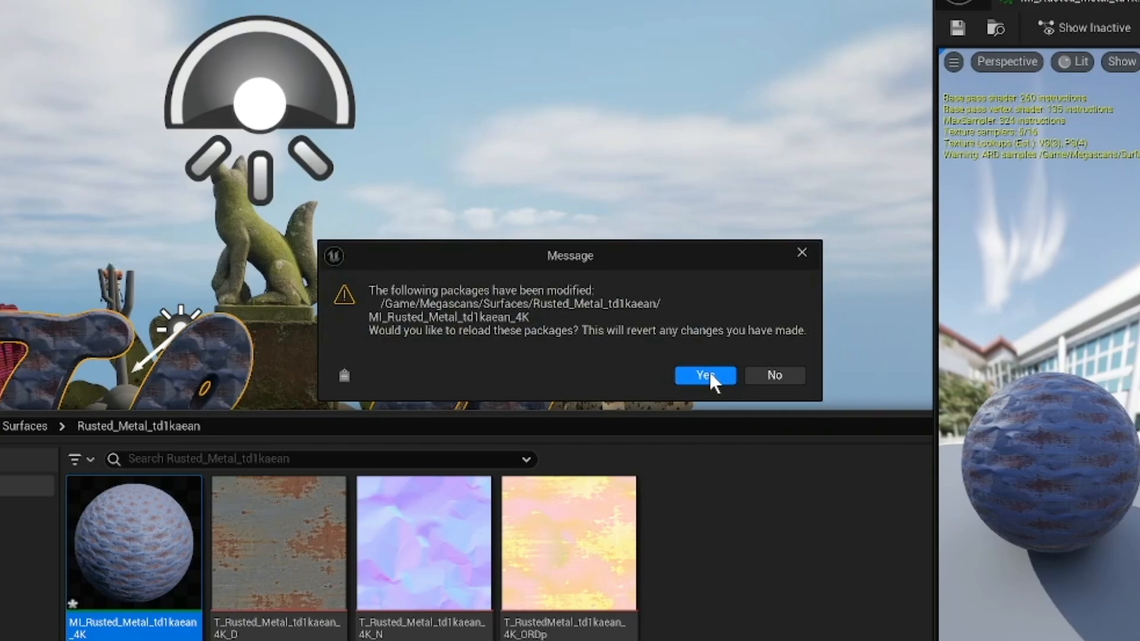
pyautogui.click(707, 375)
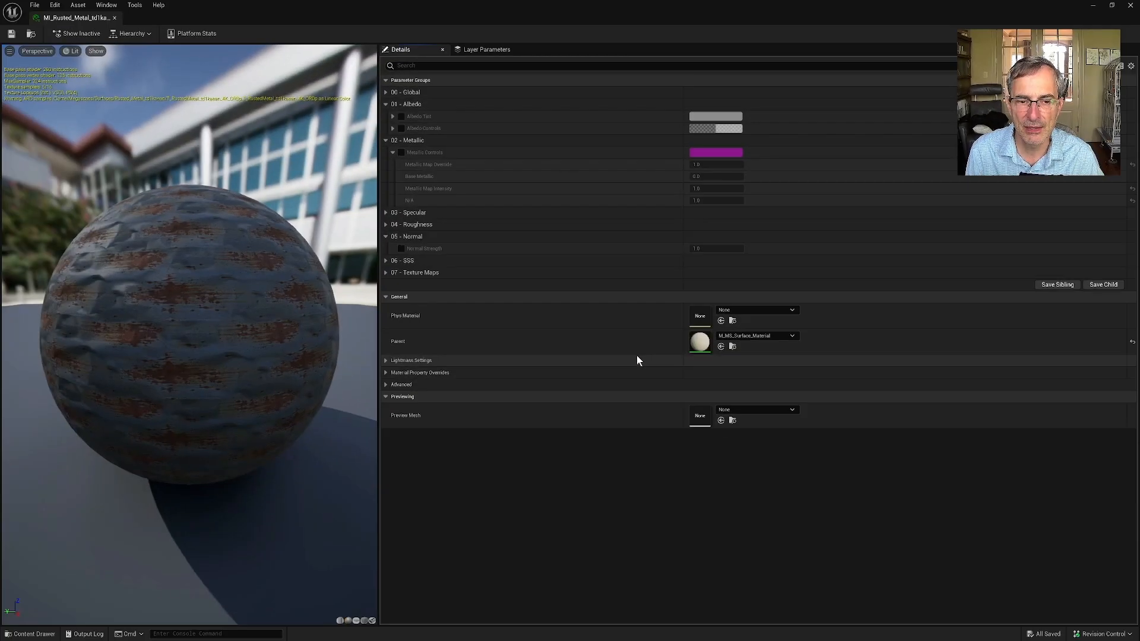
# Close the material instance editor and check the Hello letters' surface and the material's revision status in the content browser
pyautogui.click(114, 18)
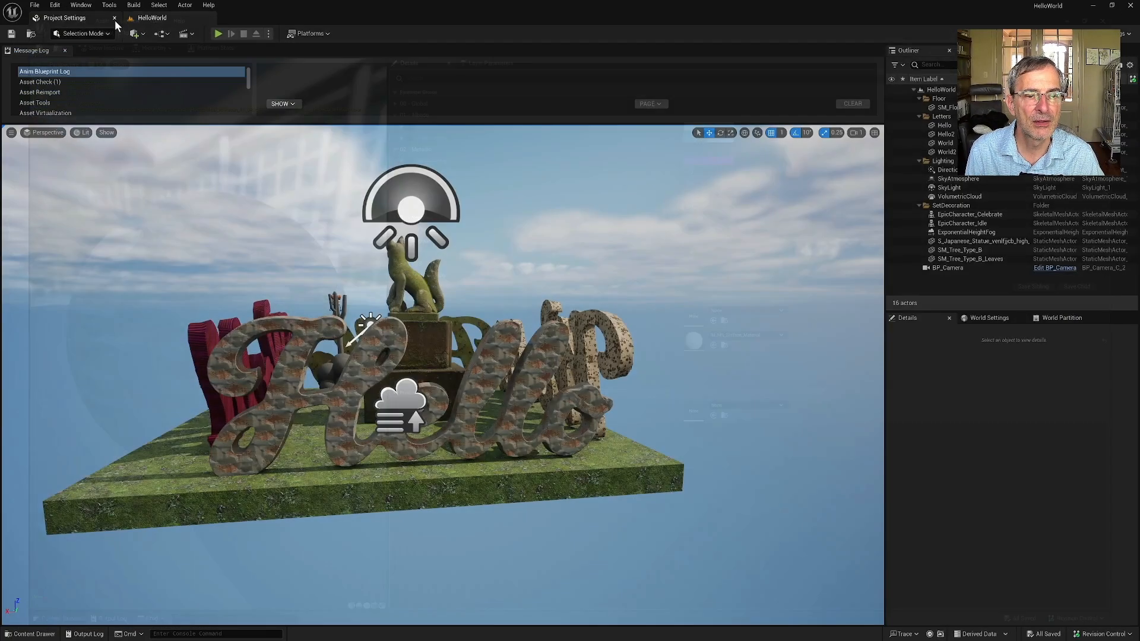
pyautogui.scroll(5, 453, 368)
pyautogui.scroll(-3, 453, 368)
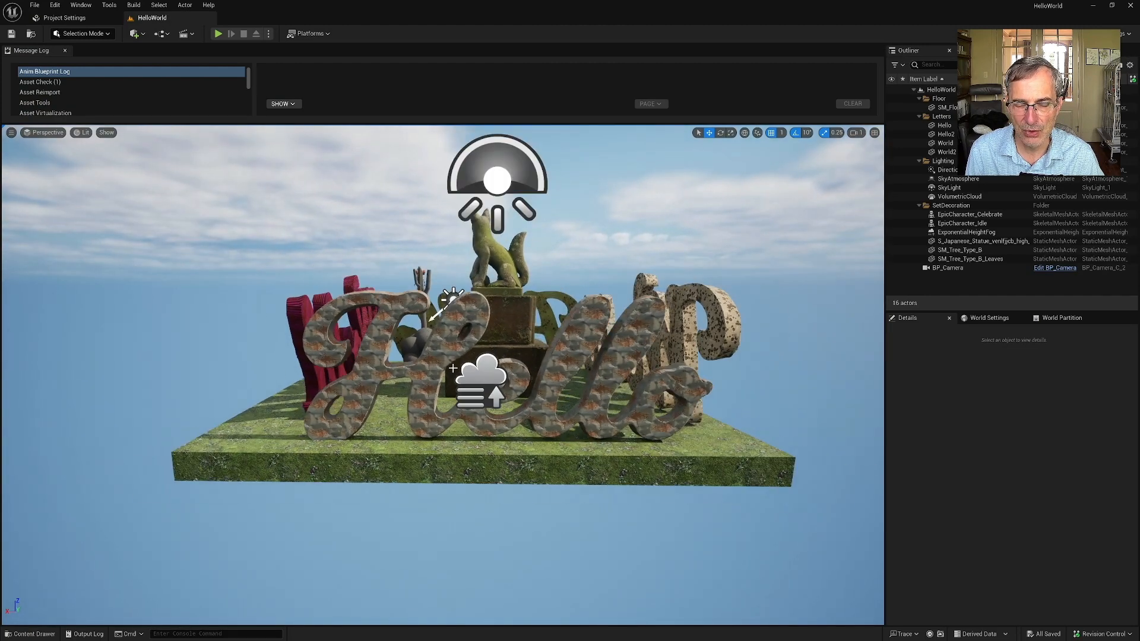
pyautogui.click(31, 633)
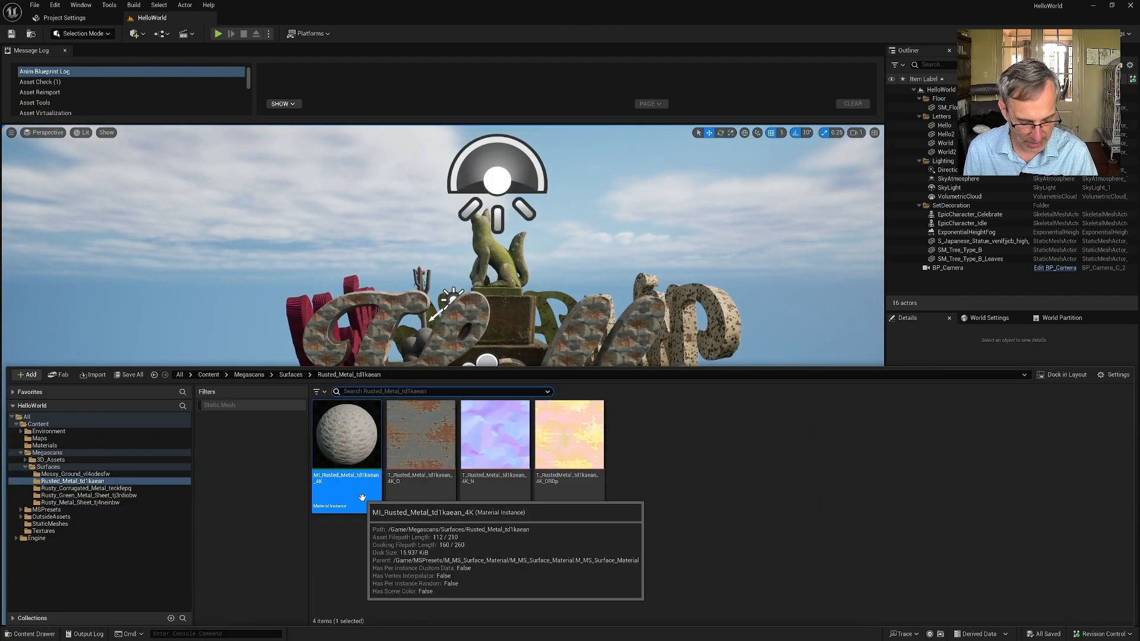
# Switch to P4V, refresh its workspace view, and return to the HelloWorld level in Unreal Editor
pyautogui.hotkey('alt', 'Tab')
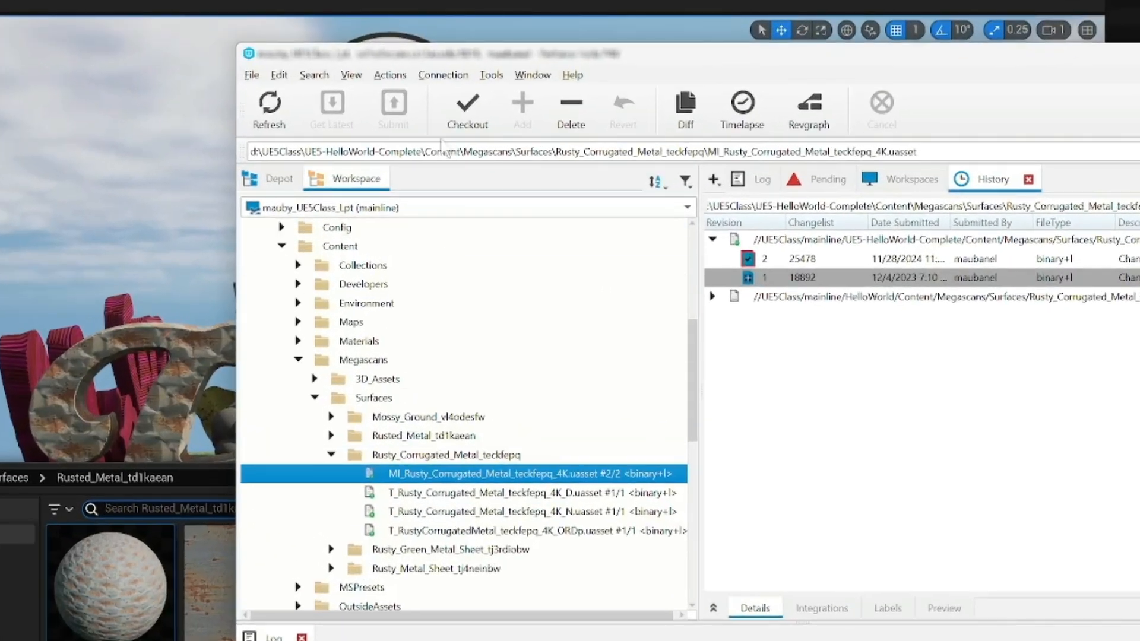
pyautogui.click(285, 118)
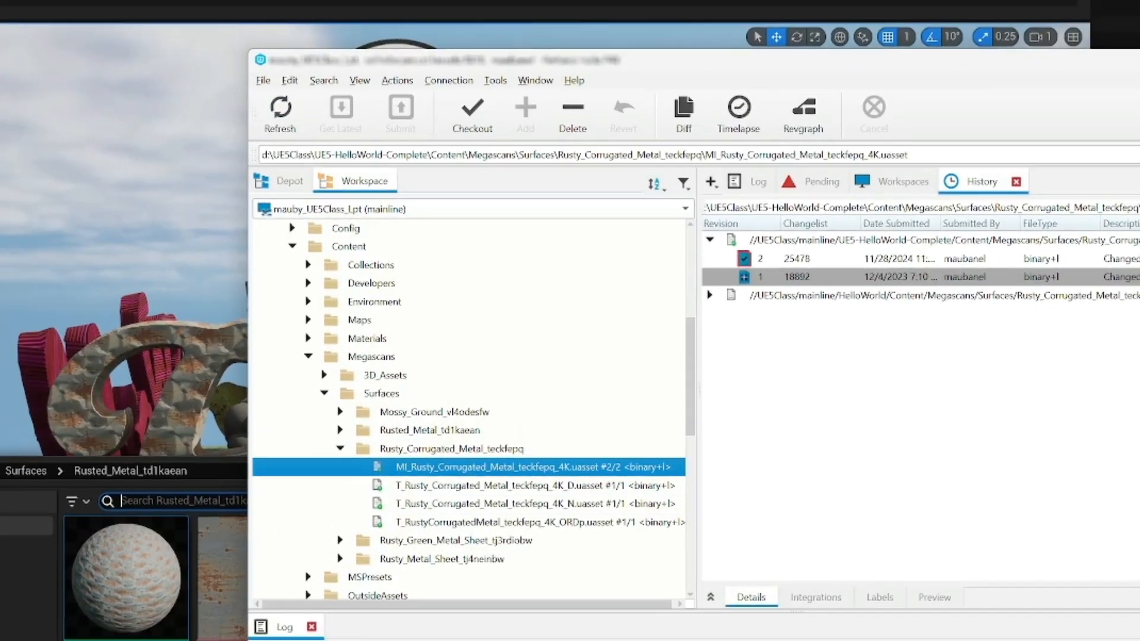
pyautogui.hotkey('alt', 'Tab')
pyautogui.moveTo(617, 313)
pyautogui.mouseDown(button='right')
pyautogui.moveTo(614, 344)
pyautogui.moveTo(607, 314)
pyautogui.moveTo(618, 313)
pyautogui.mouseUp(button='right')
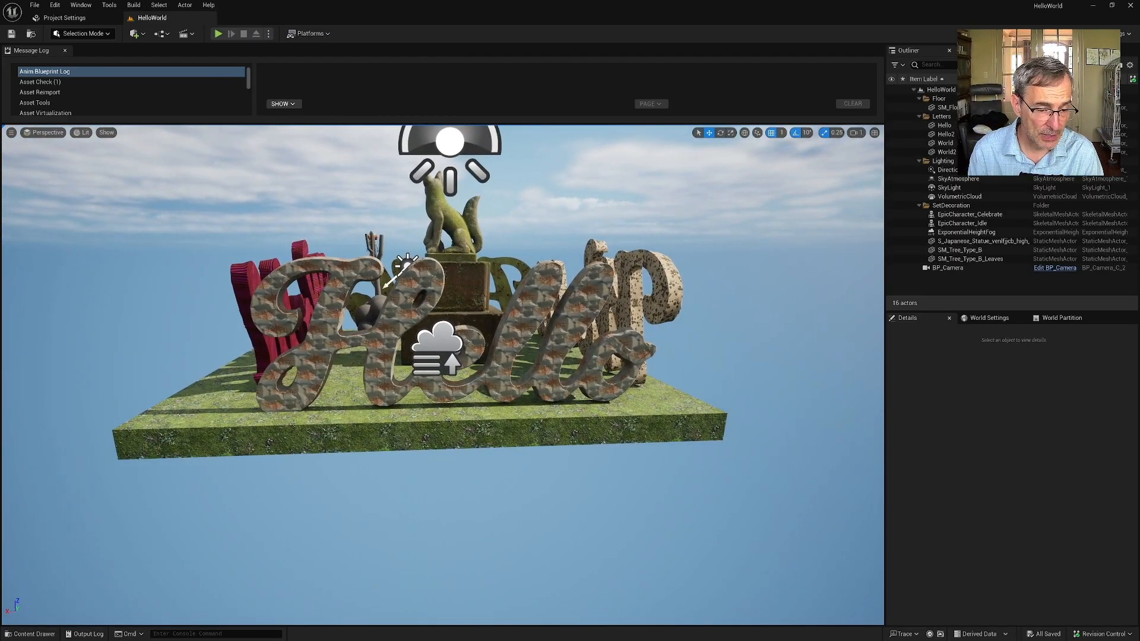
pyautogui.moveTo(349, 483); pyautogui.dragTo(416, 467, button='middle')
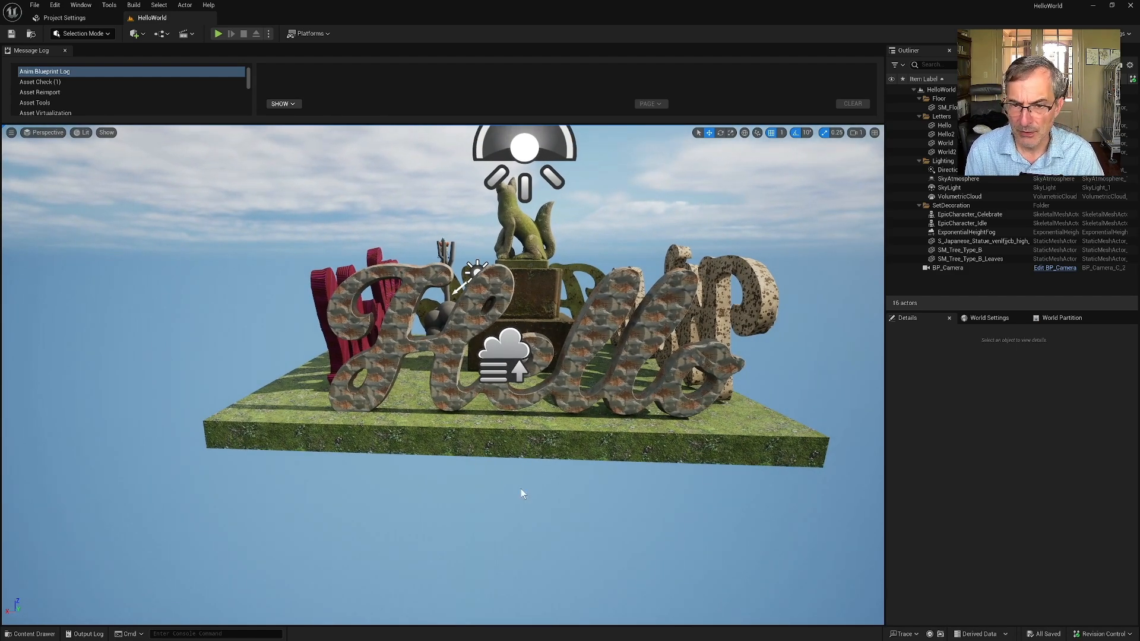
pyautogui.moveTo(522, 490); pyautogui.dragTo(520, 478, button='right')
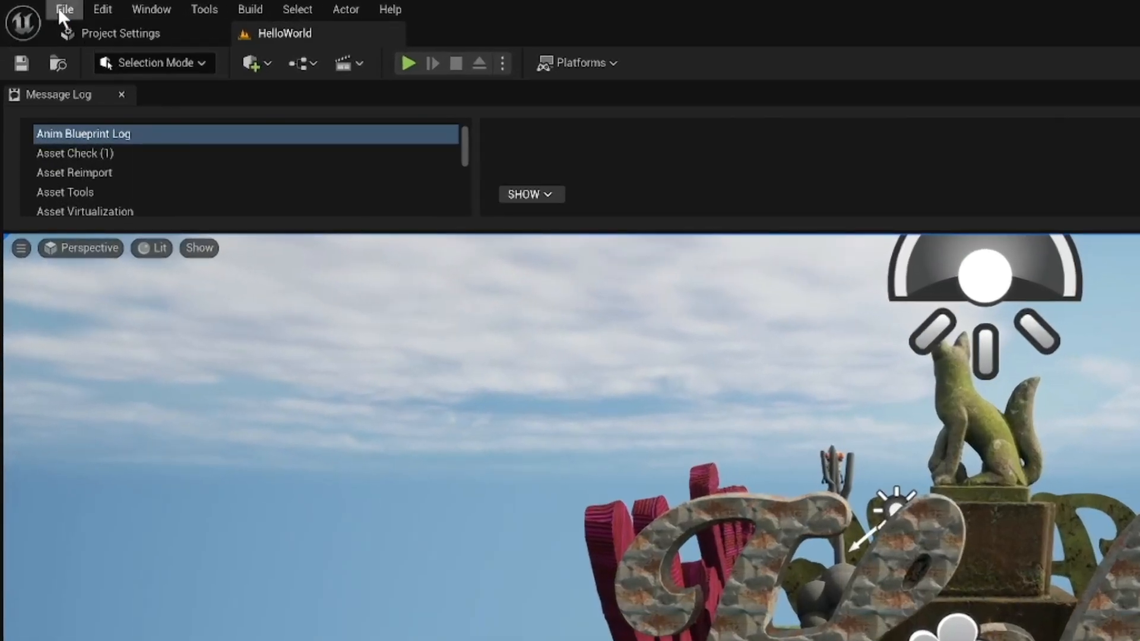
pyautogui.click(59, 9)
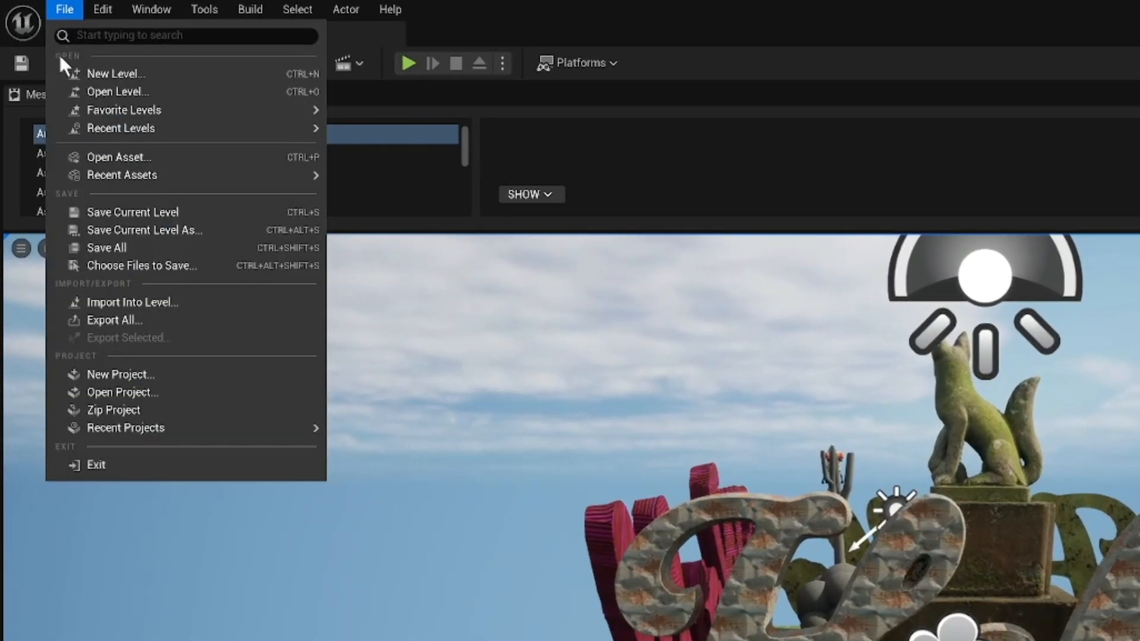
pyautogui.click(78, 72)
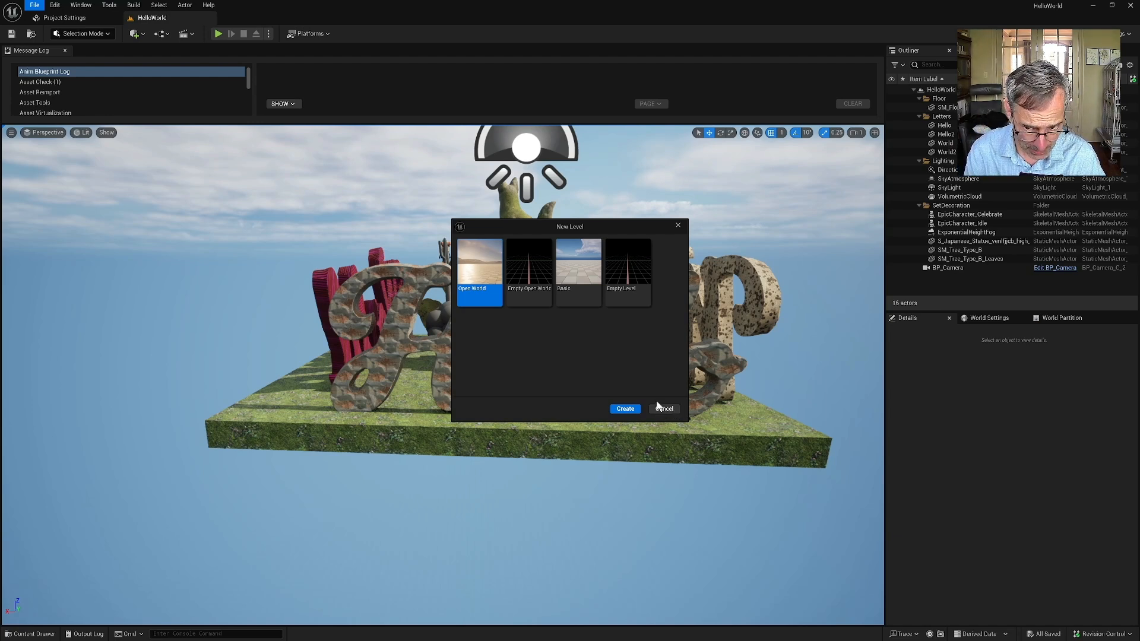
pyautogui.click(662, 409)
# Select the Hello letters and move them along the X axis to a location of about 328
pyautogui.scroll(3, 600, 350)
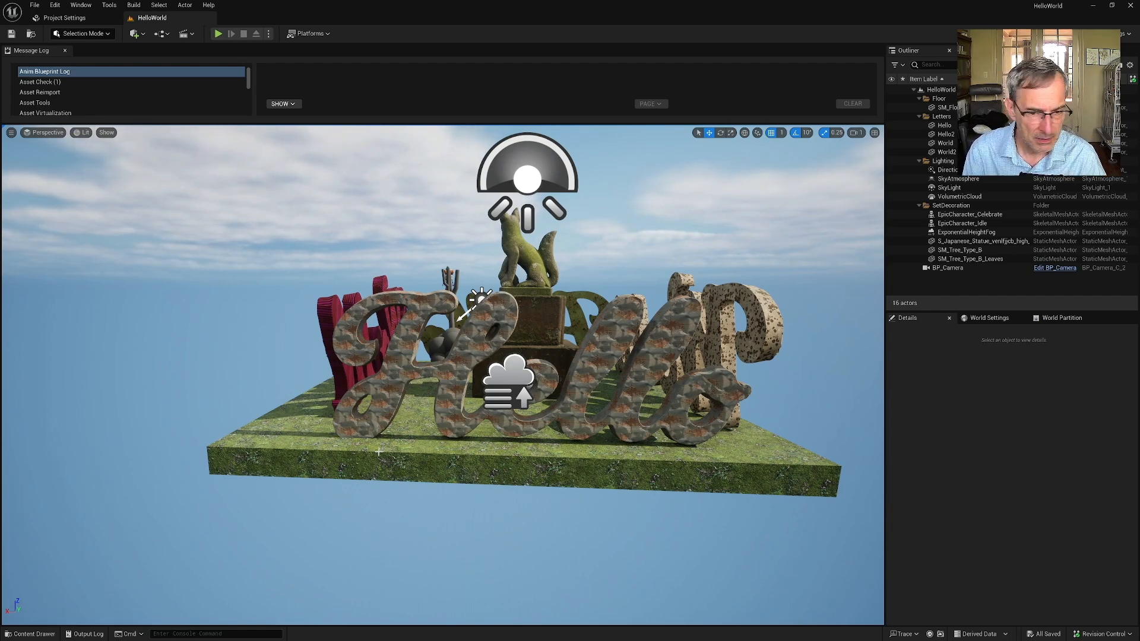
pyautogui.click(385, 400)
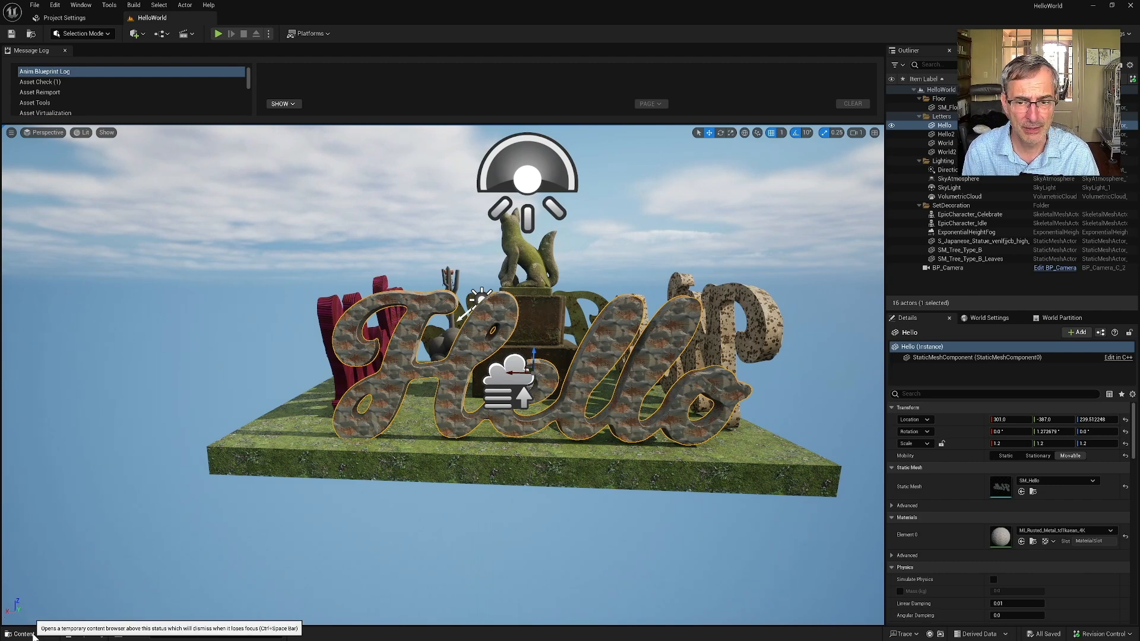
pyautogui.moveTo(517, 371); pyautogui.dragTo(502, 373)
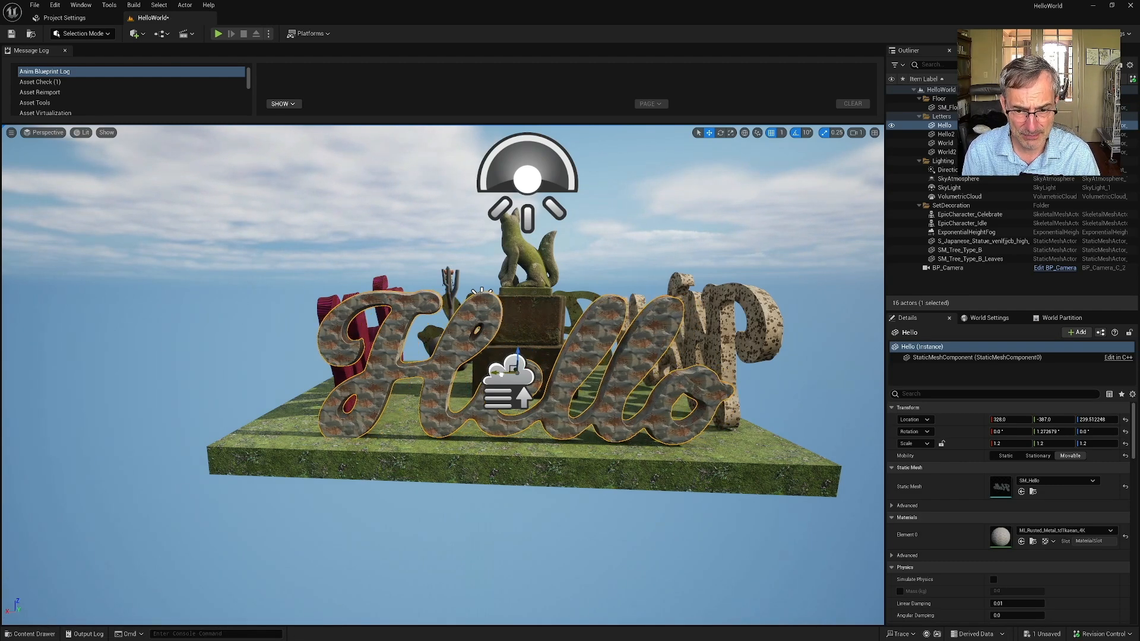
# Show the Maps folder in a shorter content browser and check the HelloWorld level's revision status
pyautogui.click(29, 634)
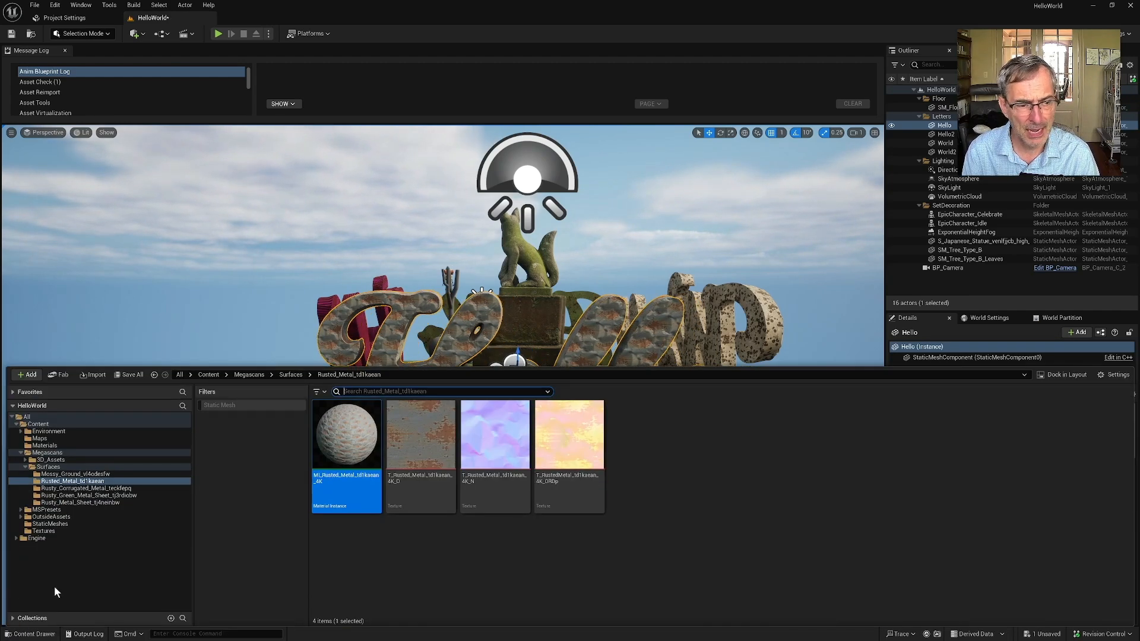
pyautogui.click(42, 439)
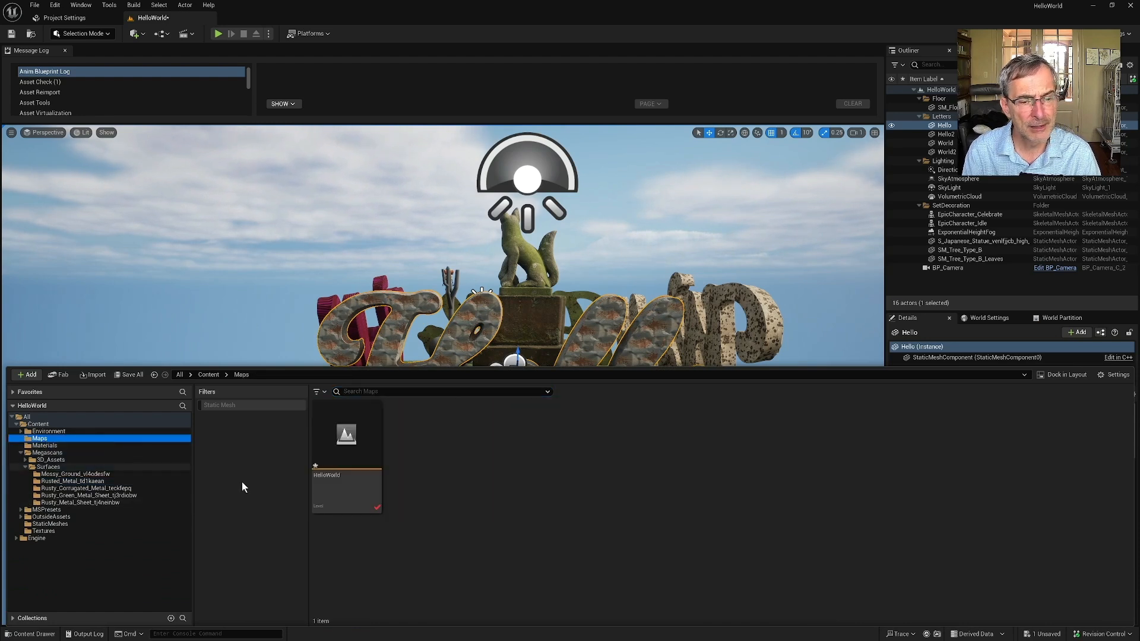
pyautogui.click(362, 498)
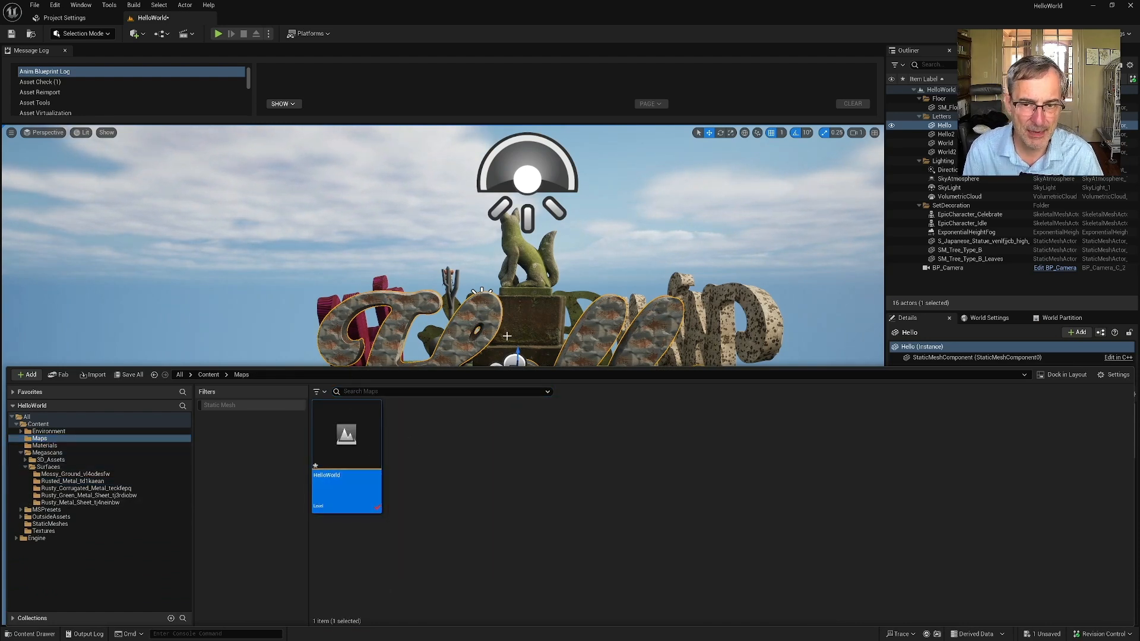
pyautogui.moveTo(489, 363); pyautogui.dragTo(489, 440)
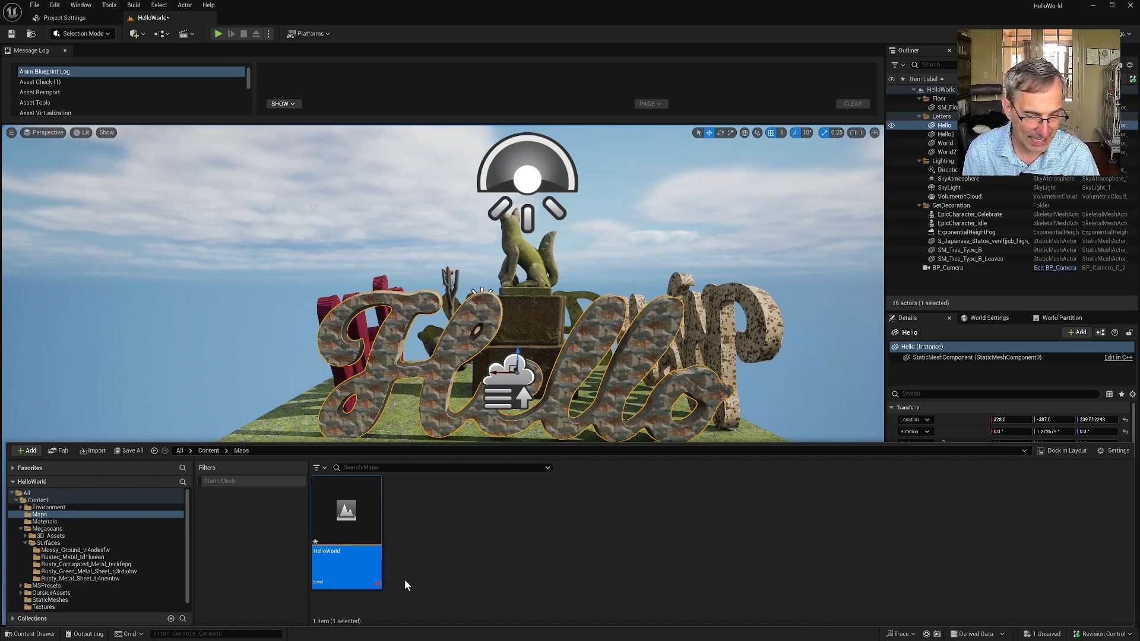
# Revert the HelloWorld level through revision control and reload its package, discarding the letters' move
pyautogui.rightClick(365, 541)
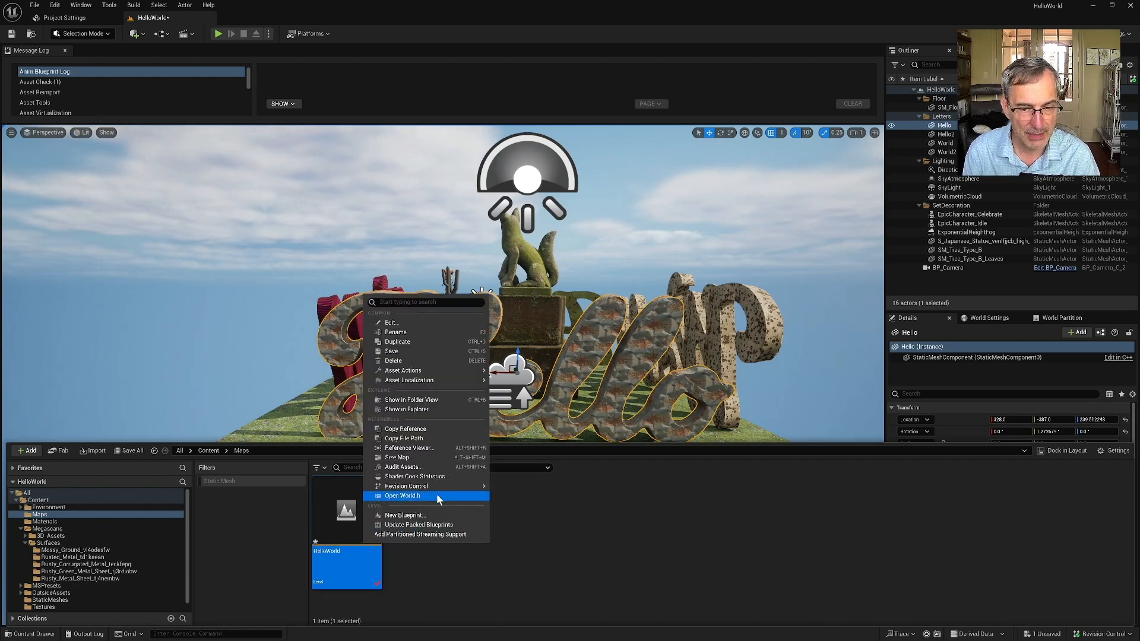
pyautogui.moveTo(439, 484)
pyautogui.click(534, 586)
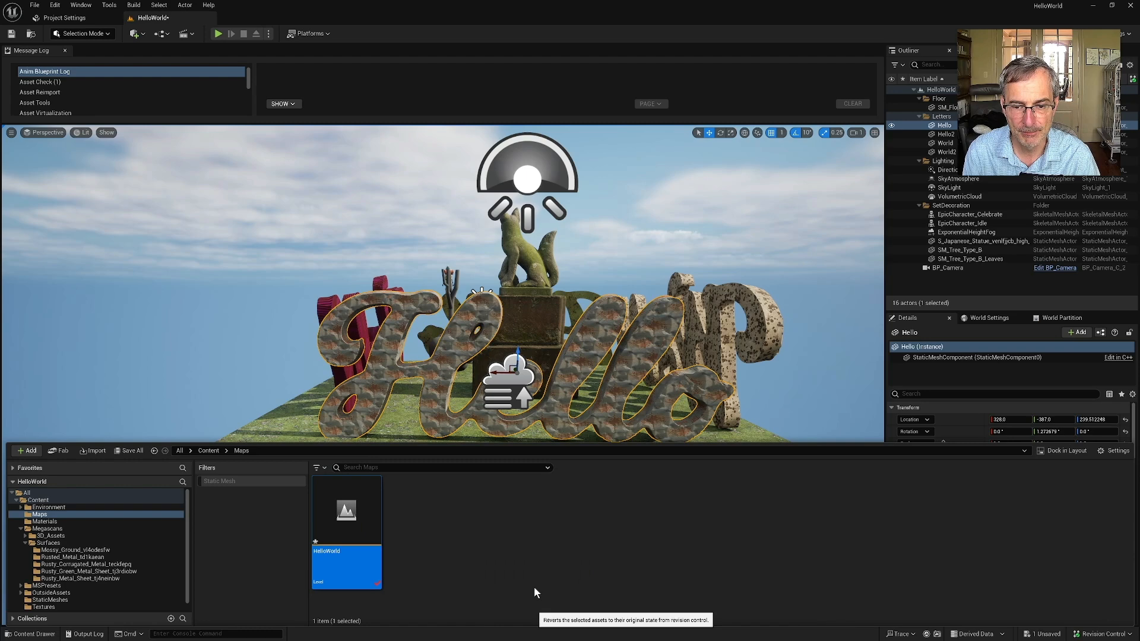
pyautogui.click(591, 353)
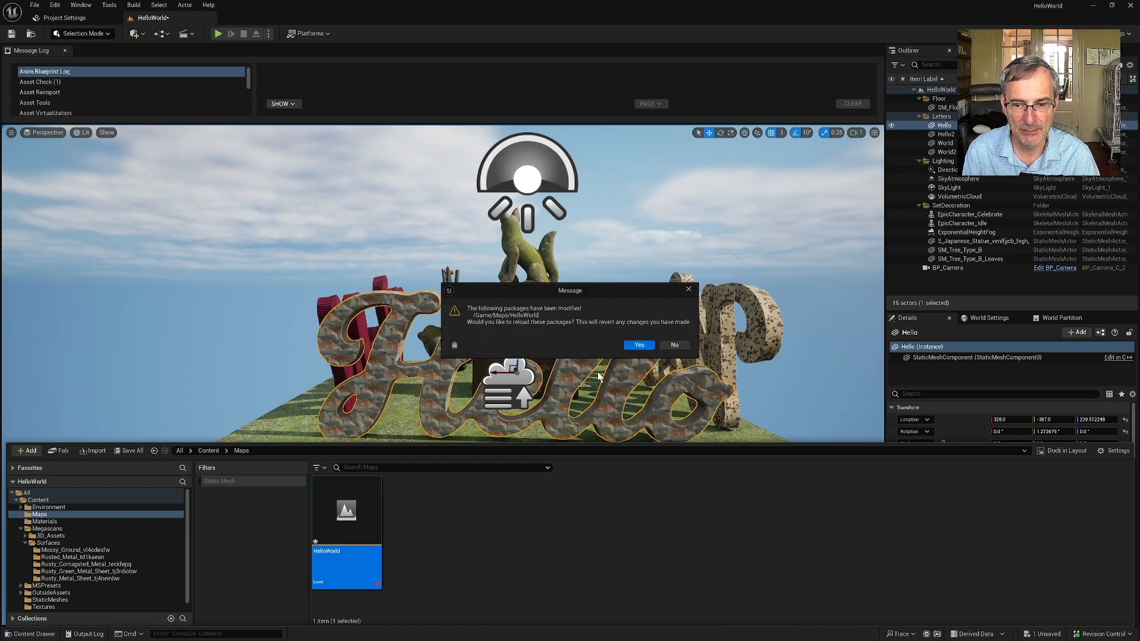
pyautogui.click(638, 345)
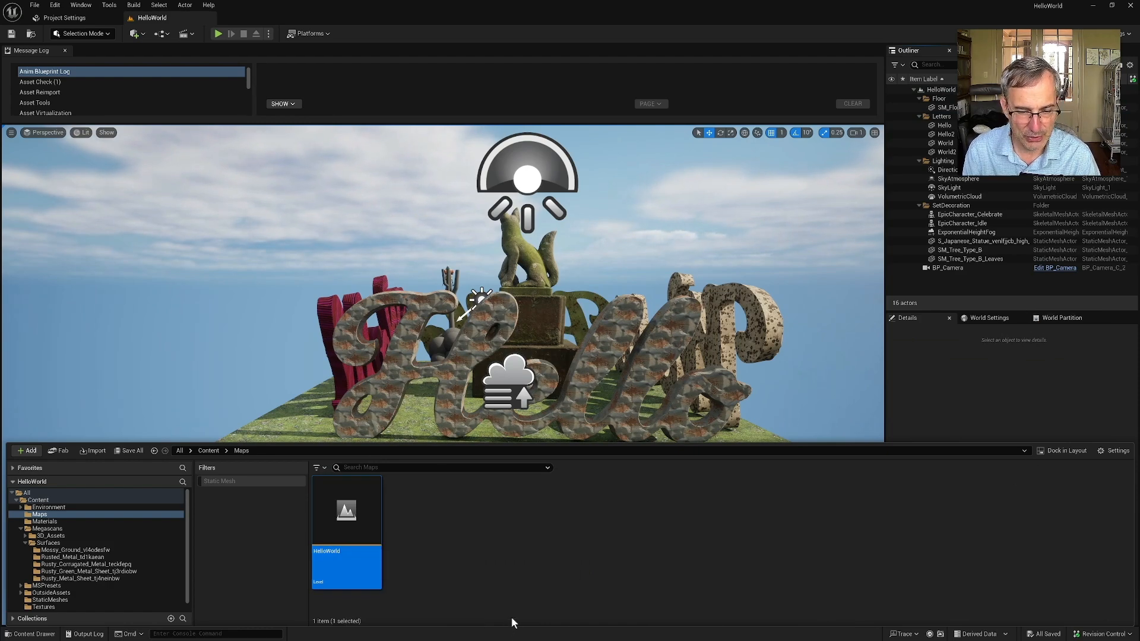
# Switch to Chrome and search the web in a new tab for one file per actor in Unreal
pyautogui.hotkey('alt', 'Tab')
pyautogui.hotkey('alt', 'Tab')
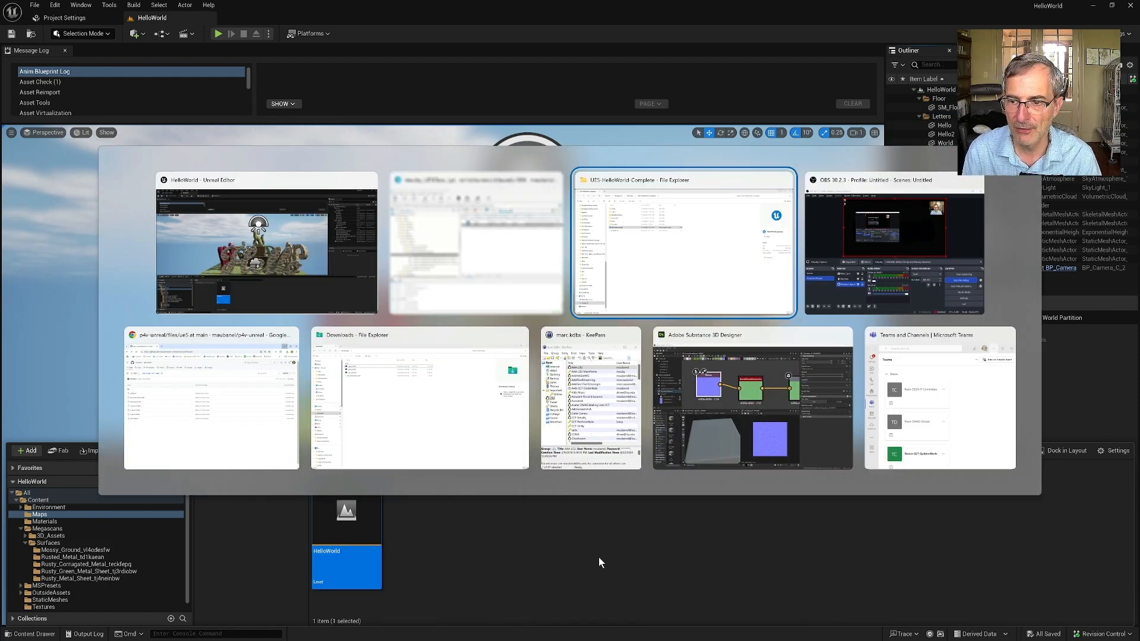
pyautogui.hotkey('alt', 'Tab')
pyautogui.hotkey('alt', 'Tab')
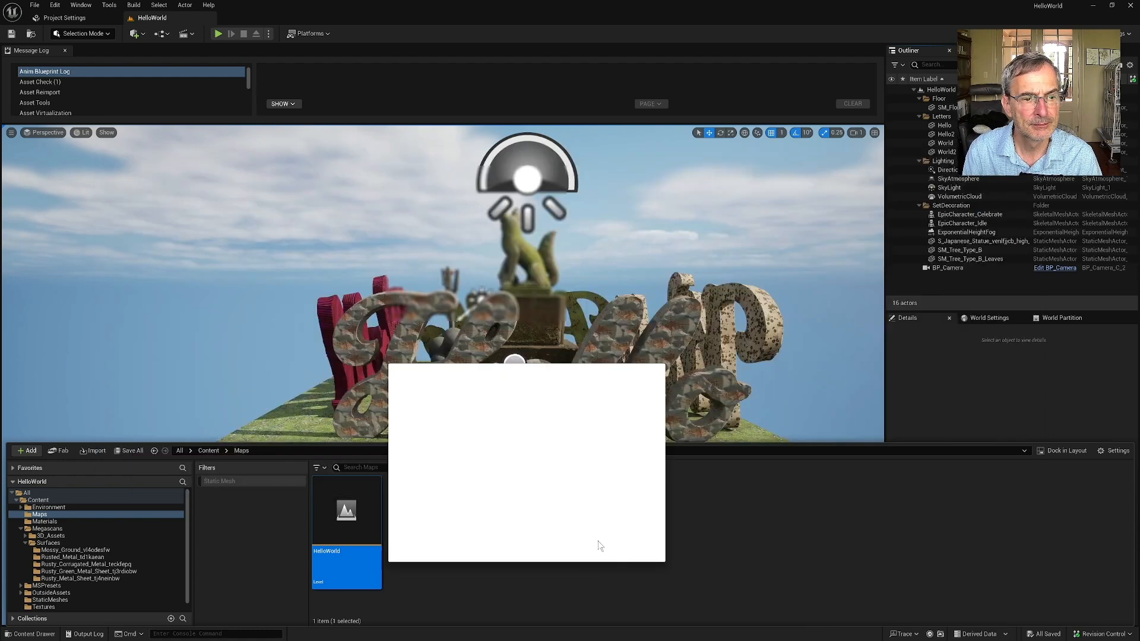
pyautogui.click(244, 46)
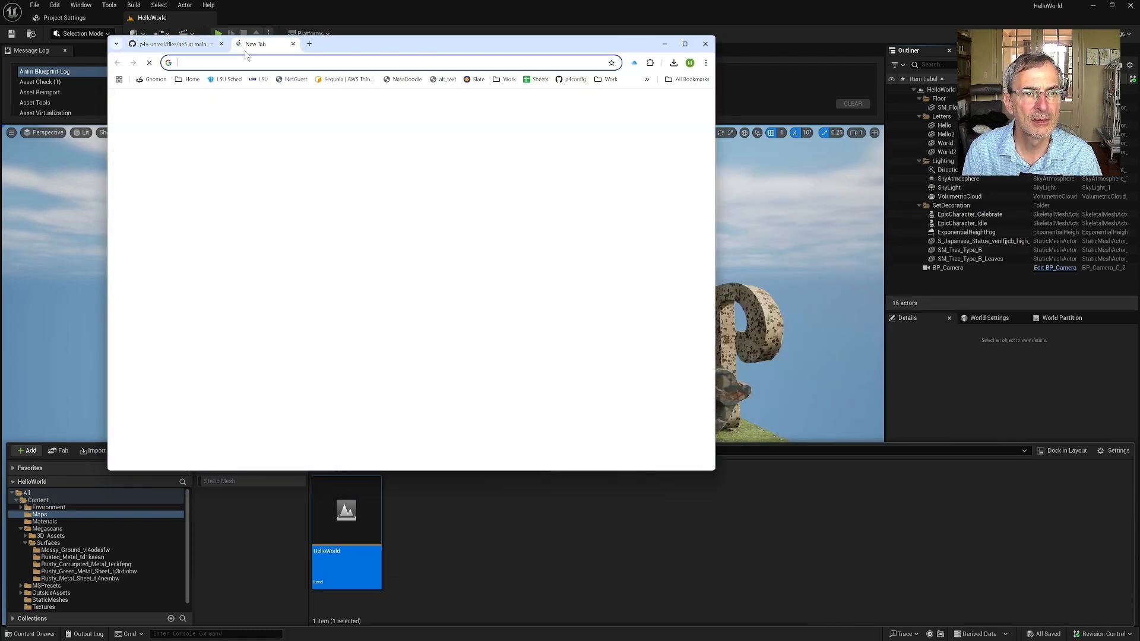
pyautogui.write('one f9')
pyautogui.press('BackSpace')
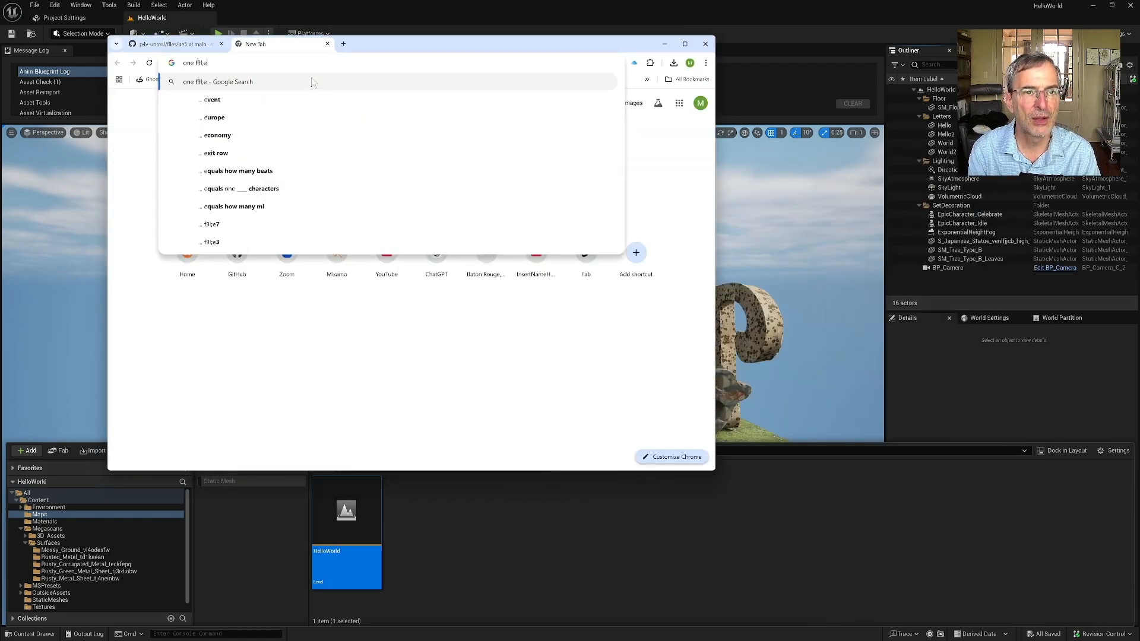
pyautogui.write('iler ')
pyautogui.write('per a')
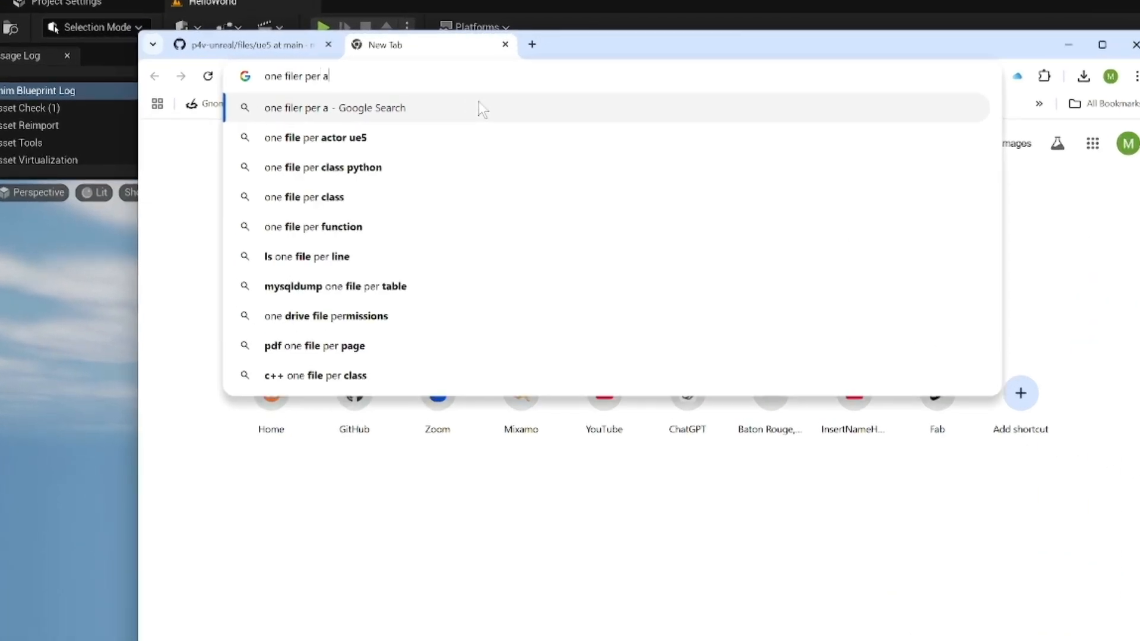
pyautogui.write('ctoir unreal')
pyautogui.press('Return')
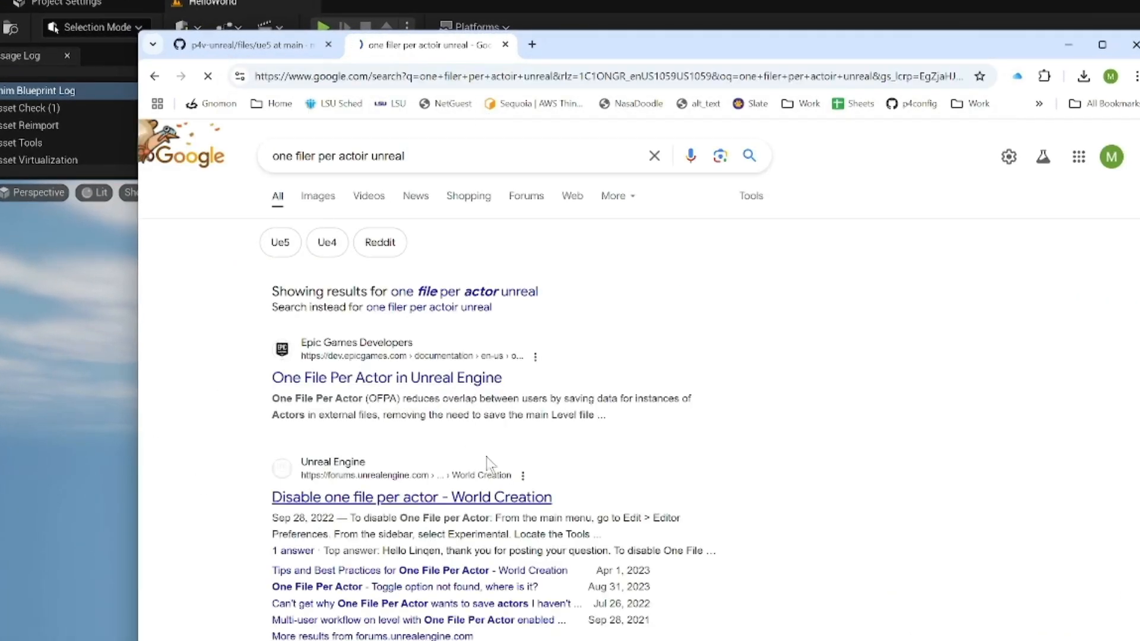
# Open Epic's One File Per Actor documentation and read its introduction and the section on enabling the feature
pyautogui.click(473, 386)
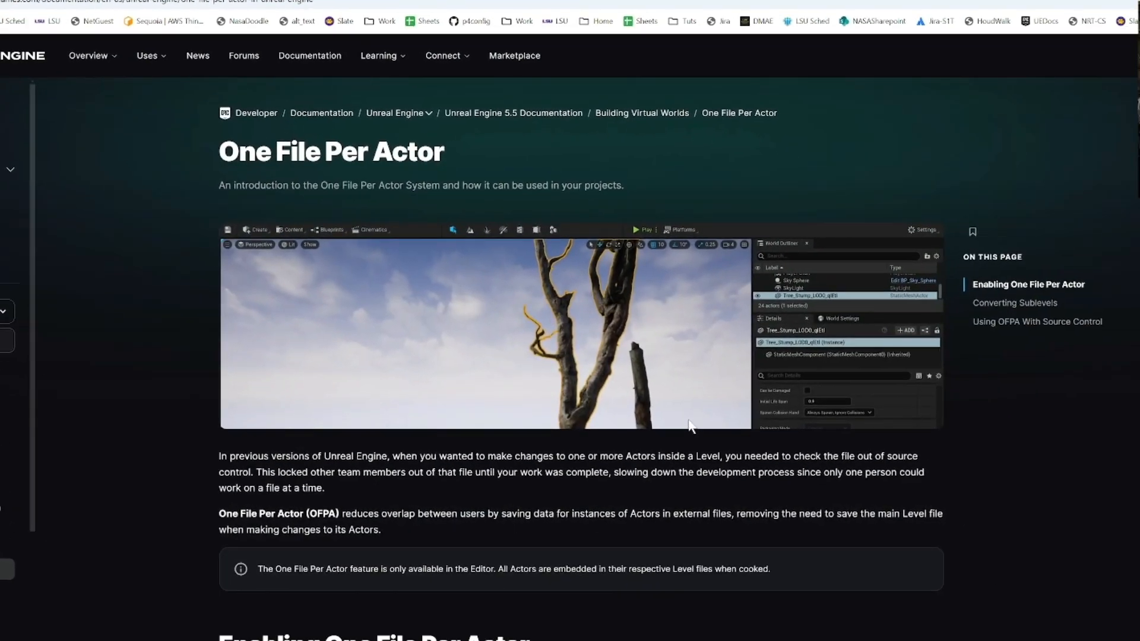
pyautogui.scroll(-1, 689, 420)
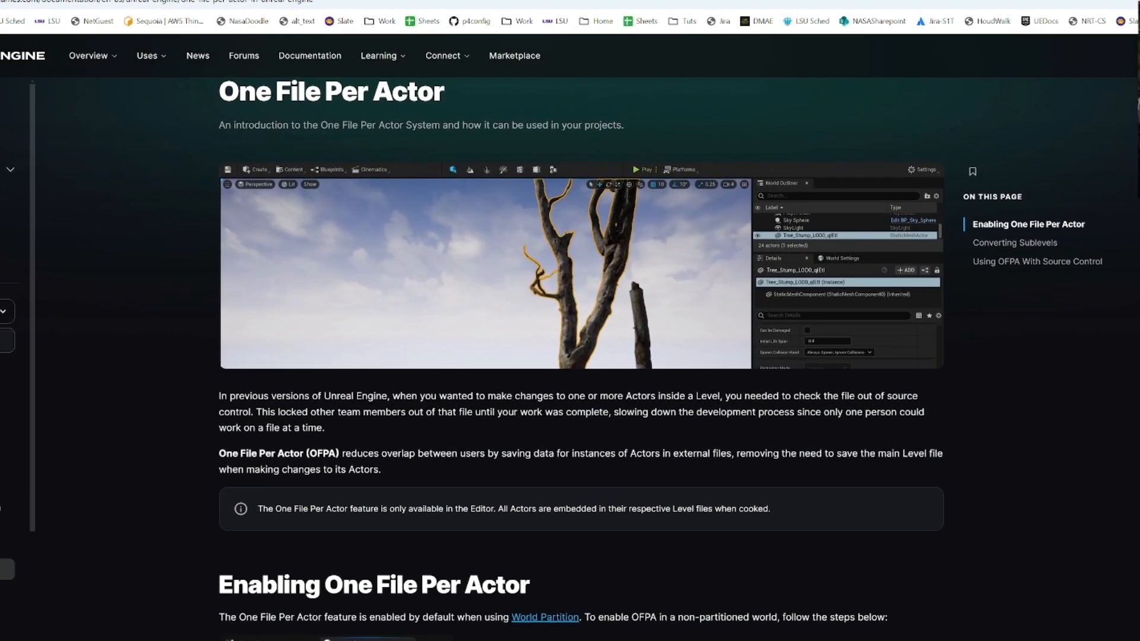
pyautogui.moveTo(720, 396); pyautogui.dragTo(566, 396)
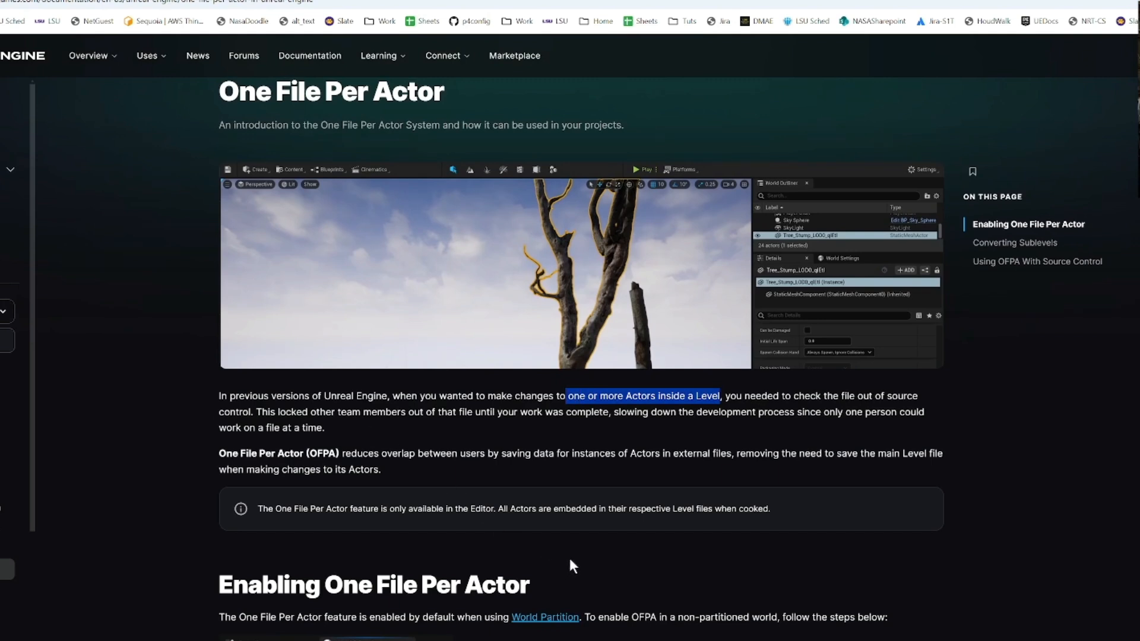
pyautogui.scroll(-5, 571, 564)
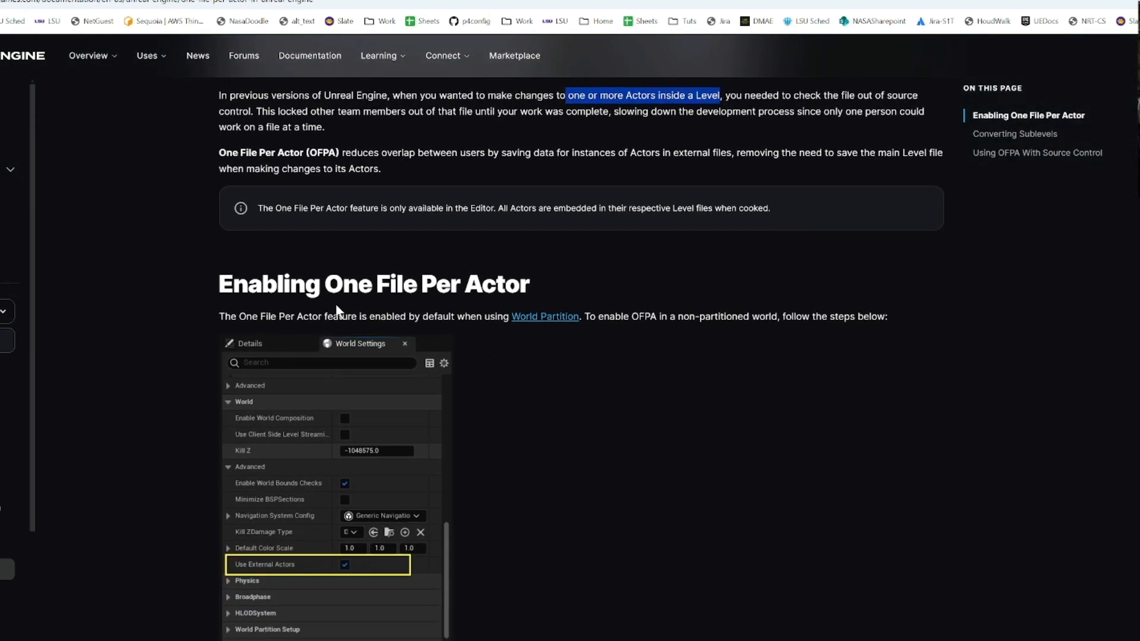
pyautogui.moveTo(585, 316); pyautogui.dragTo(325, 317)
pyautogui.click(513, 573)
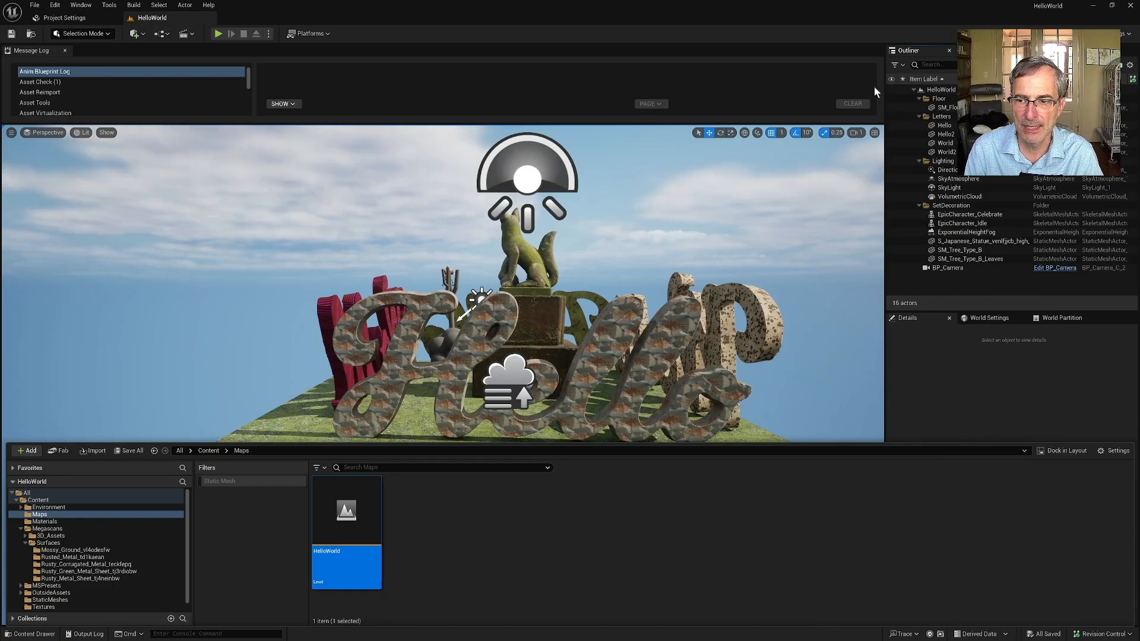
# In the HelloWorld level's World Settings, enable Use External Actors with all actors converted to external packaging, and compare with the browser documentation
pyautogui.click(1066, 319)
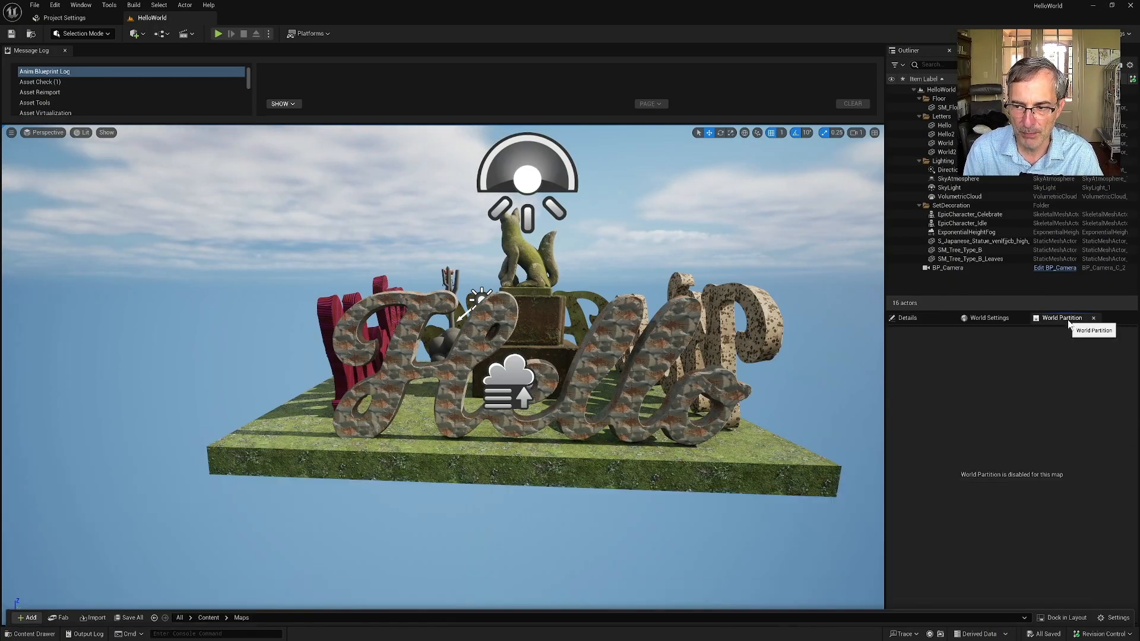
pyautogui.click(992, 318)
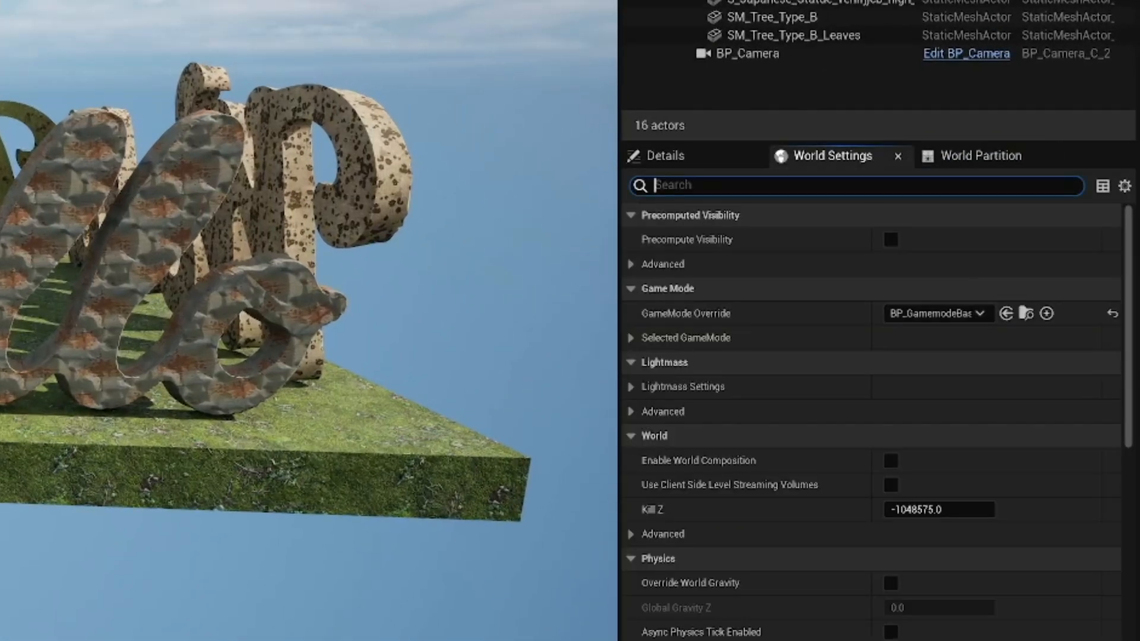
pyautogui.write('use')
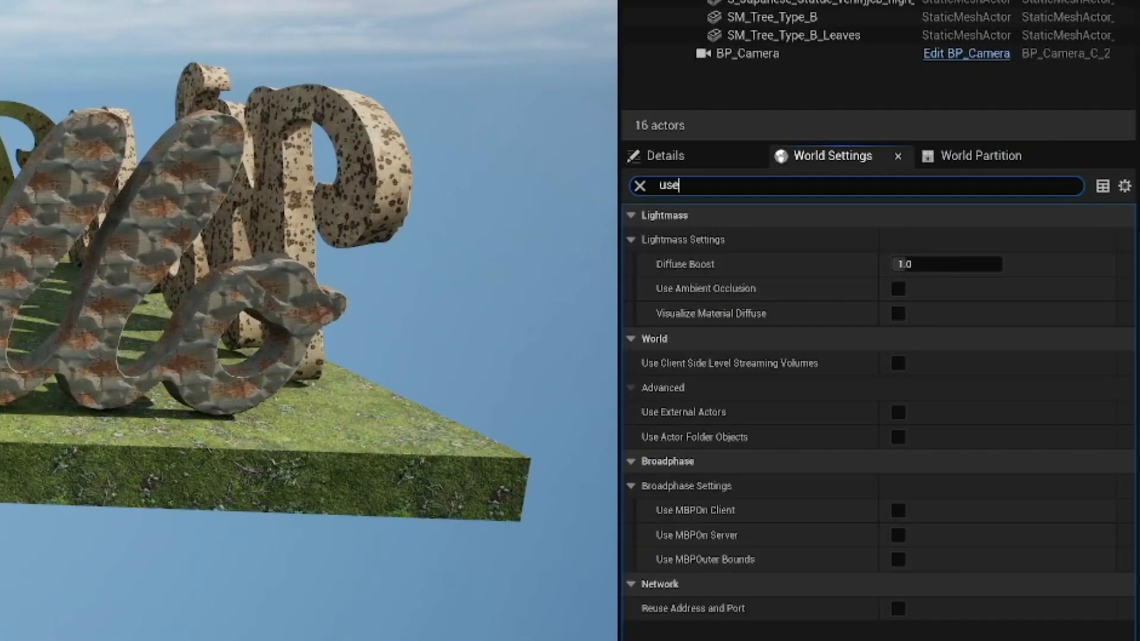
pyautogui.write(' externa')
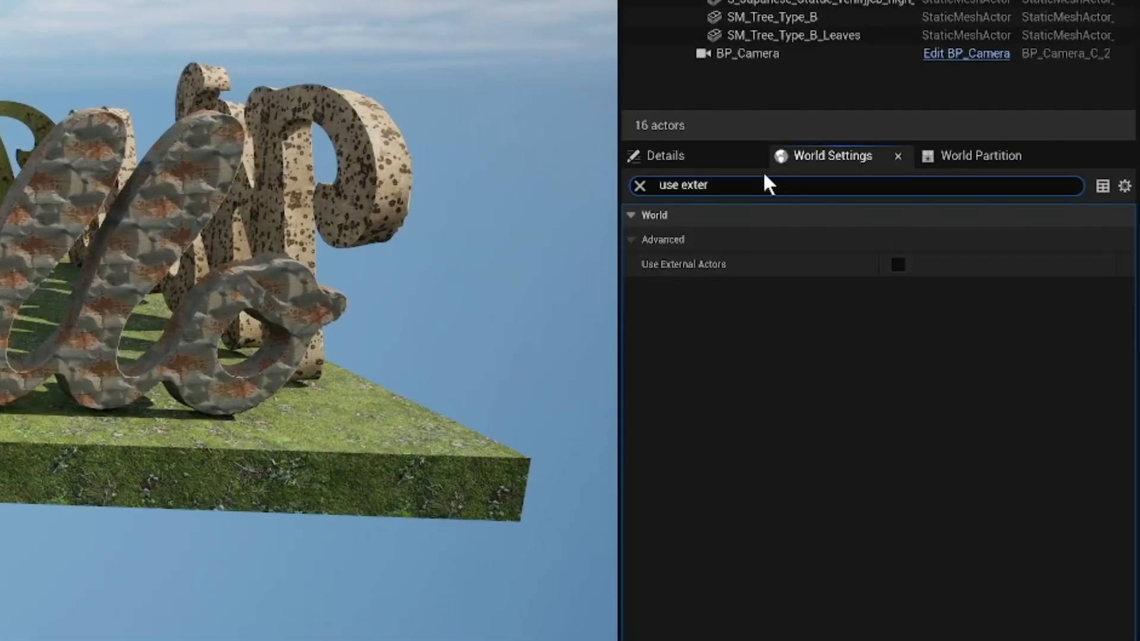
pyautogui.click(898, 262)
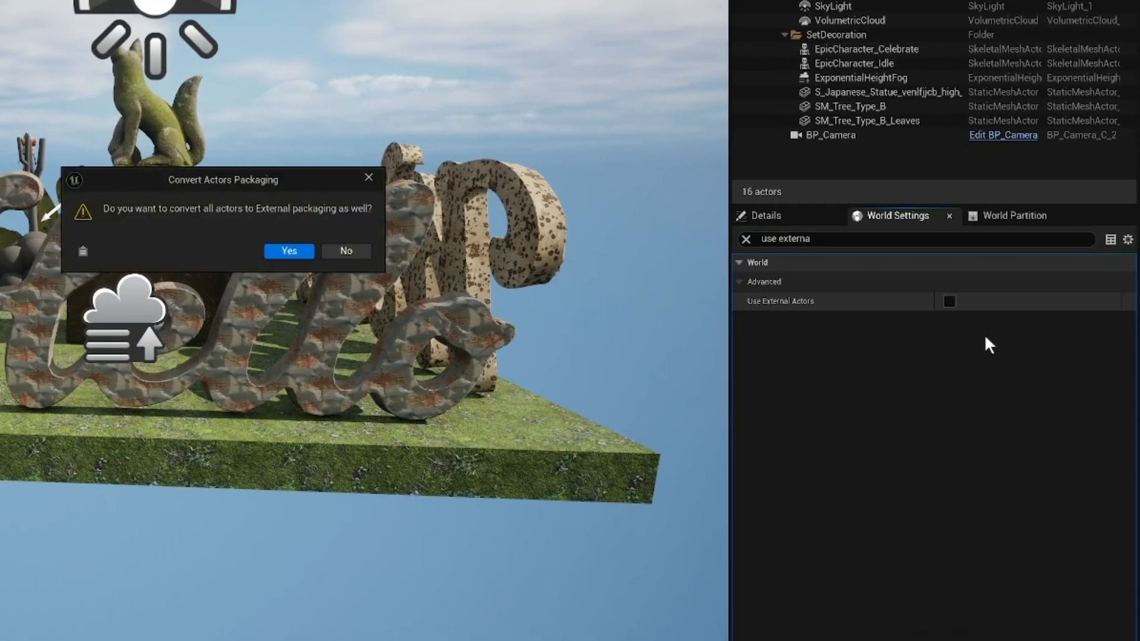
pyautogui.click(289, 251)
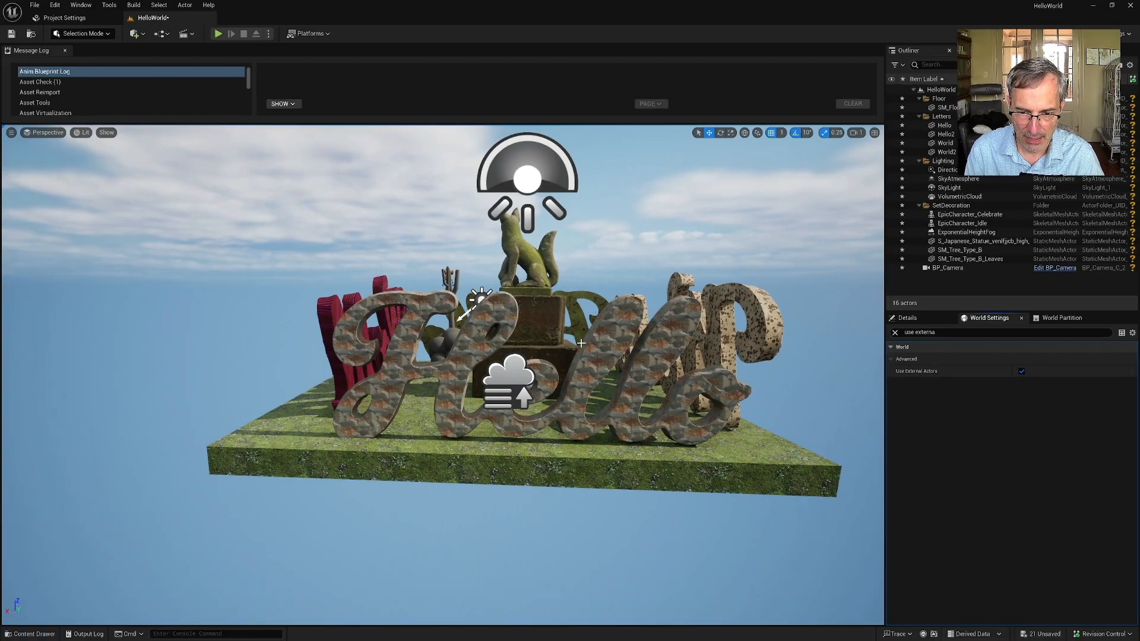
pyautogui.hotkey('alt', 'Tab')
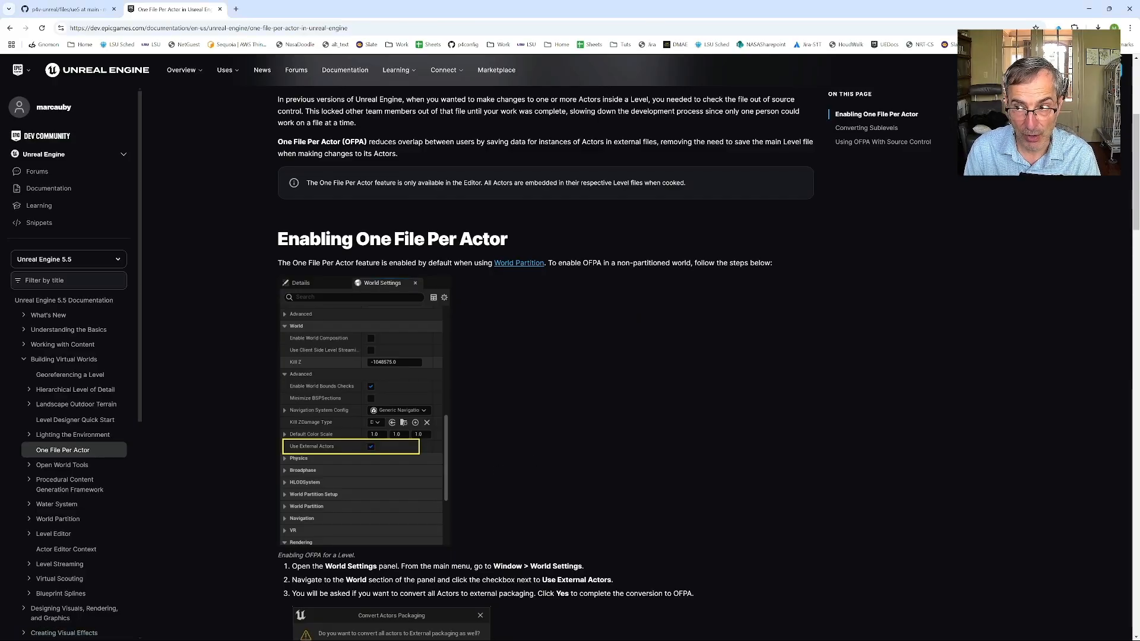
pyautogui.click(1089, 9)
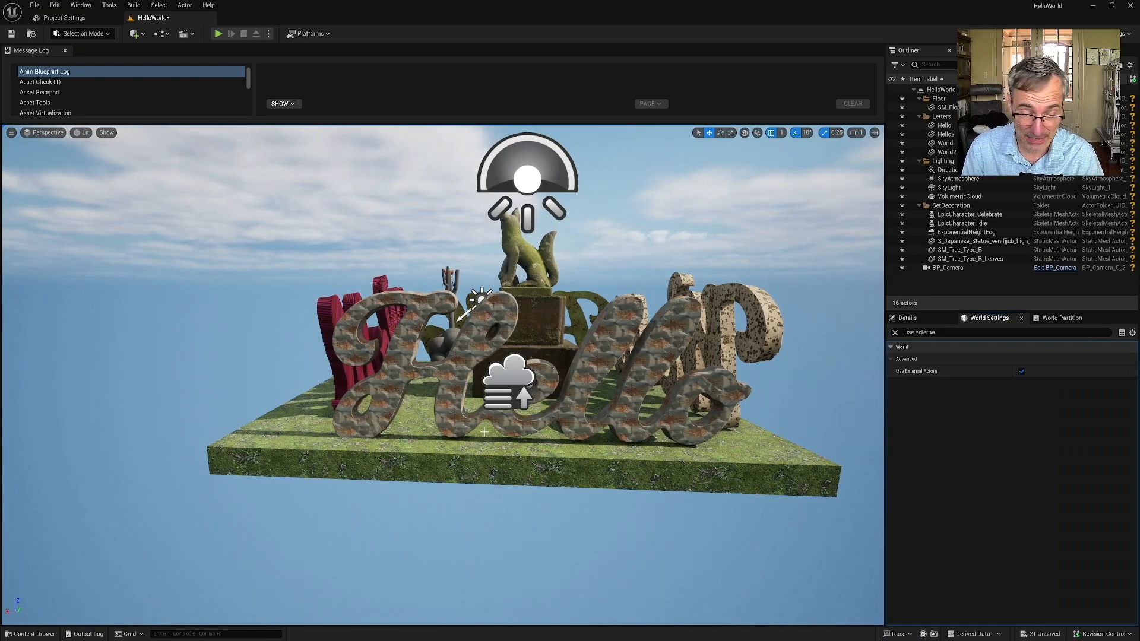
# Try moving the Hello letters, check the HelloWorld level's revision status in the Maps folder, and undo the move
pyautogui.moveTo(473, 351); pyautogui.dragTo(469, 348)
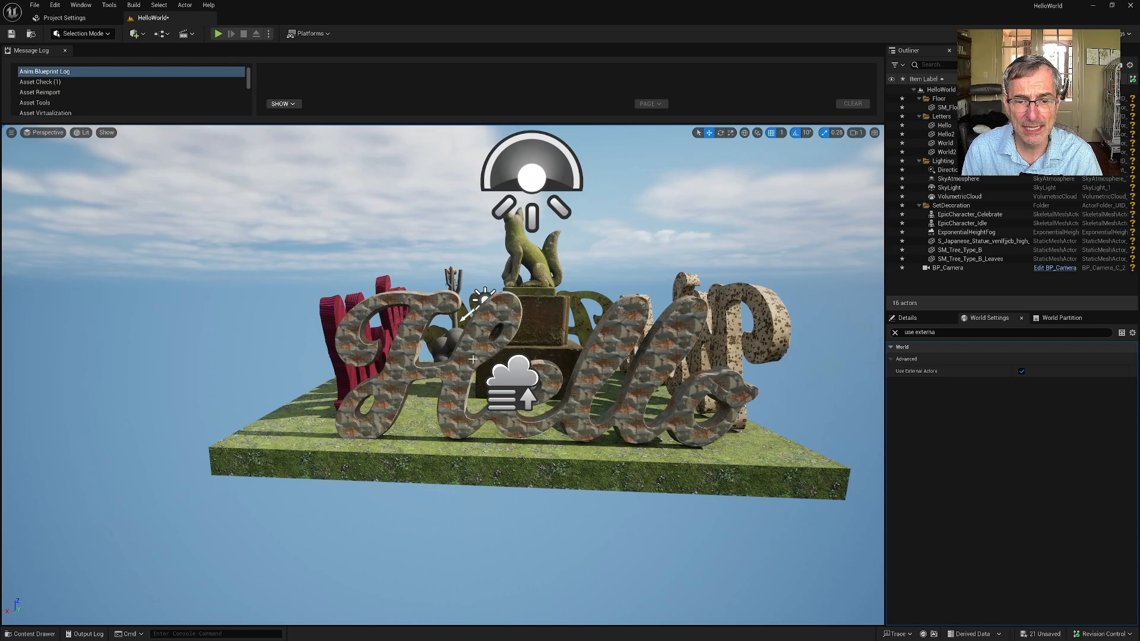
pyautogui.click(472, 359)
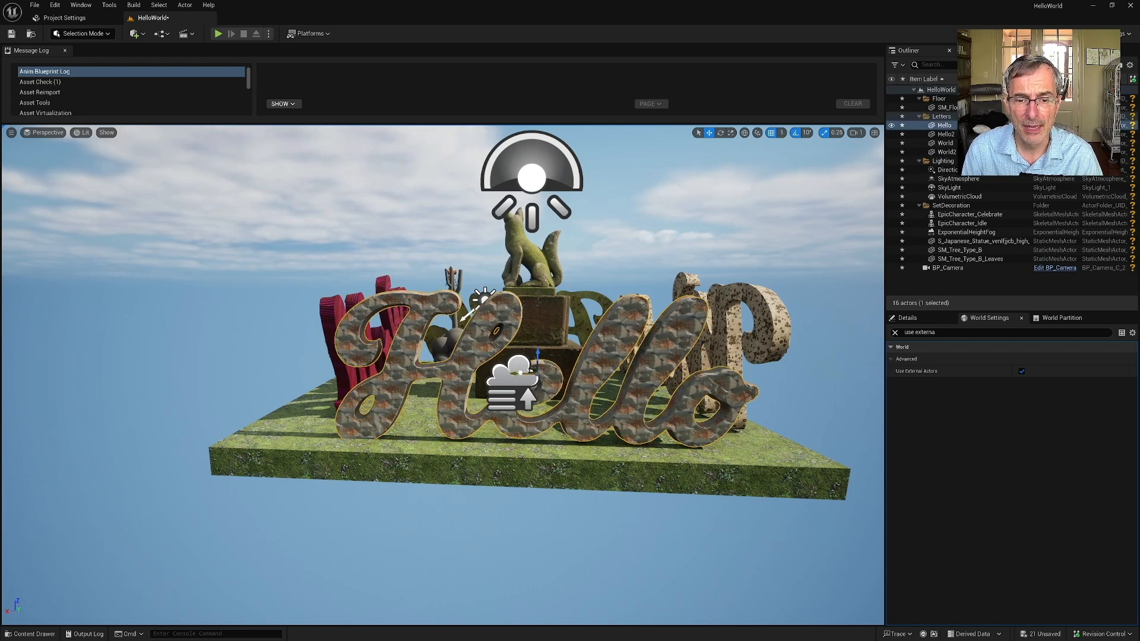
pyautogui.press('f')
pyautogui.click(30, 633)
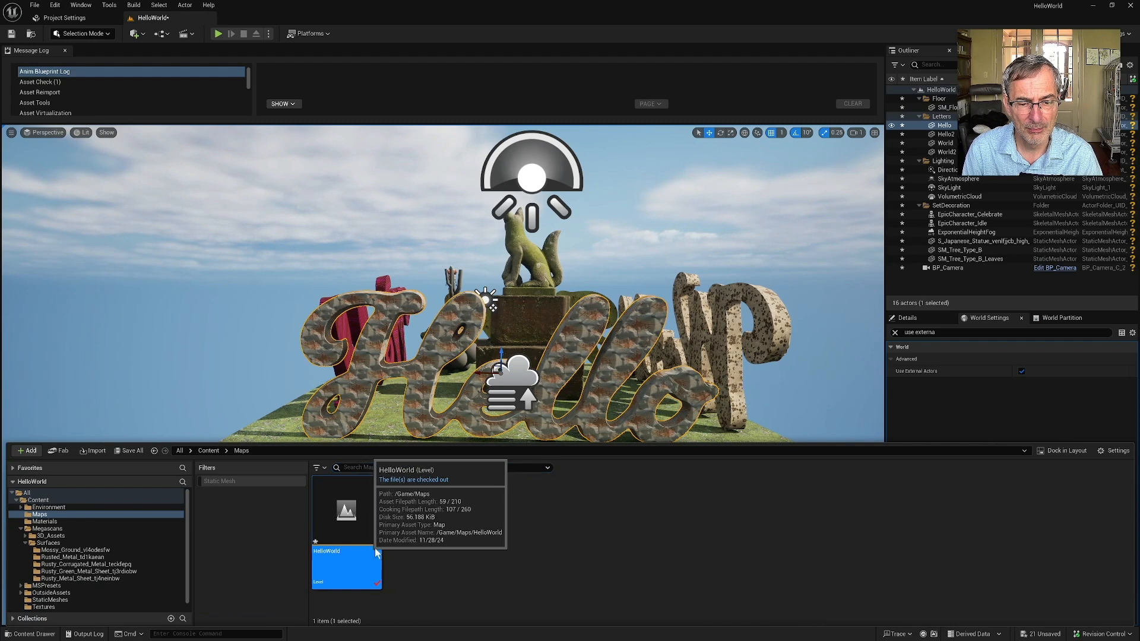
pyautogui.click(535, 540)
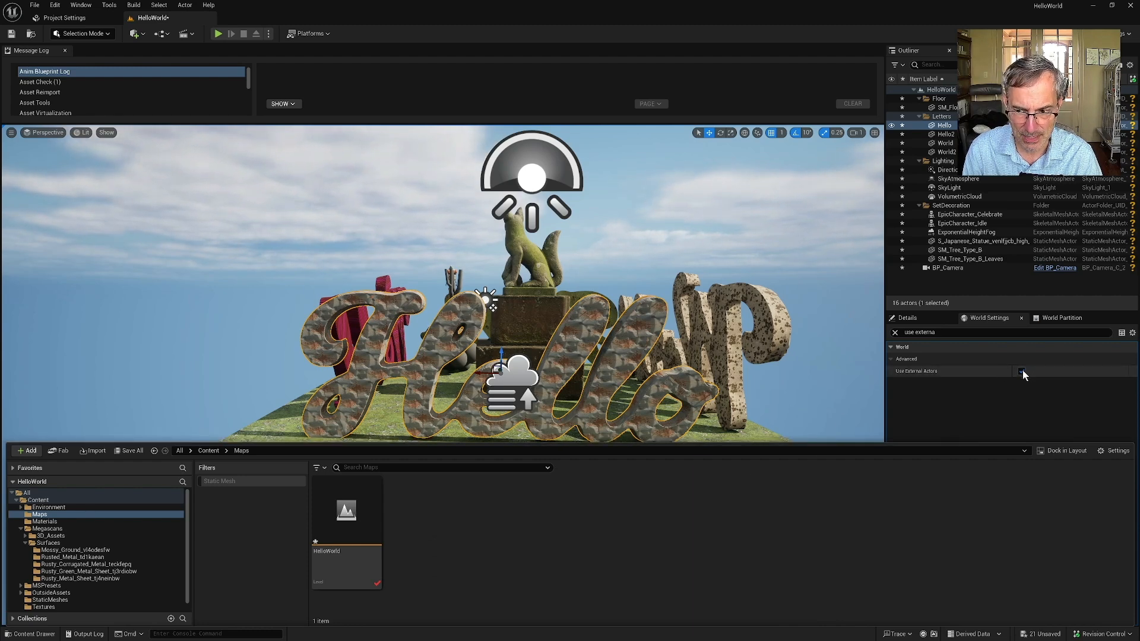
pyautogui.hotkey('ctrl', 'z')
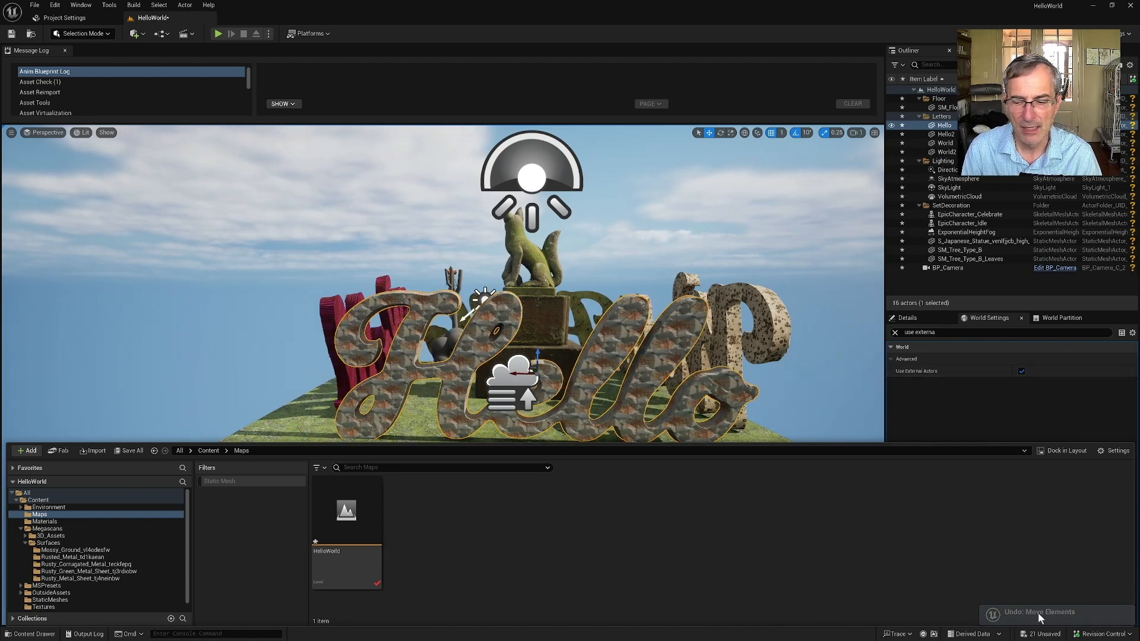
# Save all unsaved levels and assets and start submitting the content to revision control
pyautogui.click(35, 6)
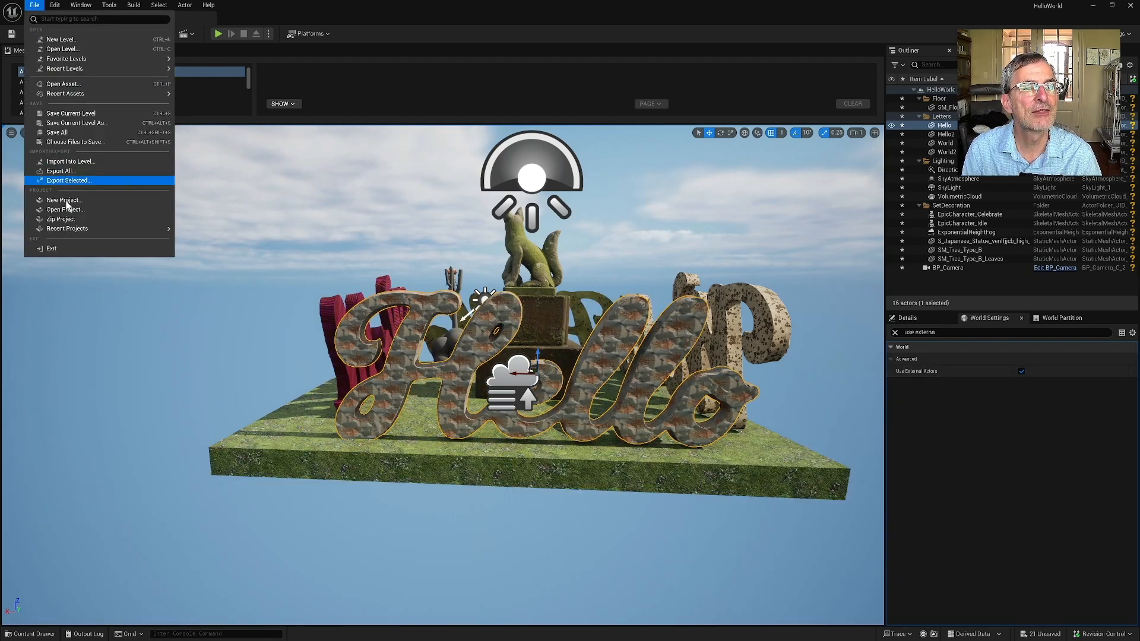
pyautogui.click(71, 143)
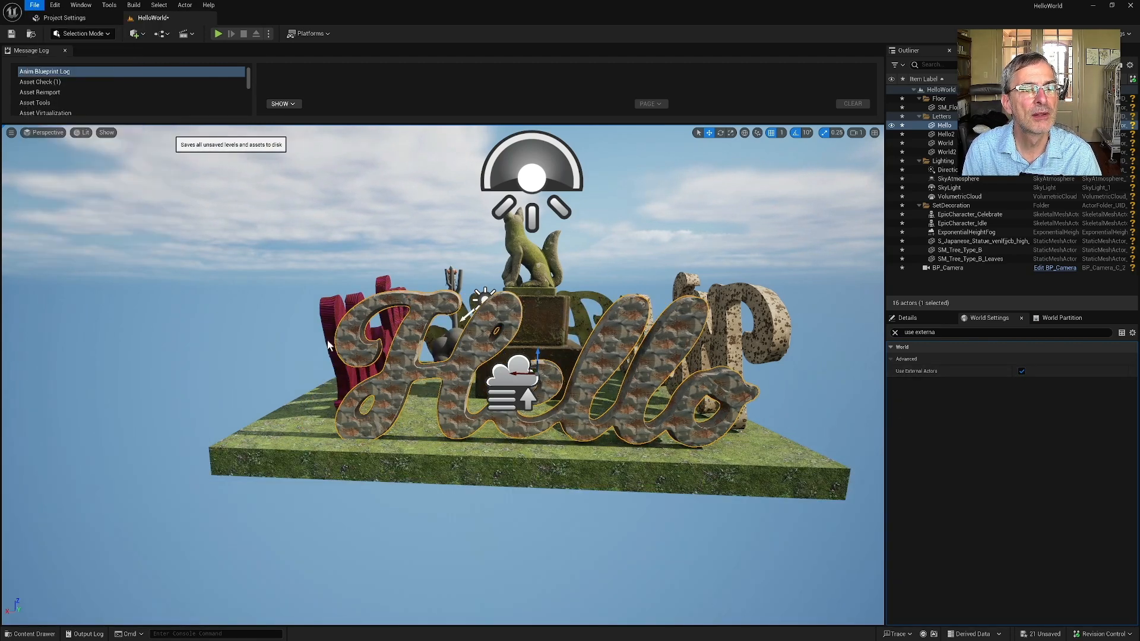
pyautogui.click(1099, 634)
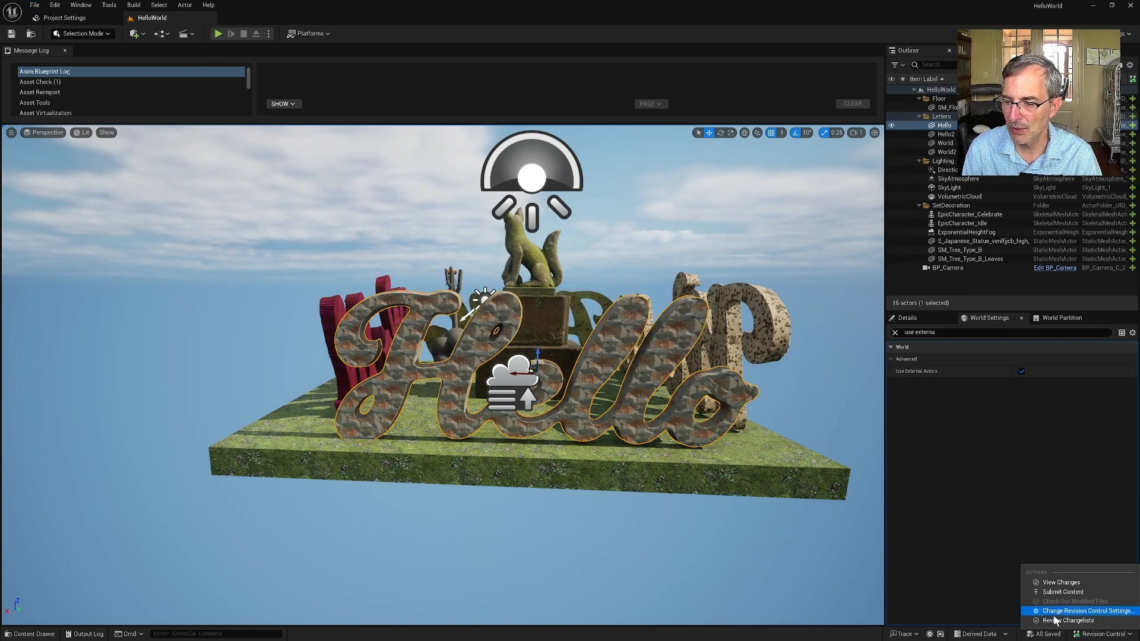
pyautogui.click(1052, 592)
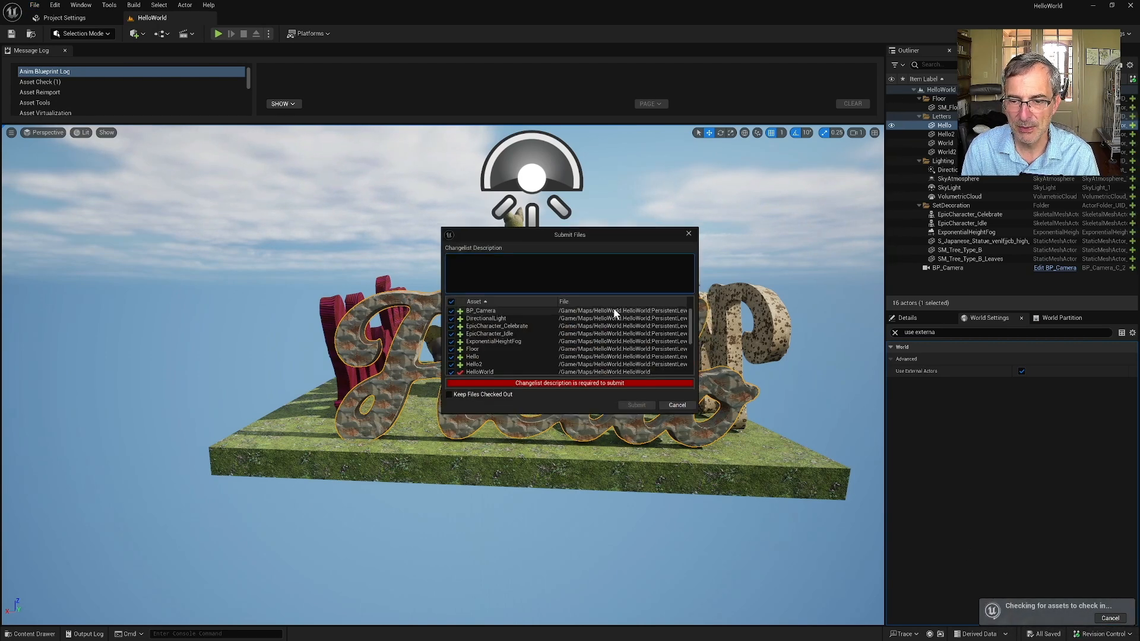
# Look through the submission's file list to see which actors and levels it includes
pyautogui.scroll(-2, 568, 360)
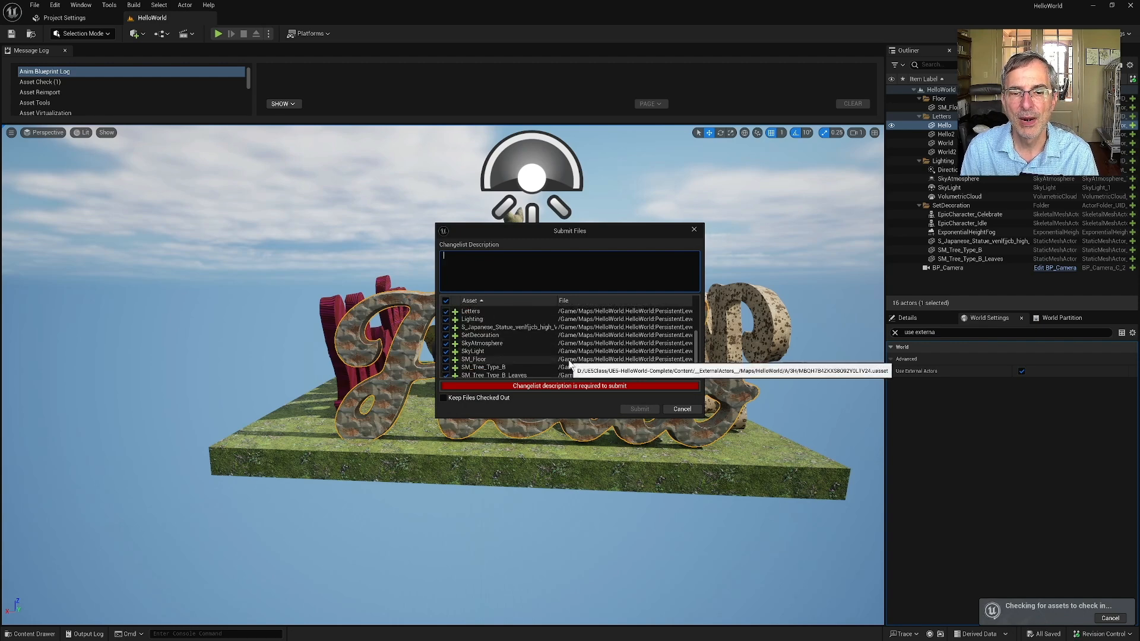
pyautogui.scroll(2, 534, 376)
pyautogui.scroll(-7, 440, 330)
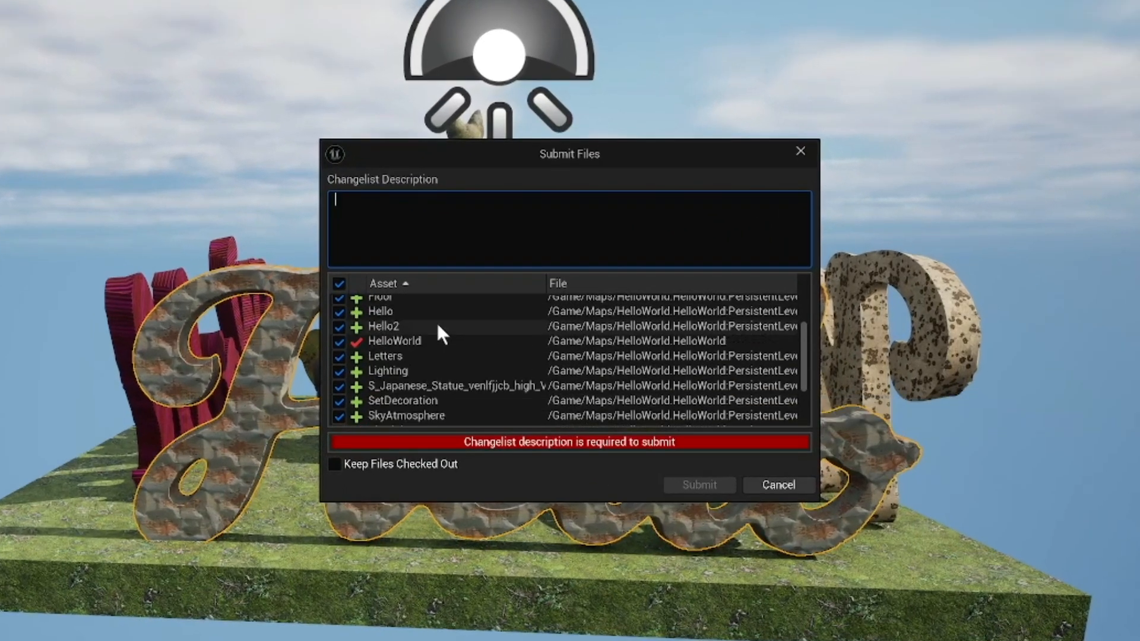
pyautogui.click(657, 358)
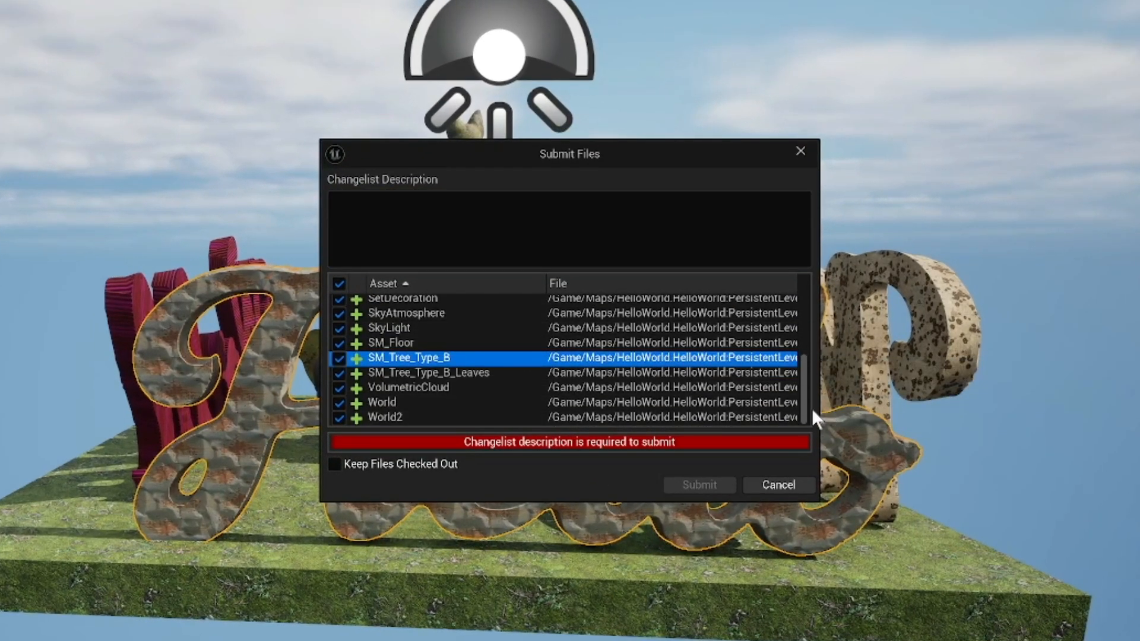
pyautogui.click(1021, 426)
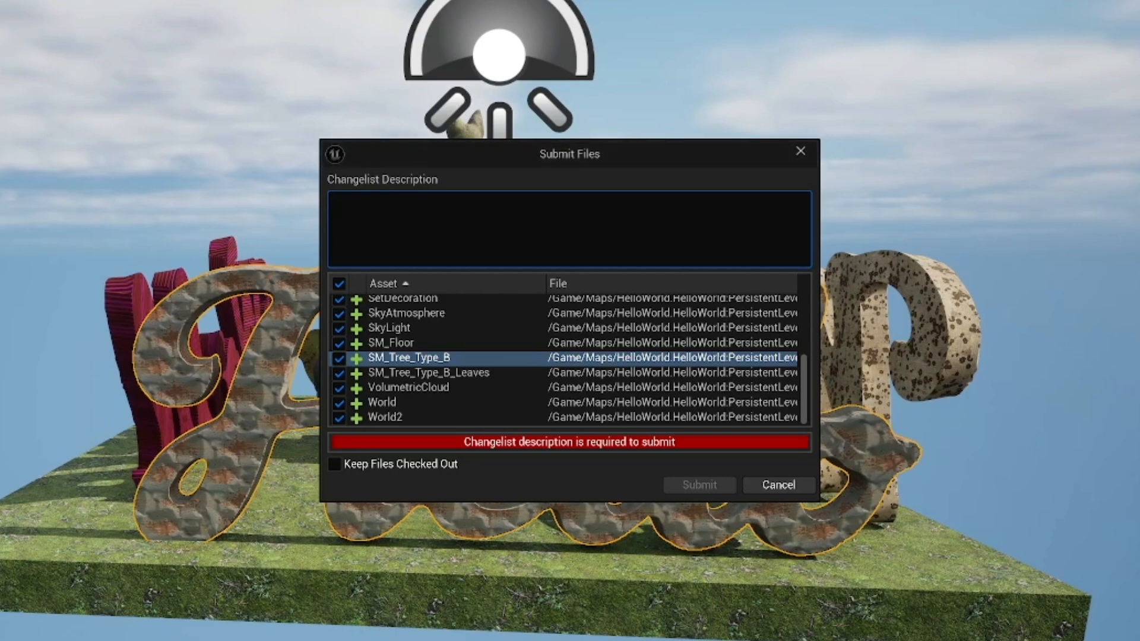
pyautogui.scroll(5, 653, 356)
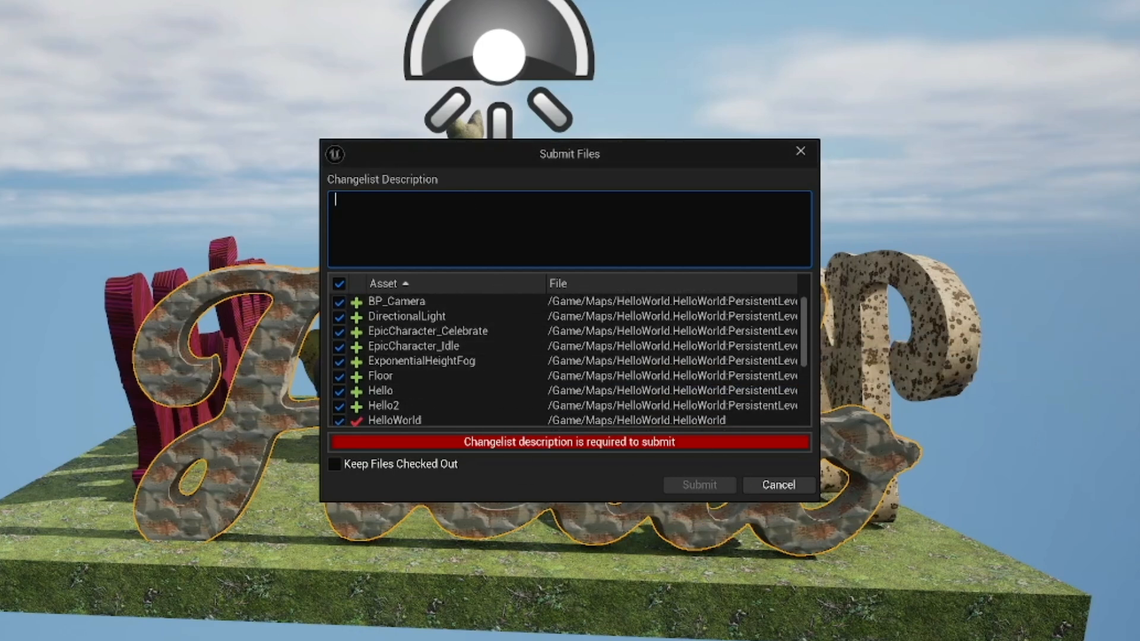
# Submit the listed files with the changelist description "Converted level to one file per actor"
pyautogui.write('Converted scene')
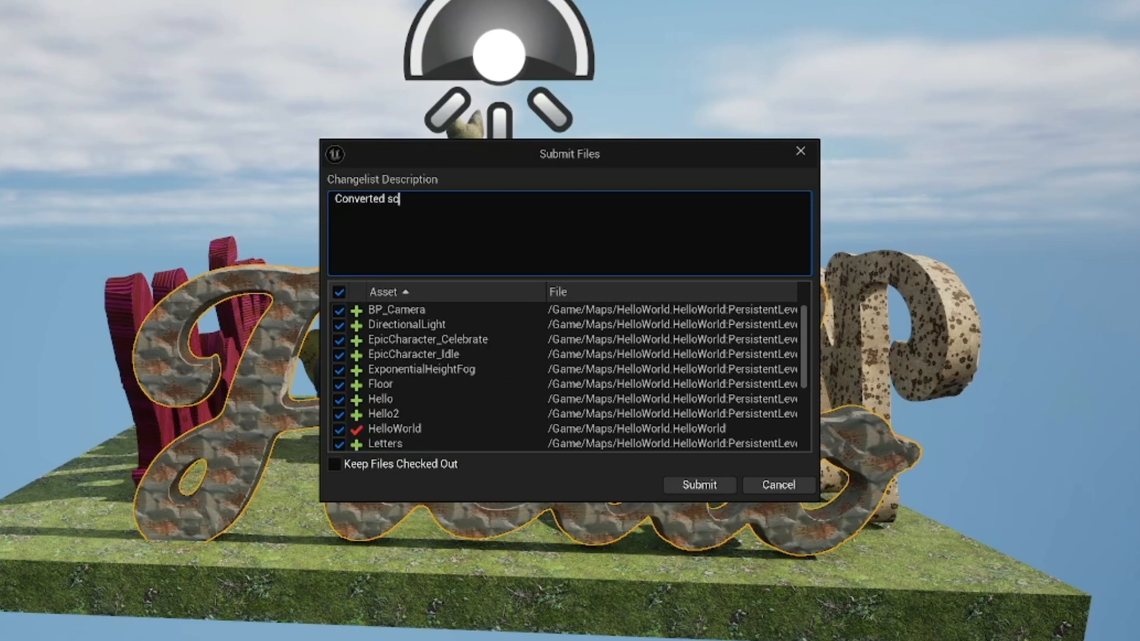
pyautogui.press('BackSpace')
pyautogui.press('BackSpace')
pyautogui.press('BackSpace')
pyautogui.write('level to one file per acrto')
pyautogui.press('BackSpace')
pyautogui.press('BackSpace')
pyautogui.press('BackSpace')
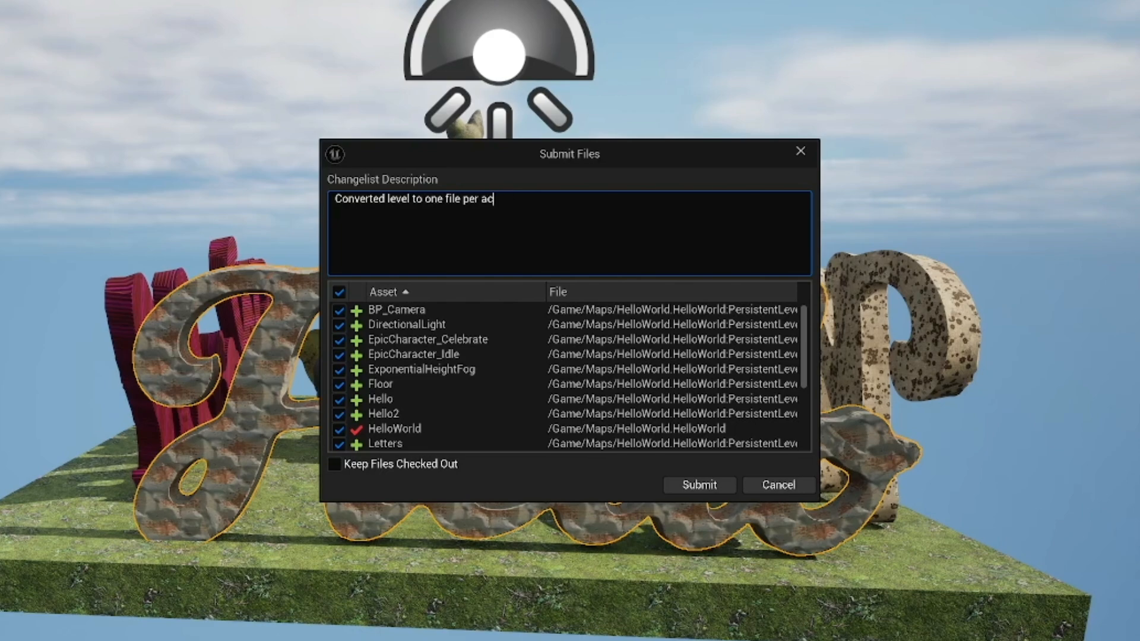
pyautogui.write('tor')
pyautogui.click(692, 478)
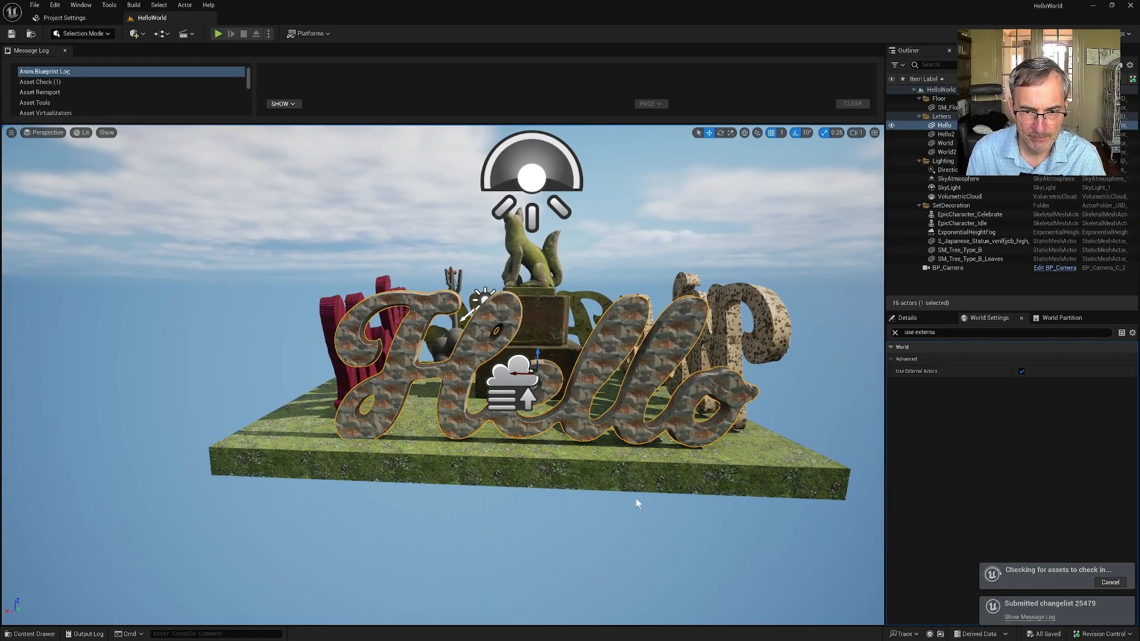
# Try moving the Hello letters sideways and compare the revision status of the HelloWorld level in Maps with the Hello actor
pyautogui.click(16, 634)
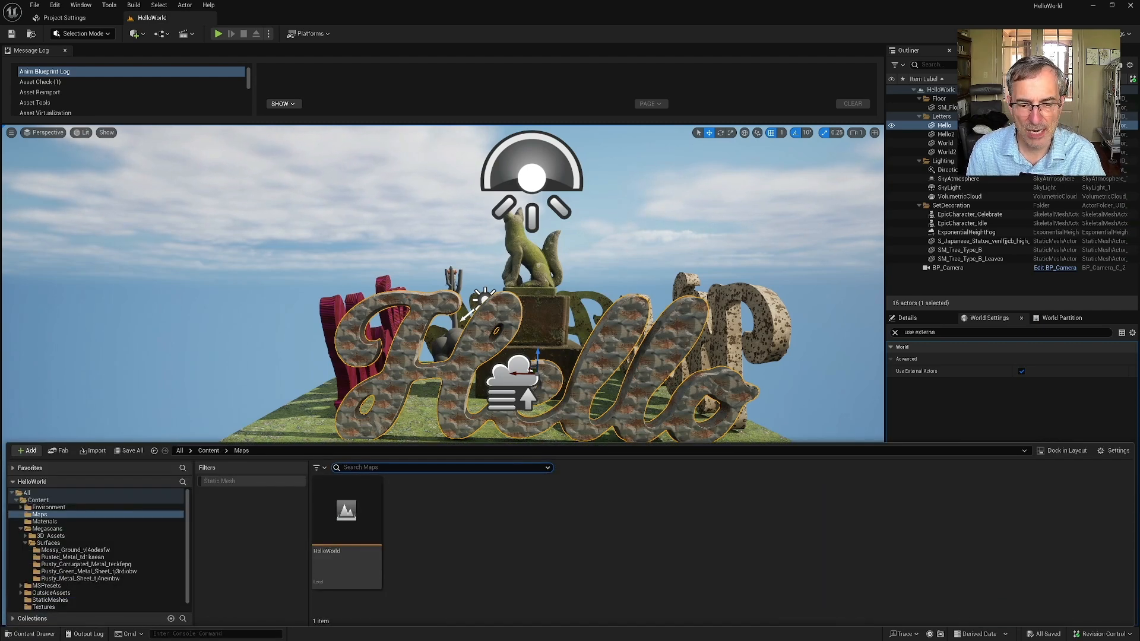
pyautogui.click(609, 356)
pyautogui.moveTo(516, 372); pyautogui.dragTo(572, 374)
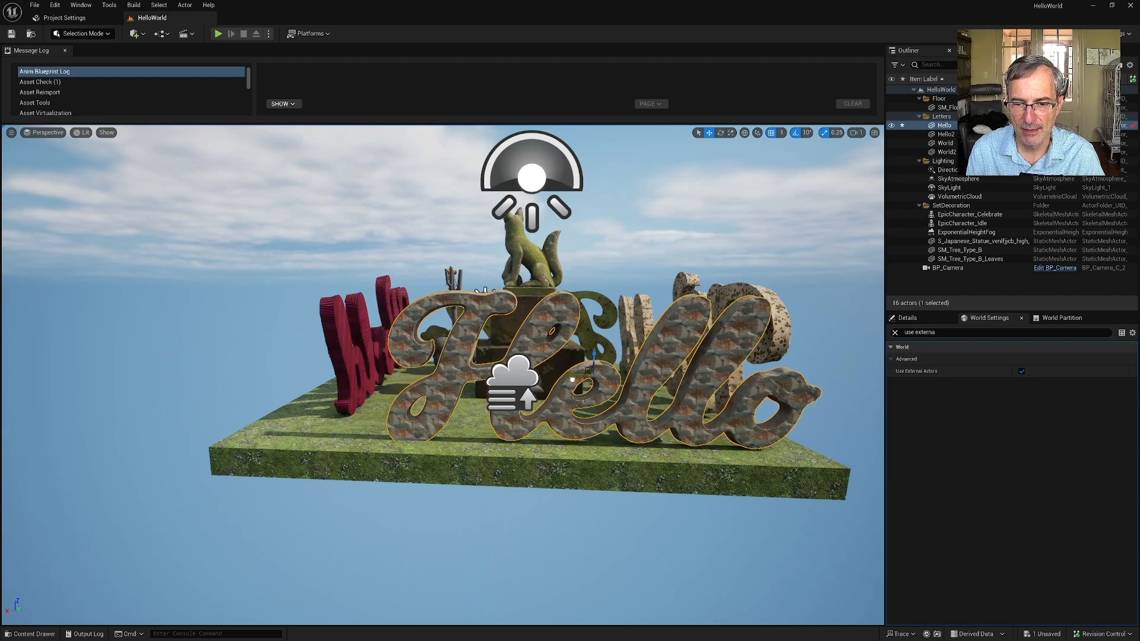
pyautogui.click(28, 631)
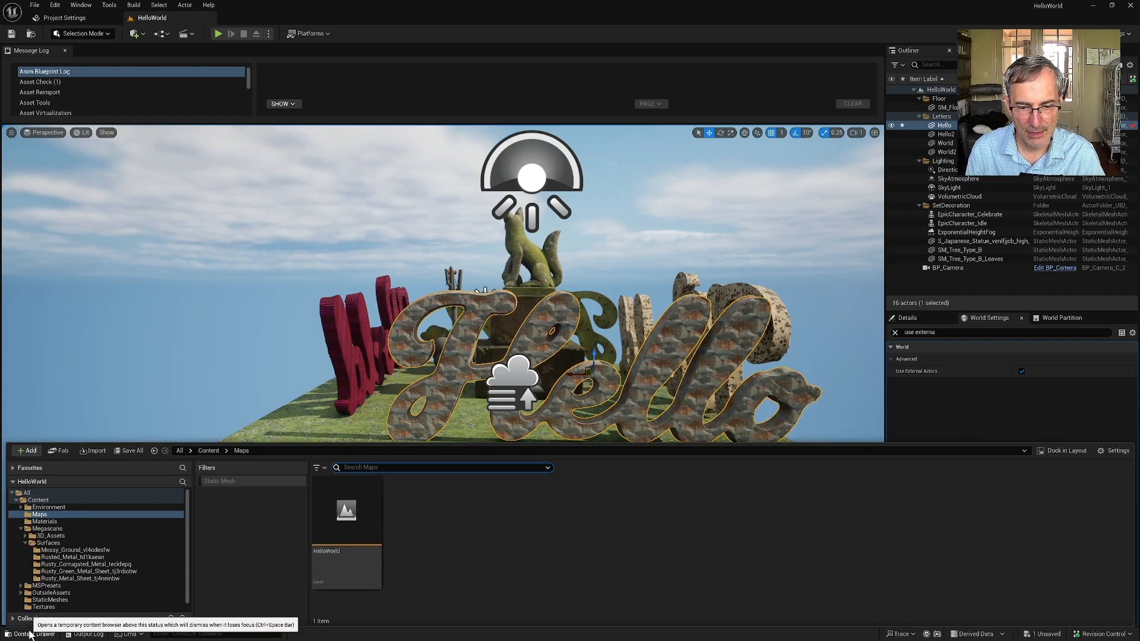
pyautogui.click(354, 520)
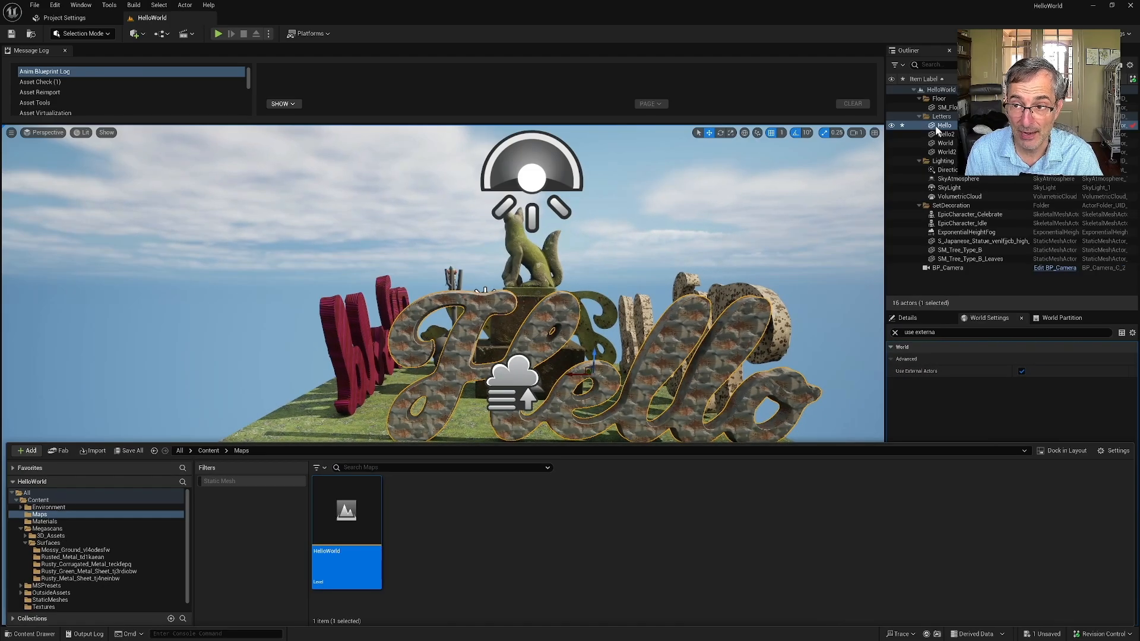
pyautogui.rightClick(937, 129)
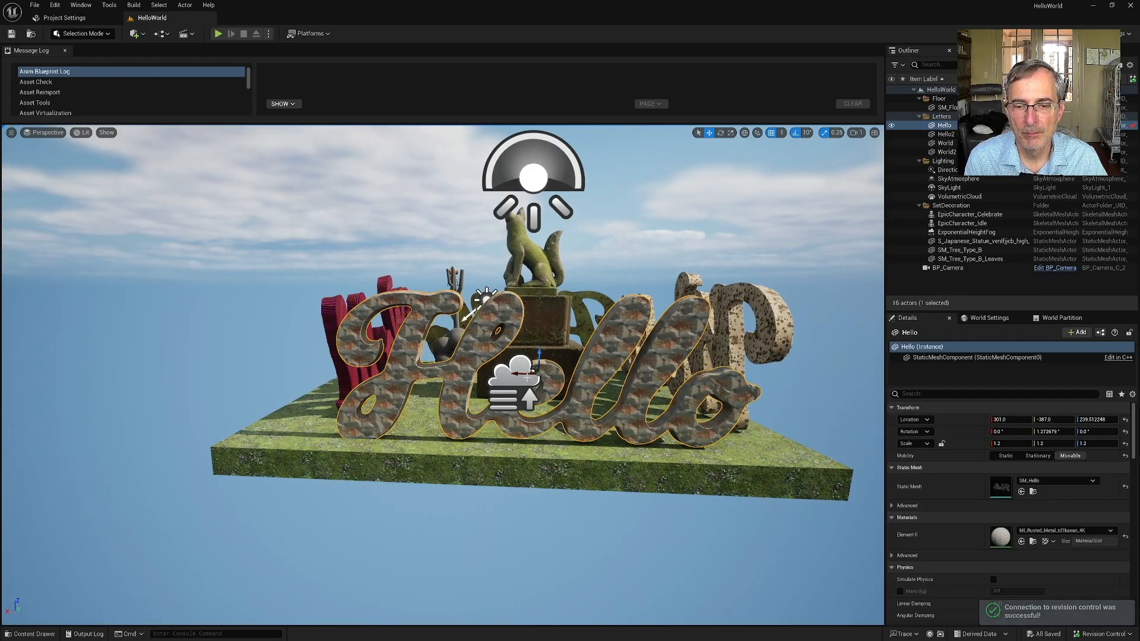
# Move the Hello letters to X location 263 and save the Hello actor's external file
pyautogui.moveTo(522, 376)
pyautogui.mouseDown()
pyautogui.moveTo(551, 377)
pyautogui.moveTo(535, 375)
pyautogui.mouseUp()
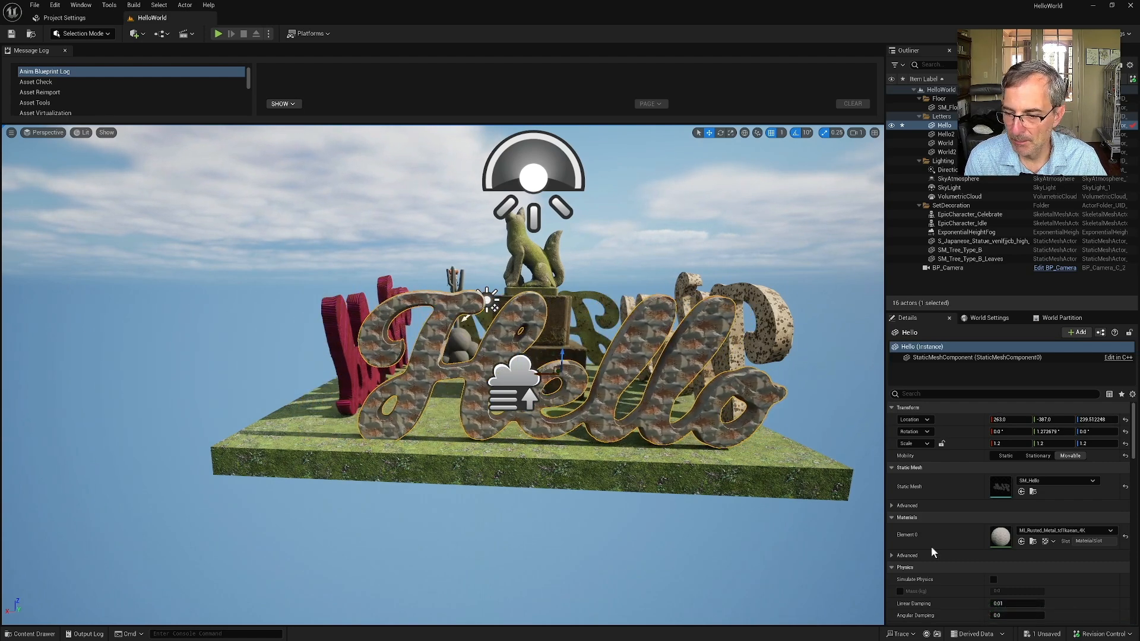
pyautogui.click(1036, 638)
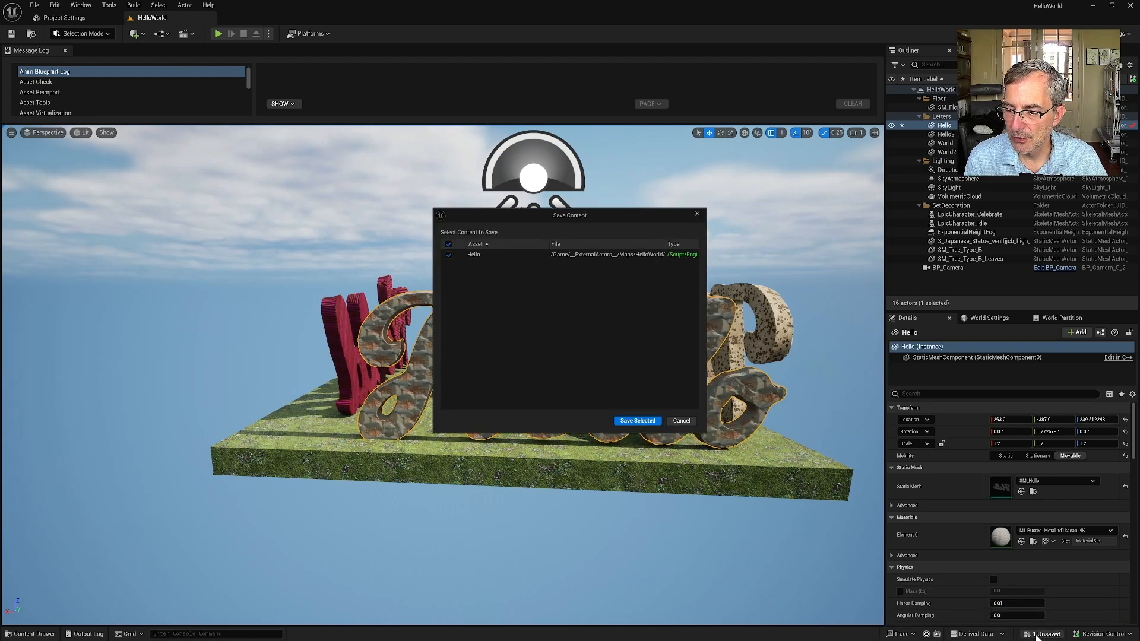
pyautogui.click(638, 421)
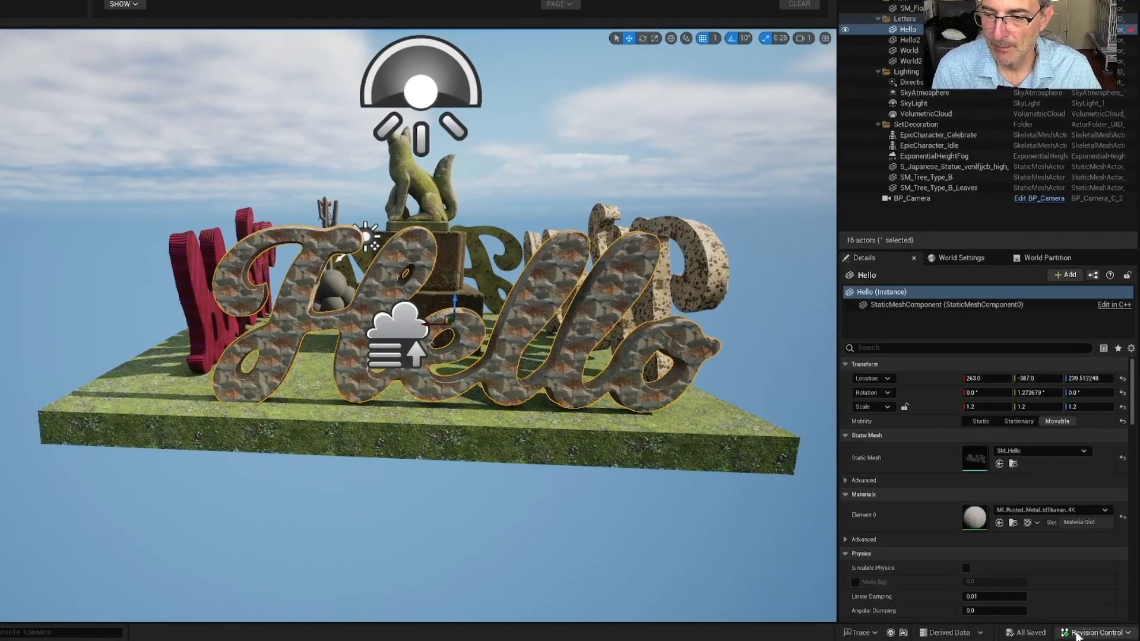
# View the pending changes and inspect the Hello actor entry in the default changelist, with the changes window moved lower
pyautogui.click(1103, 634)
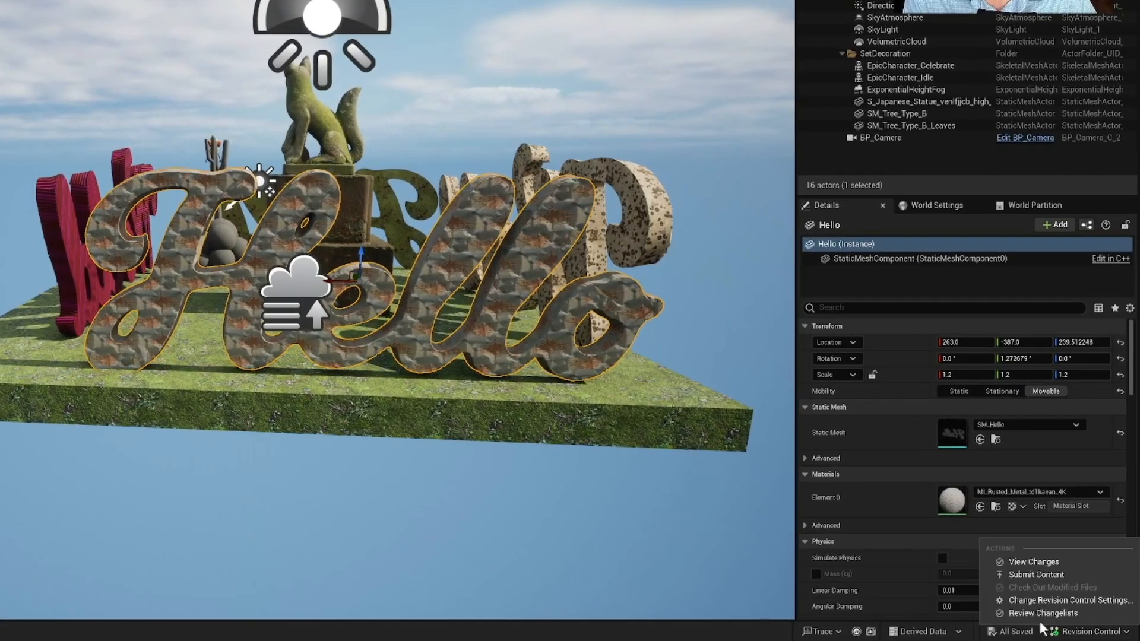
pyautogui.click(1024, 560)
pyautogui.click(162, 218)
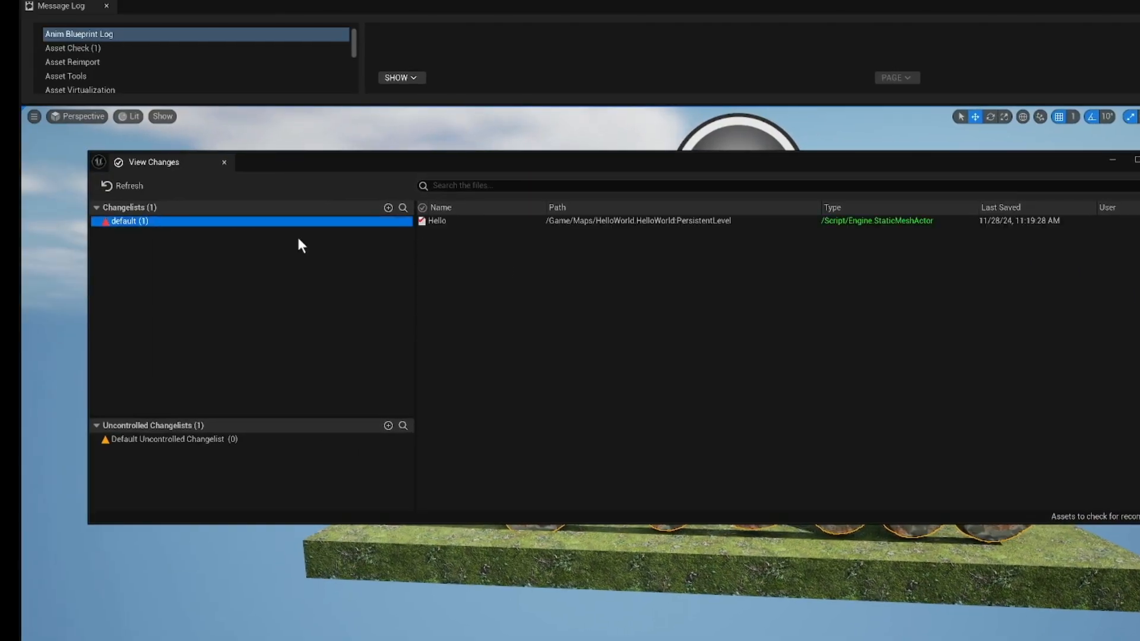
pyautogui.click(598, 220)
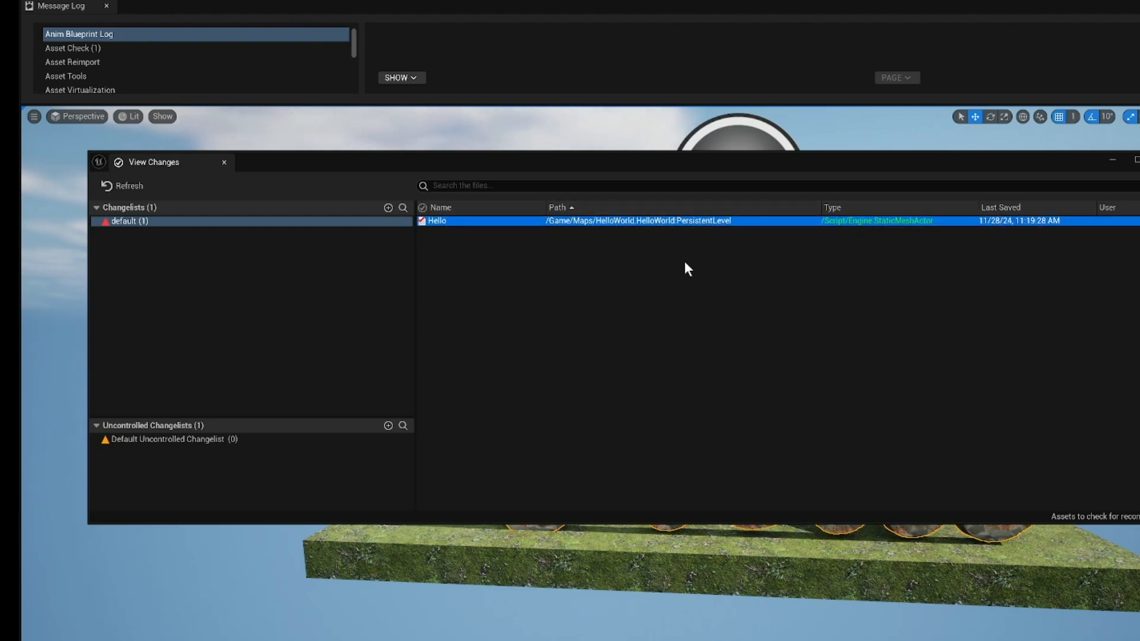
pyautogui.moveTo(666, 164); pyautogui.dragTo(728, 328)
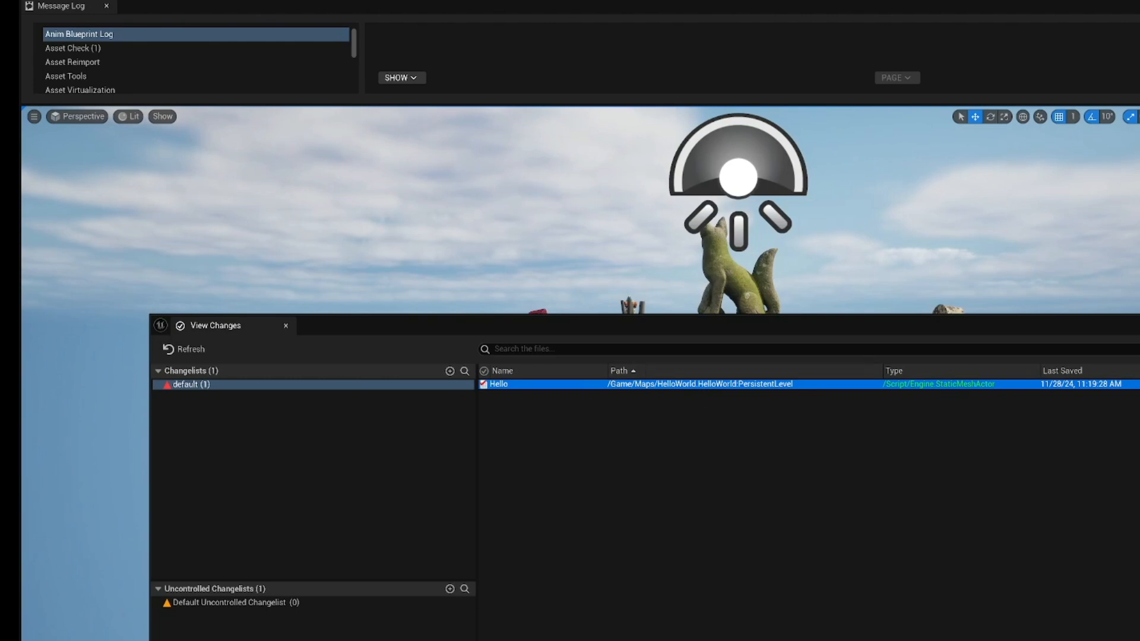
pyautogui.moveTo(791, 333); pyautogui.dragTo(734, 320)
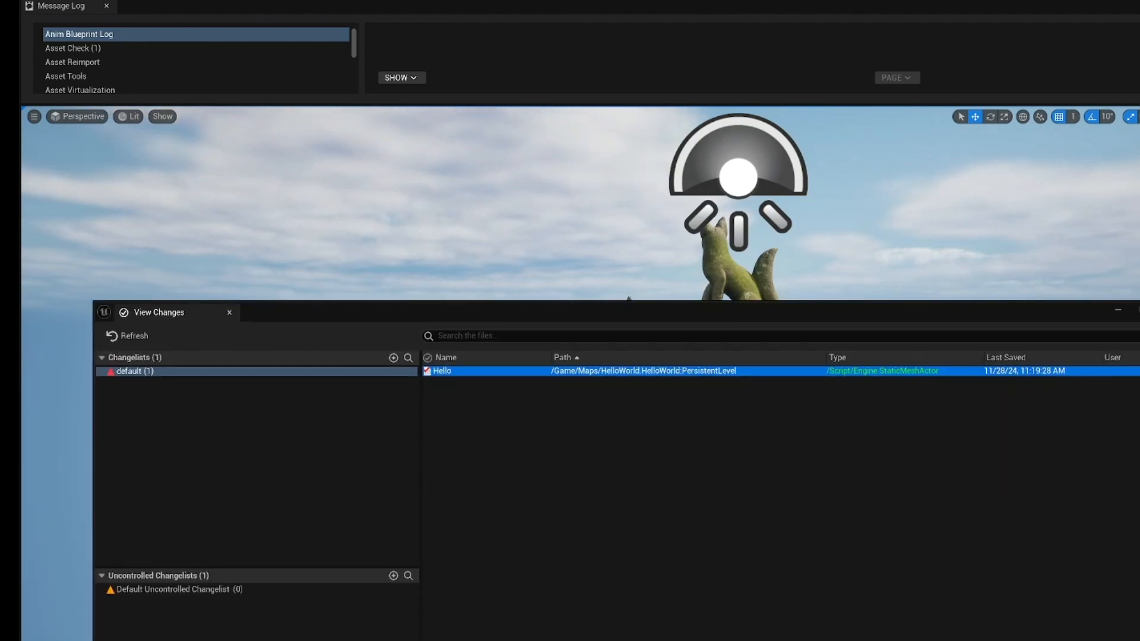
# Switch to Perforce P4V and check the submission history of the __ExternalActors__ and __ExternalObjects__ folders in the project's Content folder
pyautogui.hotkey('alt', 'Tab')
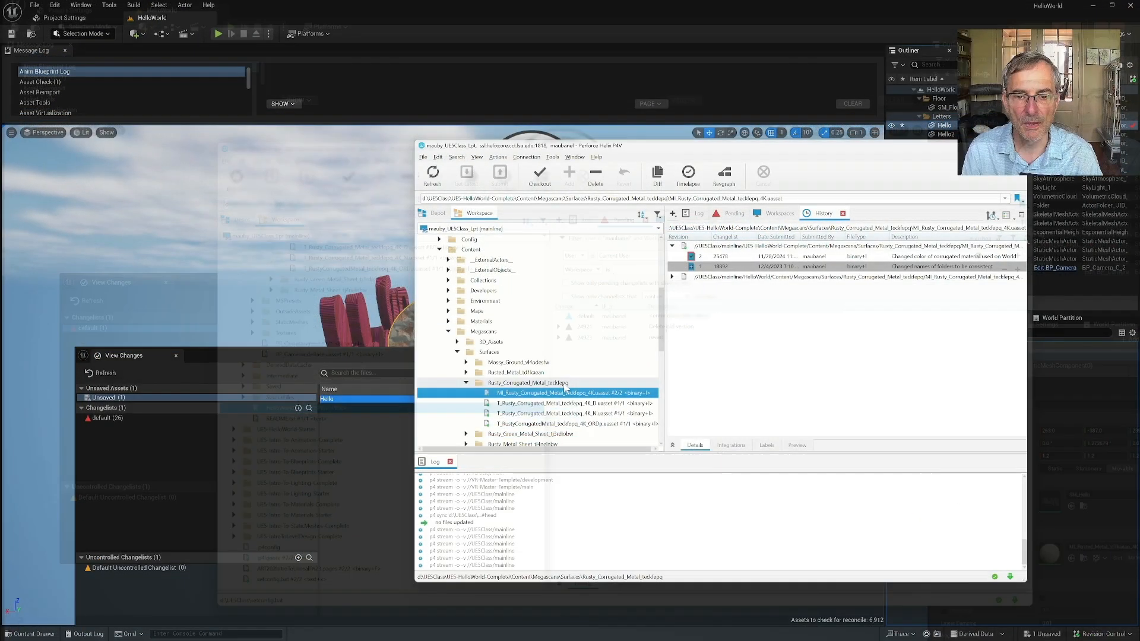
pyautogui.scroll(3, 564, 384)
pyautogui.click(501, 352)
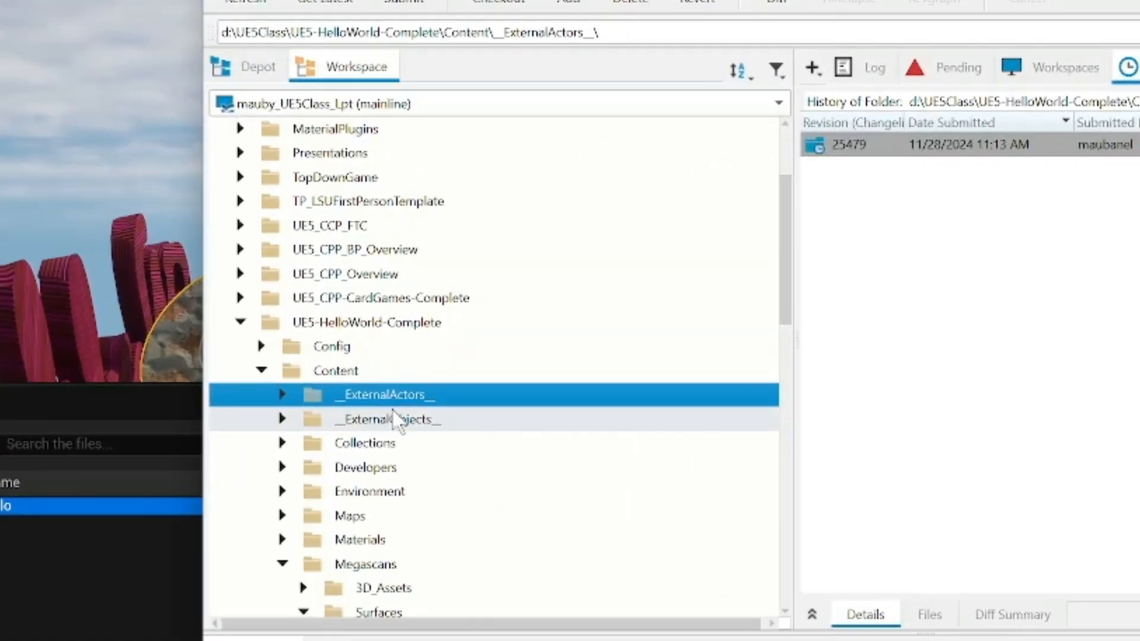
pyautogui.click(496, 363)
pyautogui.click(390, 394)
pyautogui.click(390, 420)
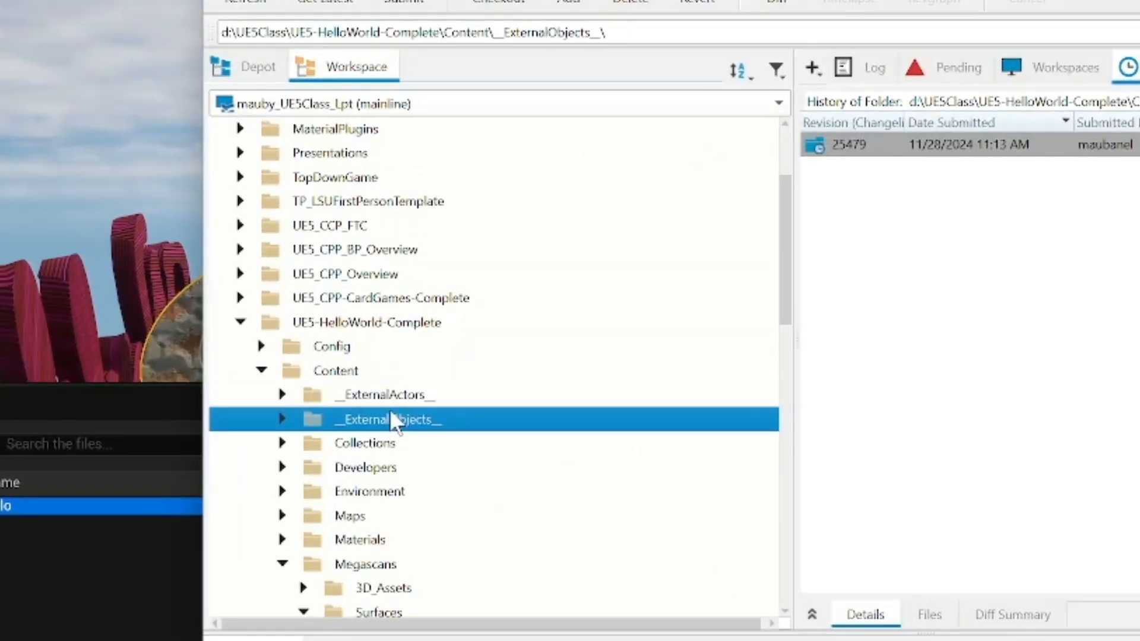
# Expand __ExternalActors__ down to Maps/HelloWorld/0/98 and examine the history of the encoded actor .uasset file
pyautogui.click(281, 394)
pyautogui.click(302, 418)
pyautogui.click(324, 442)
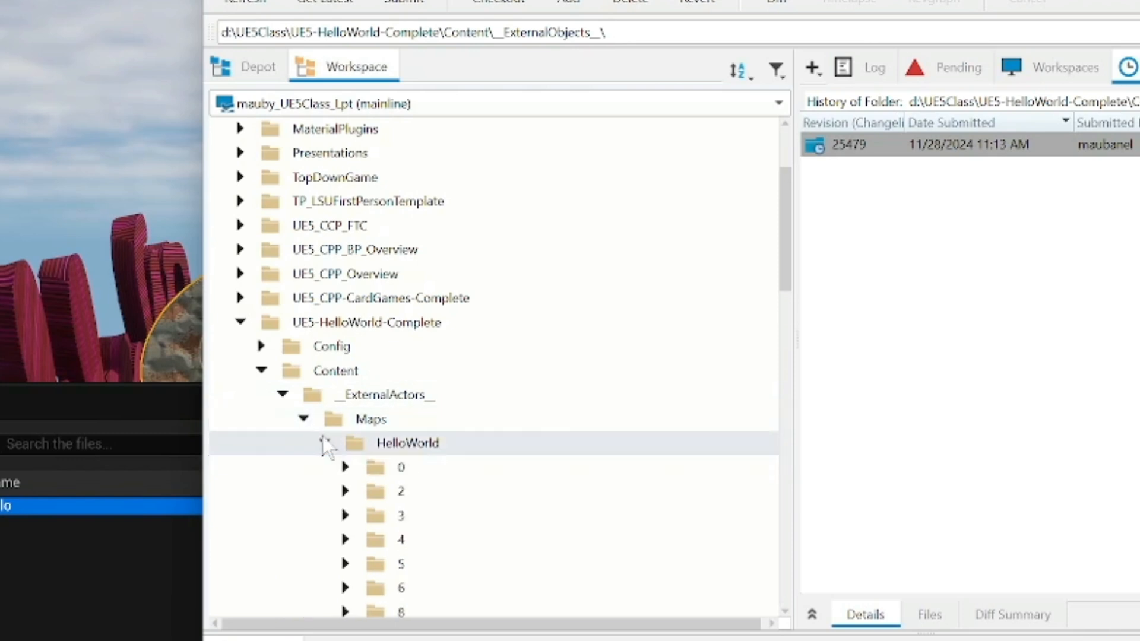
pyautogui.click(345, 468)
pyautogui.click(367, 491)
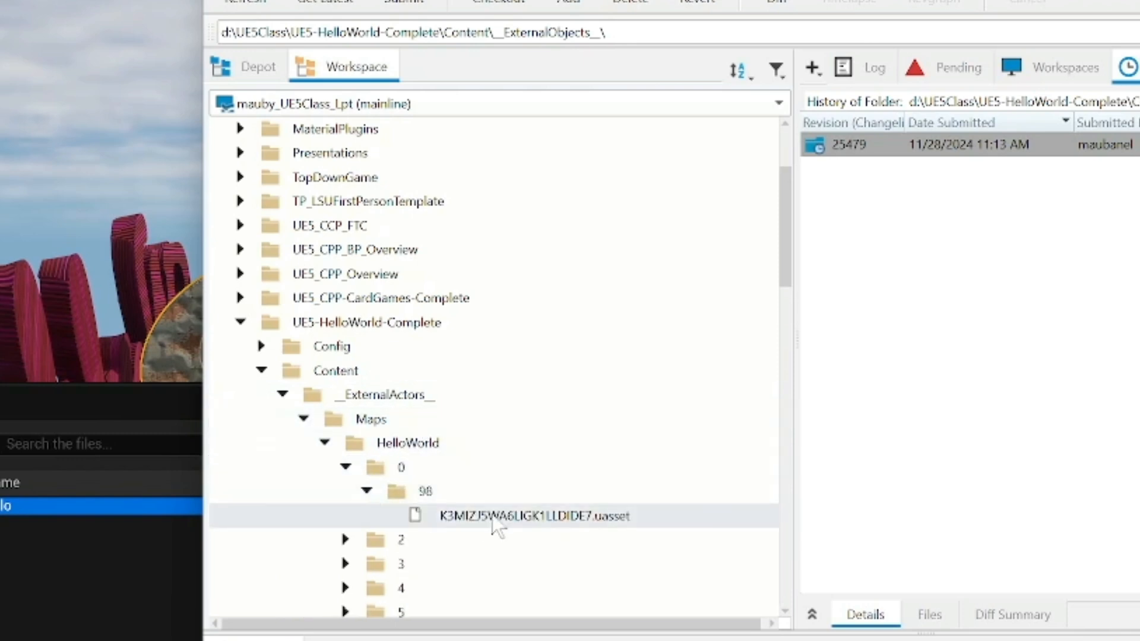
pyautogui.click(530, 517)
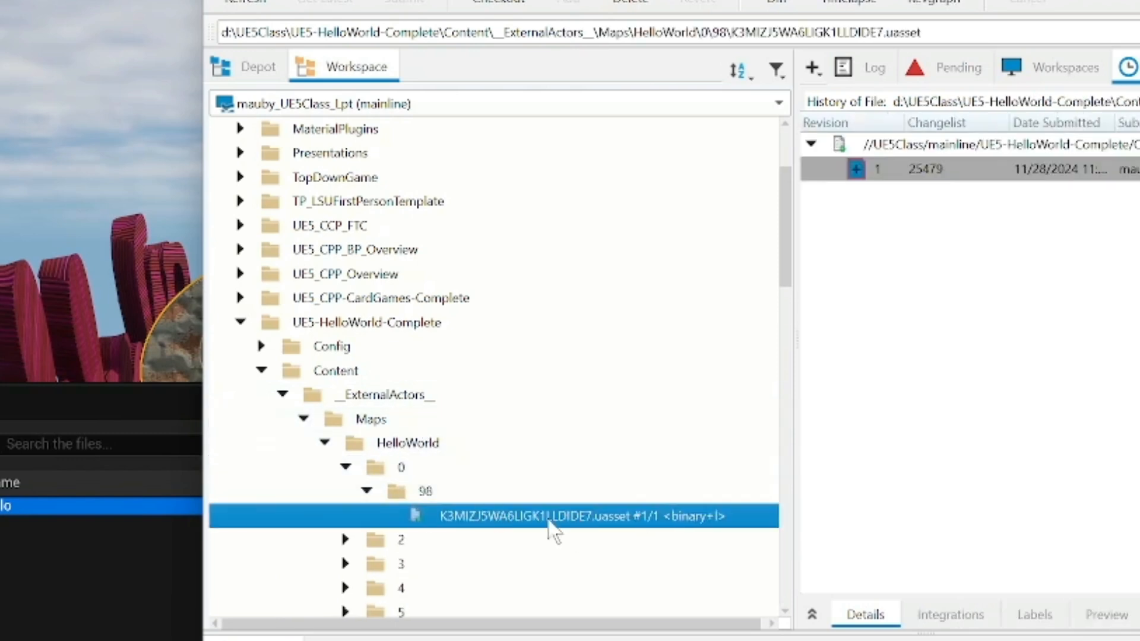
pyautogui.scroll(-2, 556, 525)
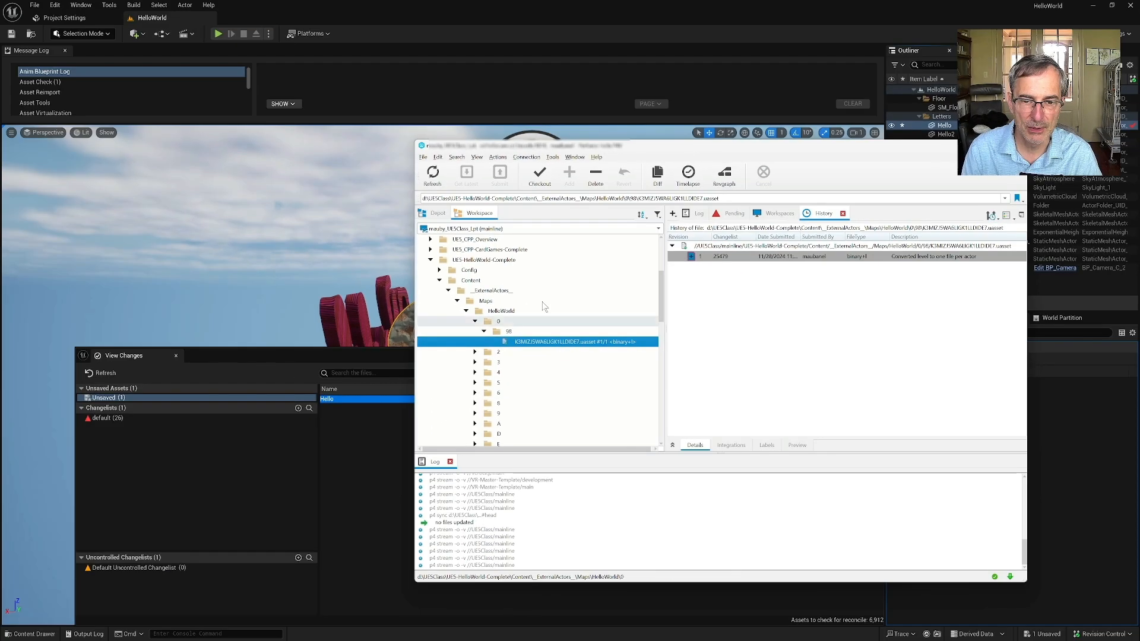
# Reposition the Perforce and View Changes windows, collapse the __ExternalActors__ folder, and minimize P4V
pyautogui.moveTo(574, 148); pyautogui.dragTo(486, 514)
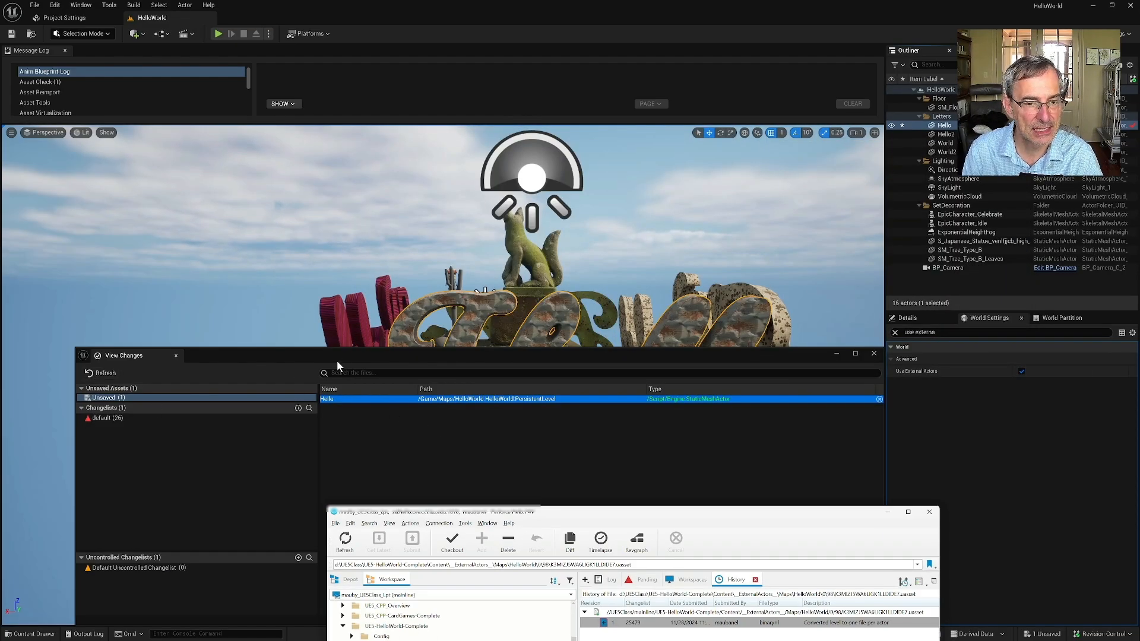
pyautogui.moveTo(336, 359); pyautogui.dragTo(322, 260)
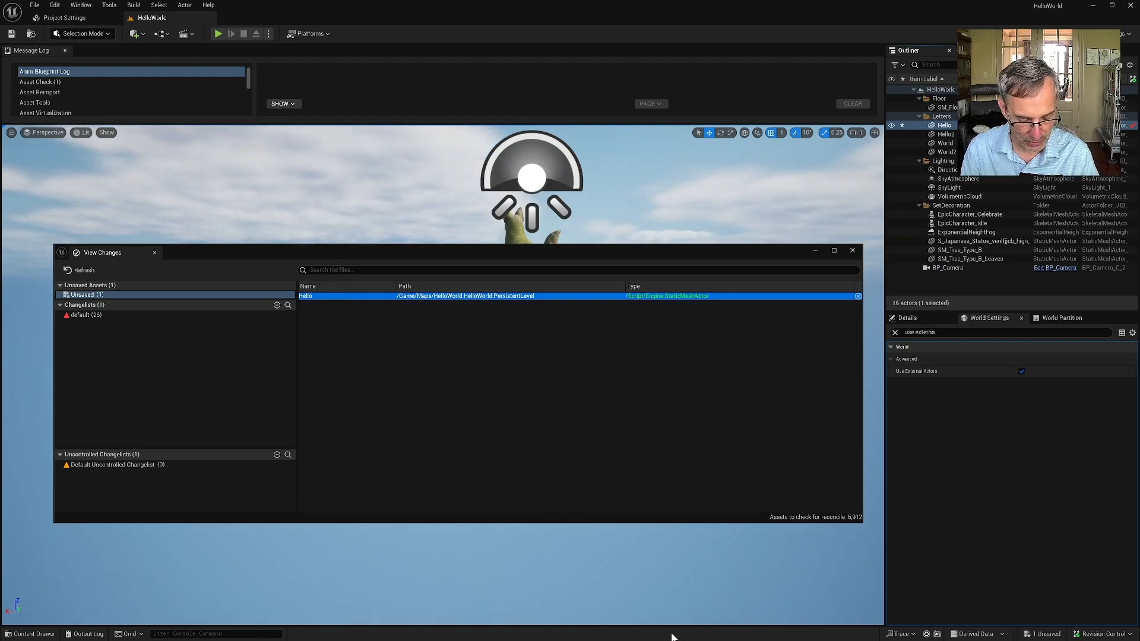
pyautogui.hotkey('alt', 'Tab')
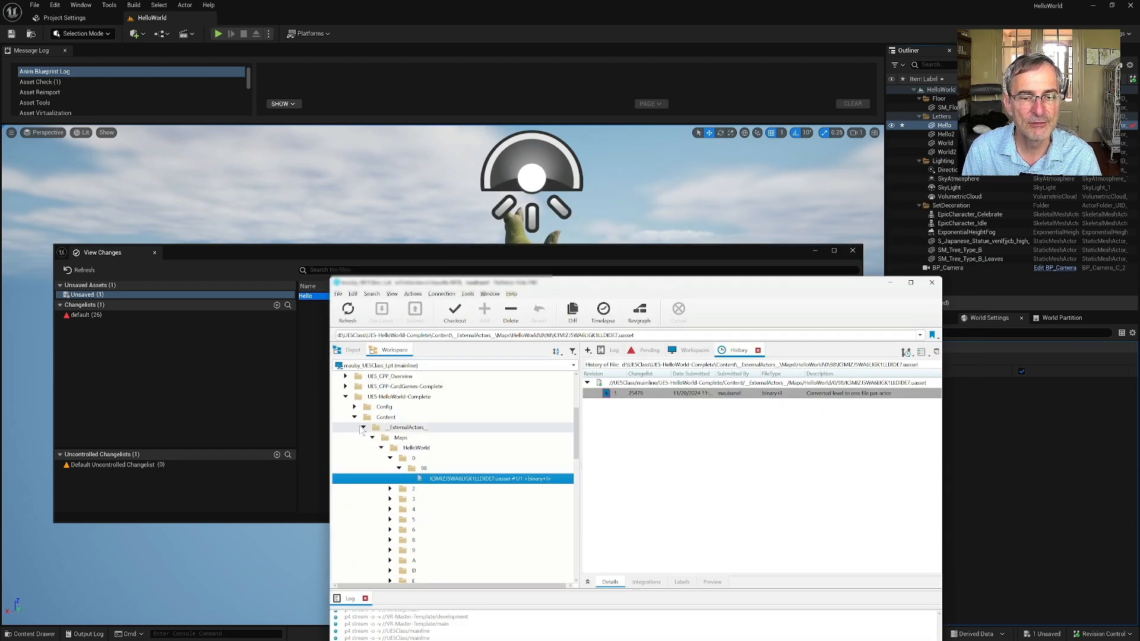
pyautogui.click(363, 428)
pyautogui.click(889, 283)
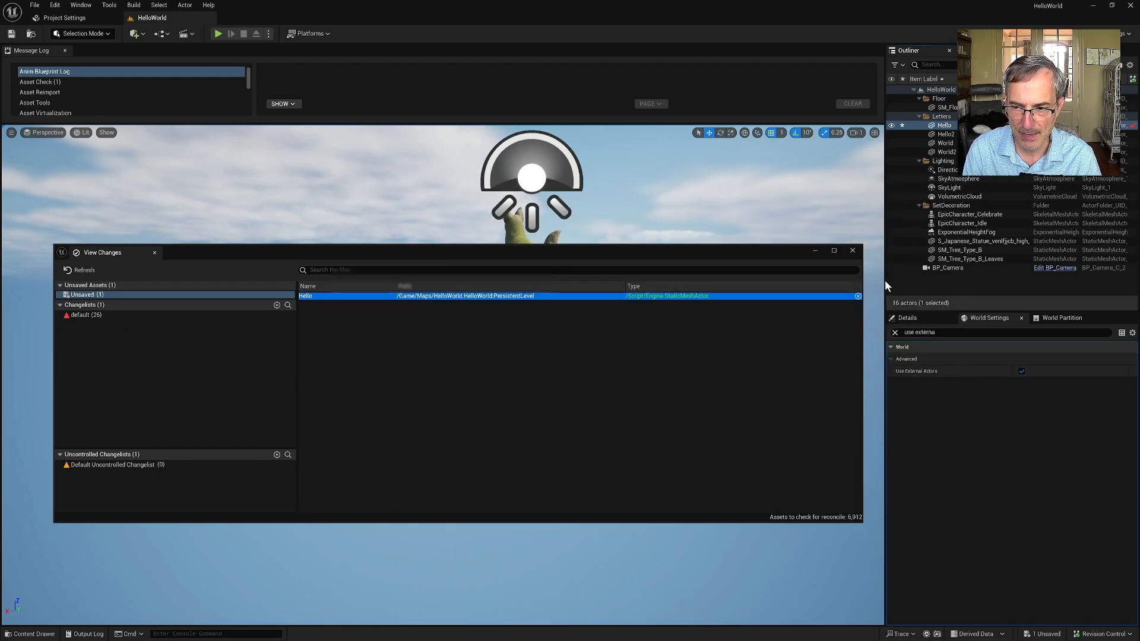
# Switch to the One File Per Actor documentation in the browser and highlight the tip about submitting content and actor files in its source control section
pyautogui.hotkey('alt', 'Tab')
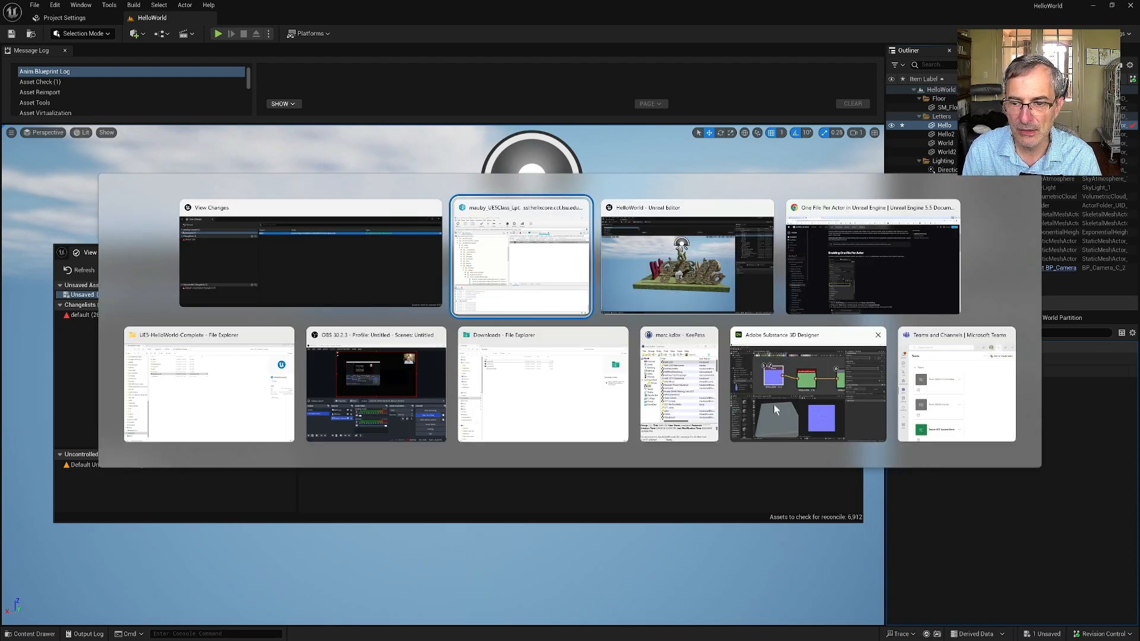
pyautogui.hotkey('alt', 'Tab')
pyautogui.hotkey('alt', 'Tab')
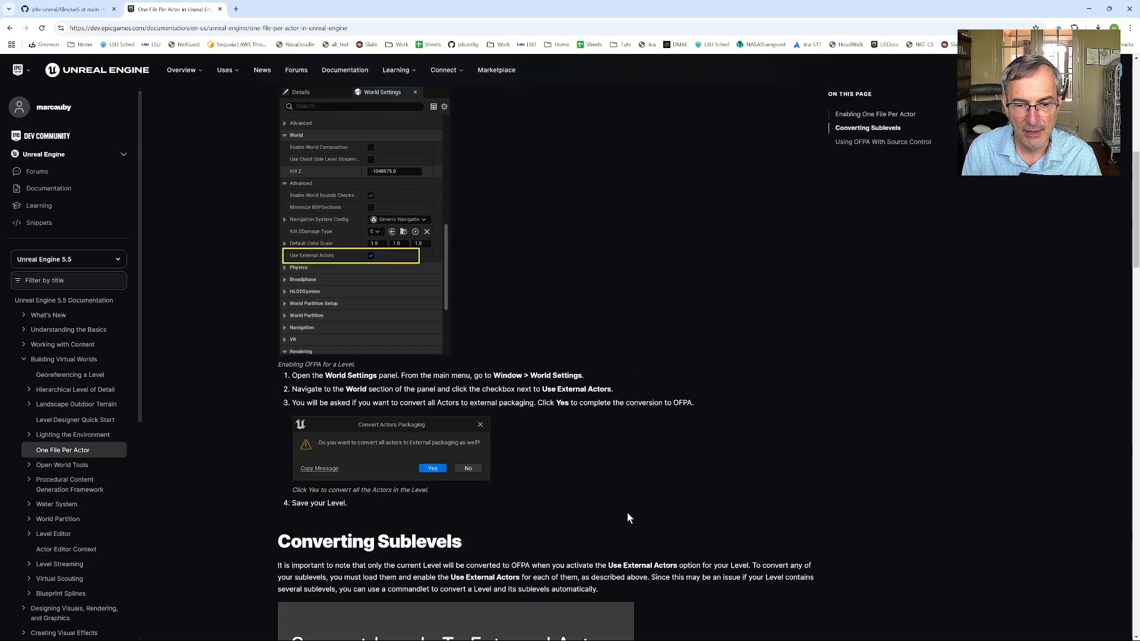
pyautogui.scroll(-20, 627, 515)
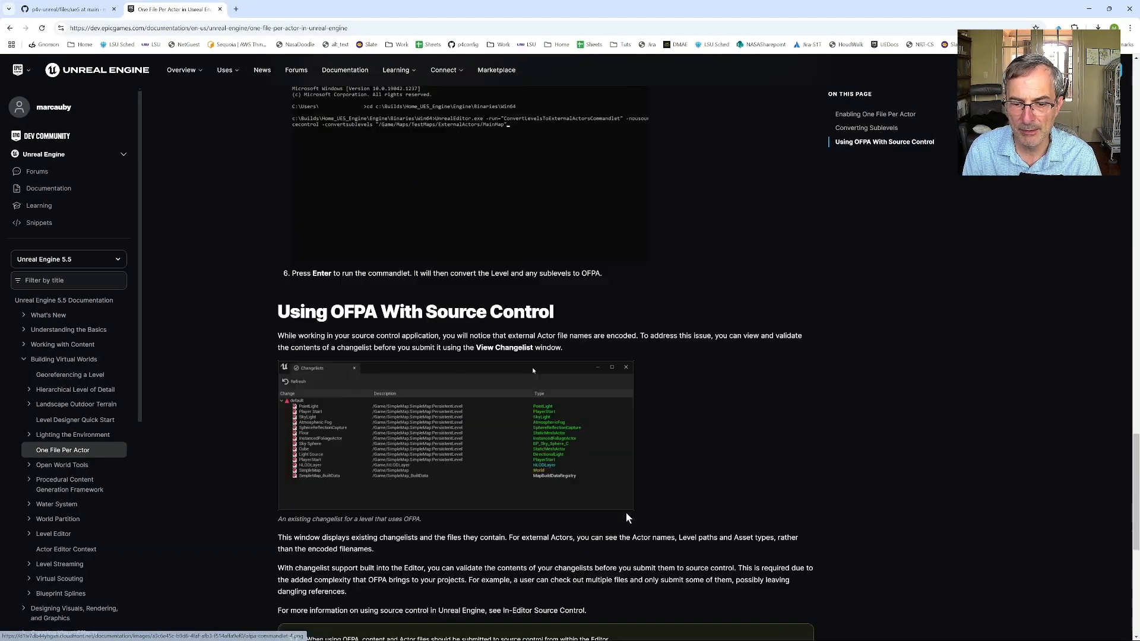
pyautogui.scroll(-4, 626, 512)
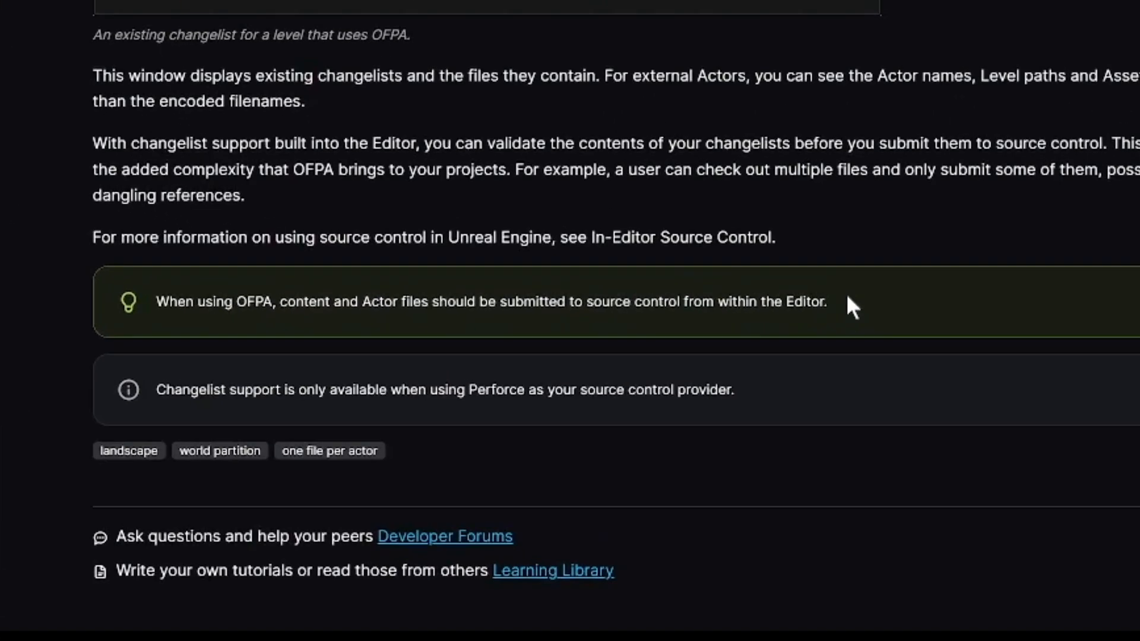
pyautogui.moveTo(674, 386); pyautogui.dragTo(396, 372)
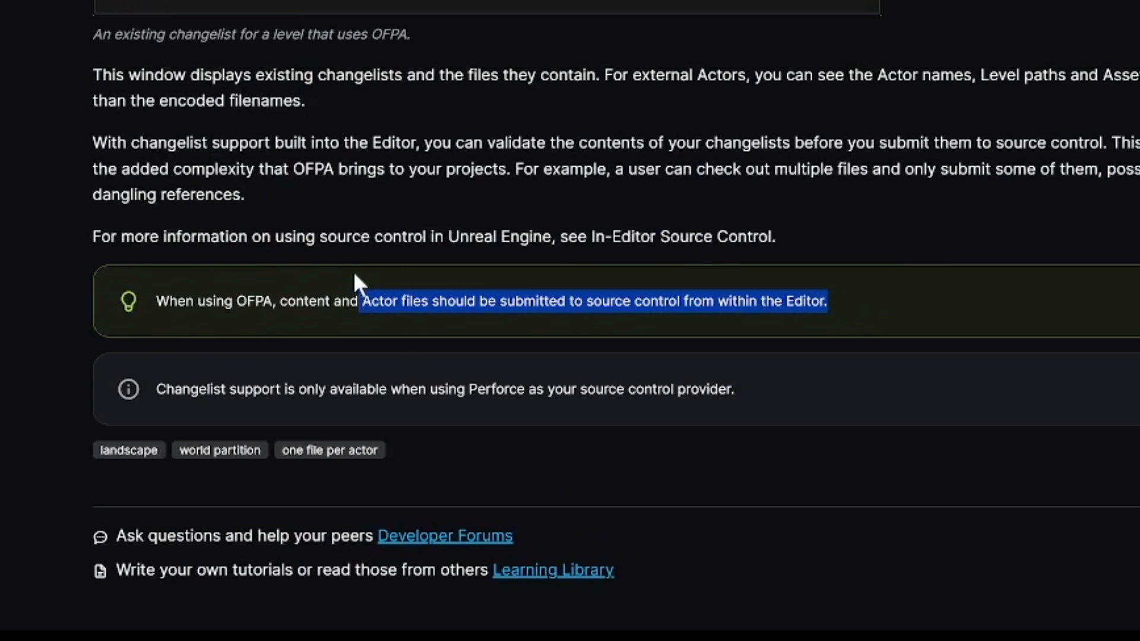
pyautogui.moveTo(354, 275); pyautogui.dragTo(157, 280)
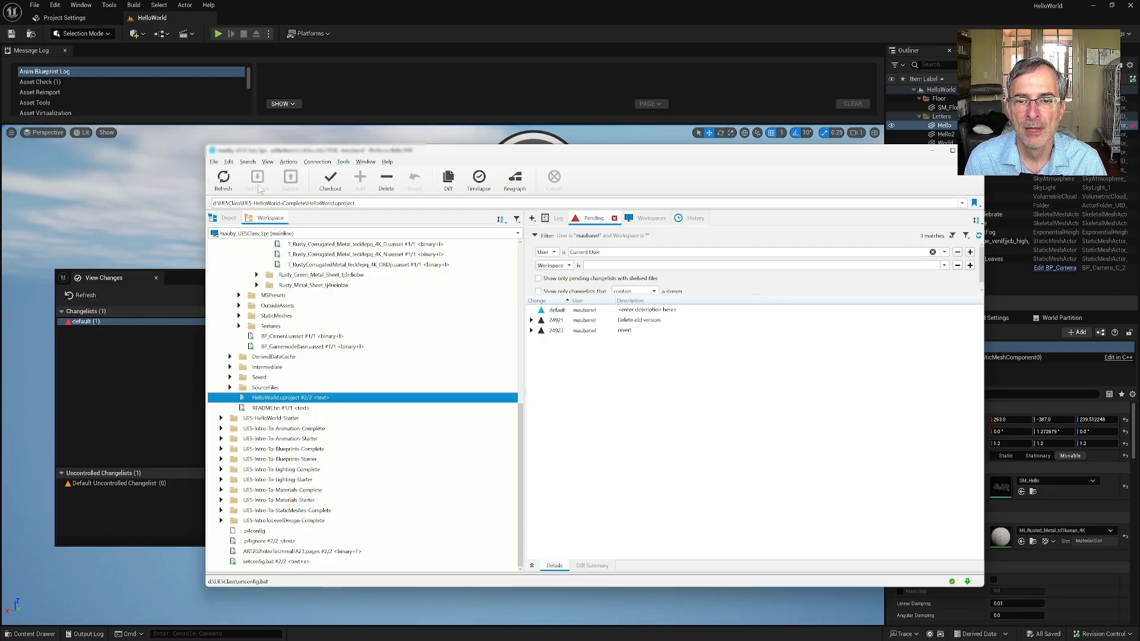
# Refresh P4V's pending changelists and select the encoded external actor file in the default changelist
pyautogui.click(235, 184)
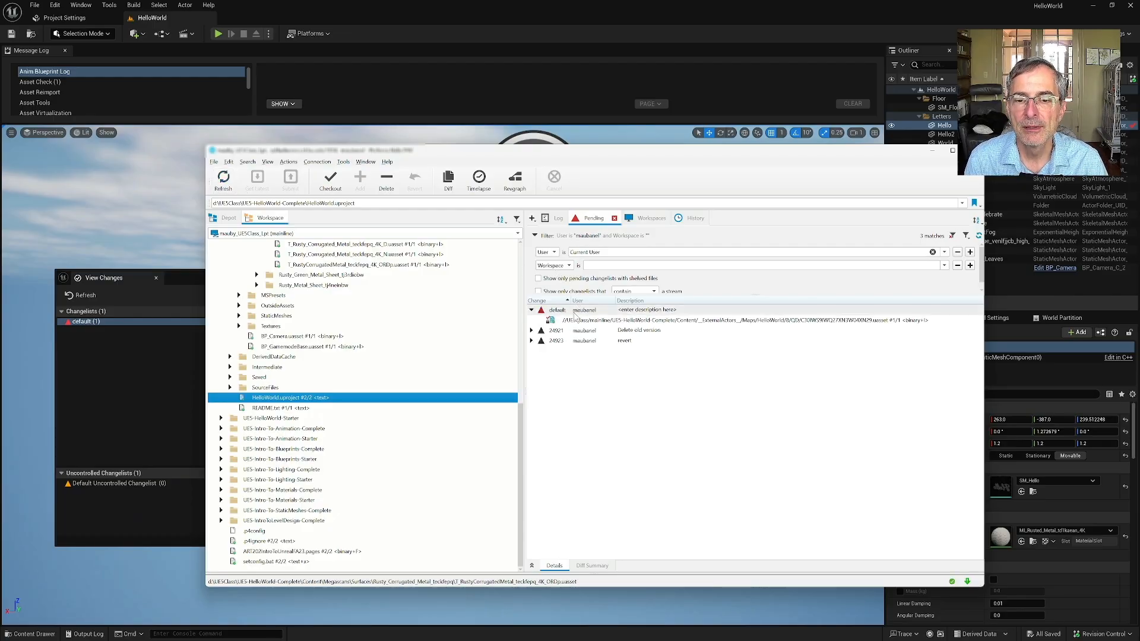
pyautogui.click(610, 321)
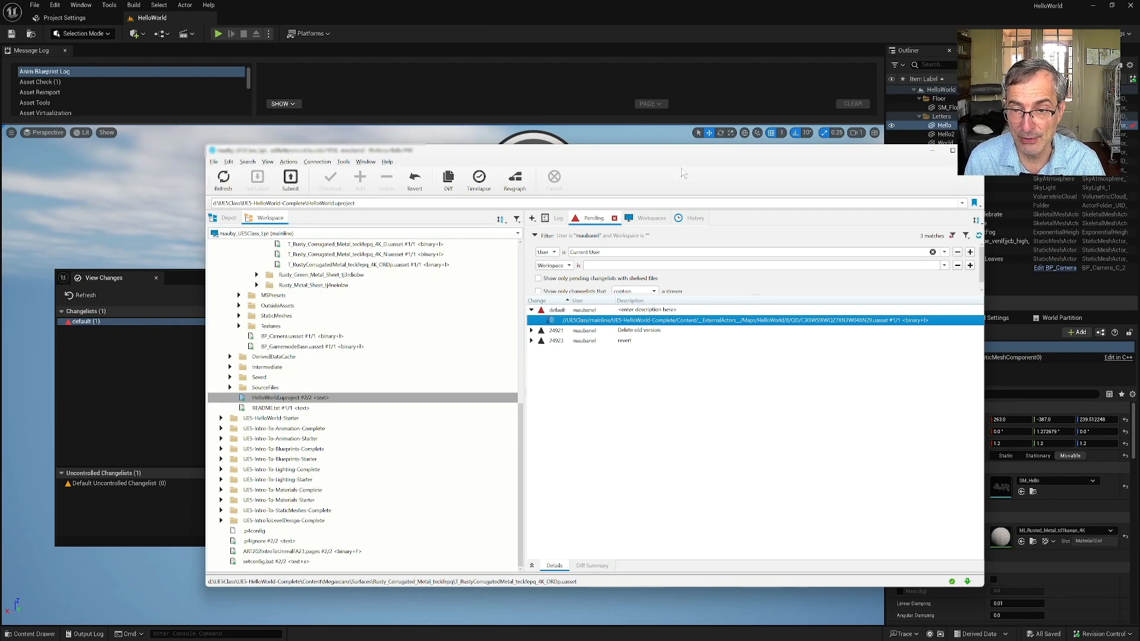
# Minimize P4V, shrink the Content Drawer's height to reveal more of the level, and close the View Changes window
pyautogui.click(930, 150)
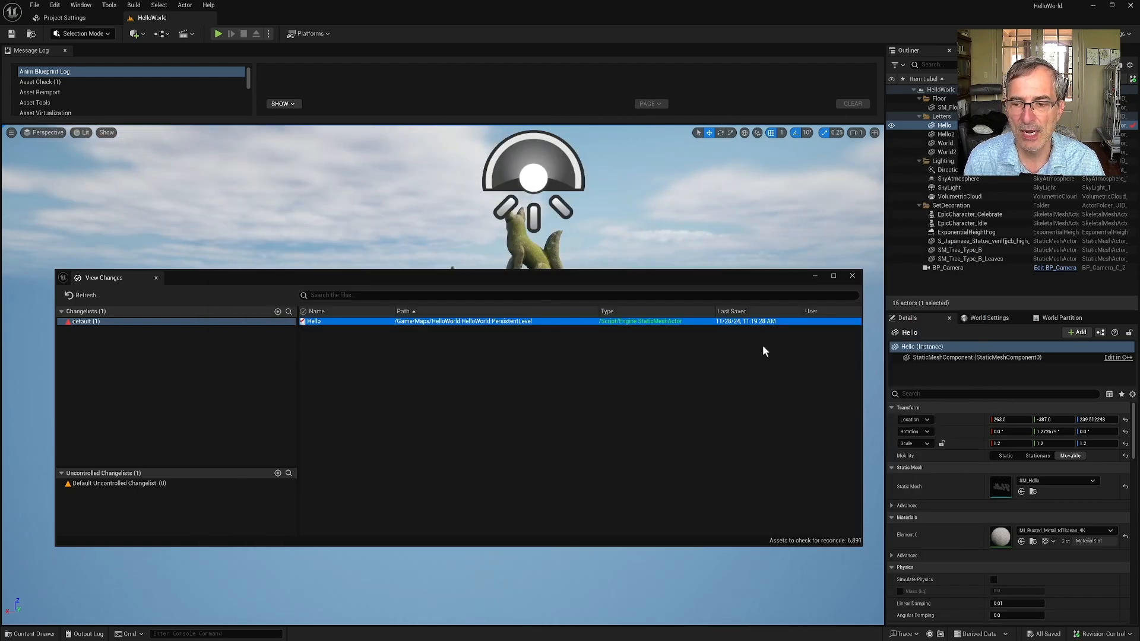
pyautogui.moveTo(762, 276); pyautogui.dragTo(752, 241)
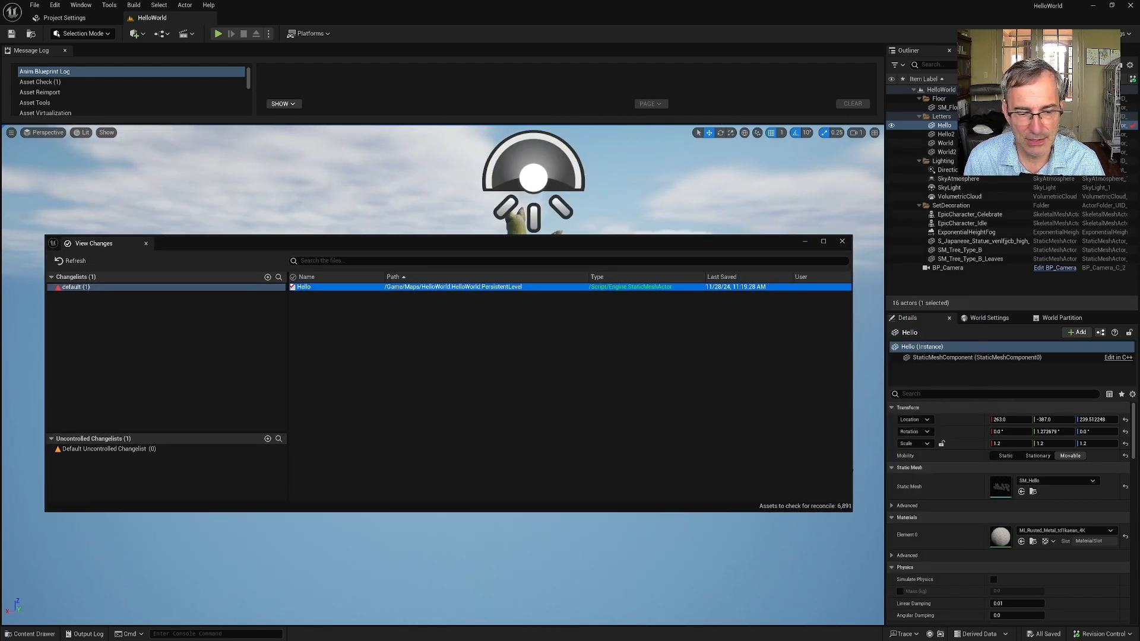
pyautogui.click(42, 631)
pyautogui.moveTo(304, 243); pyautogui.dragTo(307, 92)
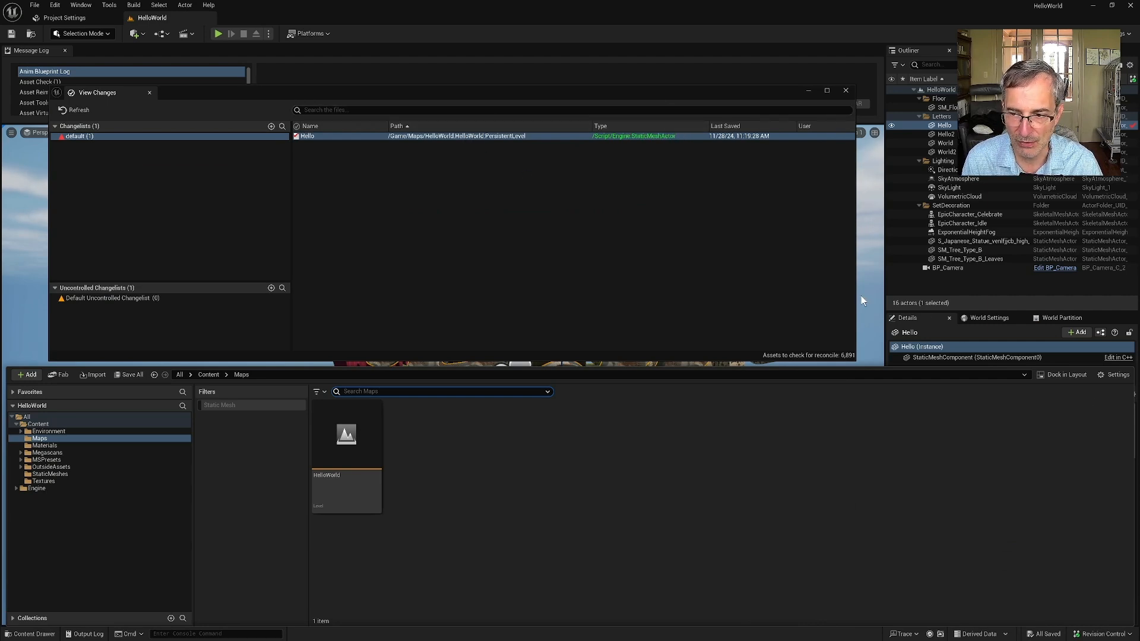
pyautogui.click(554, 370)
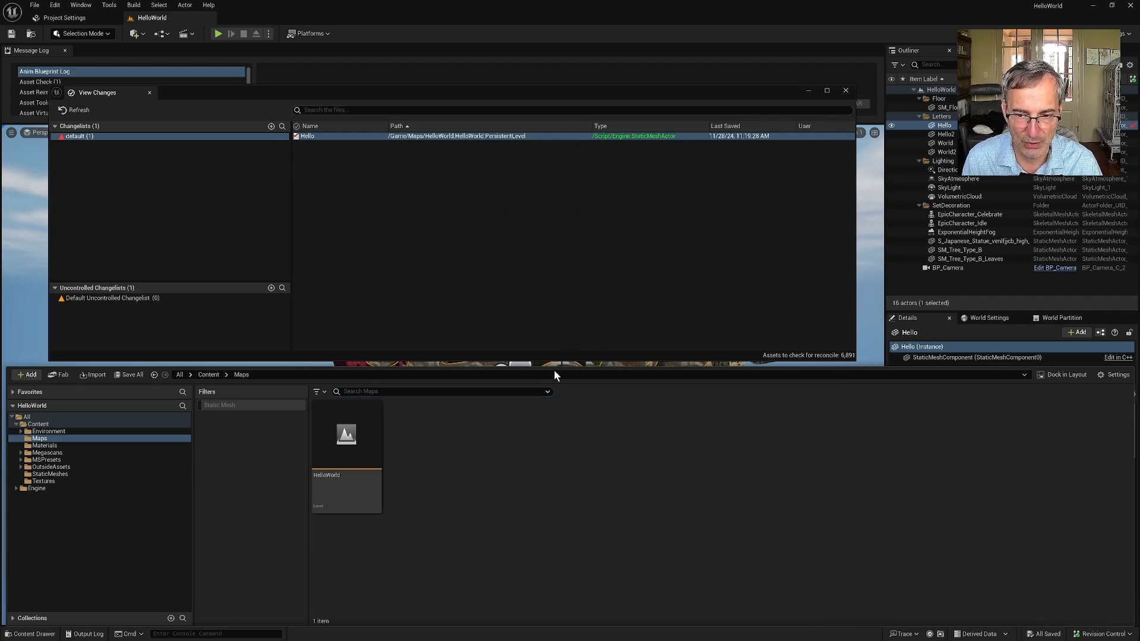
pyautogui.moveTo(560, 365); pyautogui.dragTo(561, 359)
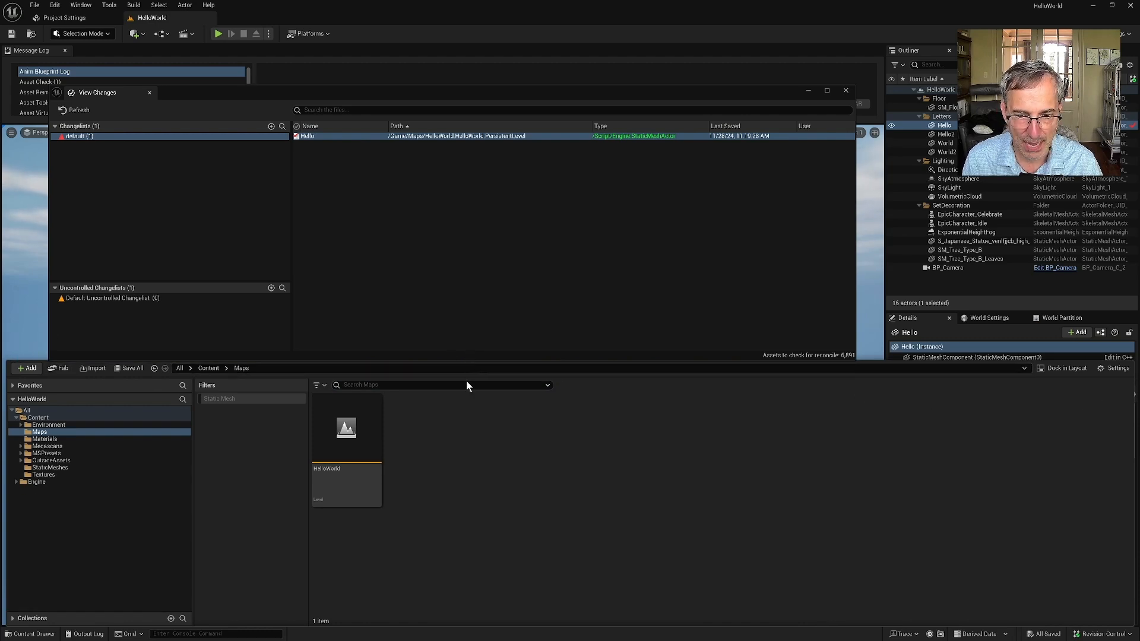
pyautogui.moveTo(877, 361); pyautogui.dragTo(742, 482)
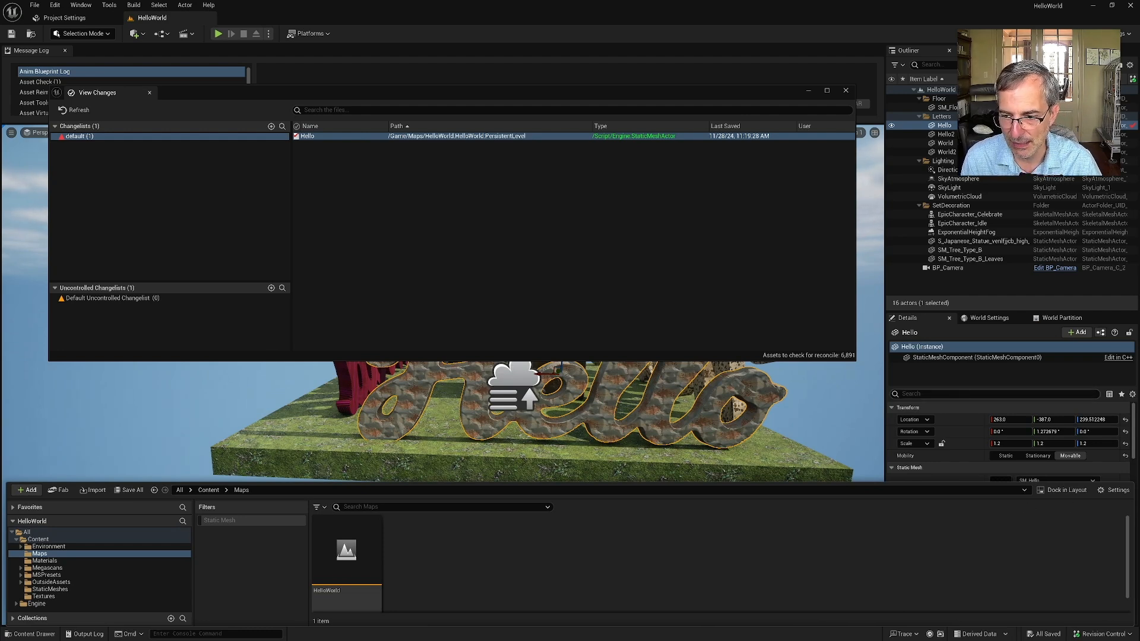
pyautogui.click(958, 373)
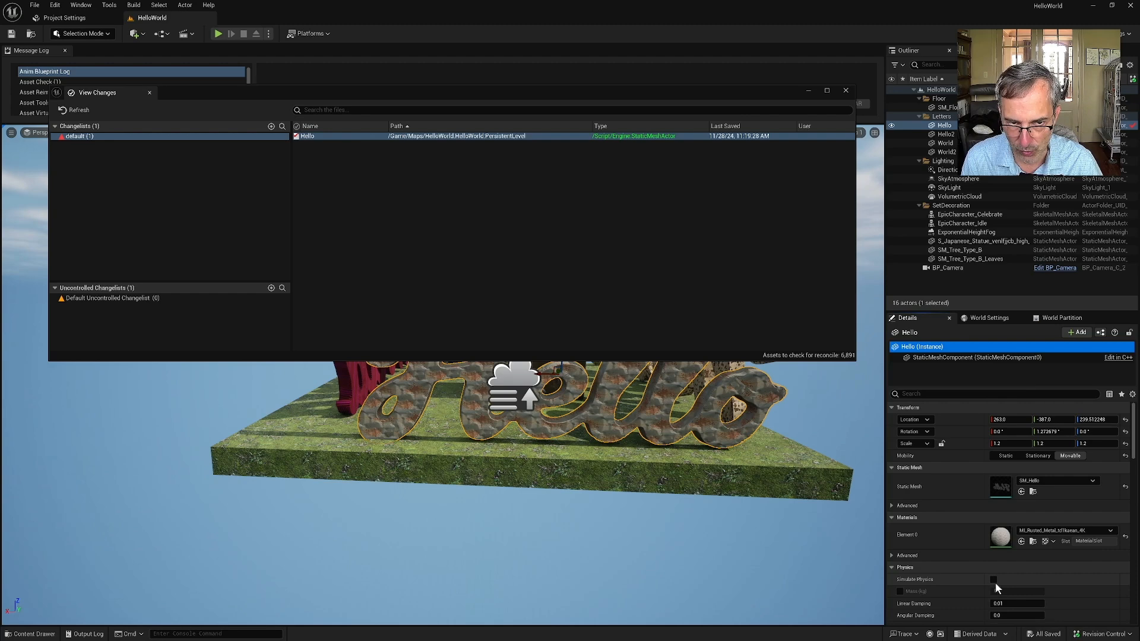
pyautogui.click(845, 91)
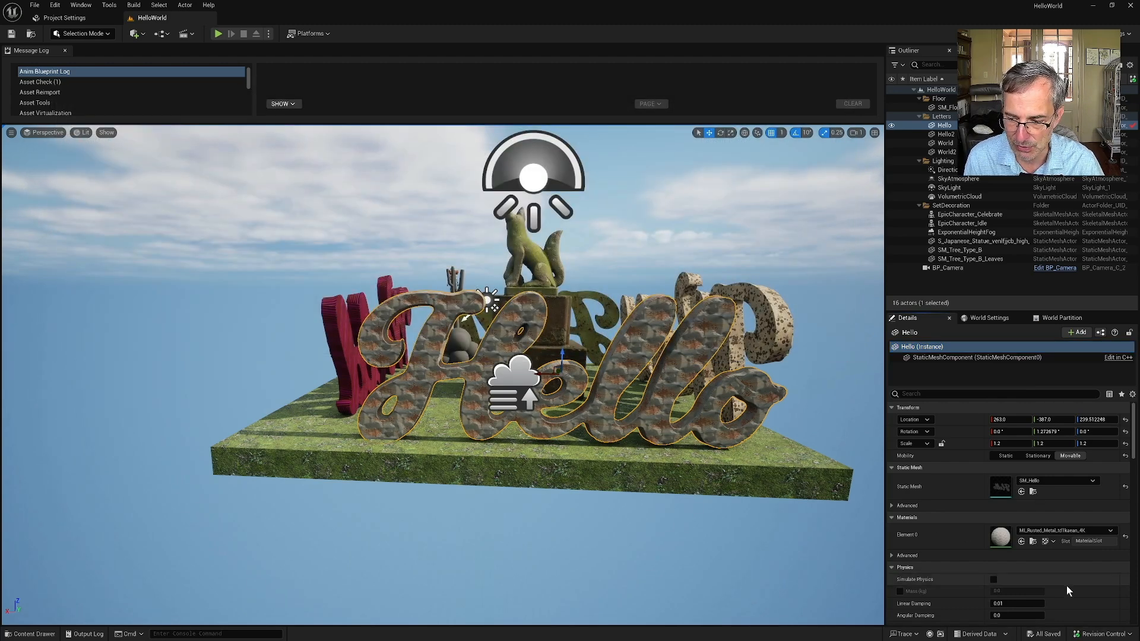
# Submit the Hello actor's change through revision control with the changelist description "Moved Letters Hello"
pyautogui.click(1091, 634)
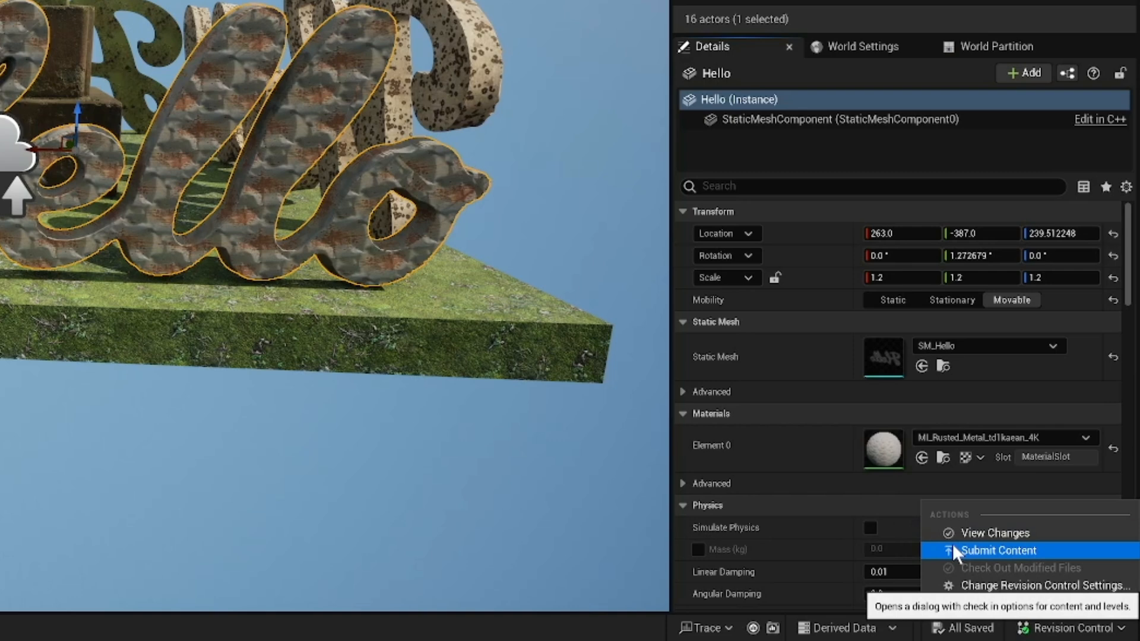
pyautogui.click(952, 550)
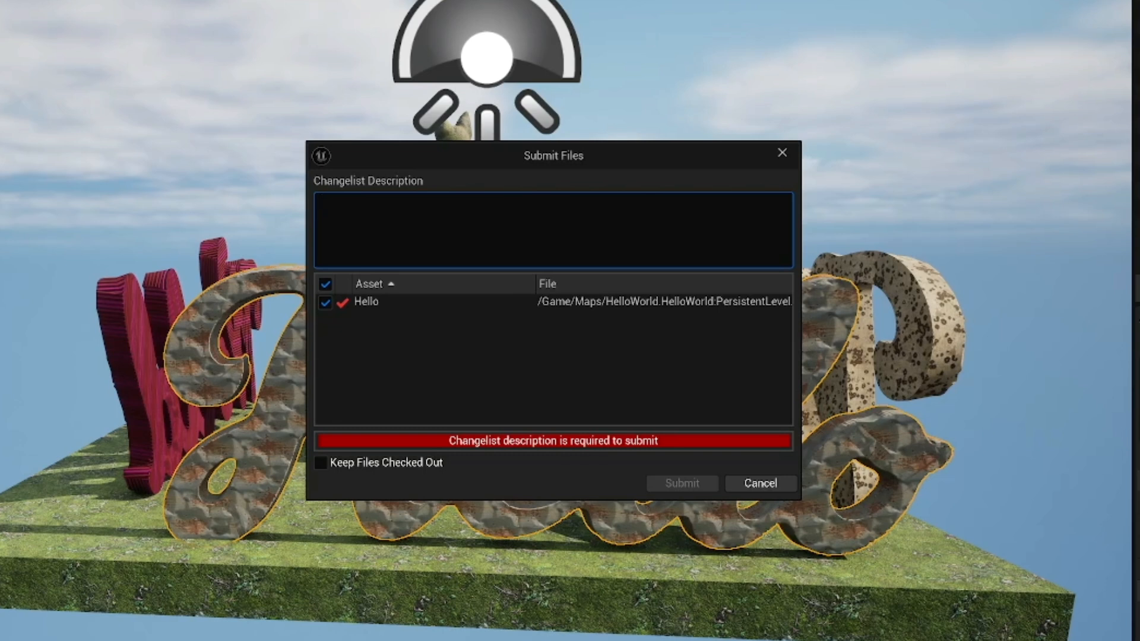
pyautogui.write('Move')
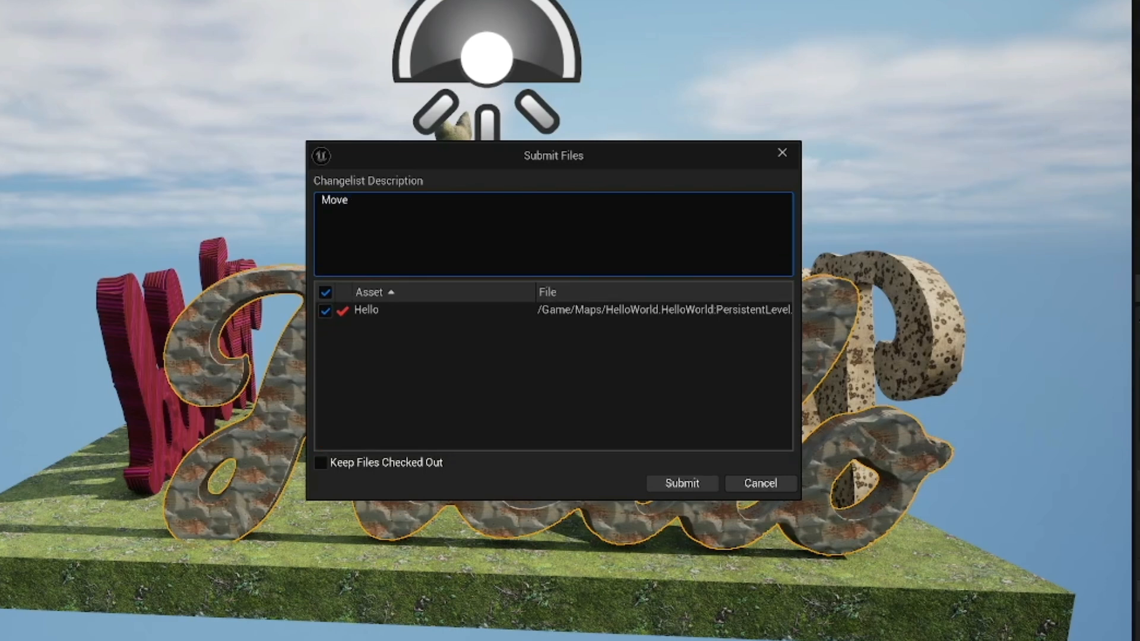
pyautogui.write('d Letters Hello')
pyautogui.click(682, 482)
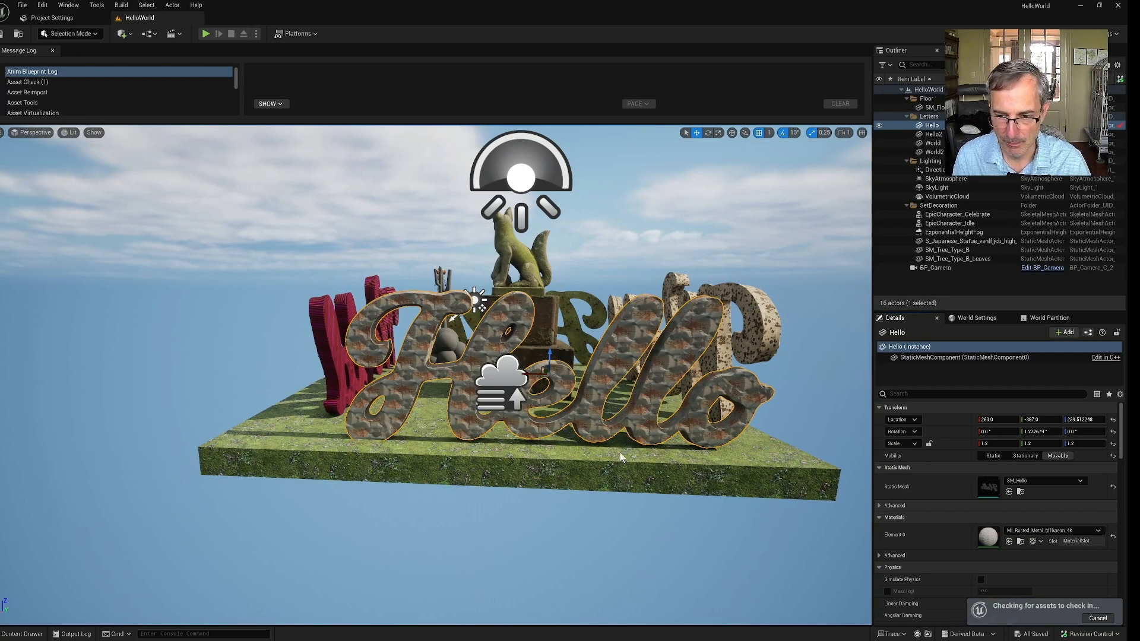
# Switch to P4V to check the default pending changelist, and return to the Unreal Editor
pyautogui.hotkey('alt', 'Tab')
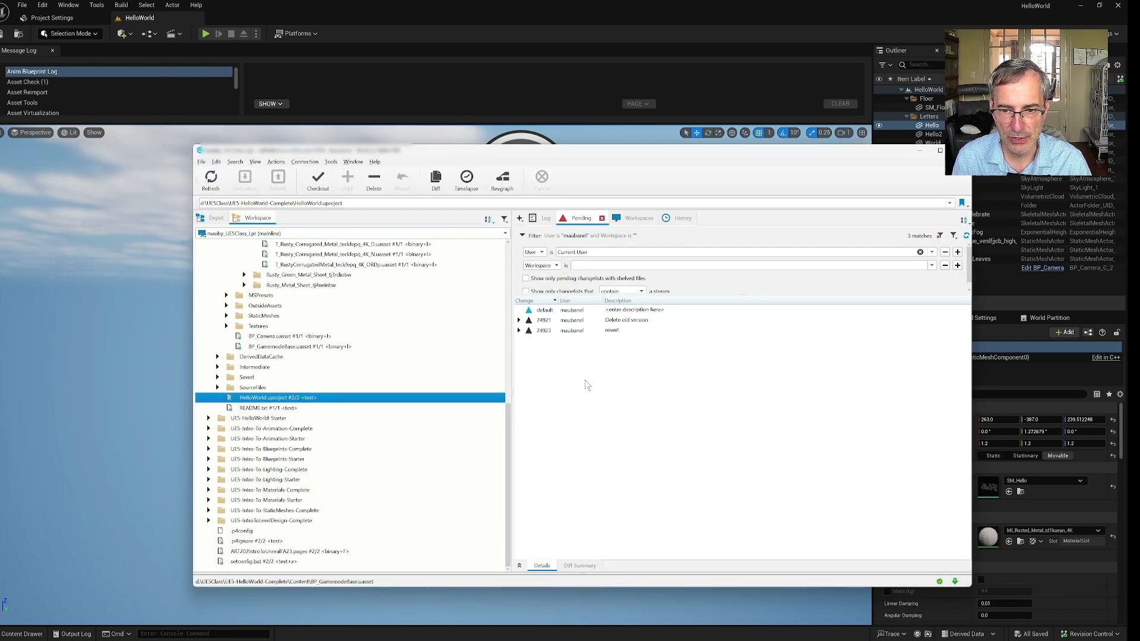
pyautogui.click(615, 311)
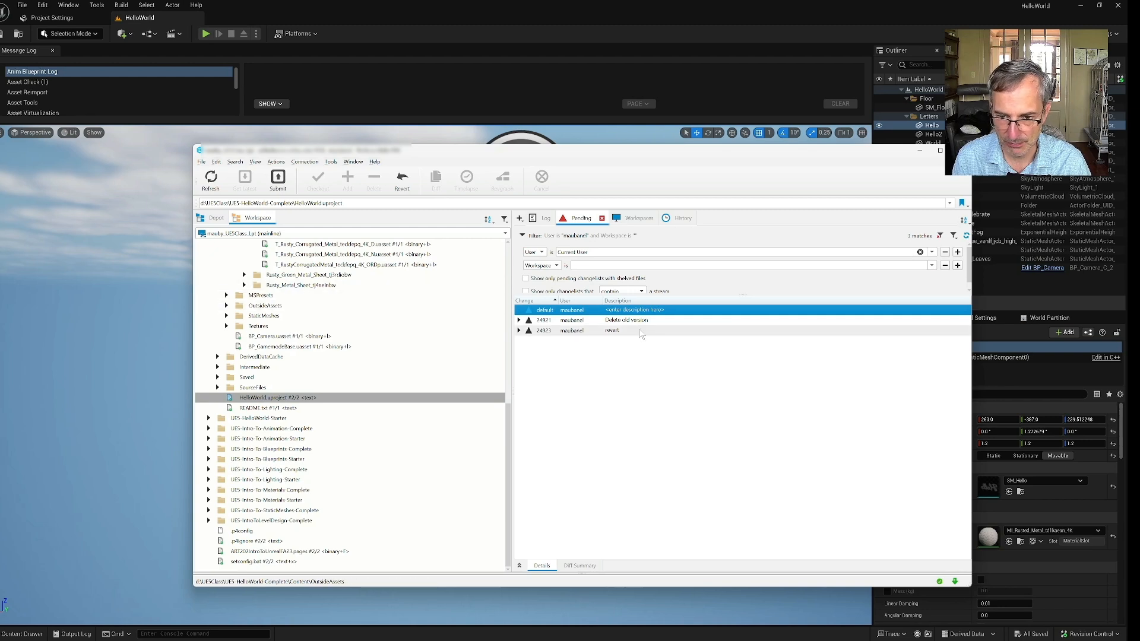
pyautogui.click(375, 8)
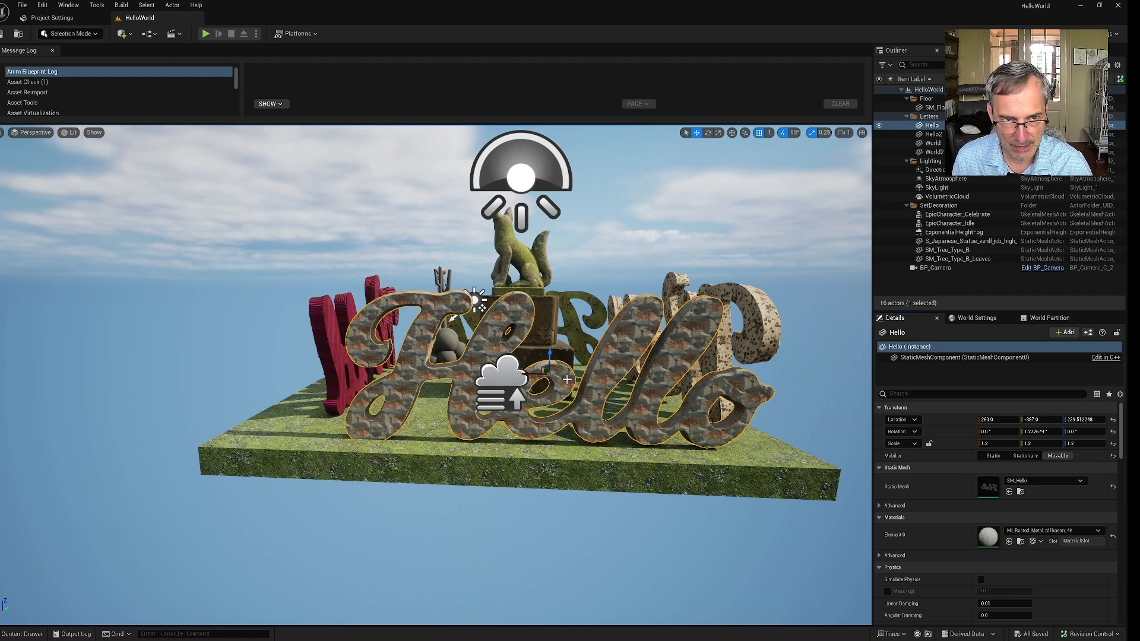
pyautogui.click(22, 5)
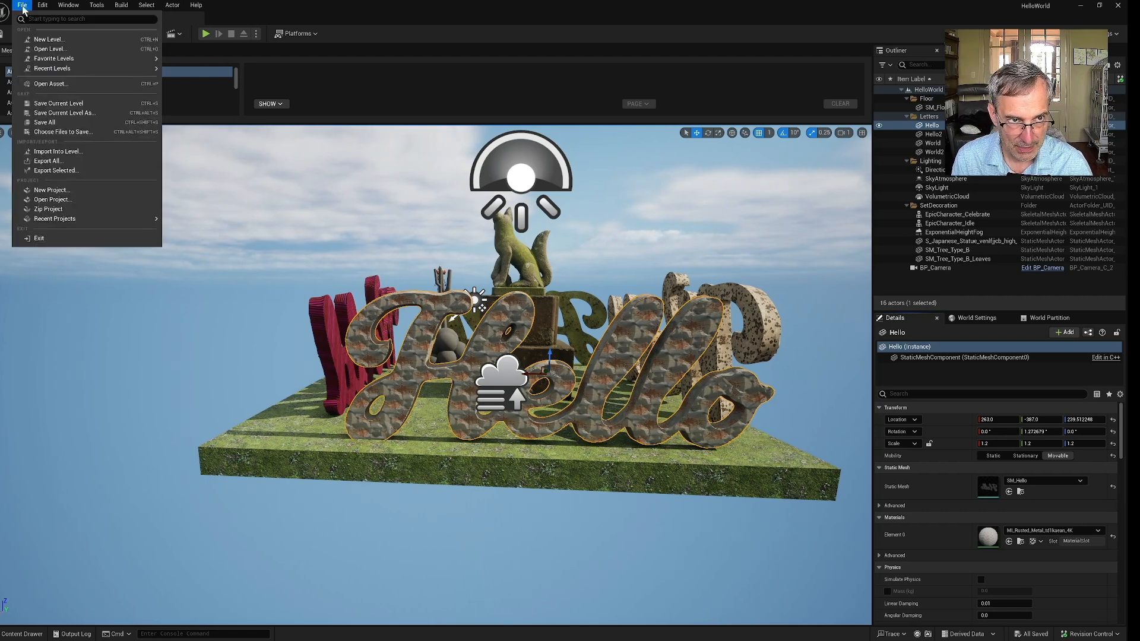
pyautogui.click(48, 39)
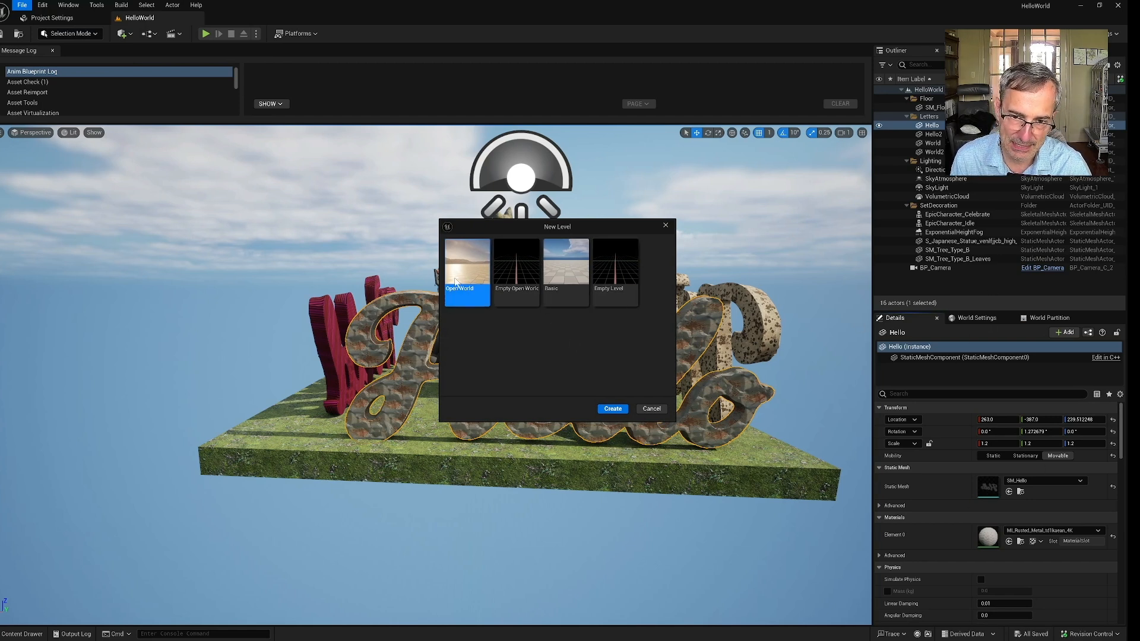
pyautogui.click(651, 409)
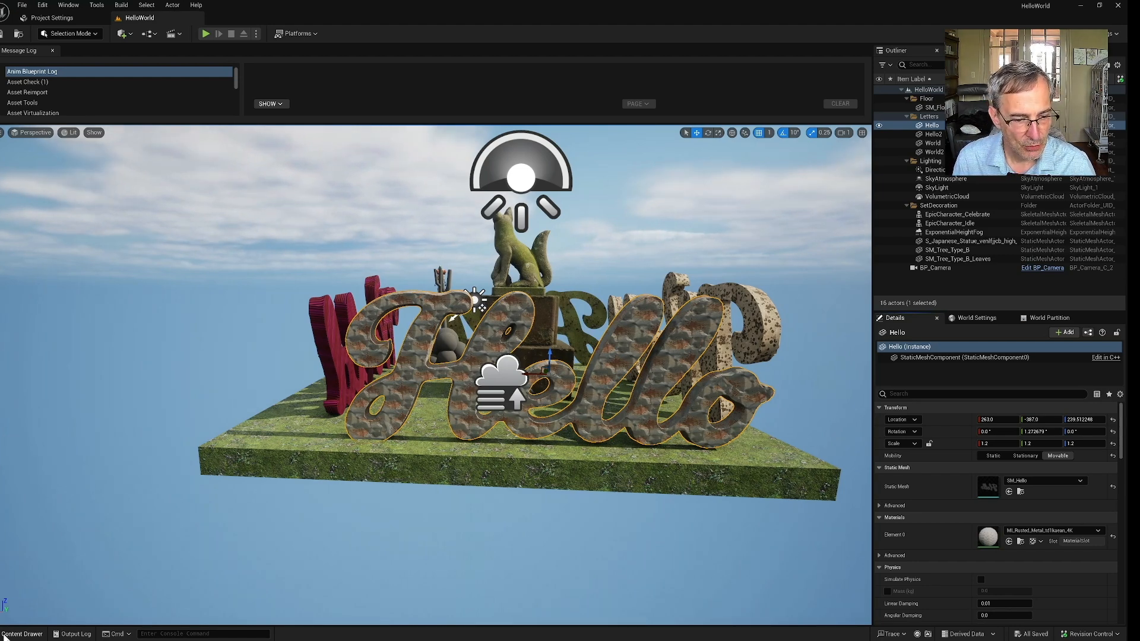
# Import SM_SoloLSUGlove.FBX from File Explorer's Downloads folder into the StaticMeshes content folder, using Import All with the default FBX options
pyautogui.click(5, 633)
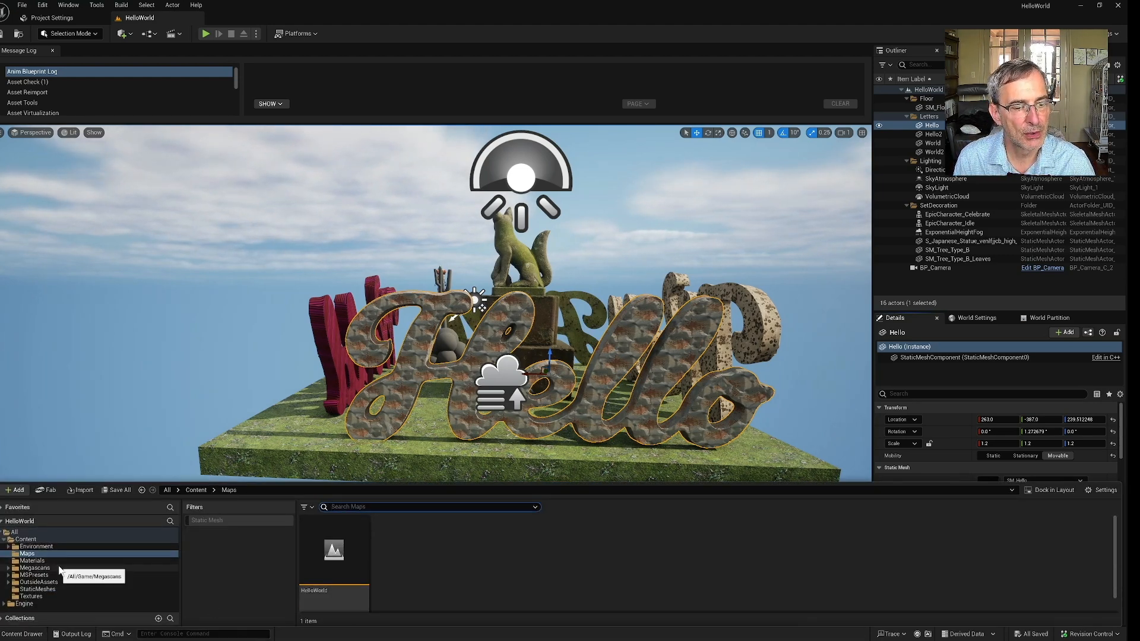
pyautogui.click(56, 589)
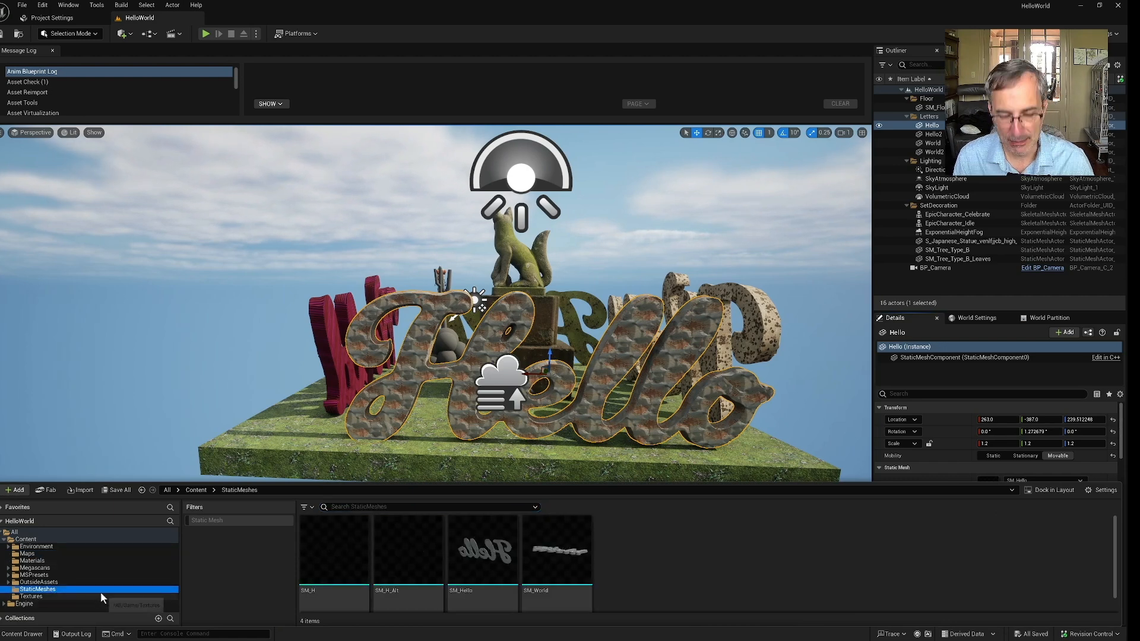
pyautogui.hotkey('alt', 'Tab')
pyautogui.hotkey('alt', 'Tab')
pyautogui.hotkey('alt', 'Tab')
pyautogui.hotkey('alt', 'Tab')
pyautogui.hotkey('alt', 'Tab')
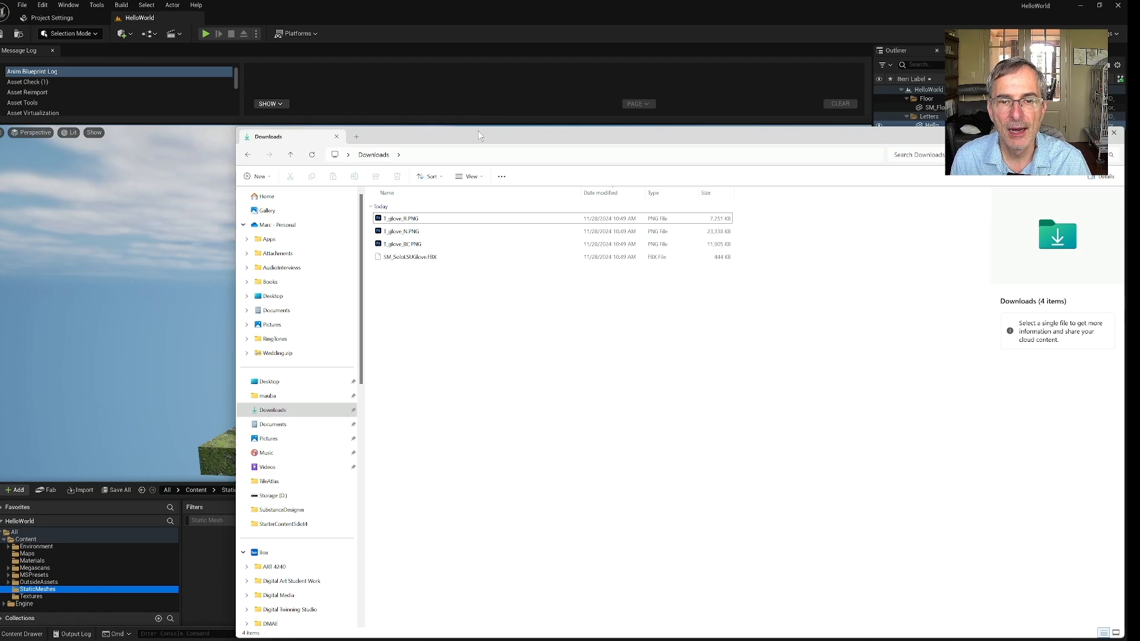
pyautogui.moveTo(479, 133); pyautogui.dragTo(974, 269)
pyautogui.moveTo(914, 393); pyautogui.dragTo(647, 556)
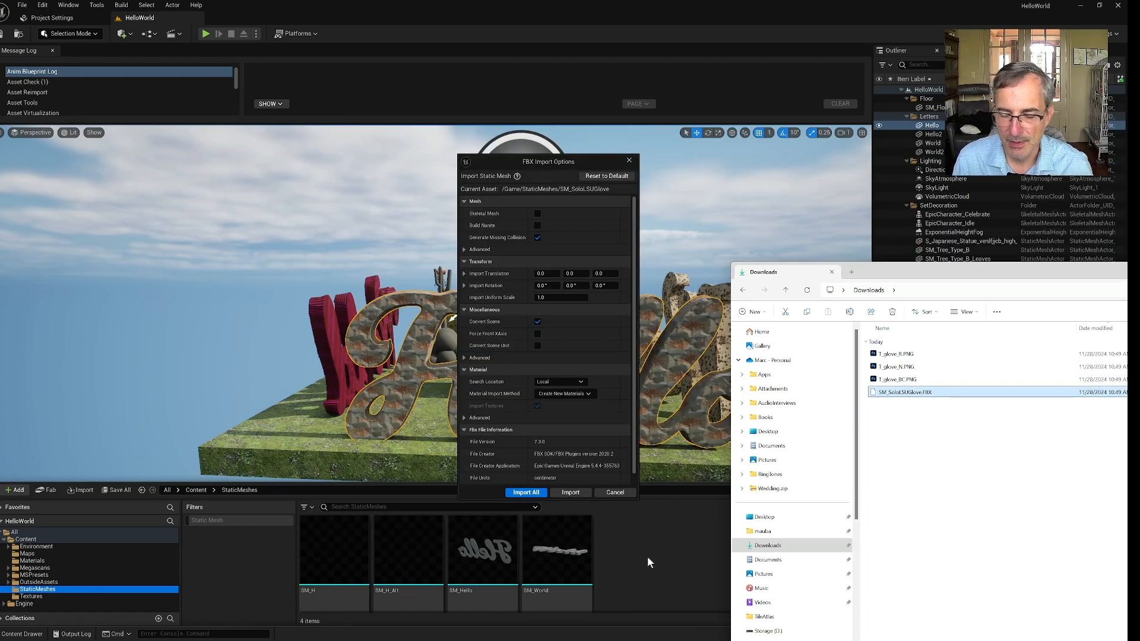
pyautogui.click(536, 493)
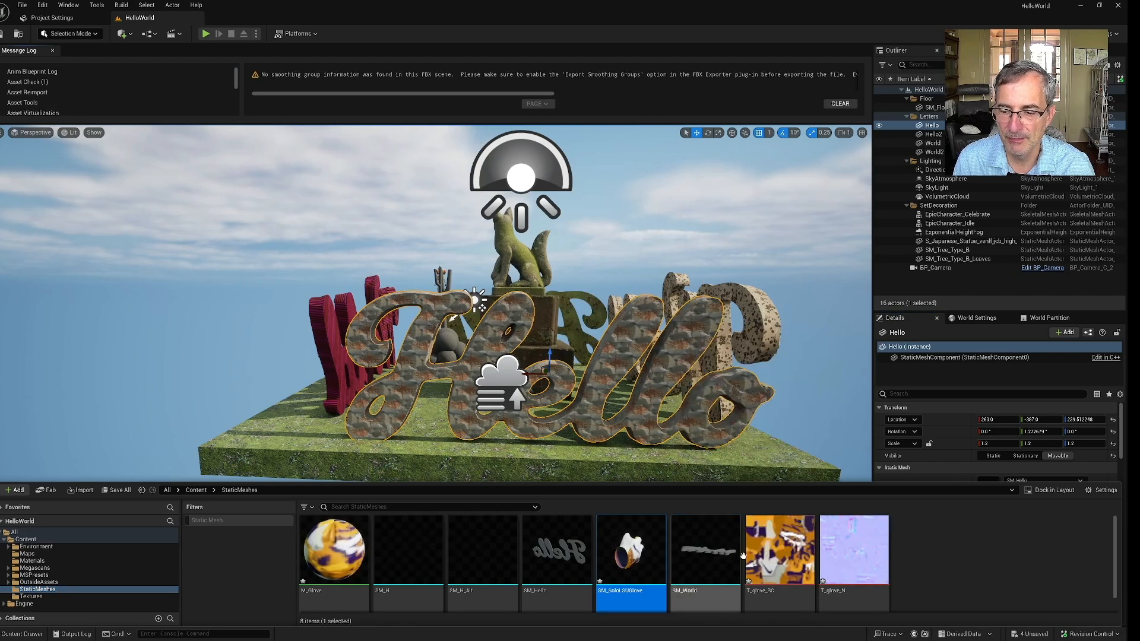
# Move M_Glove, T_glove_BC and T_glove_N from the StaticMeshes folder to the Textures folder
pyautogui.scroll(-1, 697, 545)
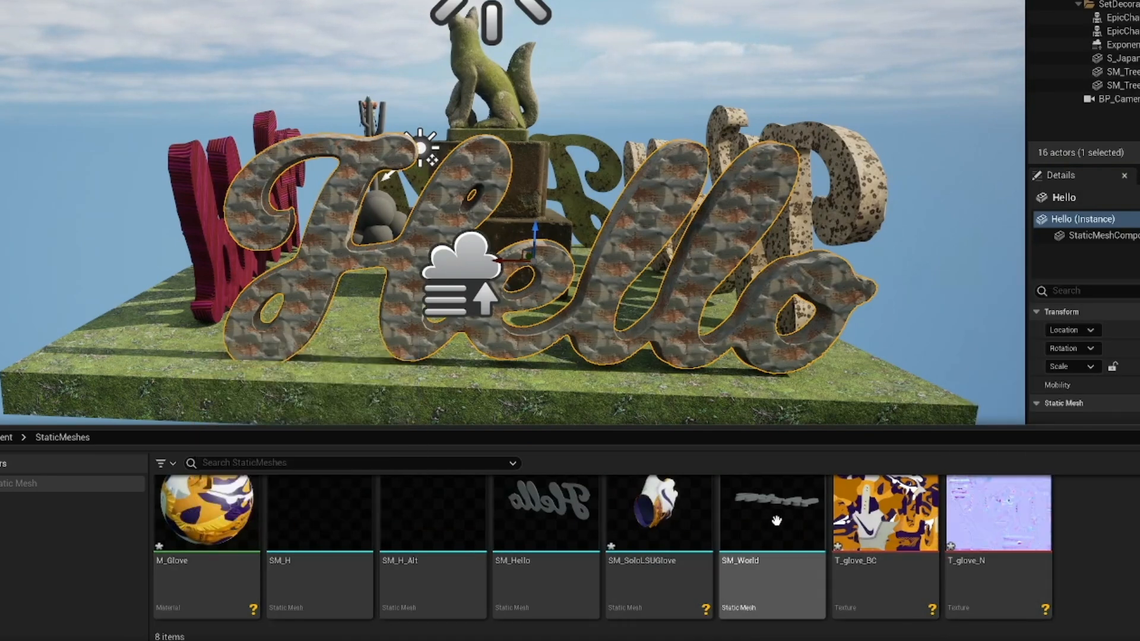
pyautogui.click(890, 519)
pyautogui.keyDown('ctrl'); pyautogui.click(997, 517); pyautogui.keyUp('ctrl')
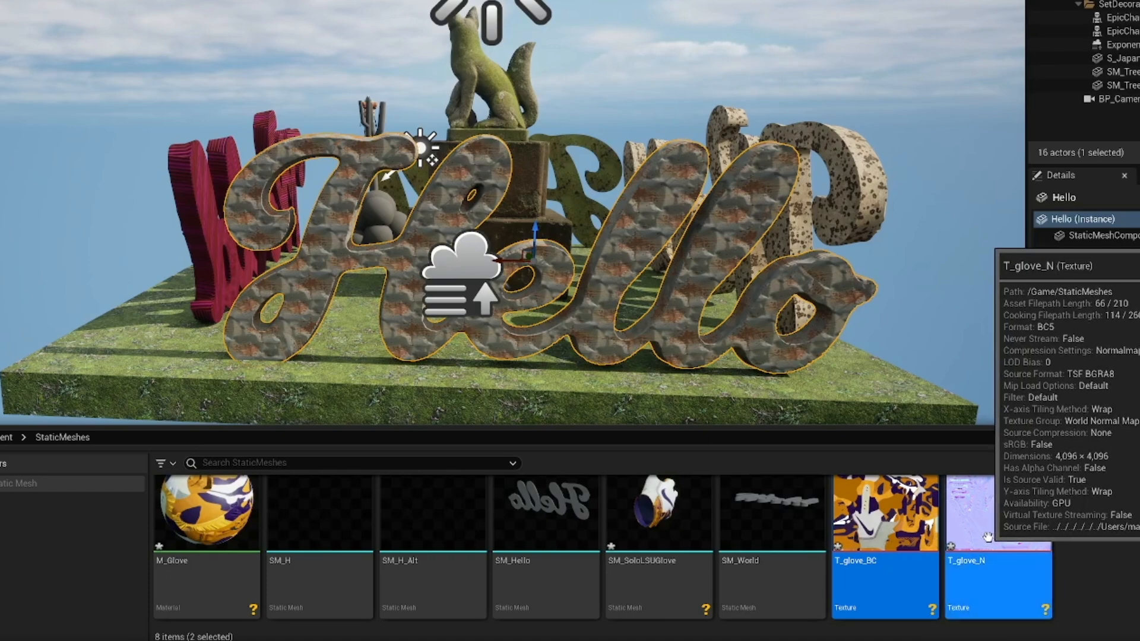
pyautogui.keyDown('ctrl'); pyautogui.click(188, 553); pyautogui.keyUp('ctrl')
pyautogui.moveTo(188, 552); pyautogui.dragTo(51, 596)
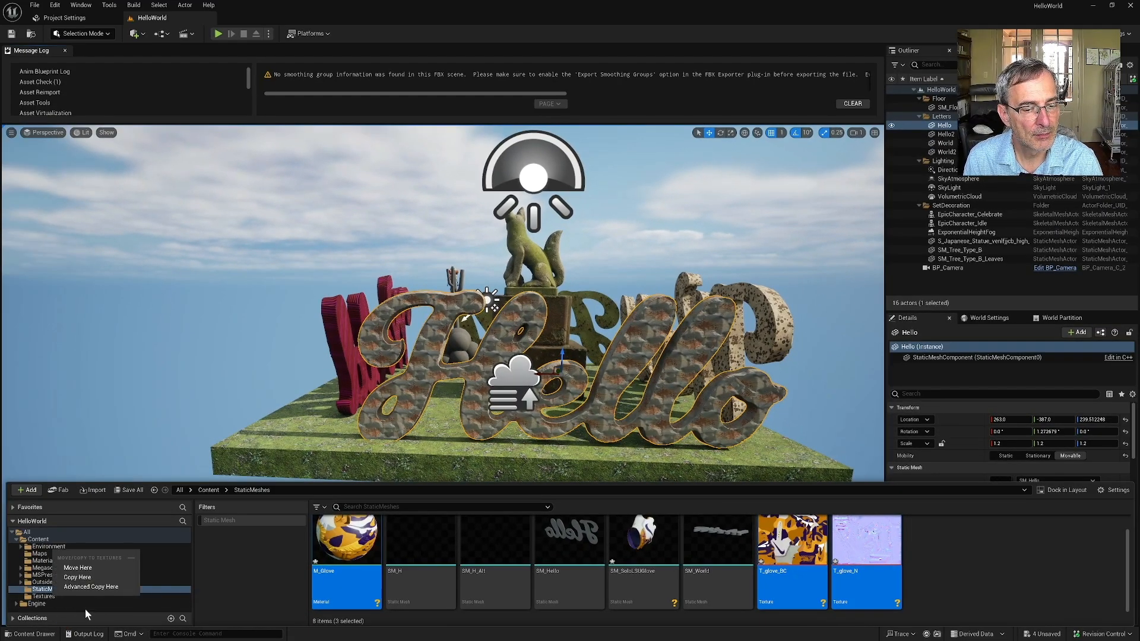
pyautogui.click(96, 571)
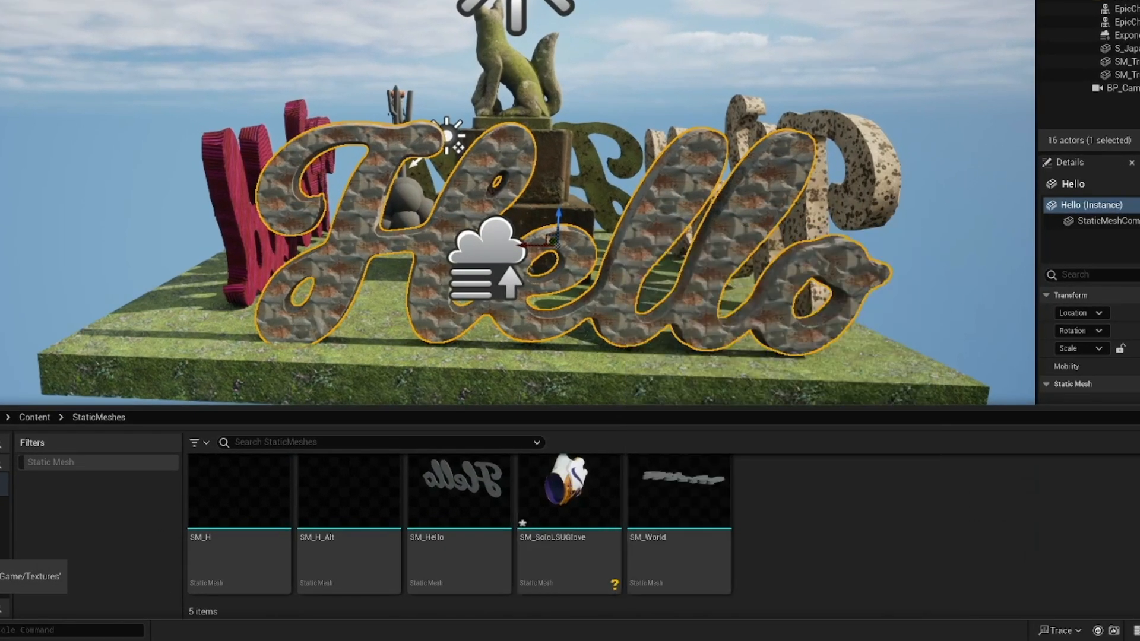
# Switch to P4V and examine the M_Glove, T_glove_BC and T_glove_N asset files in the default pending changelist
pyautogui.hotkey('alt', 'Tab')
pyautogui.hotkey('alt', 'Tab')
pyautogui.hotkey('alt', 'Tab')
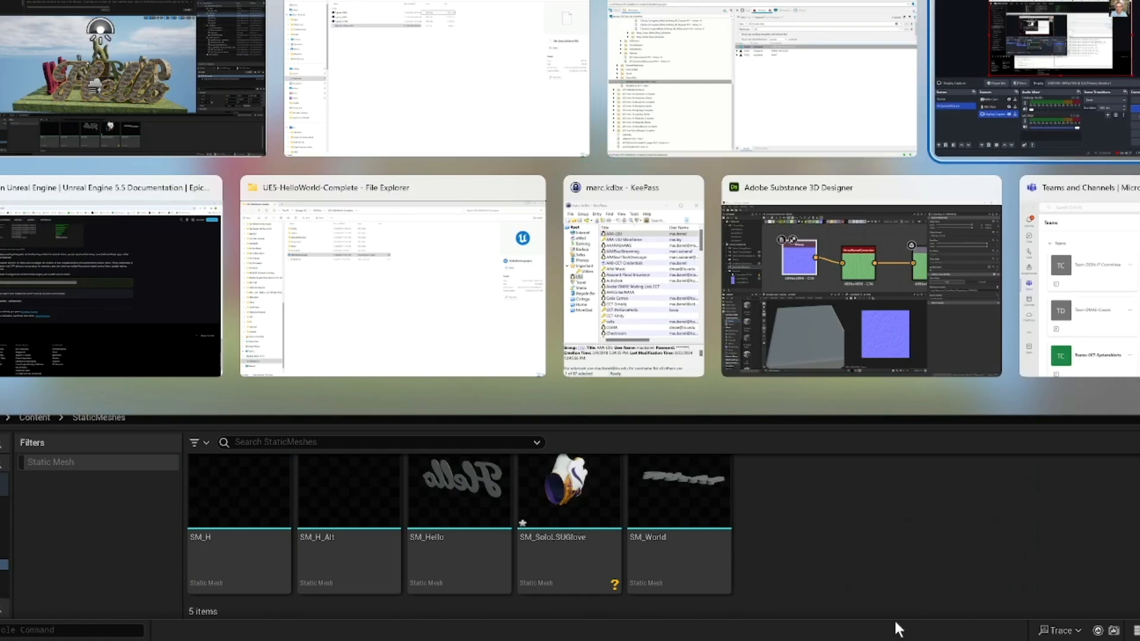
pyautogui.hotkey('alt', 'Tab')
pyautogui.hotkey('alt', 'Tab')
pyautogui.hotkey('alt', 'Tab')
pyautogui.hotkey('alt', 'Tab')
pyautogui.hotkey('alt', 'Tab')
pyautogui.hotkey('alt', 'Tab')
pyautogui.hotkey('alt', 'Tab')
pyautogui.hotkey('alt', 'Tab')
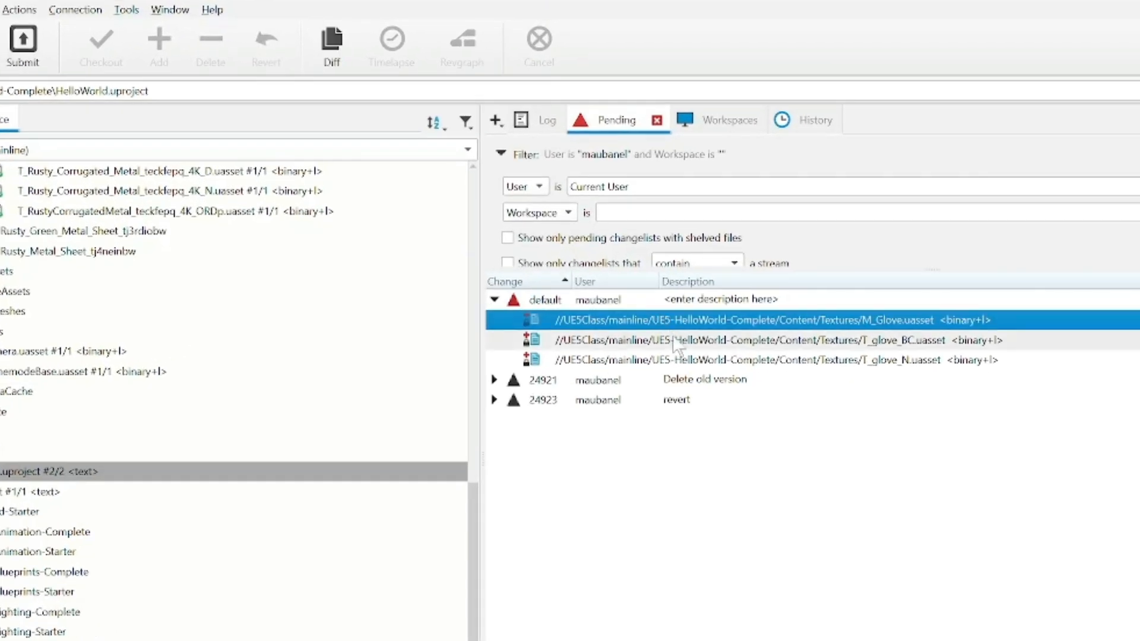
pyautogui.click(631, 331)
pyautogui.click(692, 364)
pyautogui.click(686, 336)
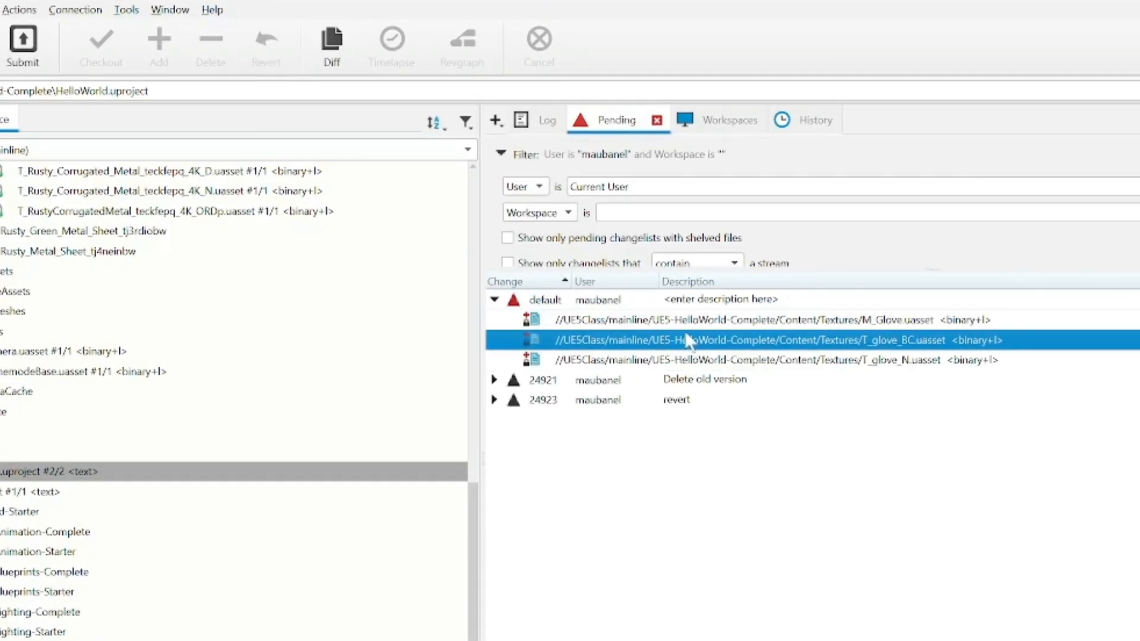
pyautogui.click(565, 320)
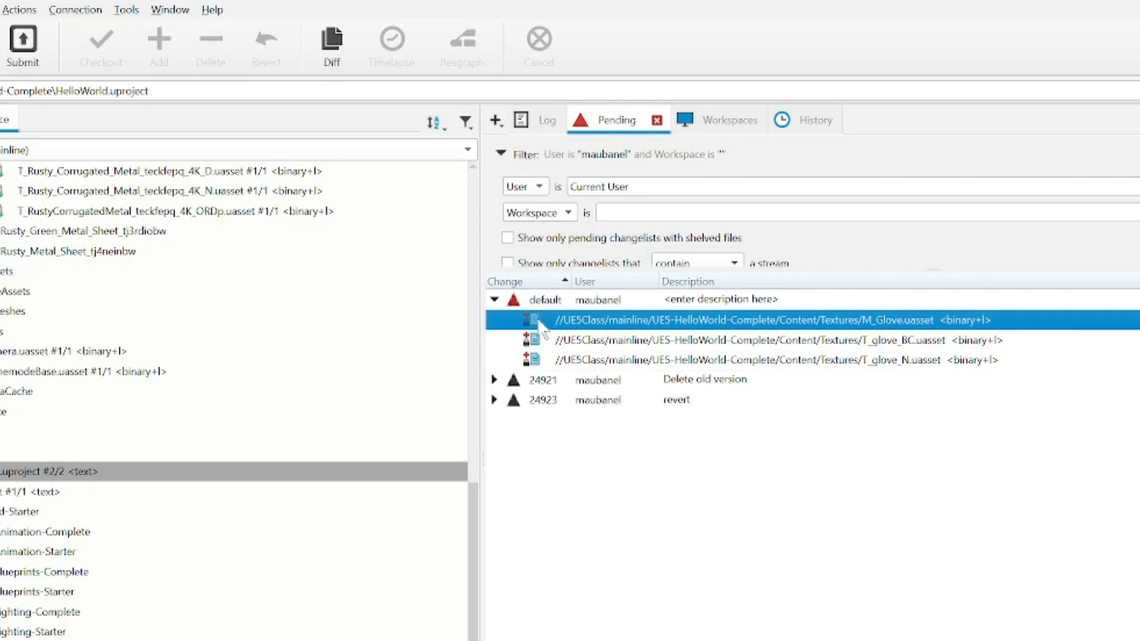
pyautogui.press('Down')
pyautogui.press('Down')
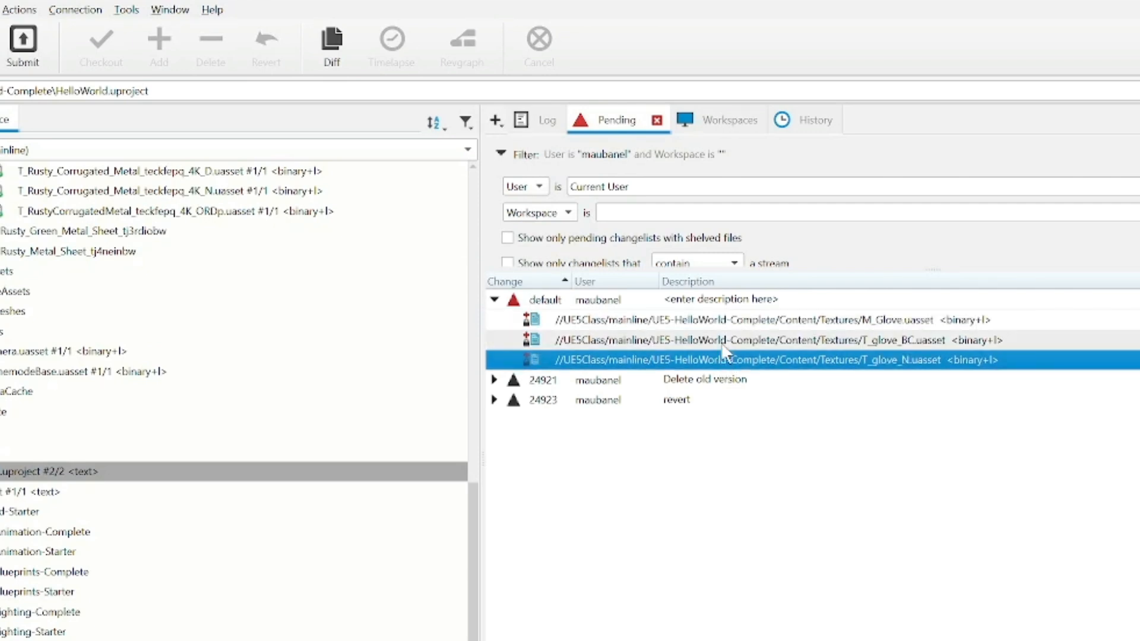
pyautogui.press('Up')
pyautogui.press('Up')
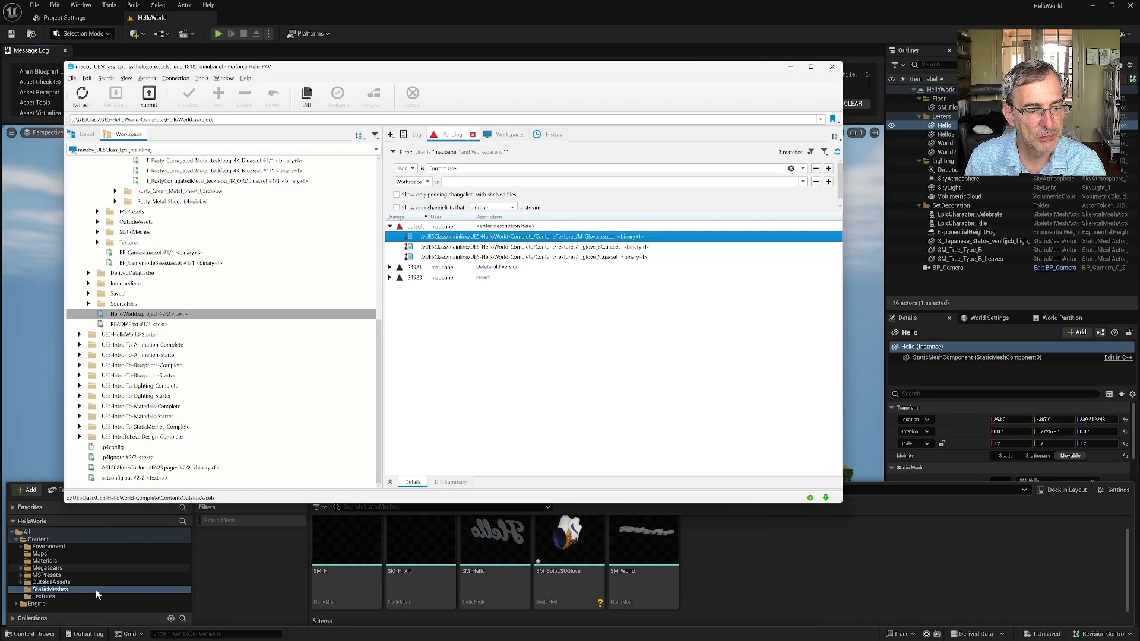
# Return to the Unreal Editor and import T_glove_R.PNG from File Explorer's Downloads folder into the Textures content folder
pyautogui.click(96, 591)
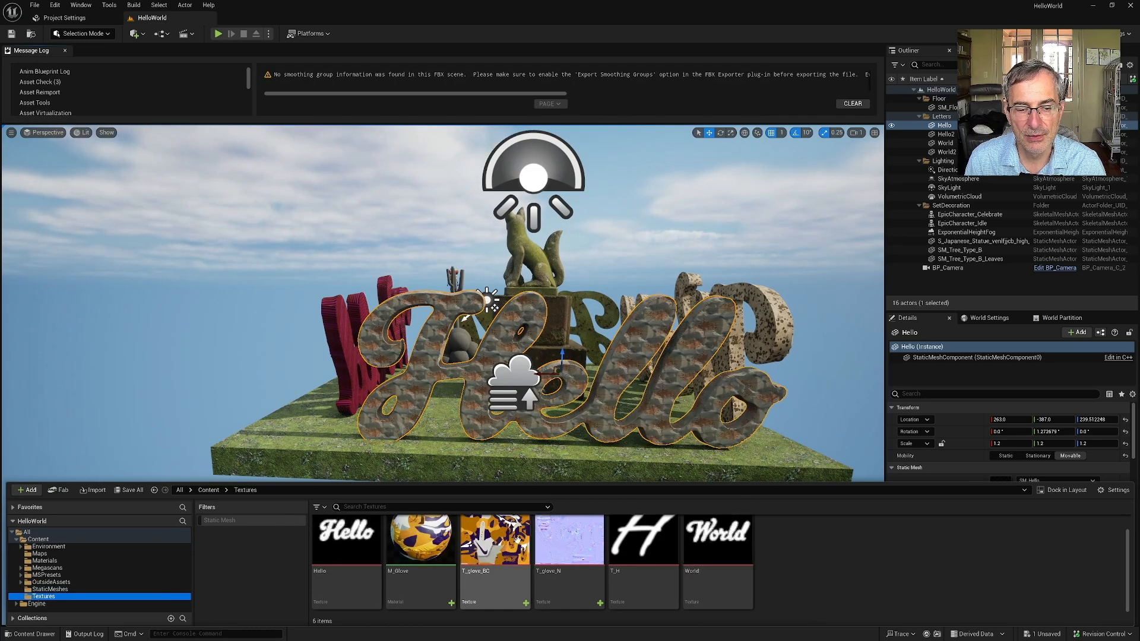
pyautogui.click(431, 537)
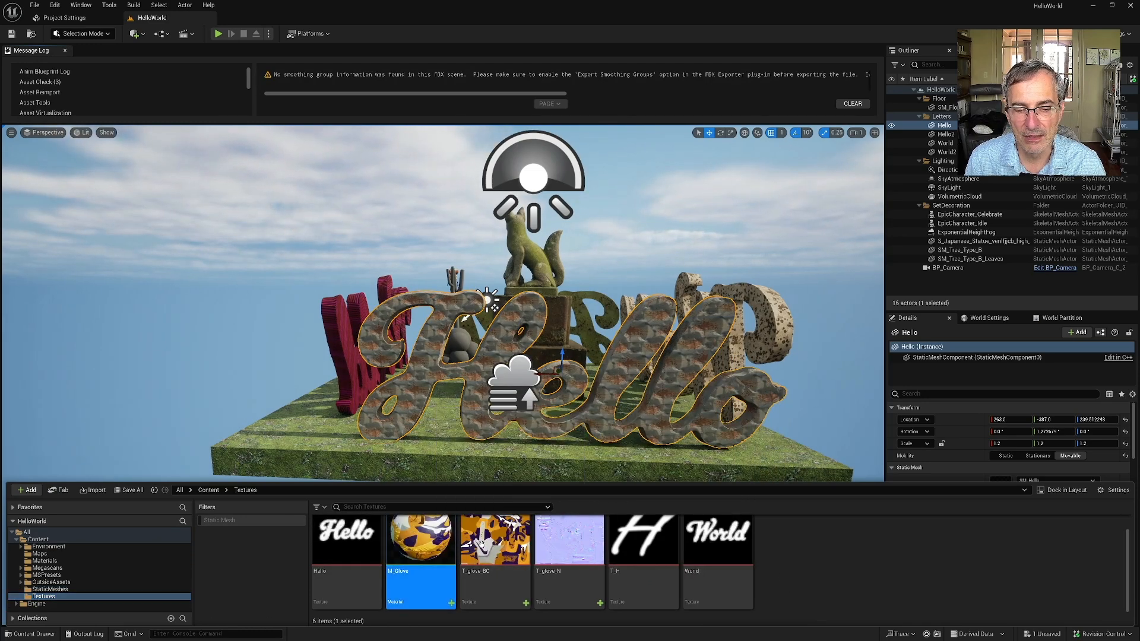
pyautogui.click(482, 540)
pyautogui.click(567, 539)
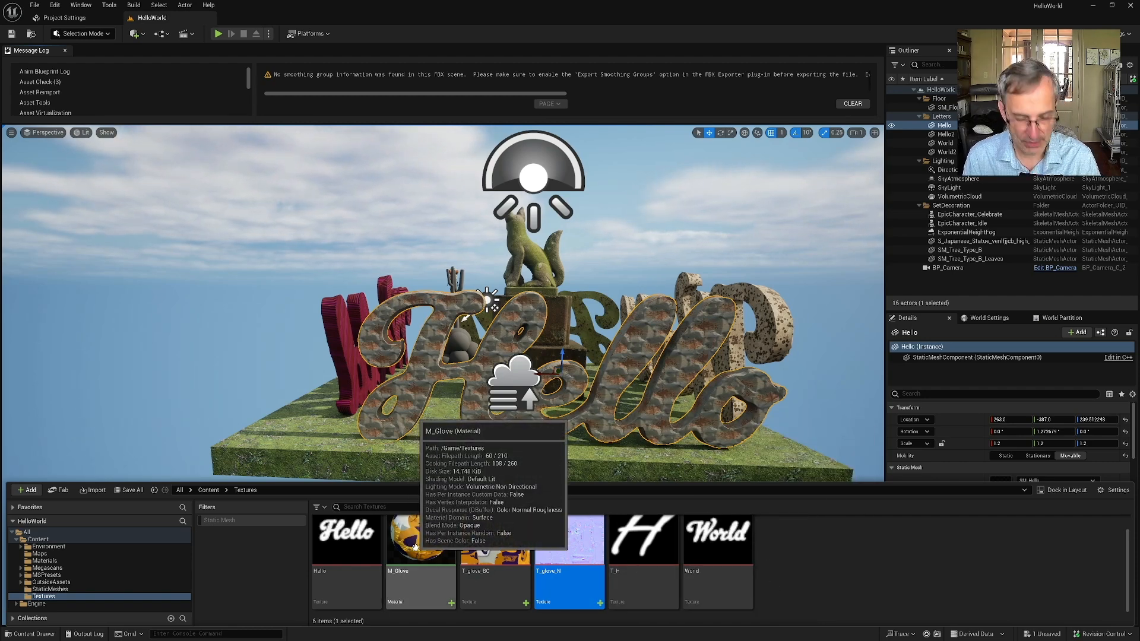
pyautogui.hotkey('alt', 'Tab')
pyautogui.hotkey('alt', 'Tab')
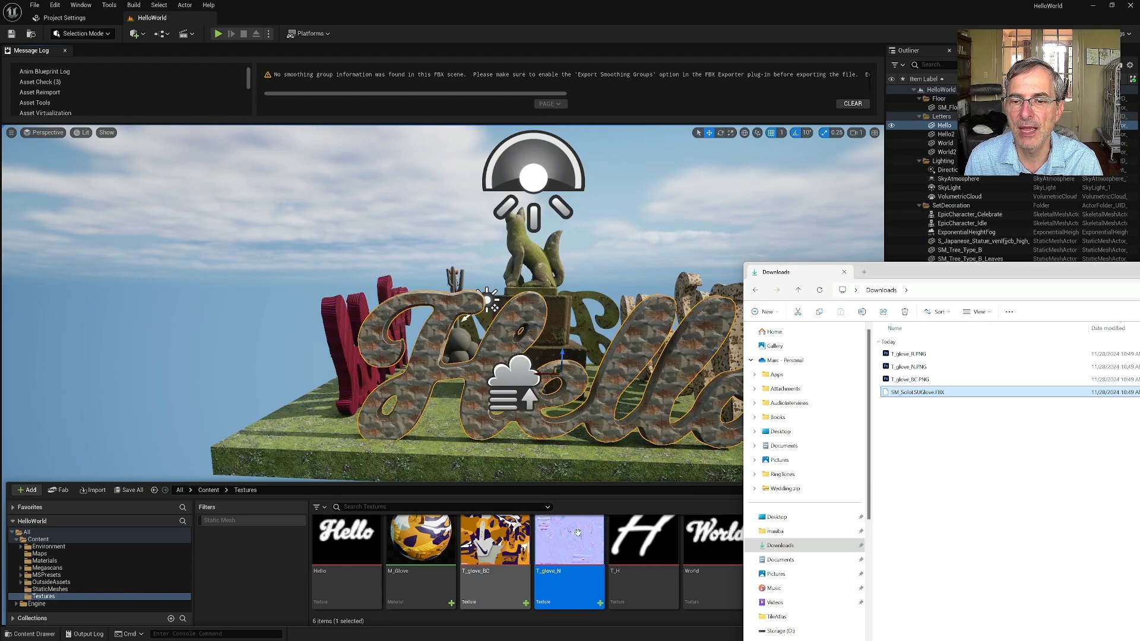
pyautogui.click(894, 356)
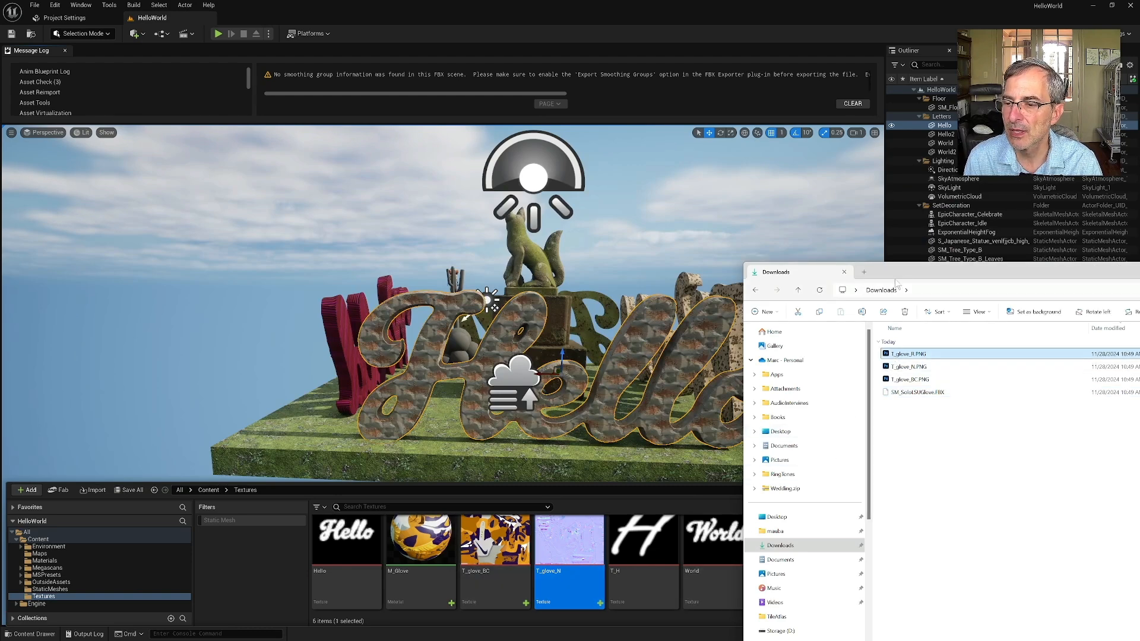
pyautogui.moveTo(896, 280); pyautogui.dragTo(1029, 304)
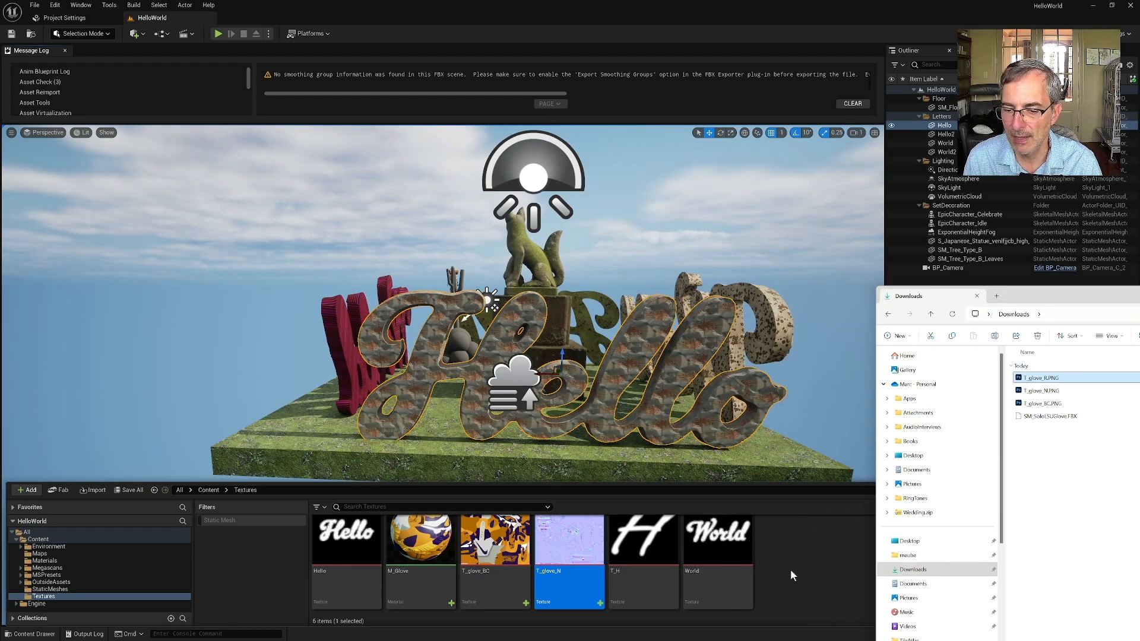
pyautogui.moveTo(789, 569); pyautogui.dragTo(789, 569)
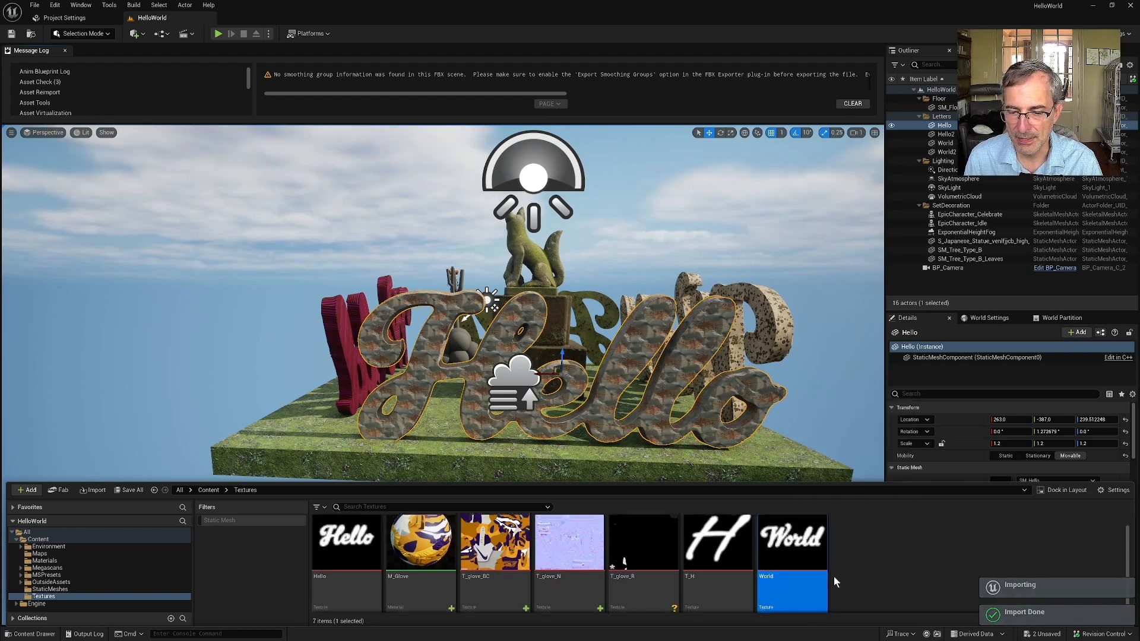
# Set the T_glove_R texture's compression to Masks (no sRGB), save the asset and close its editor
pyautogui.doubleClick(662, 567)
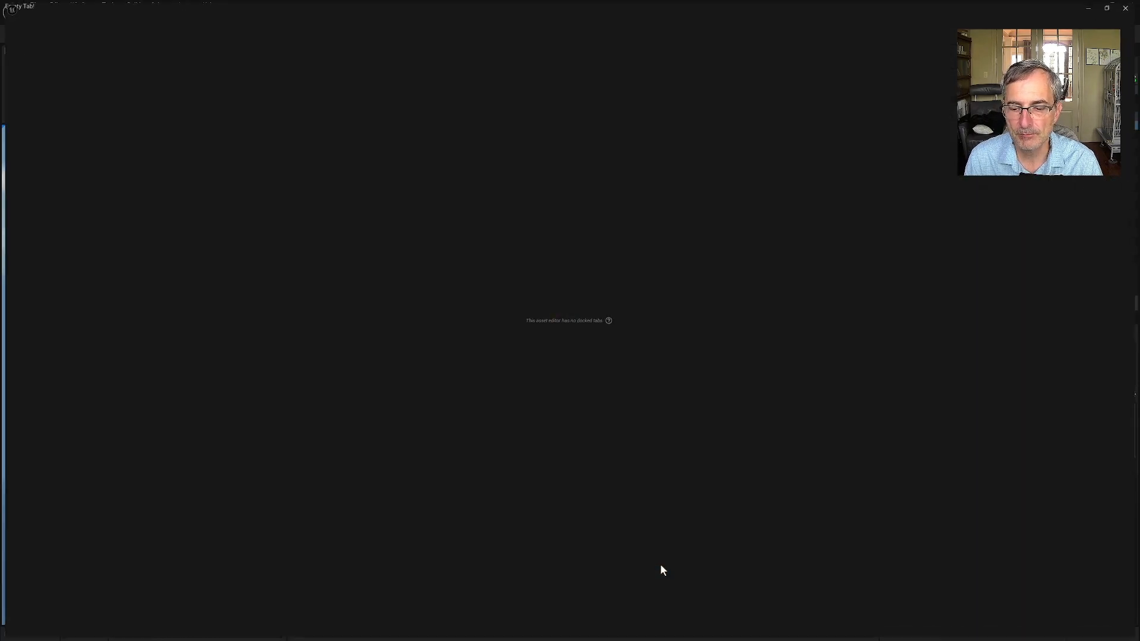
pyautogui.click(934, 265)
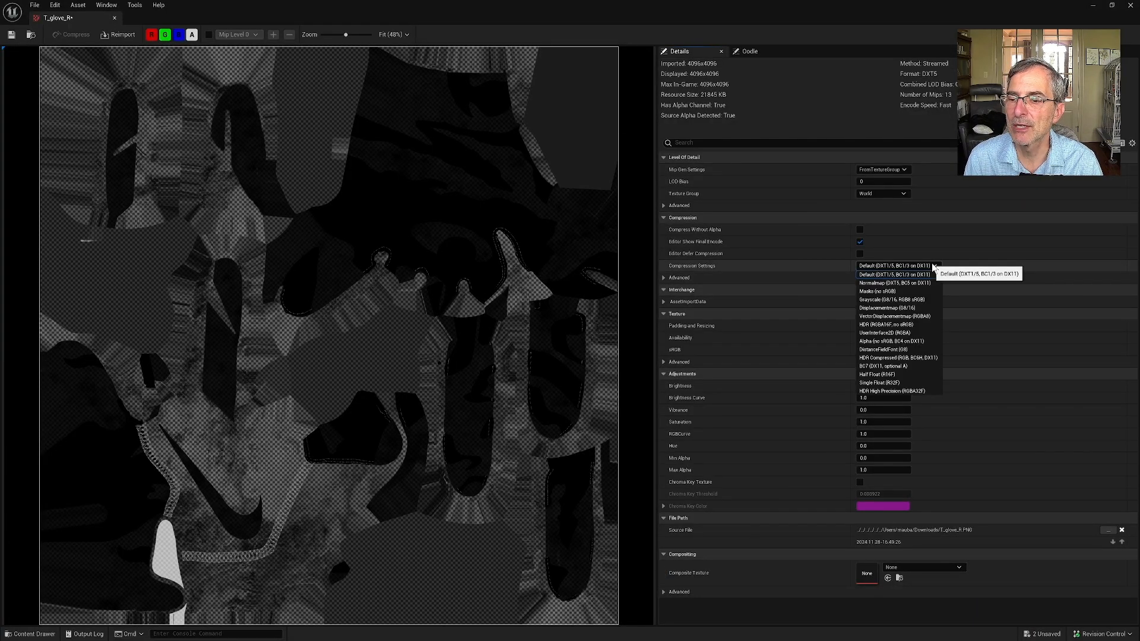
pyautogui.click(914, 291)
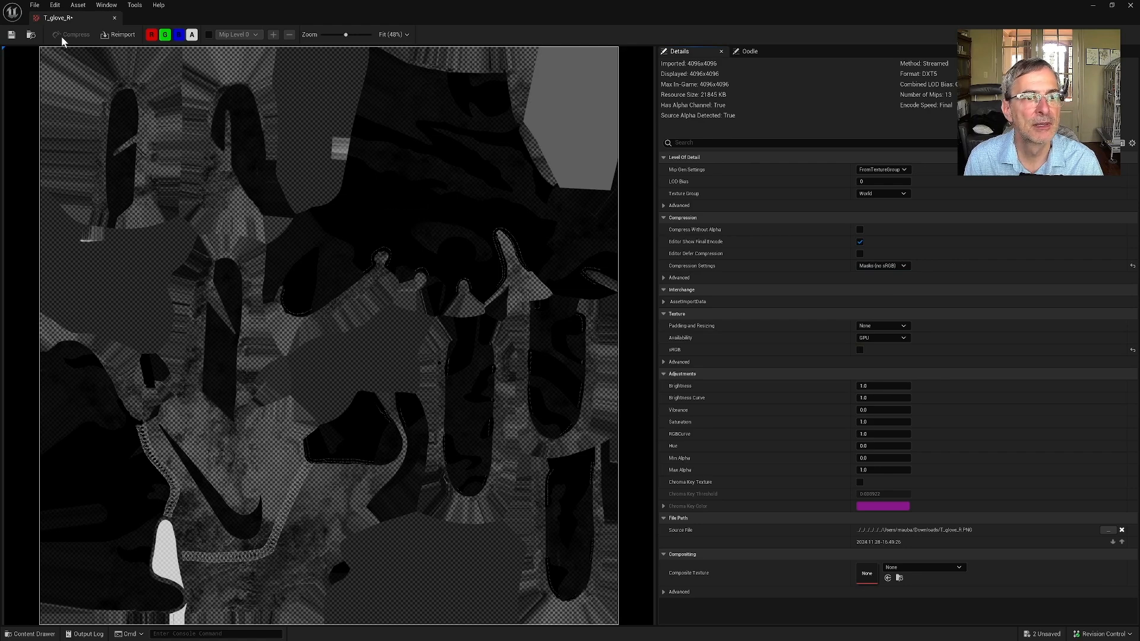
pyautogui.click(24, 38)
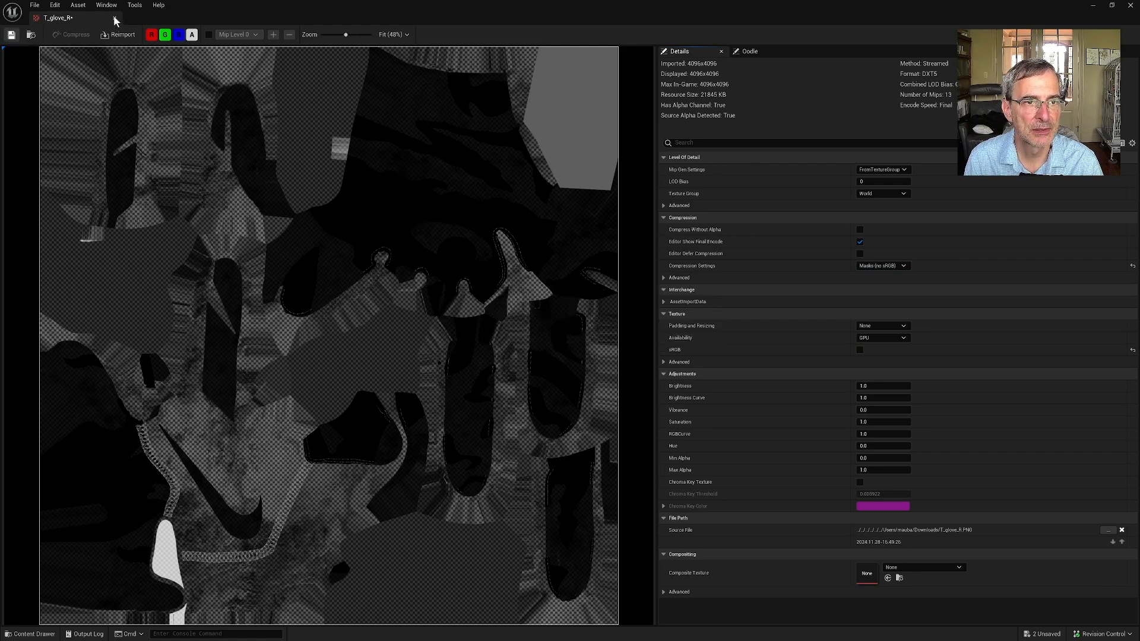
pyautogui.click(115, 18)
# Inspect the compression and sRGB settings of the T_glove_N normal map, and close its editor
pyautogui.click(15, 634)
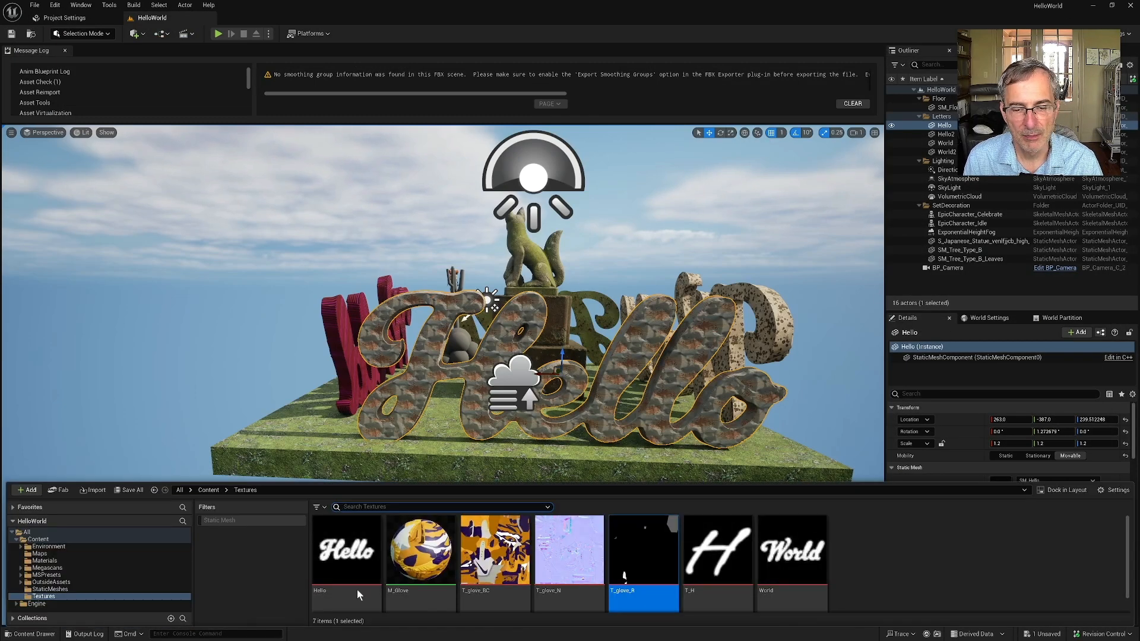
pyautogui.click(590, 557)
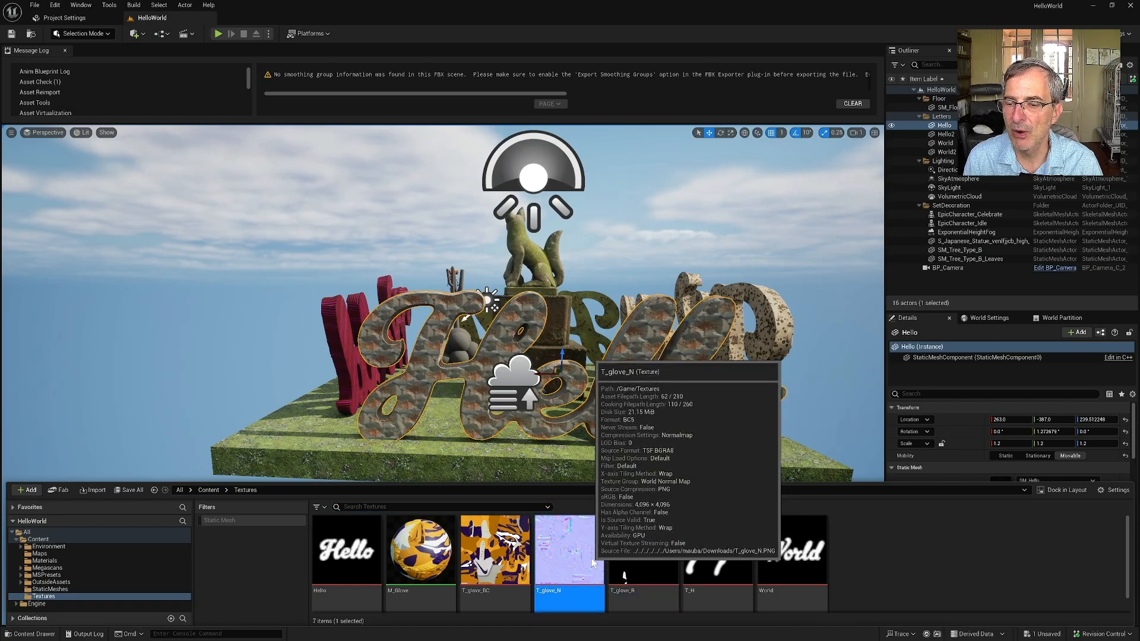
pyautogui.doubleClick(593, 563)
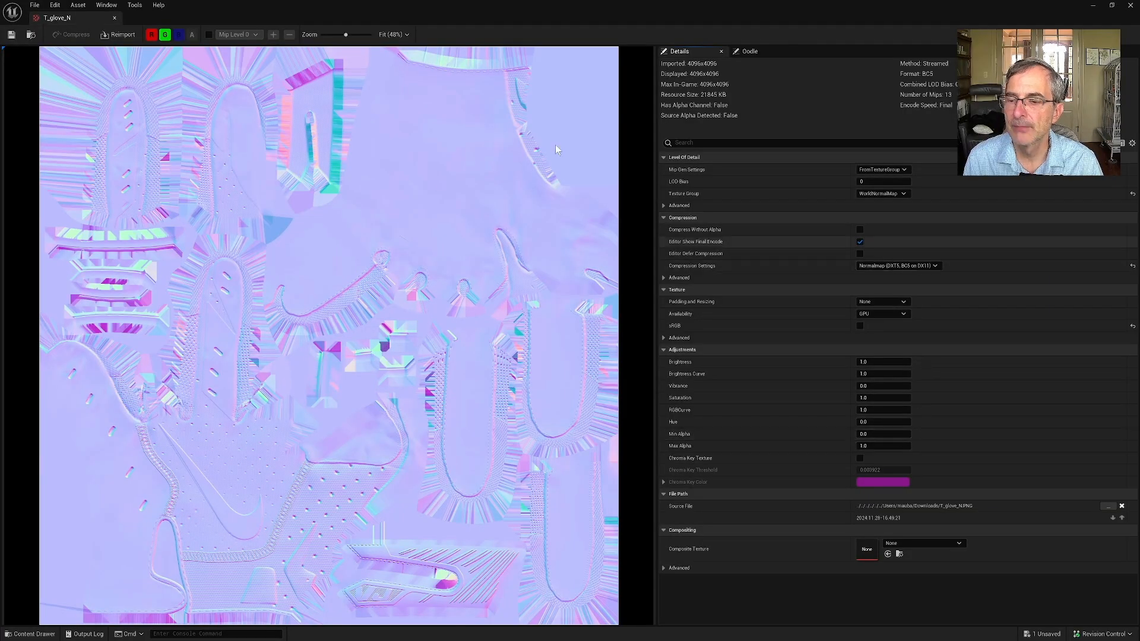
pyautogui.click(114, 18)
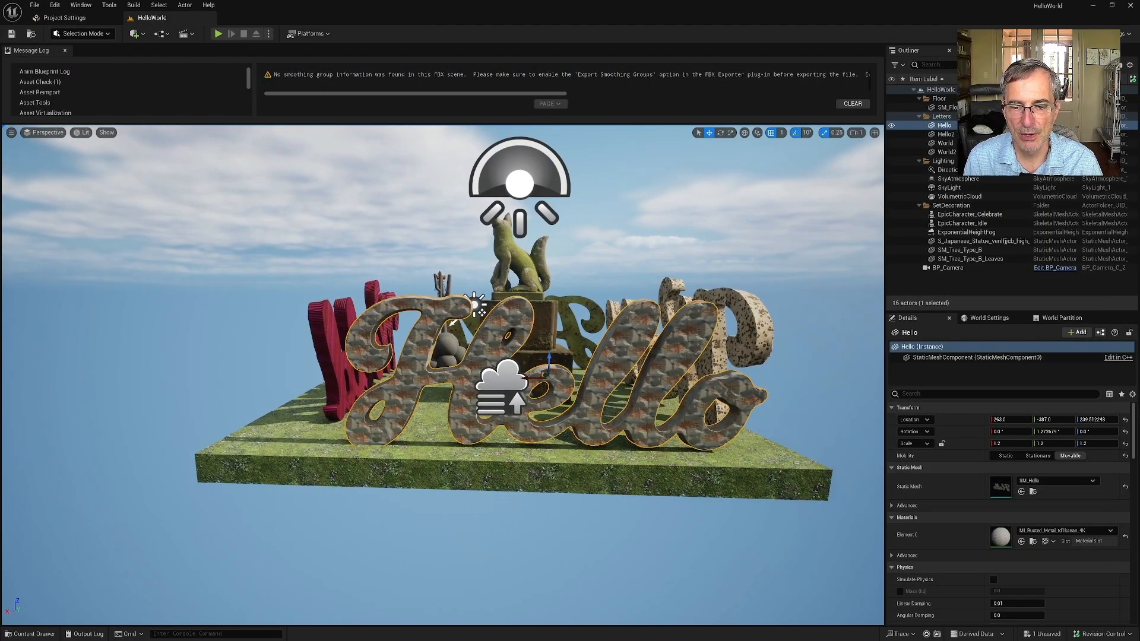
# Save the remaining unsaved content and show the Textures folder's assets again
pyautogui.click(28, 631)
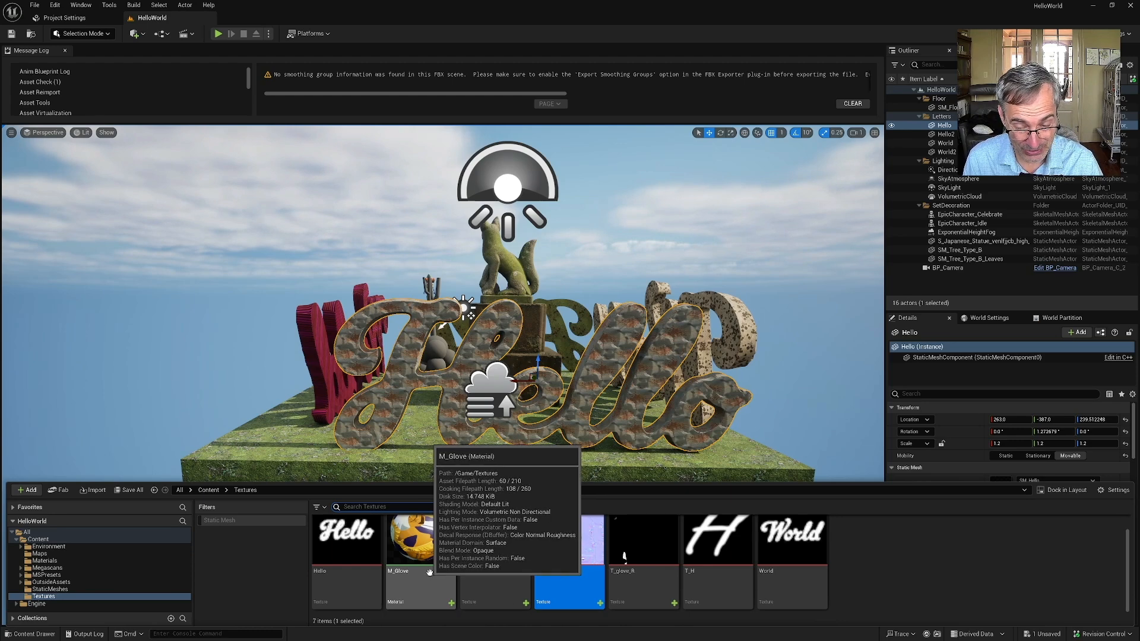
pyautogui.click(1046, 634)
pyautogui.click(641, 425)
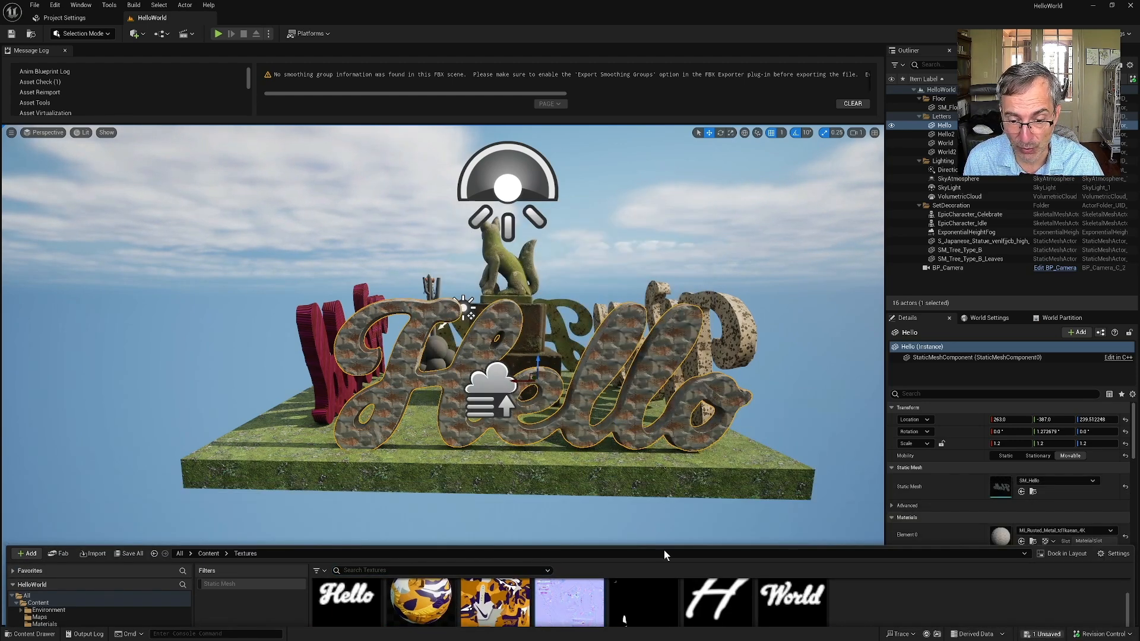
pyautogui.click(32, 633)
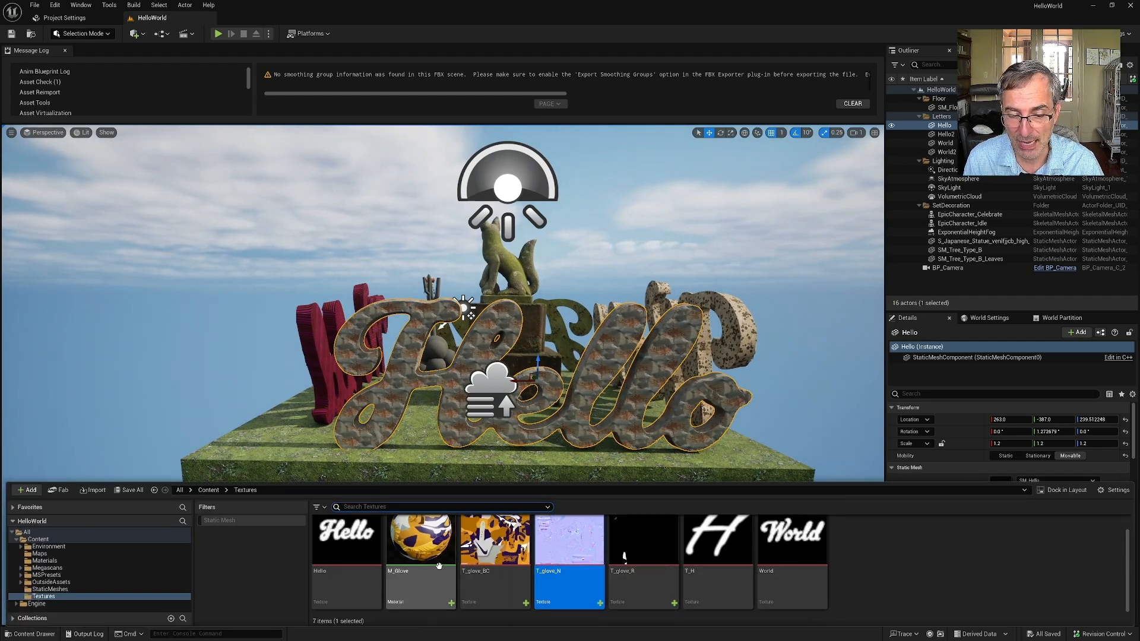
# Switch to P4V and review the glove mesh, material and texture files in the default pending changelist
pyautogui.hotkey('alt', 'Tab')
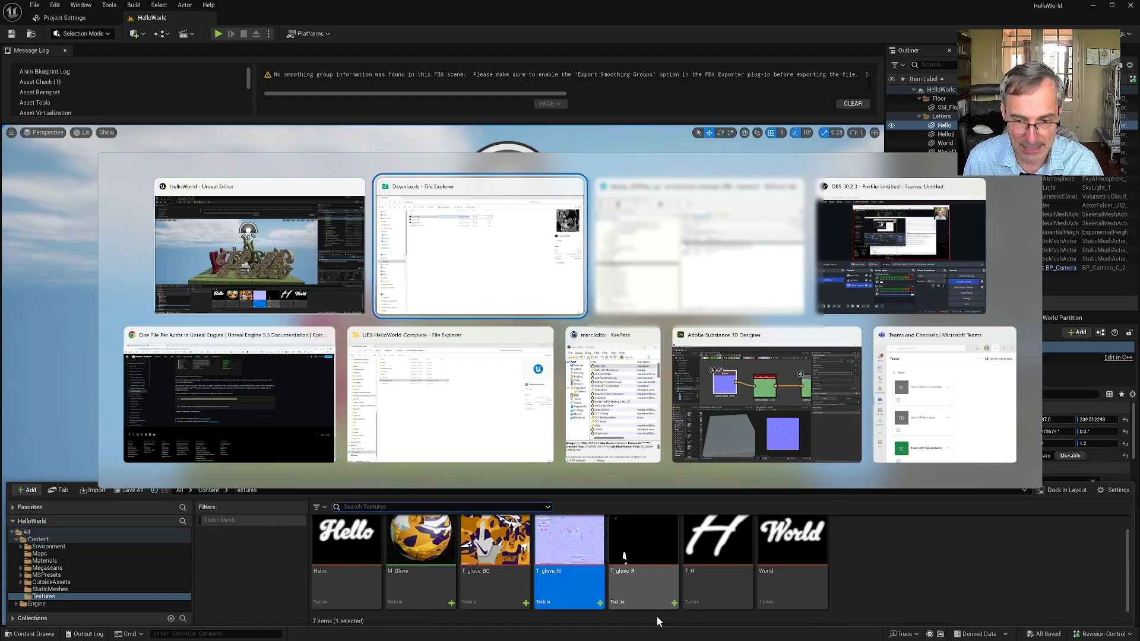
pyautogui.hotkey('alt', 'Tab')
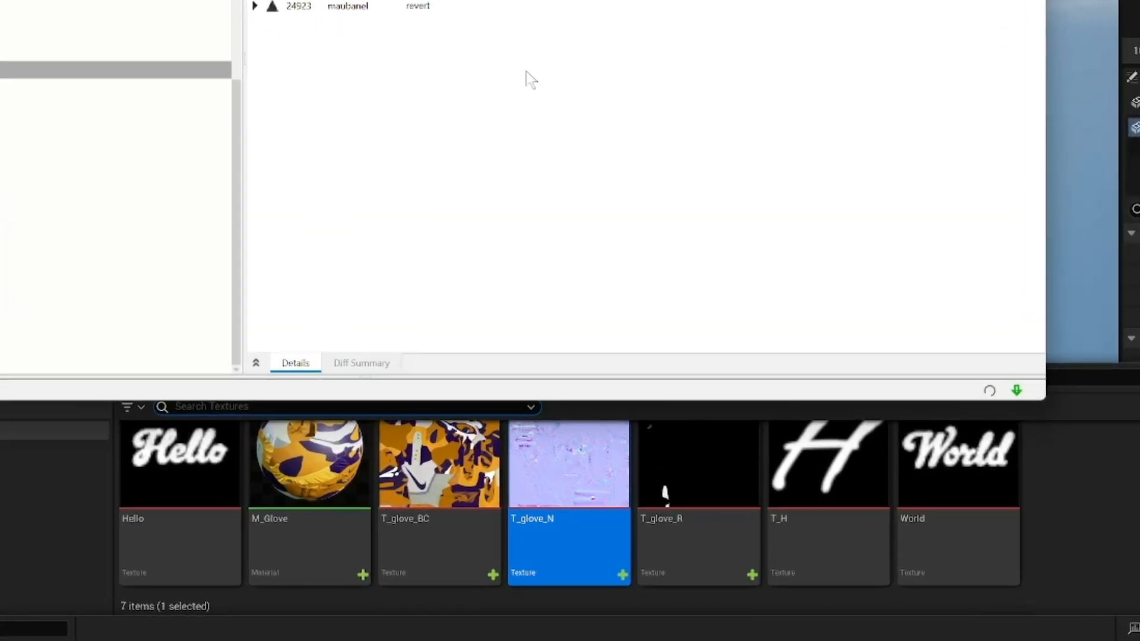
pyautogui.scroll(1, 537, 78)
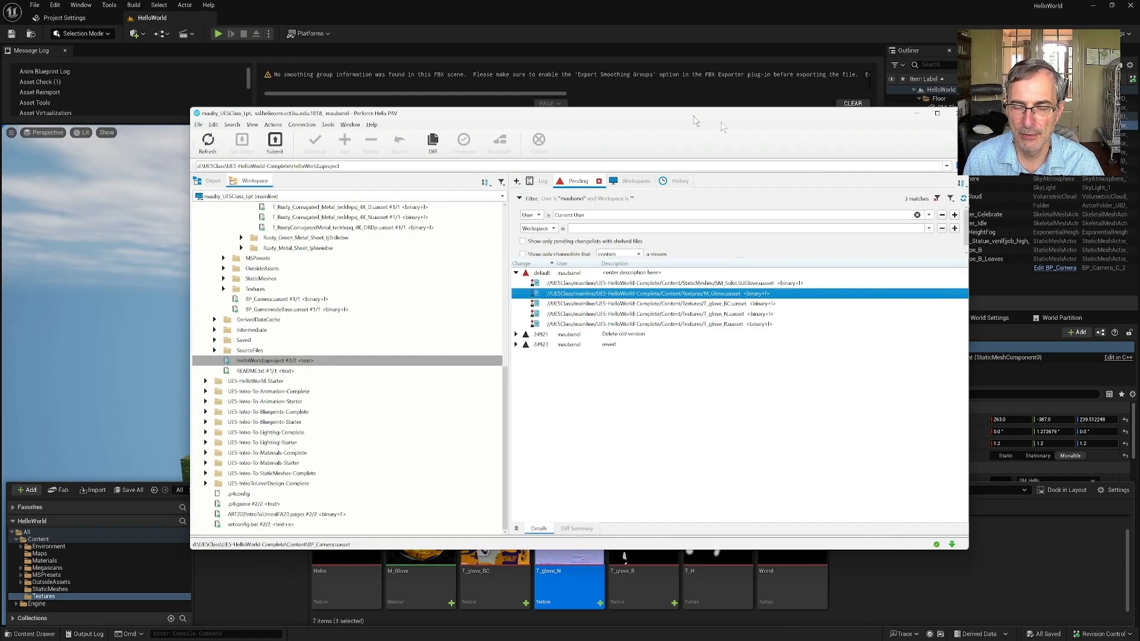
pyautogui.moveTo(693, 116); pyautogui.dragTo(741, 122)
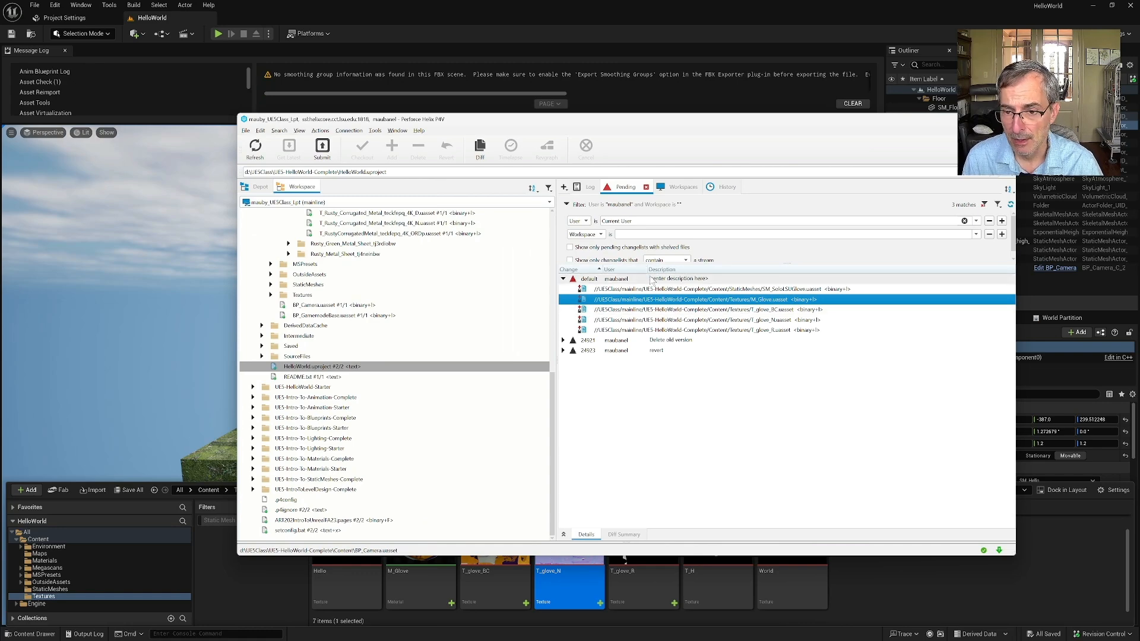
# Submit the five new glove assets from the Unreal Editor with a changelist description about files added to Perforce
pyautogui.click(1086, 611)
pyautogui.click(1101, 634)
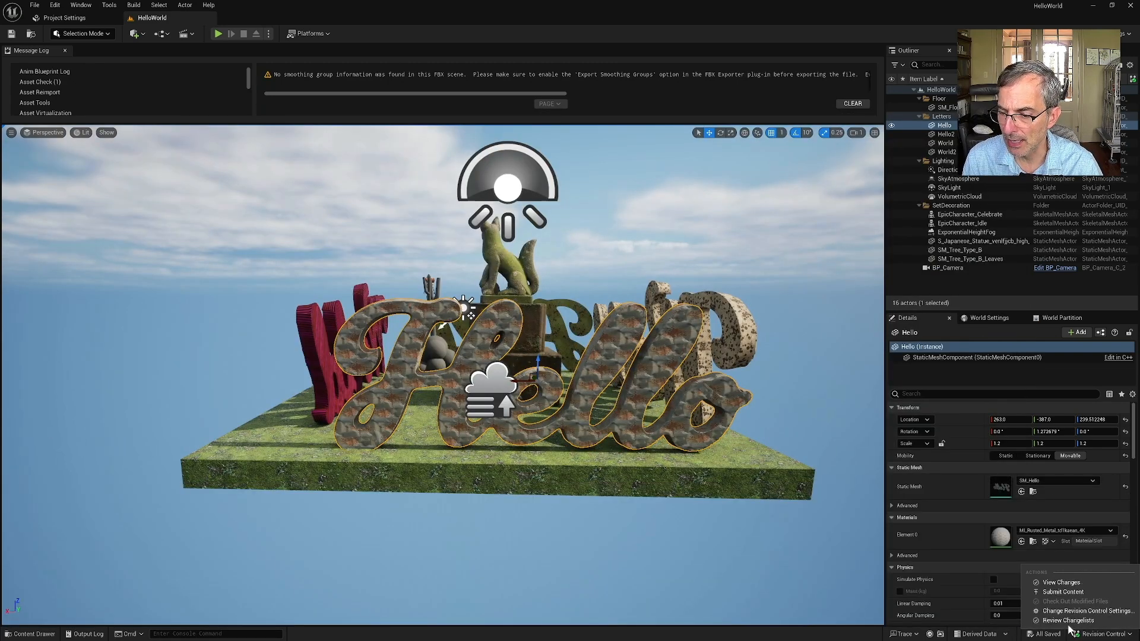
pyautogui.click(1047, 593)
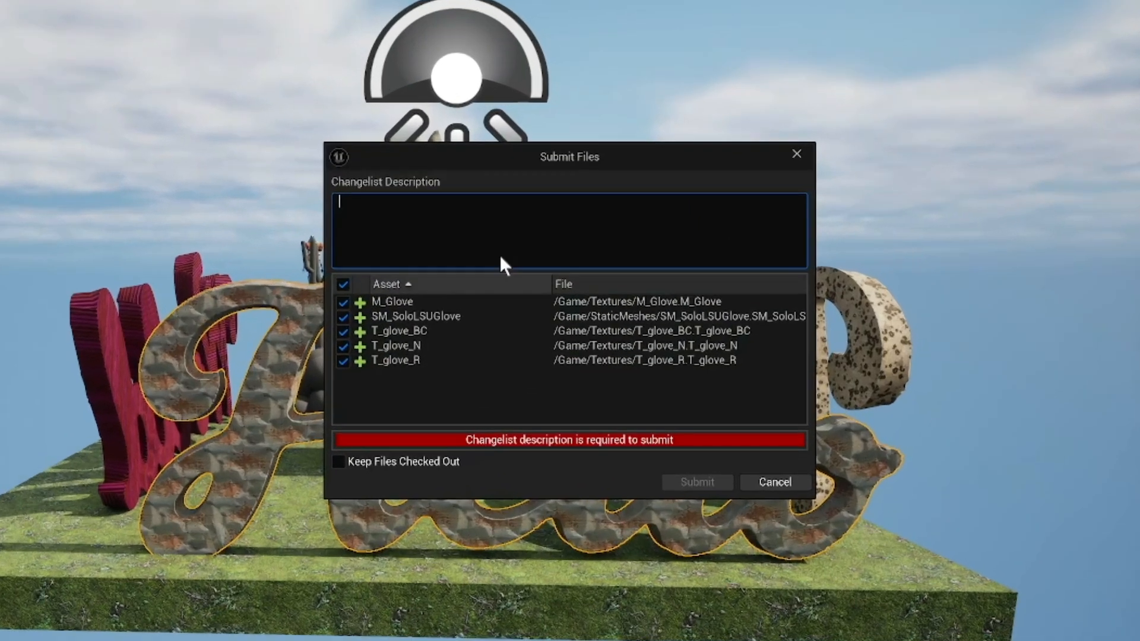
pyautogui.write('AS')
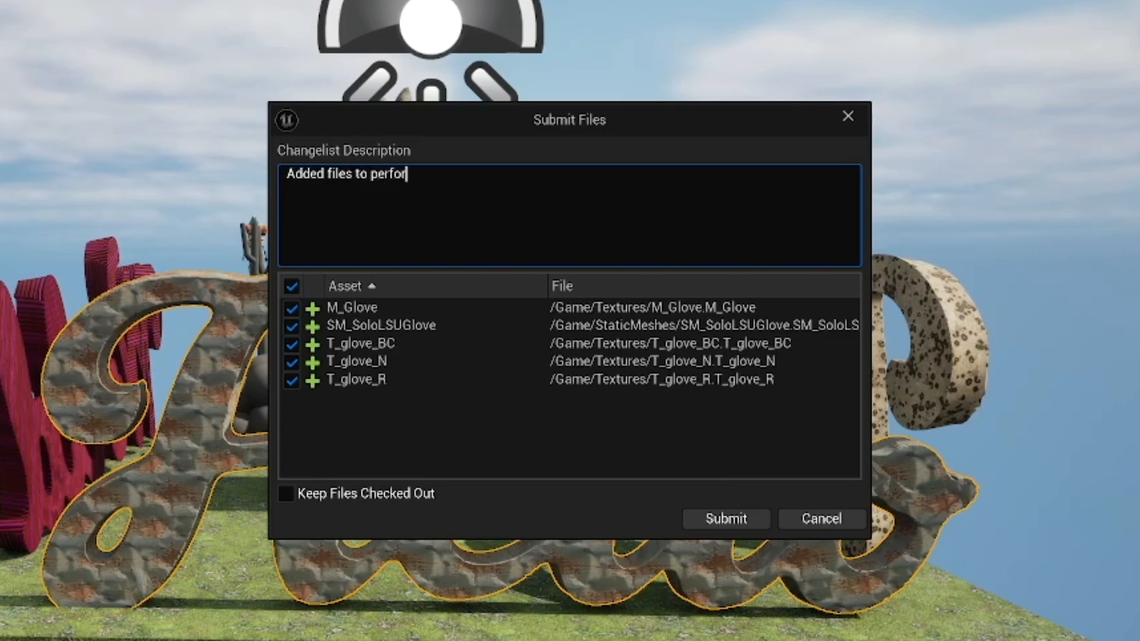
pyautogui.click(710, 518)
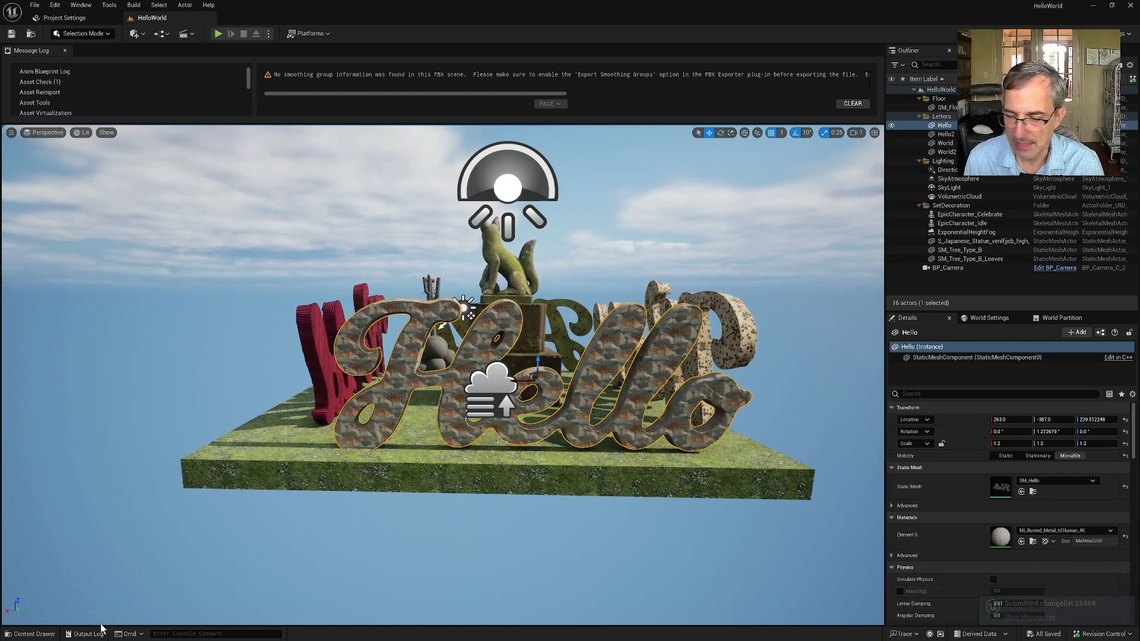
# Check the submitted assets in the Textures content folder, and switch to P4V to refresh the pending changelists
pyautogui.click(37, 635)
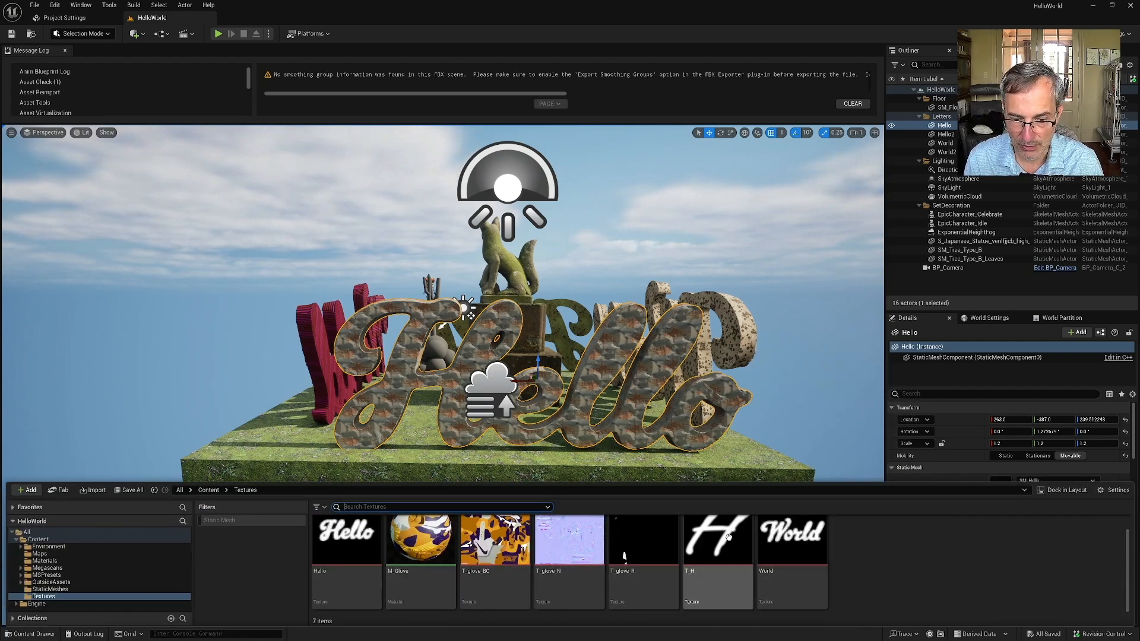
pyautogui.hotkey('alt', 'Tab')
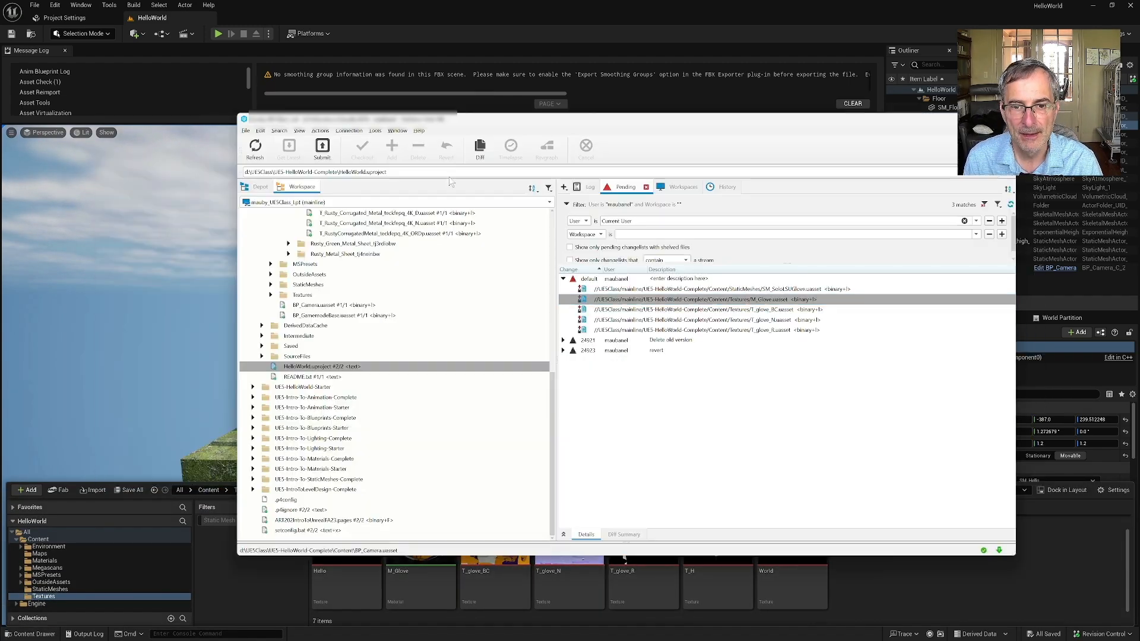
pyautogui.click(249, 151)
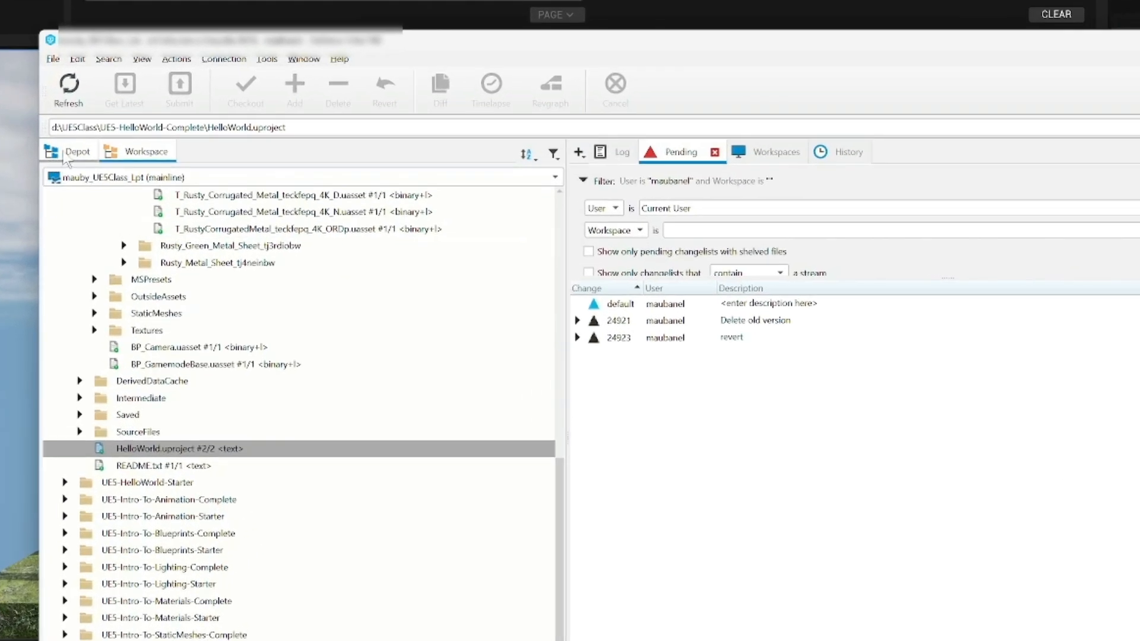
# Examine the submitted glove material and textures in the depot's UE5-HelloWorld-Complete/Content/Textures folder
pyautogui.click(259, 186)
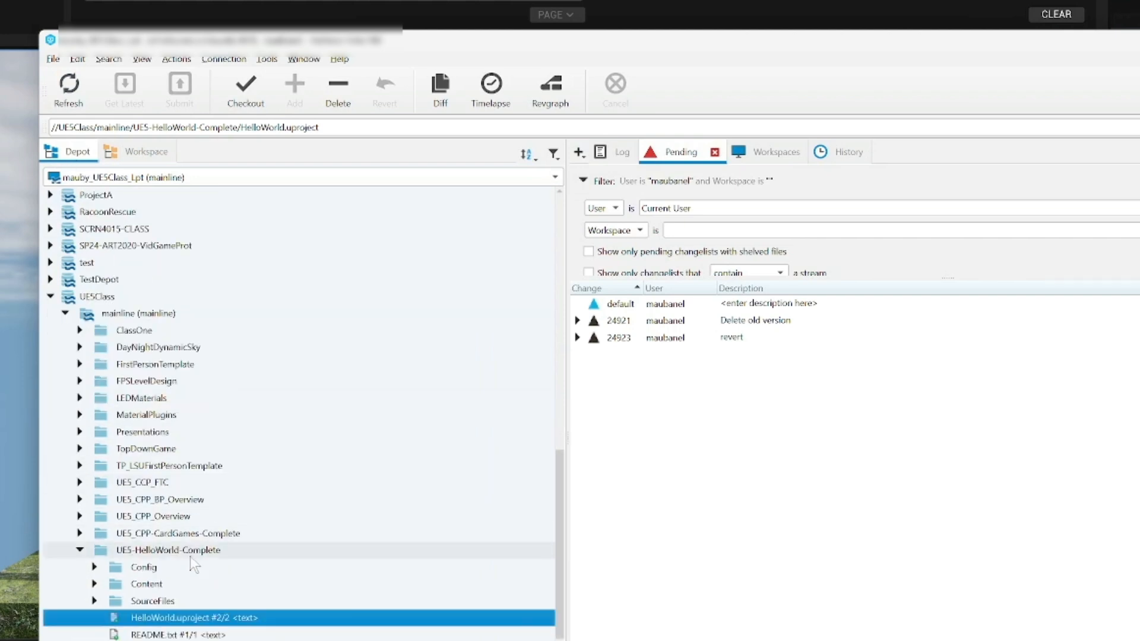
pyautogui.scroll(-2, 190, 573)
pyautogui.click(94, 482)
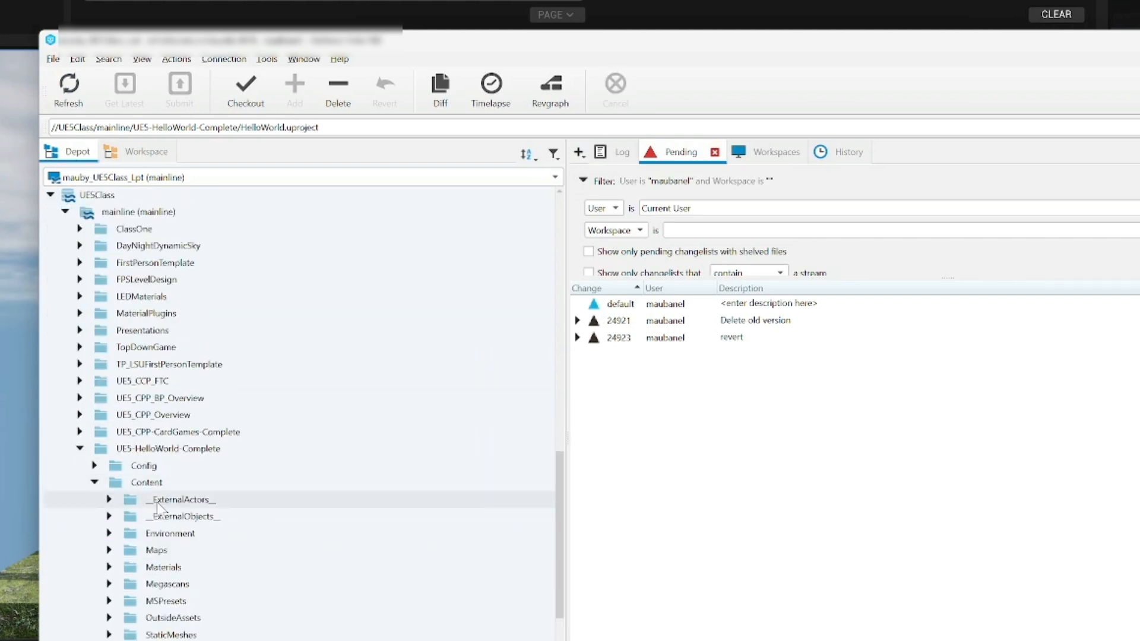
pyautogui.scroll(-2, 159, 505)
pyautogui.click(110, 546)
pyautogui.scroll(-2, 216, 578)
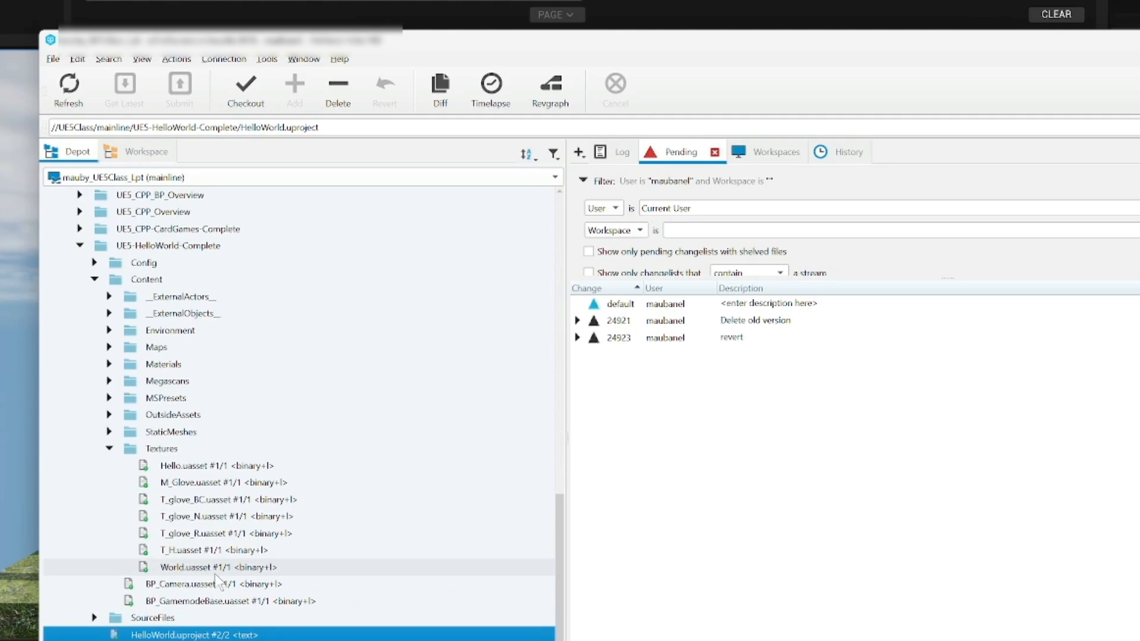
pyautogui.click(215, 552)
pyautogui.click(208, 536)
pyautogui.click(205, 519)
pyautogui.click(203, 505)
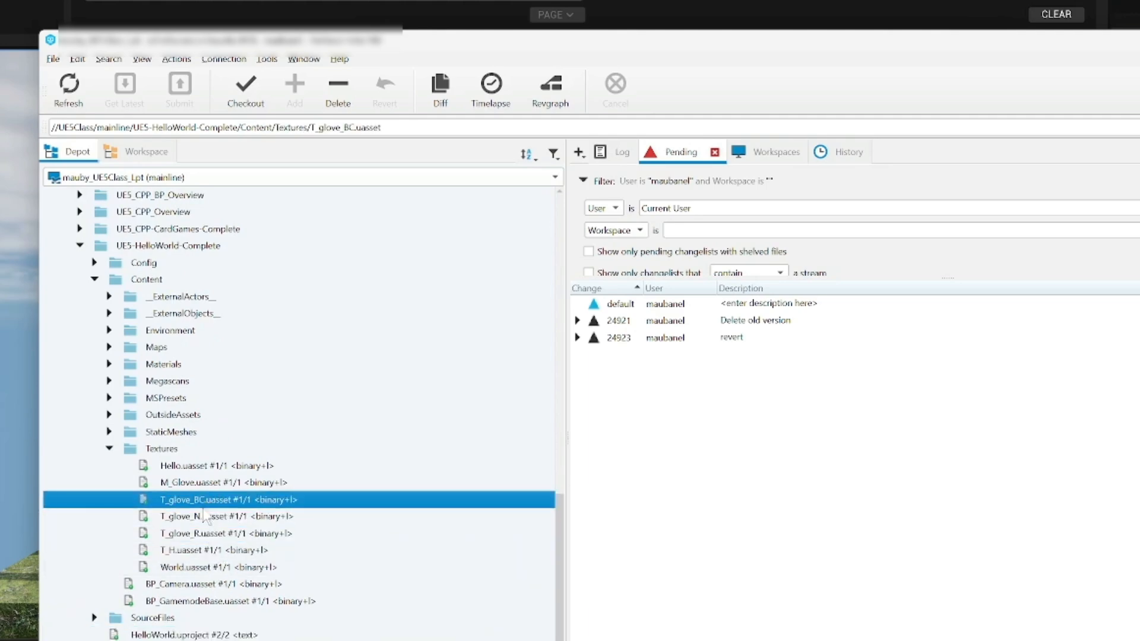
pyautogui.click(204, 517)
pyautogui.click(209, 533)
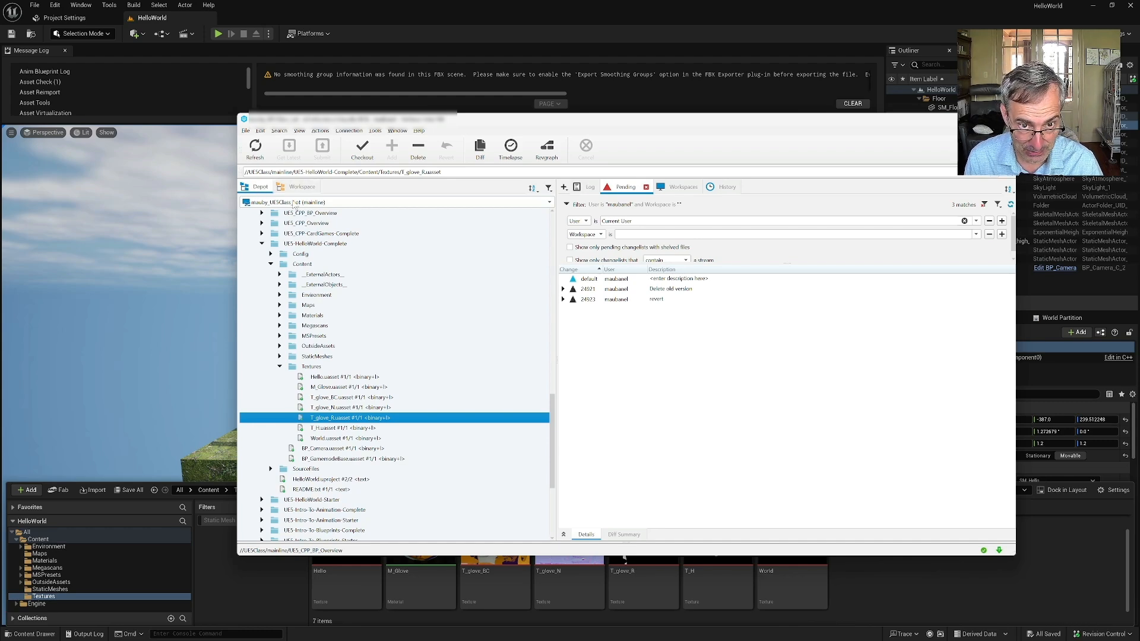
# Examine the local UE5-HelloWorld-Complete content folders in the P4V workspace tree, including the rusty corrugated metal textures
pyautogui.click(303, 244)
pyautogui.click(295, 188)
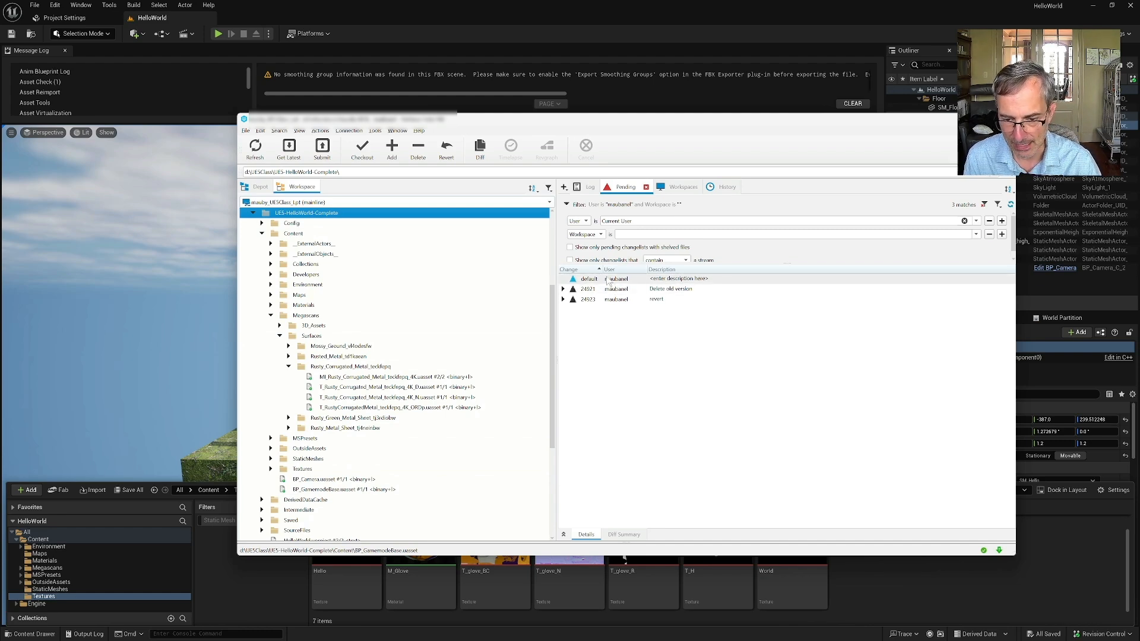
pyautogui.click(541, 5)
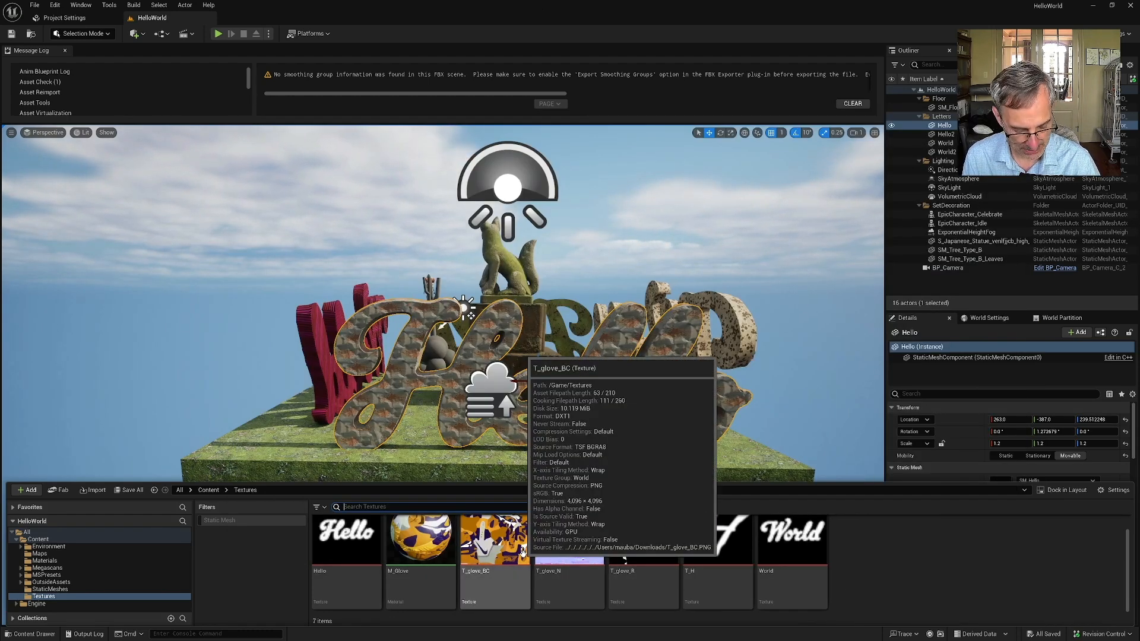
pyautogui.hotkey('alt', 'Tab')
pyautogui.click(413, 399)
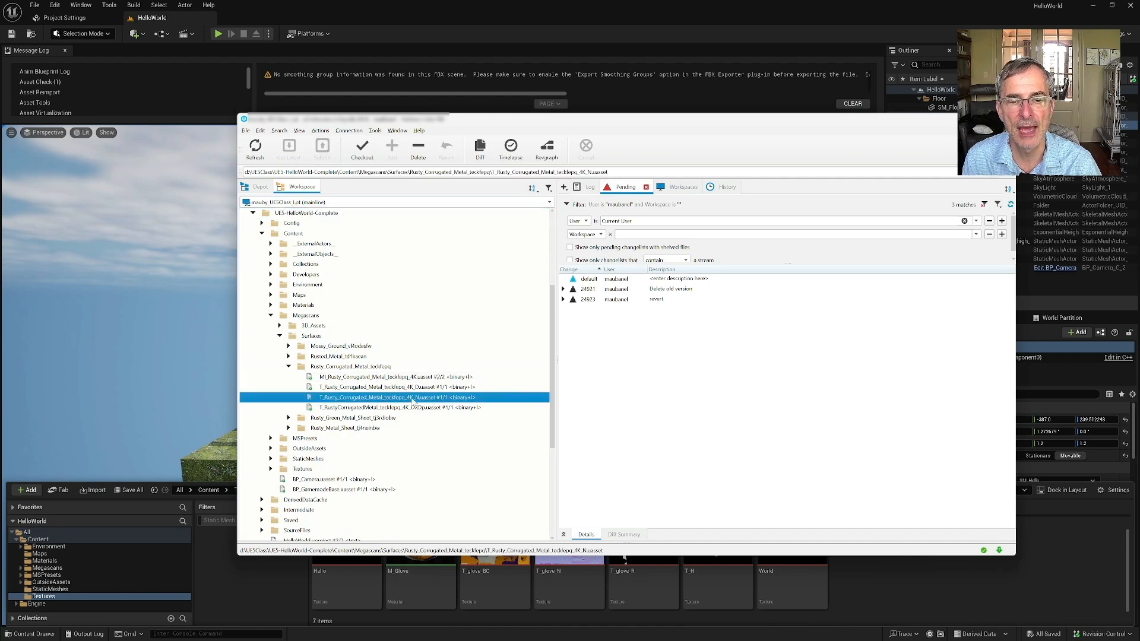
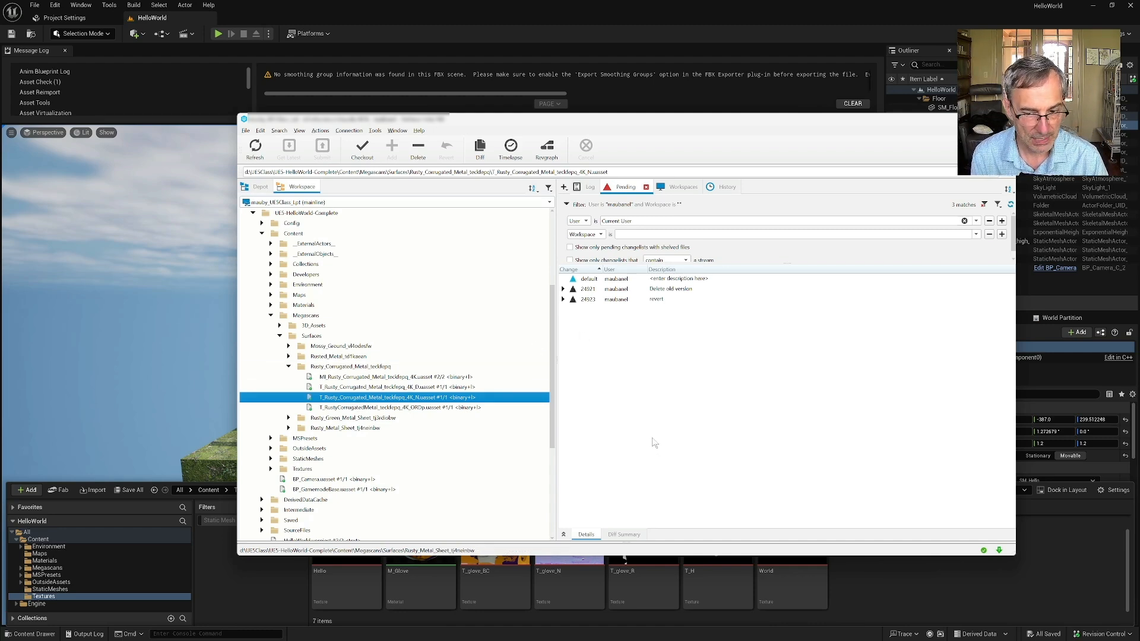
# Switch to the Unreal Editor, place the SM_SoloLSUGlove mesh at the grass platform's edge beside the Hello letters, and scale it to 5 on all axes
pyautogui.click(912, 614)
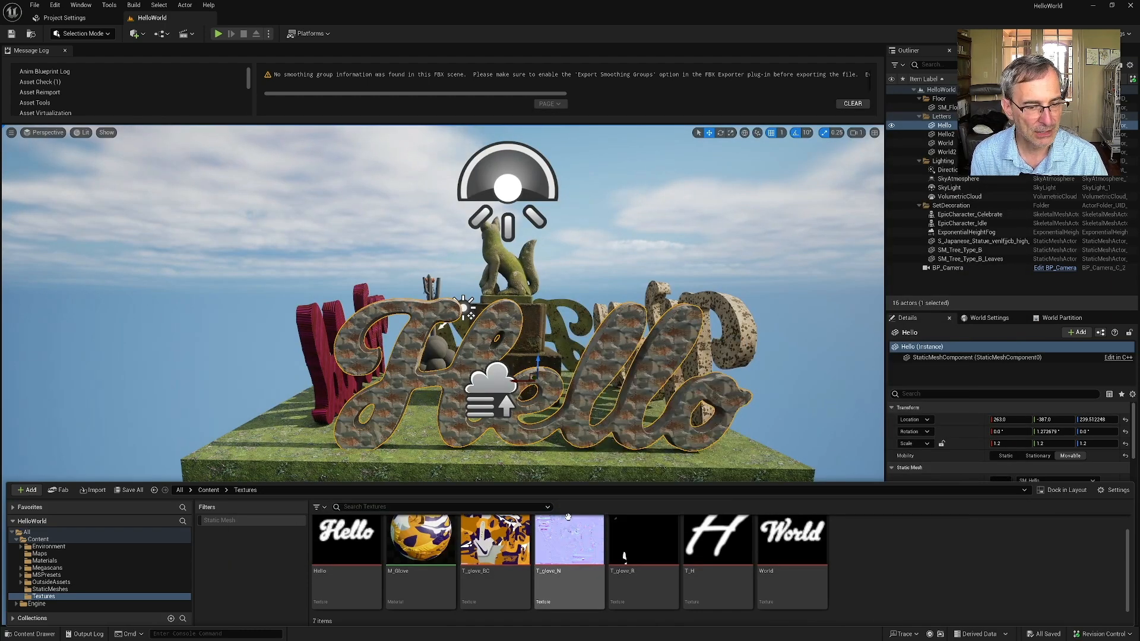
pyautogui.click(49, 589)
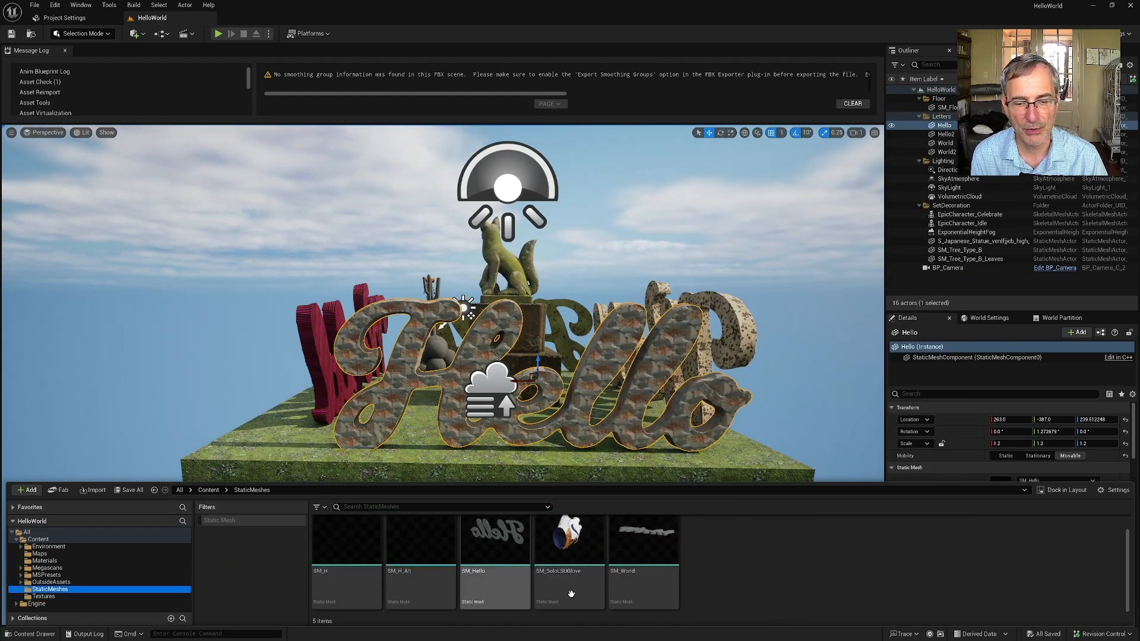
pyautogui.moveTo(569, 541); pyautogui.dragTo(279, 450)
pyautogui.scroll(4, 291, 460)
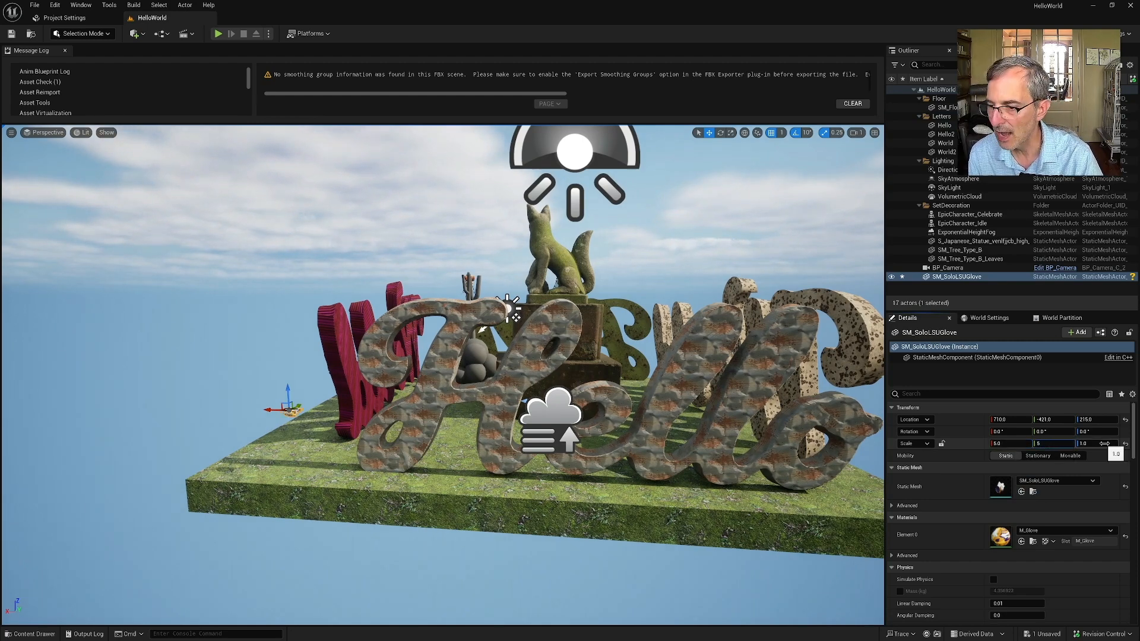
pyautogui.press('Return')
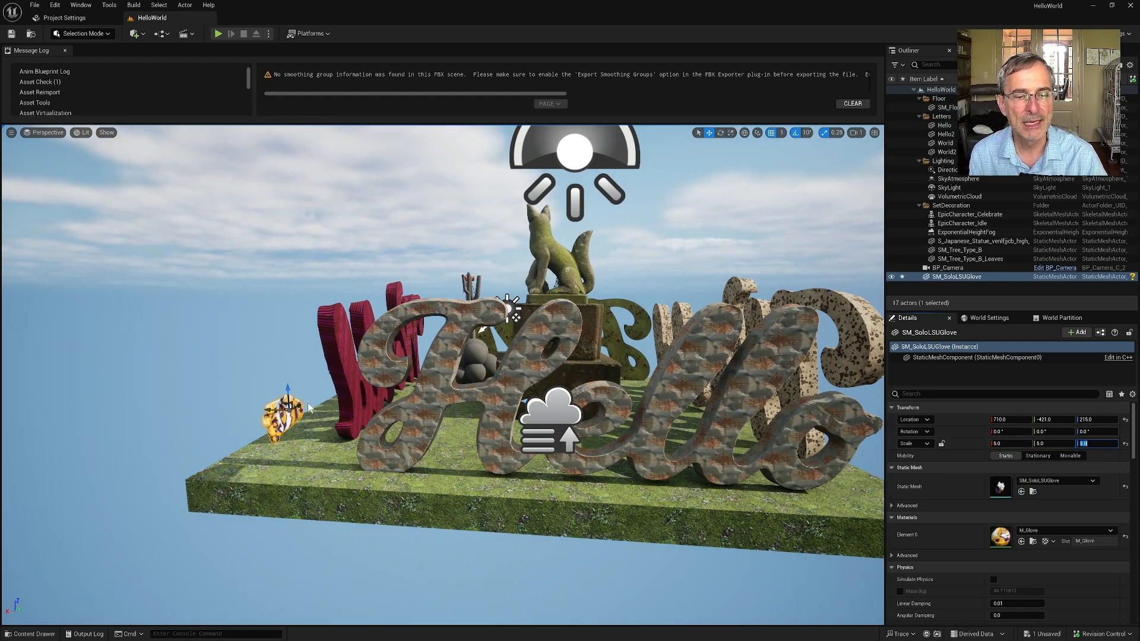
# Rotate the glove about -80° around Z and move it to about X 740, Y -432, Z 222
pyautogui.moveTo(288, 391); pyautogui.dragTo(278, 358)
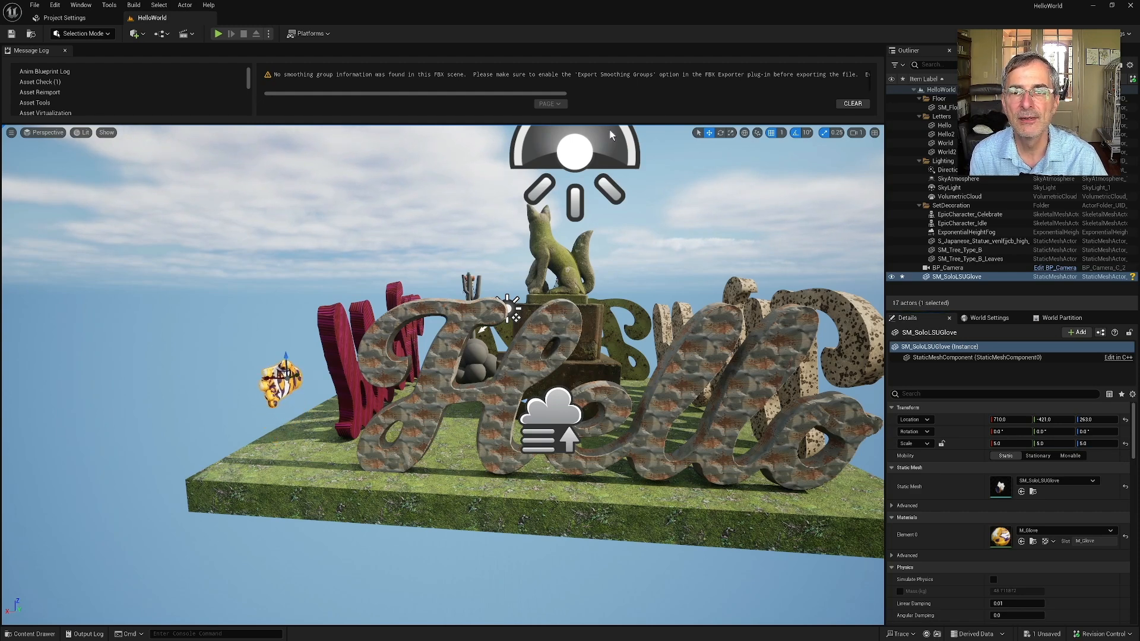
pyautogui.click(720, 132)
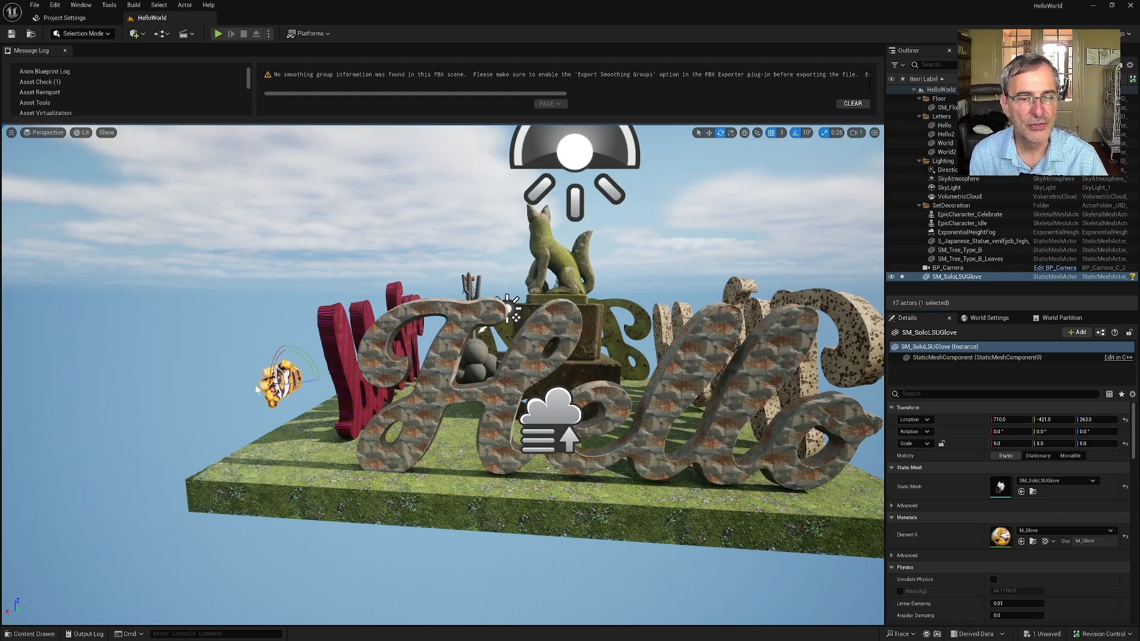
pyautogui.moveTo(290, 385); pyautogui.dragTo(257, 387)
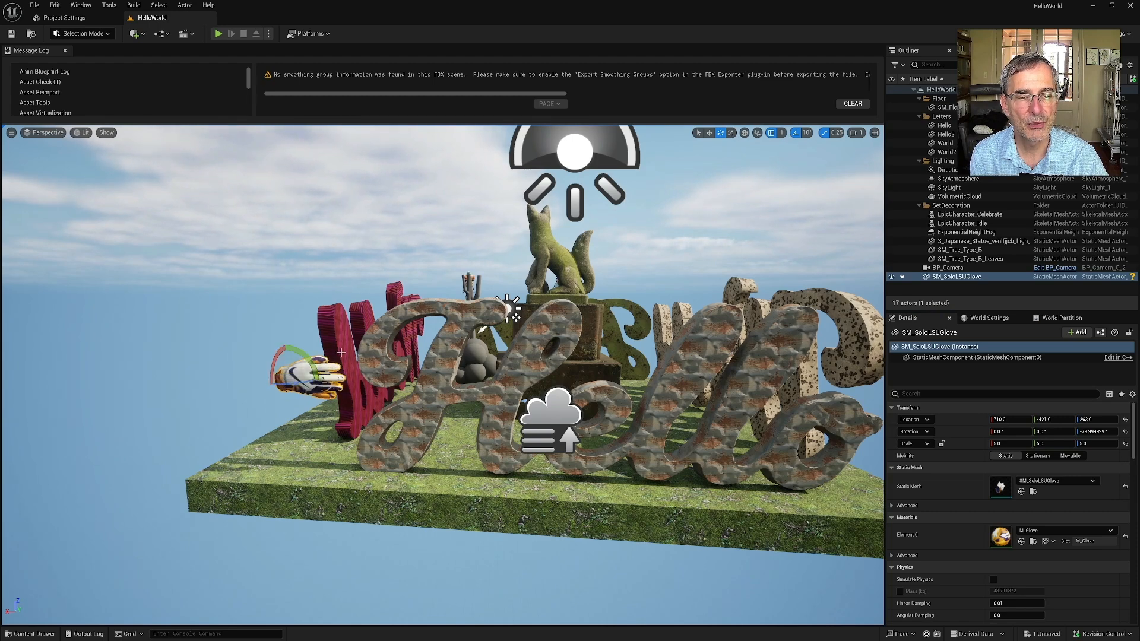
pyautogui.click(709, 133)
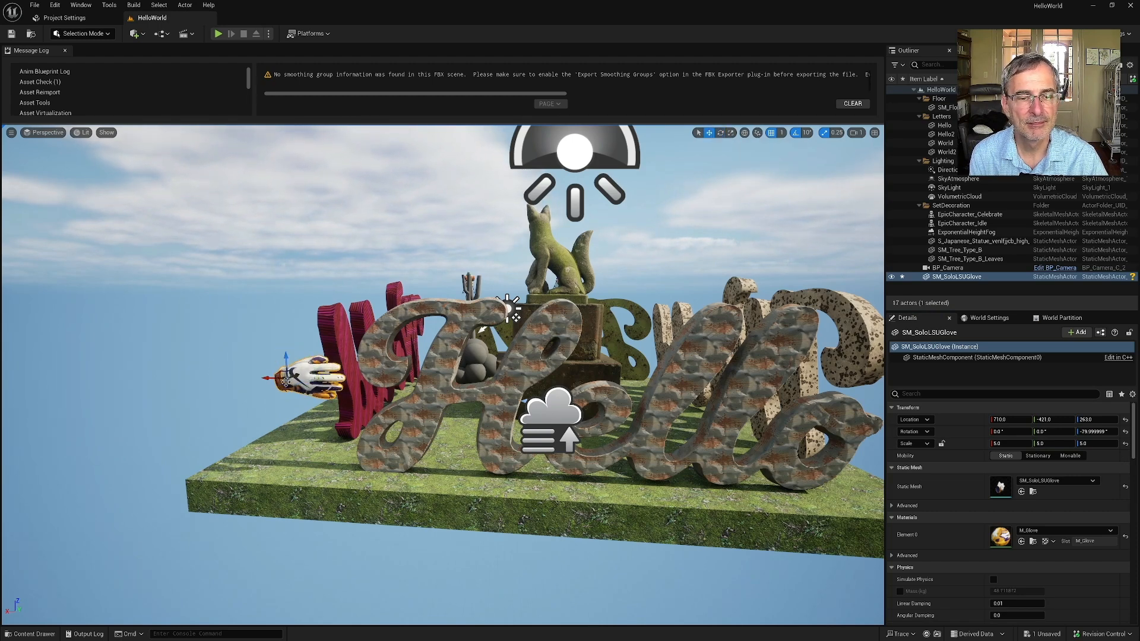
pyautogui.moveTo(287, 377); pyautogui.dragTo(265, 406)
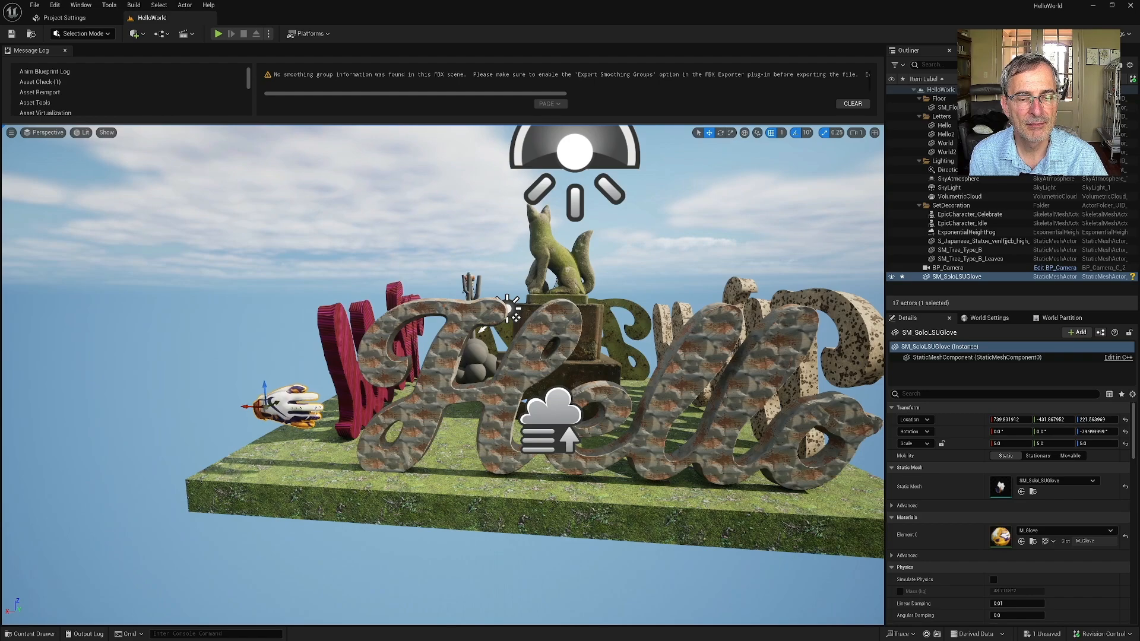
# View the placed glove up close and open its M_Glove material from the Textures content folder
pyautogui.moveTo(265, 406); pyautogui.dragTo(409, 396, button='right')
pyautogui.scroll(6, 312, 394)
pyautogui.press('a')
pyautogui.moveTo(323, 395); pyautogui.dragTo(323, 395, button='right')
pyautogui.press('a')
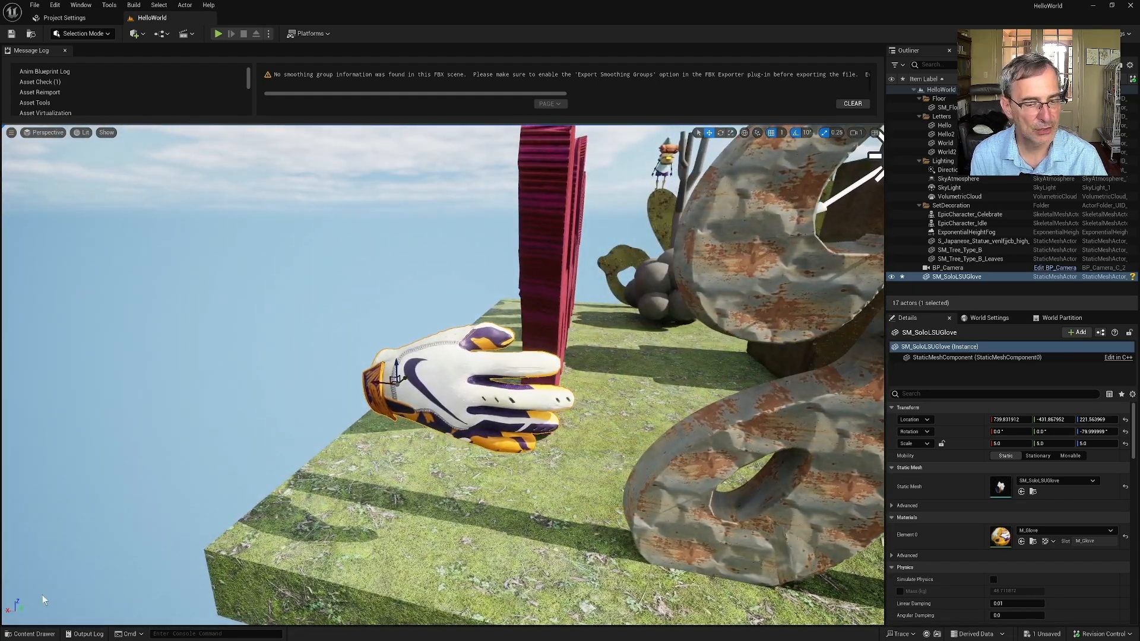
pyautogui.click(85, 634)
pyautogui.click(30, 634)
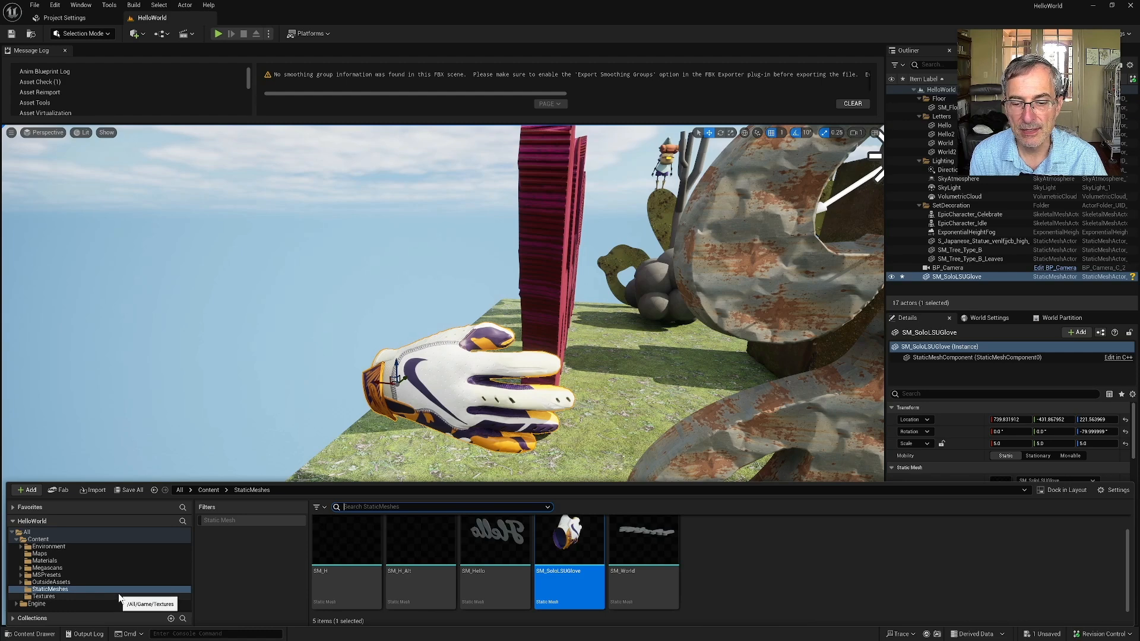
pyautogui.click(70, 595)
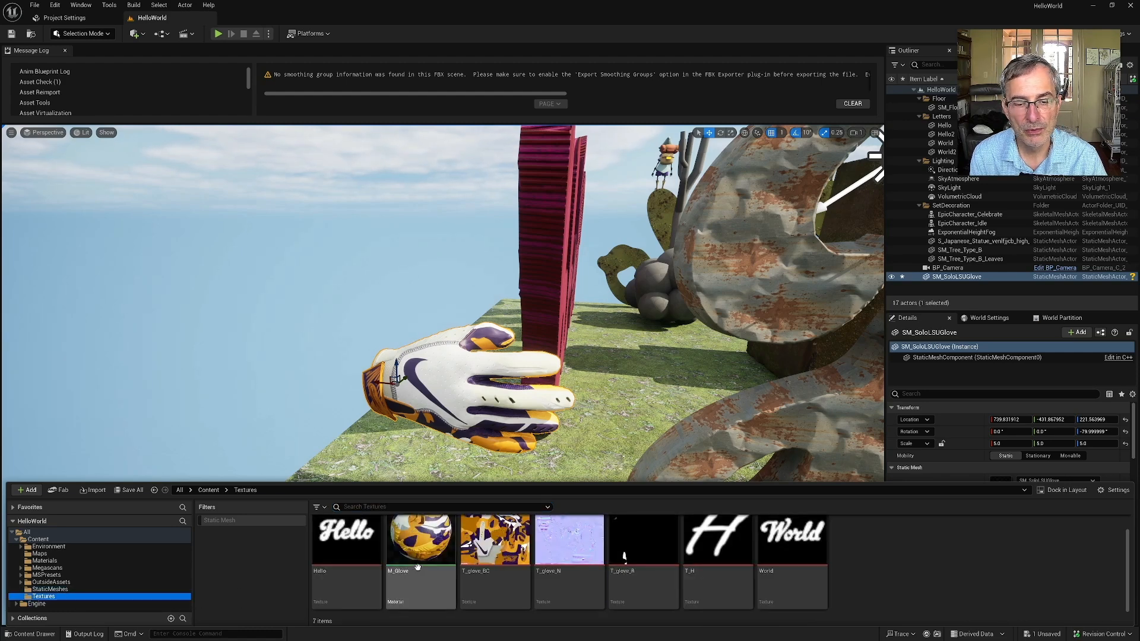
pyautogui.moveTo(417, 569); pyautogui.dragTo(416, 573)
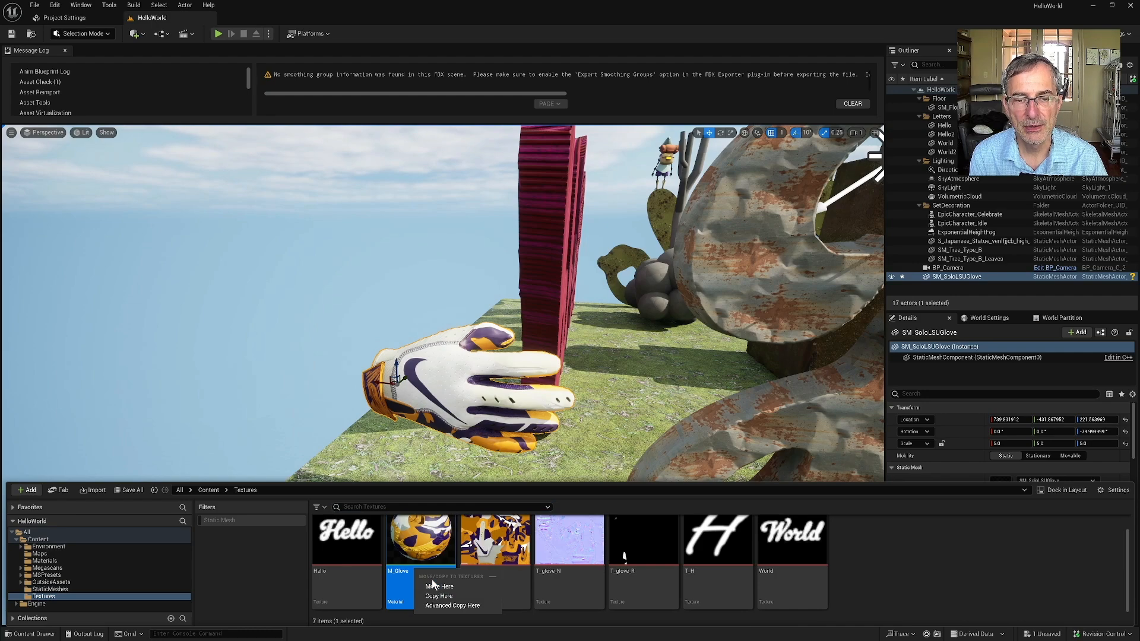
pyautogui.doubleClick(433, 545)
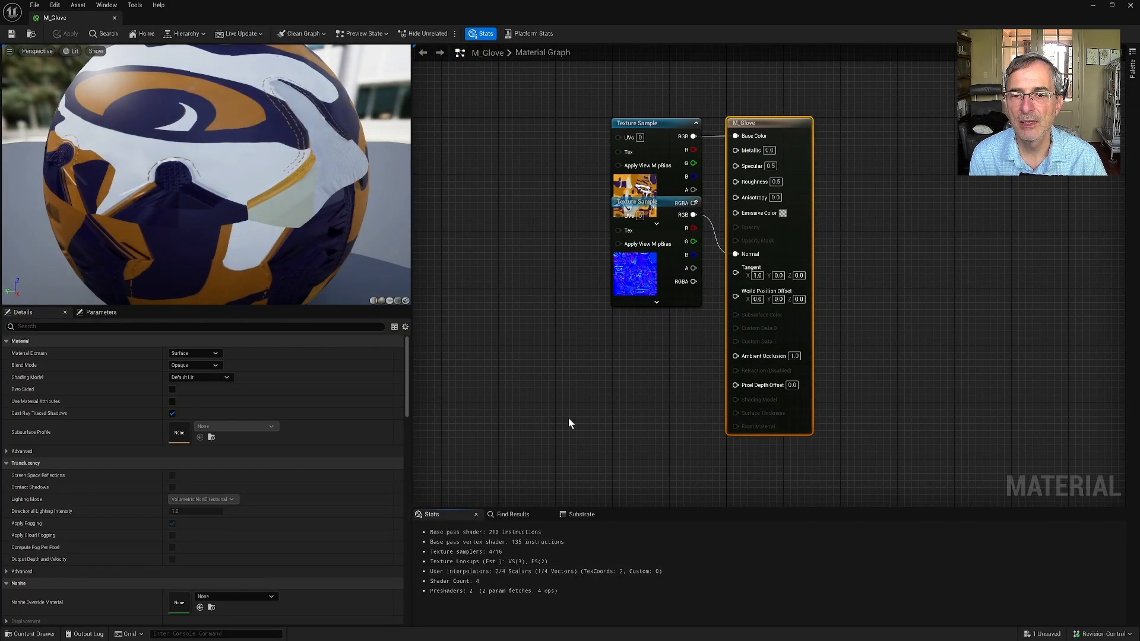
# Spread out the base color and normal texture sample nodes in the M_Glove material graph, leaving space between them
pyautogui.scroll(-2, 585, 403)
pyautogui.moveTo(618, 299); pyautogui.dragTo(554, 378)
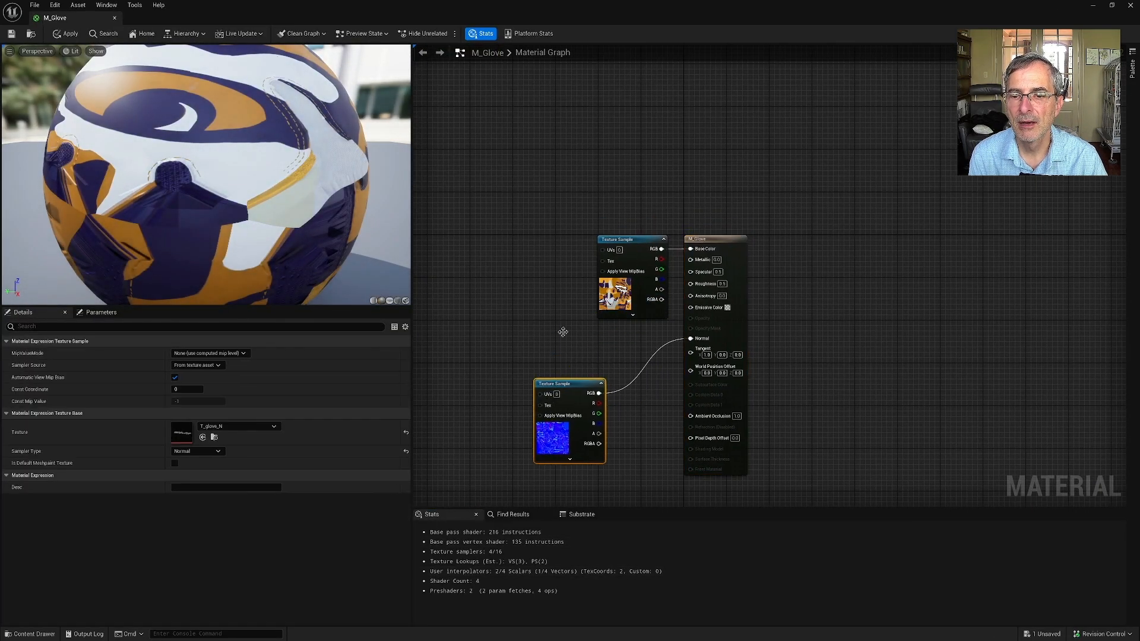
pyautogui.moveTo(567, 225); pyautogui.dragTo(547, 209)
pyautogui.click(593, 201)
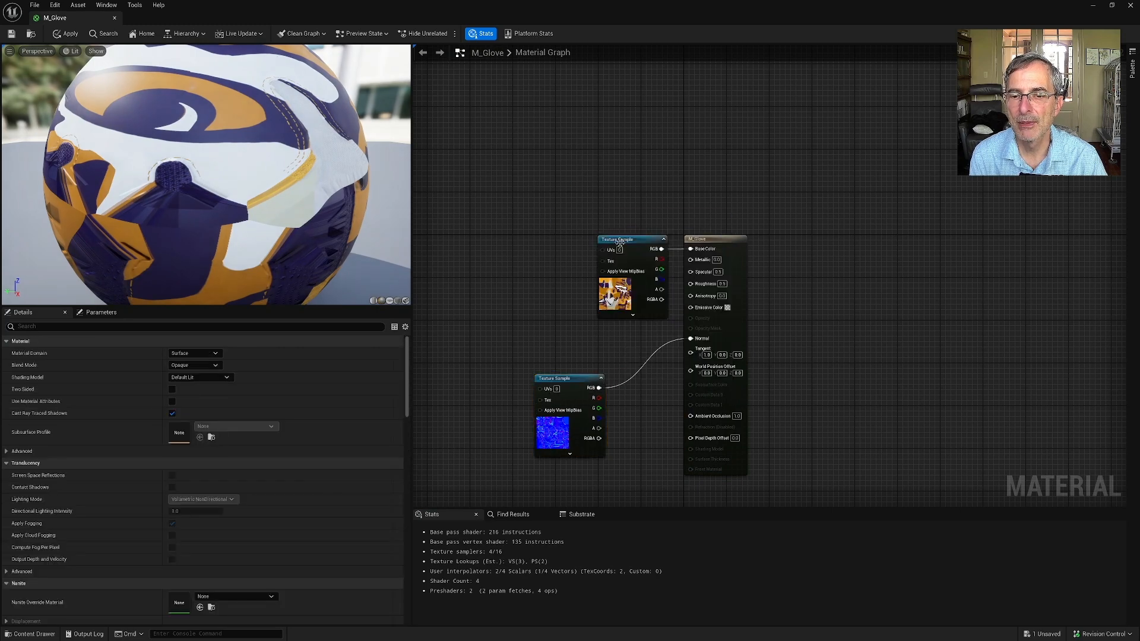
pyautogui.moveTo(617, 241); pyautogui.dragTo(479, 165)
pyautogui.moveTo(533, 253); pyautogui.dragTo(607, 281, button='right')
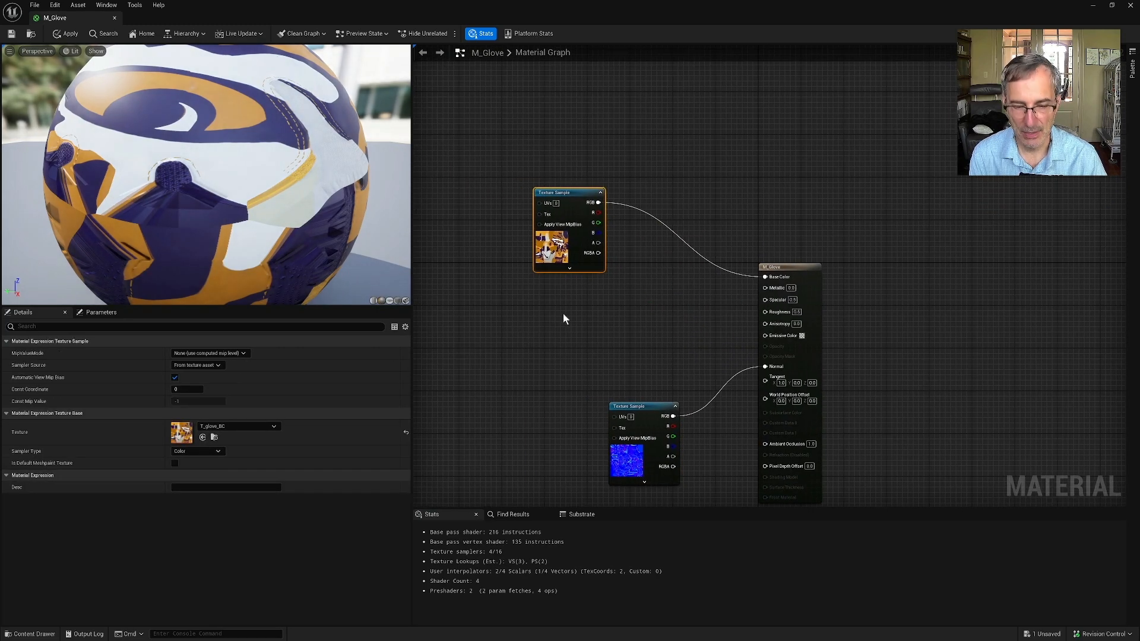
# Add a texture sample using T_glove_R and connect its red channel to the material's Roughness
pyautogui.click(547, 345)
pyautogui.moveTo(585, 341); pyautogui.dragTo(560, 311)
pyautogui.click(264, 427)
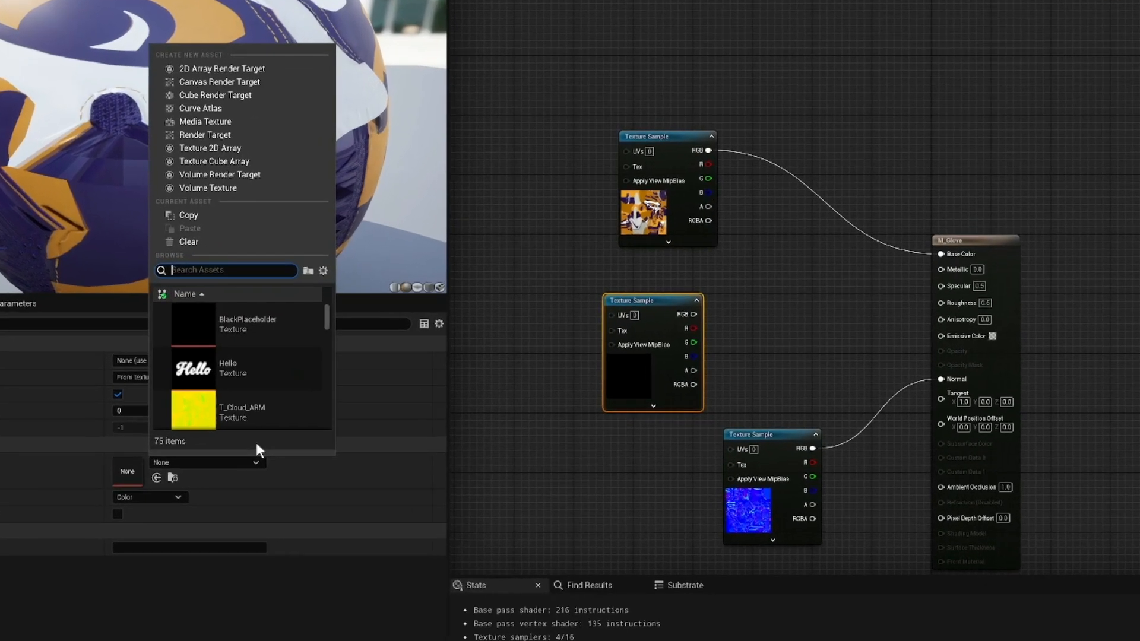
pyautogui.write('t_glov')
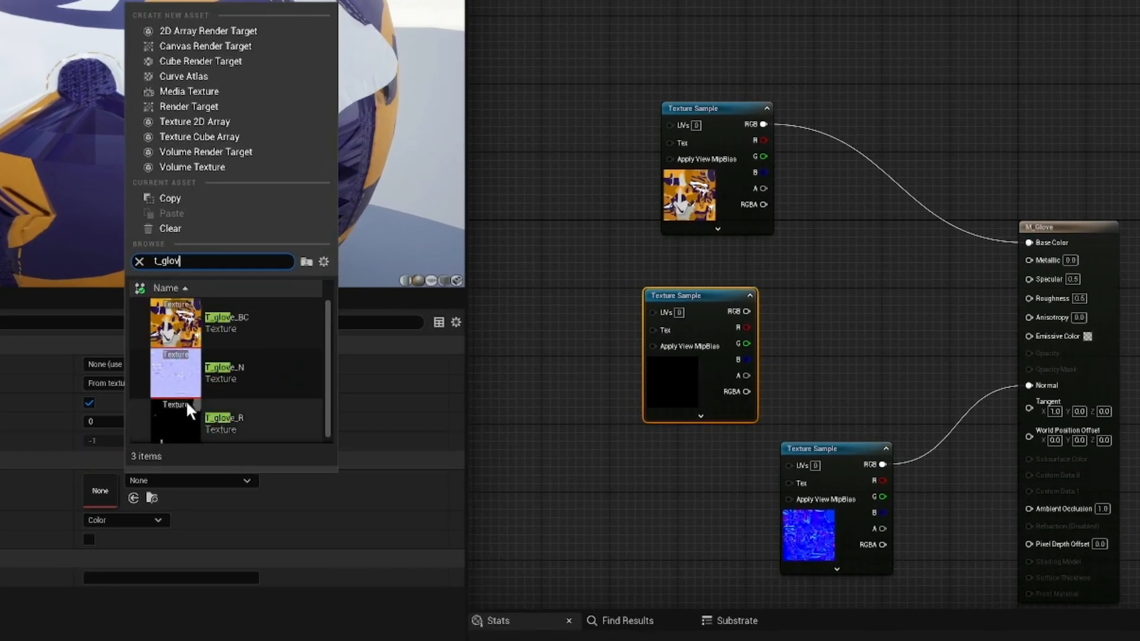
pyautogui.click(186, 400)
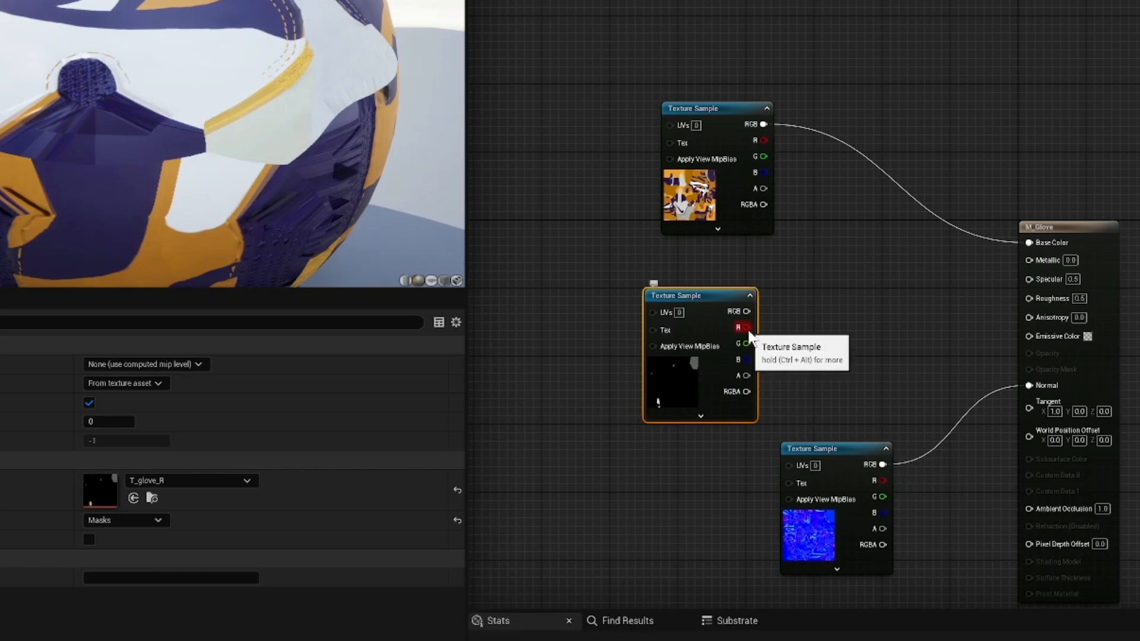
pyautogui.moveTo(746, 327); pyautogui.dragTo(1039, 307)
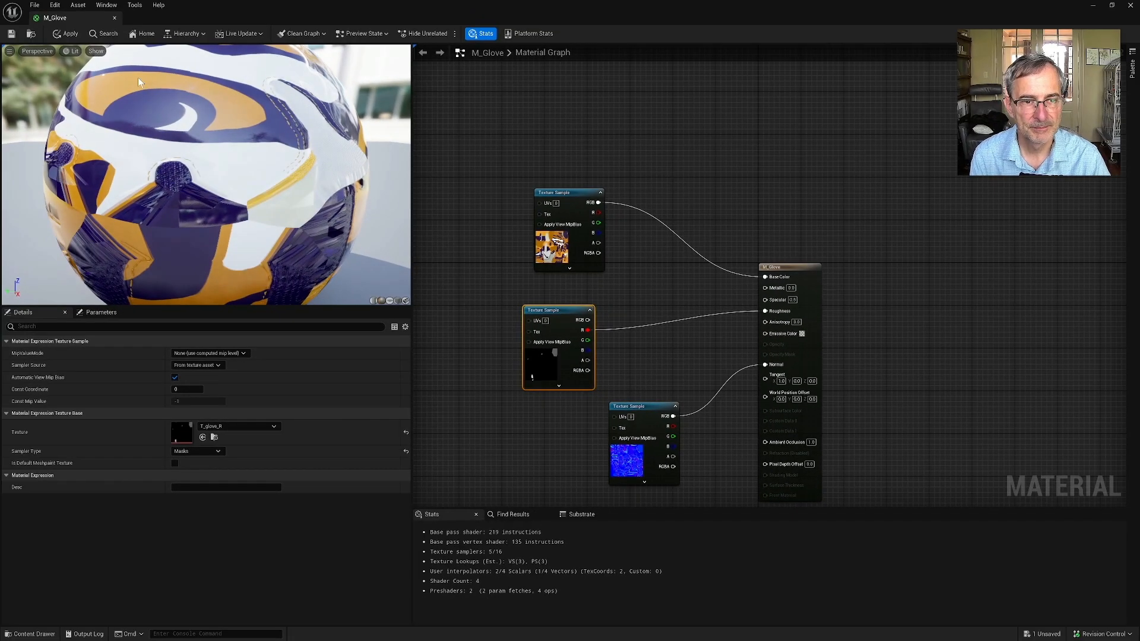
# Apply the M_Glove material changes, and return to the HelloWorld level to inspect the glove
pyautogui.click(66, 30)
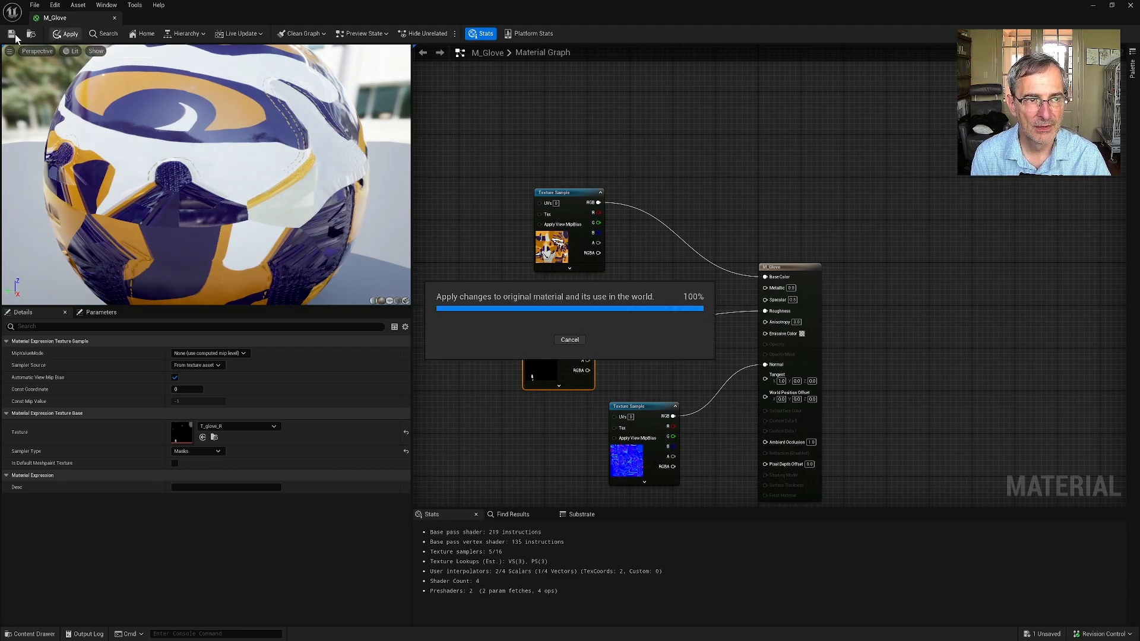
pyautogui.moveTo(71, 18); pyautogui.dragTo(168, 20)
pyautogui.click(61, 18)
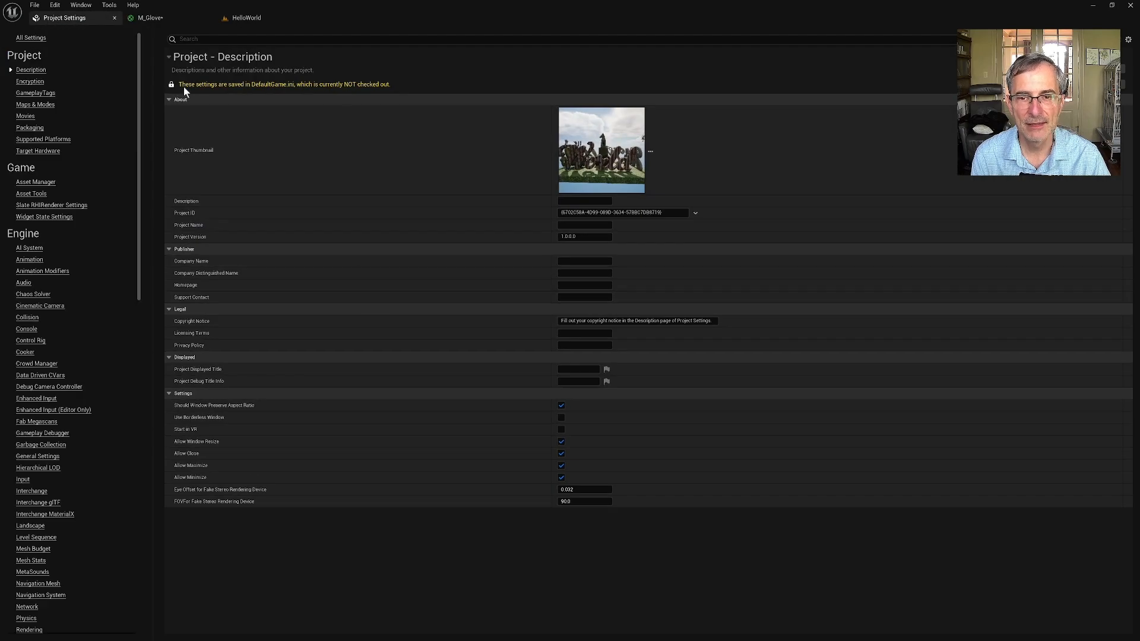
pyautogui.click(231, 23)
pyautogui.moveTo(355, 251); pyautogui.dragTo(478, 414, button='right')
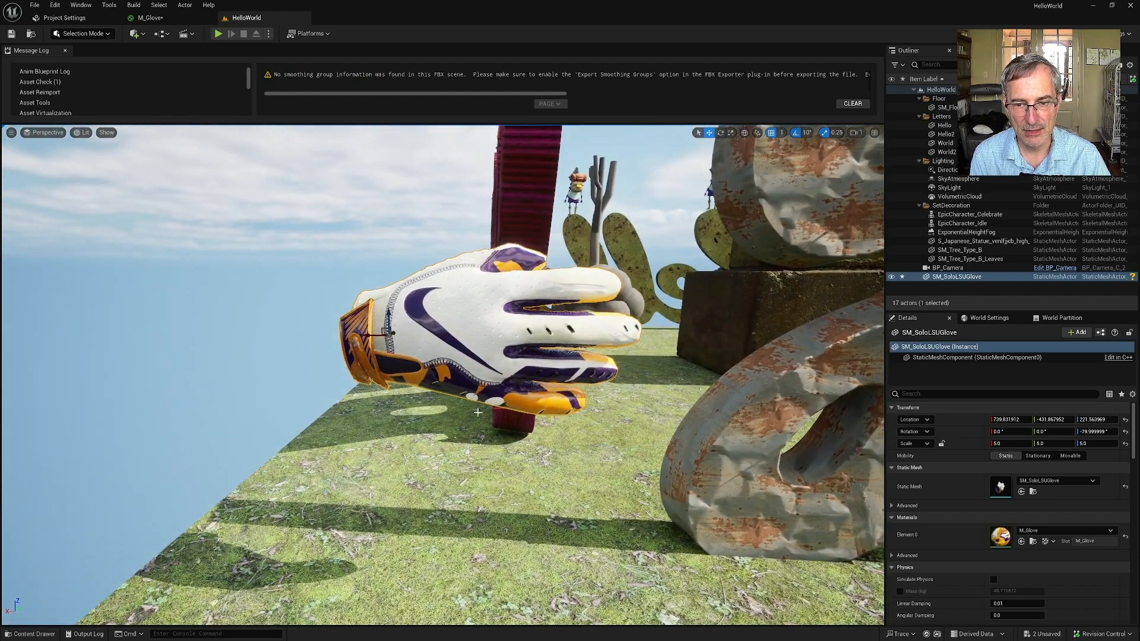
# Check the checkout status of M_Glove in the Textures folder, and save both M_Glove and the SM_SoloLSUGlove actor
pyautogui.click(34, 633)
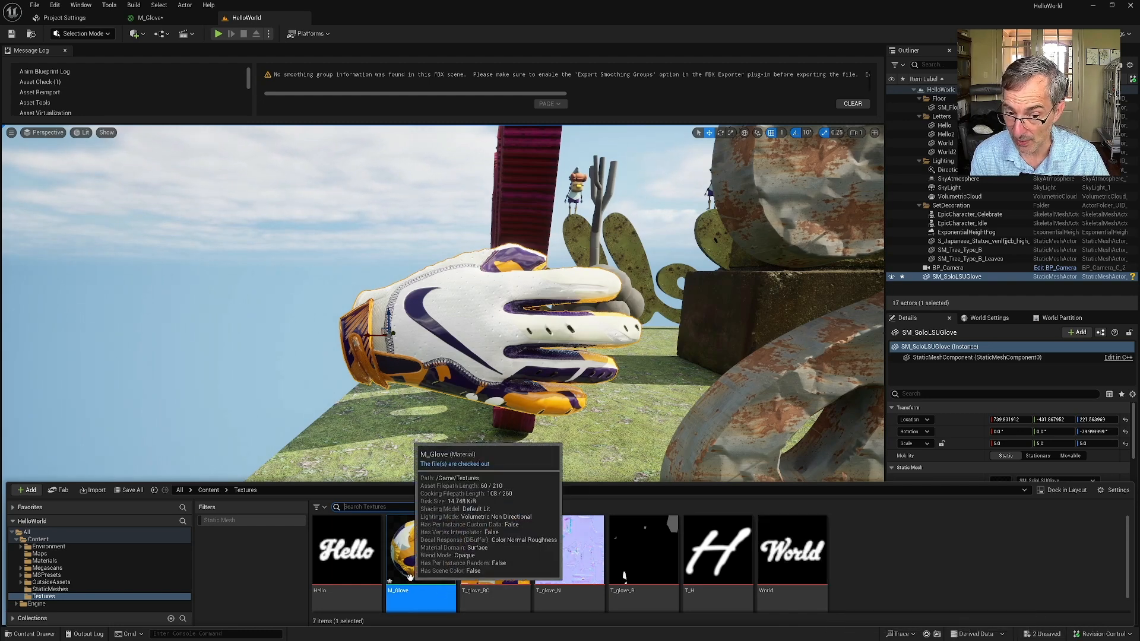
pyautogui.click(1034, 634)
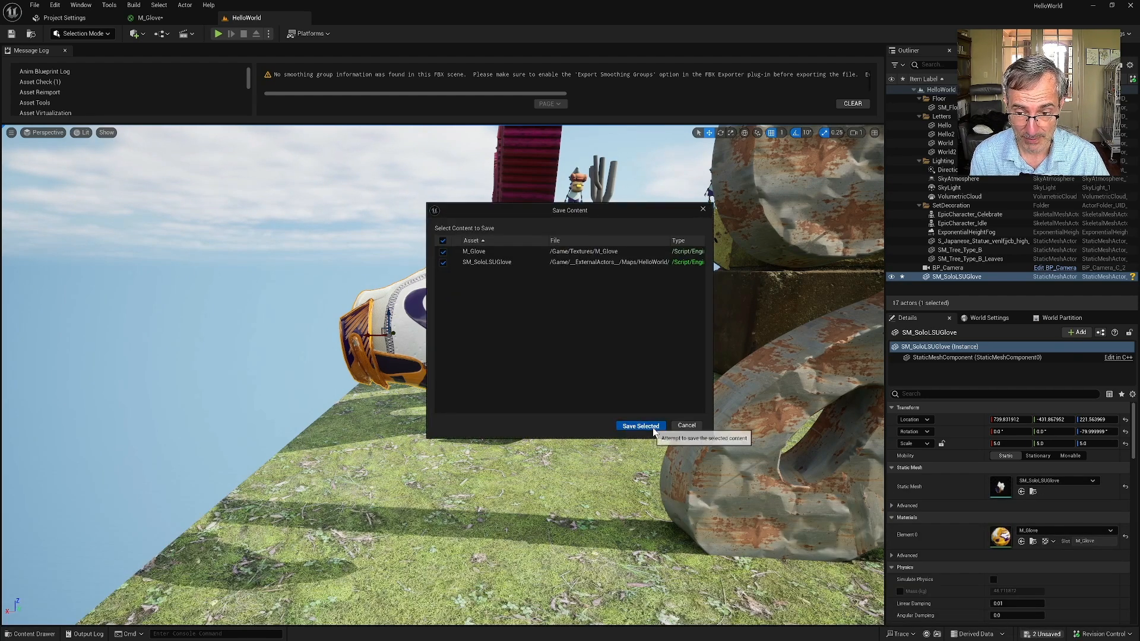
pyautogui.click(640, 425)
# Check the checkout status of the glove assets in the StaticMeshes and Textures content folders
pyautogui.click(21, 634)
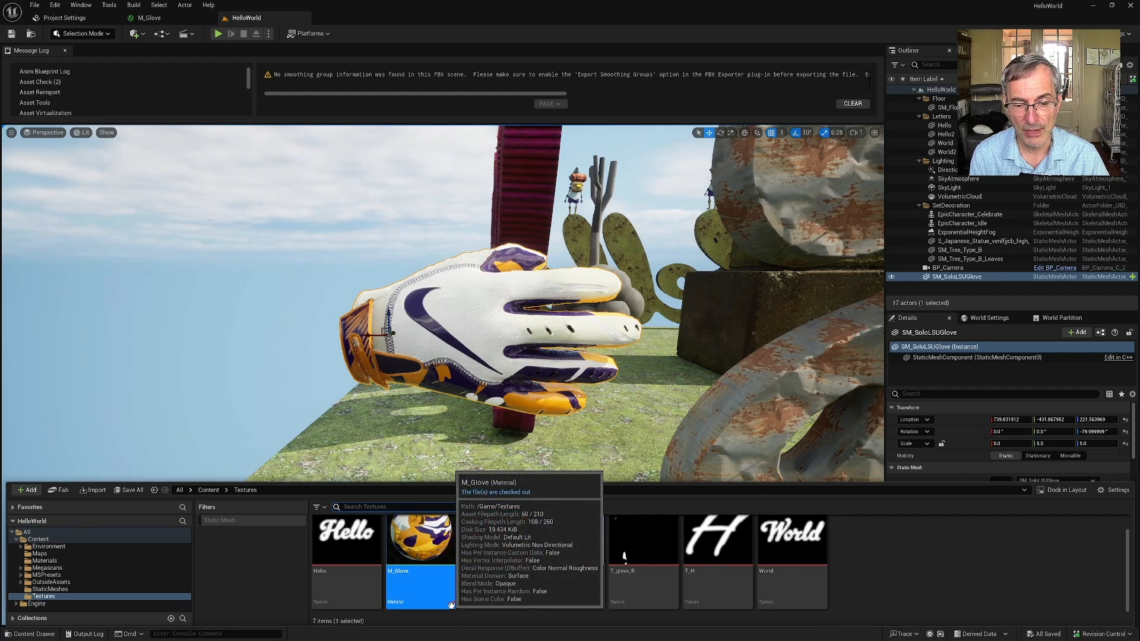
pyautogui.click(41, 590)
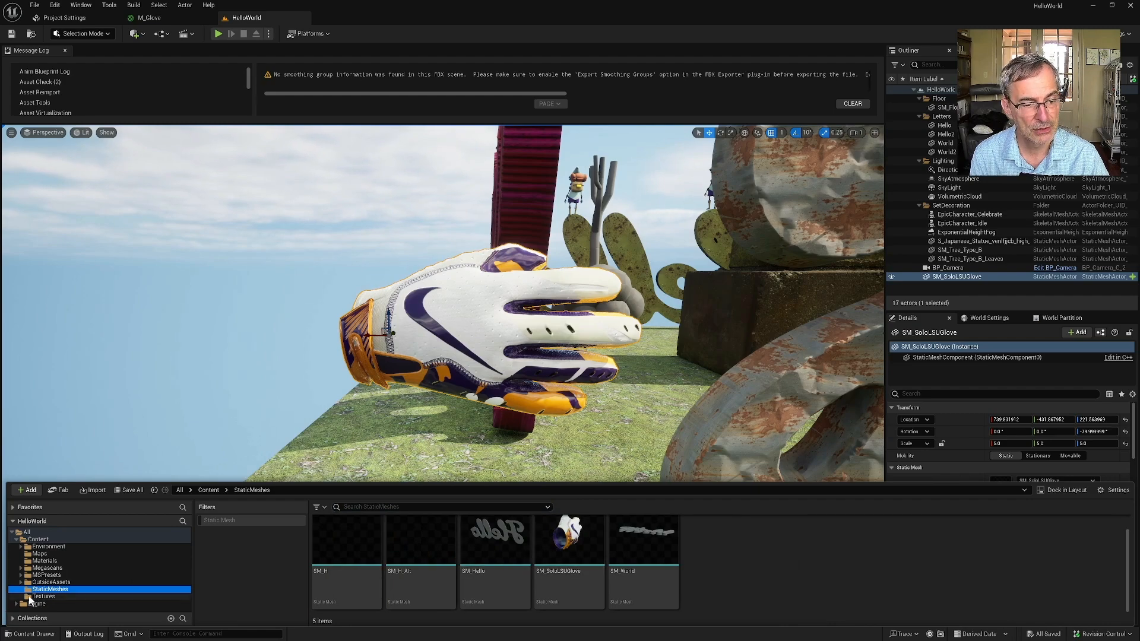
pyautogui.click(31, 597)
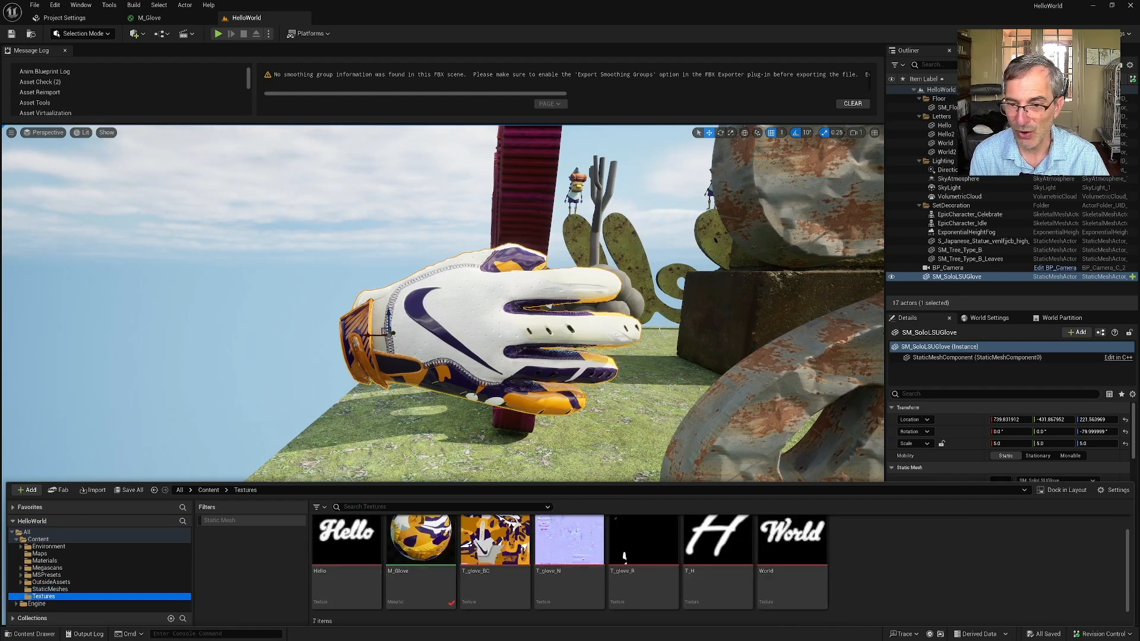
pyautogui.scroll(-5, 578, 383)
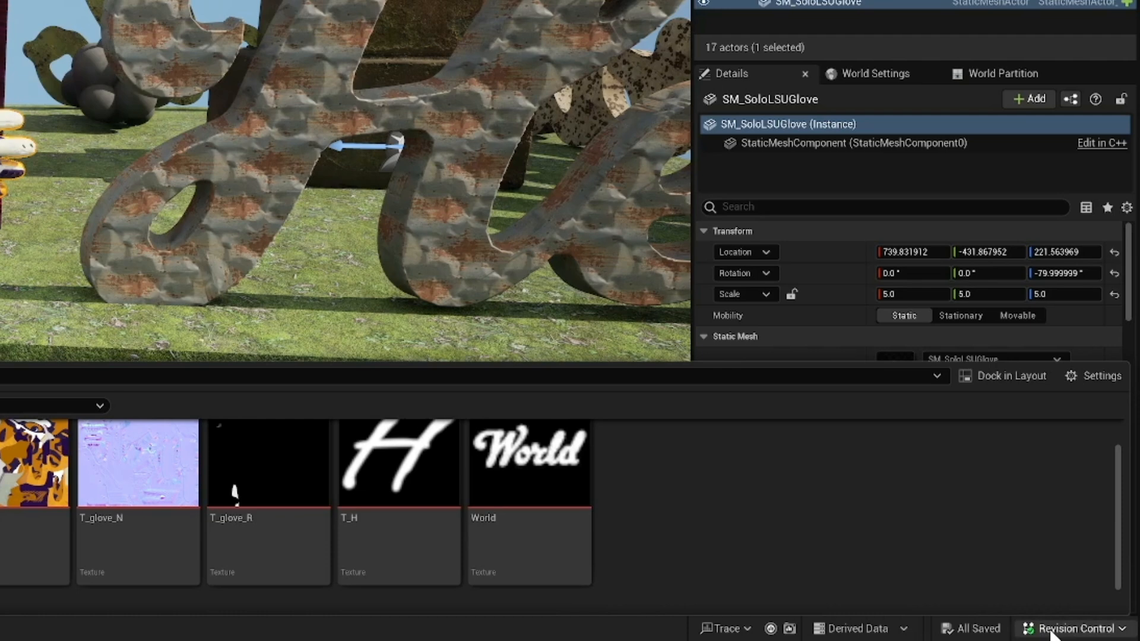
# View the pending revision control changes and inspect the M_Glove and SM_SoloLSUGlove entries in the default changelist
pyautogui.click(1097, 633)
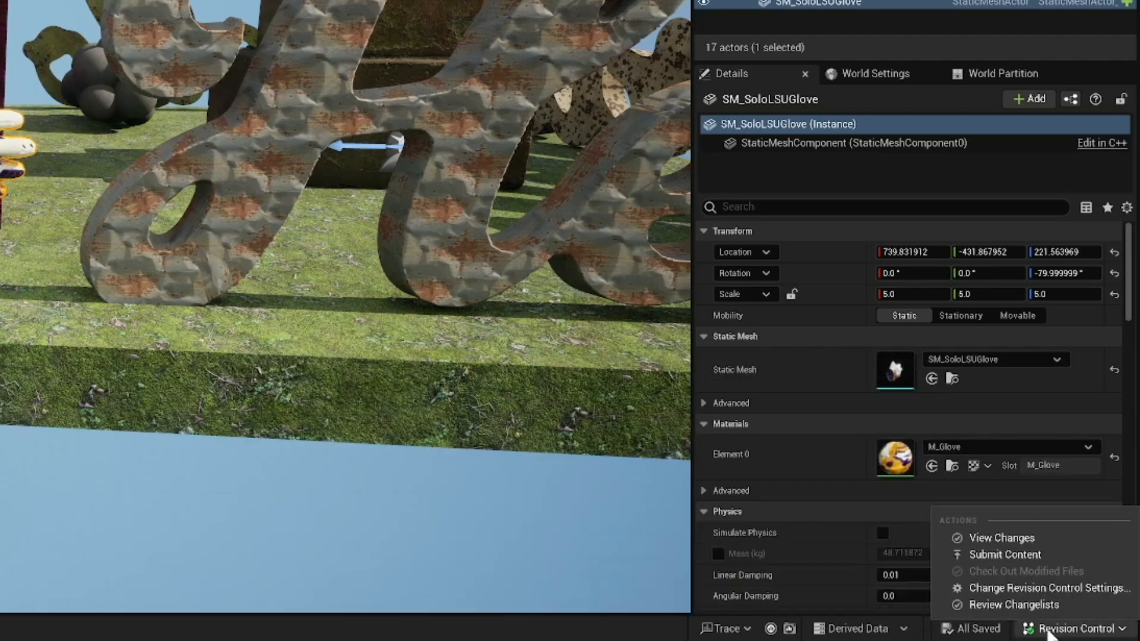
pyautogui.click(985, 538)
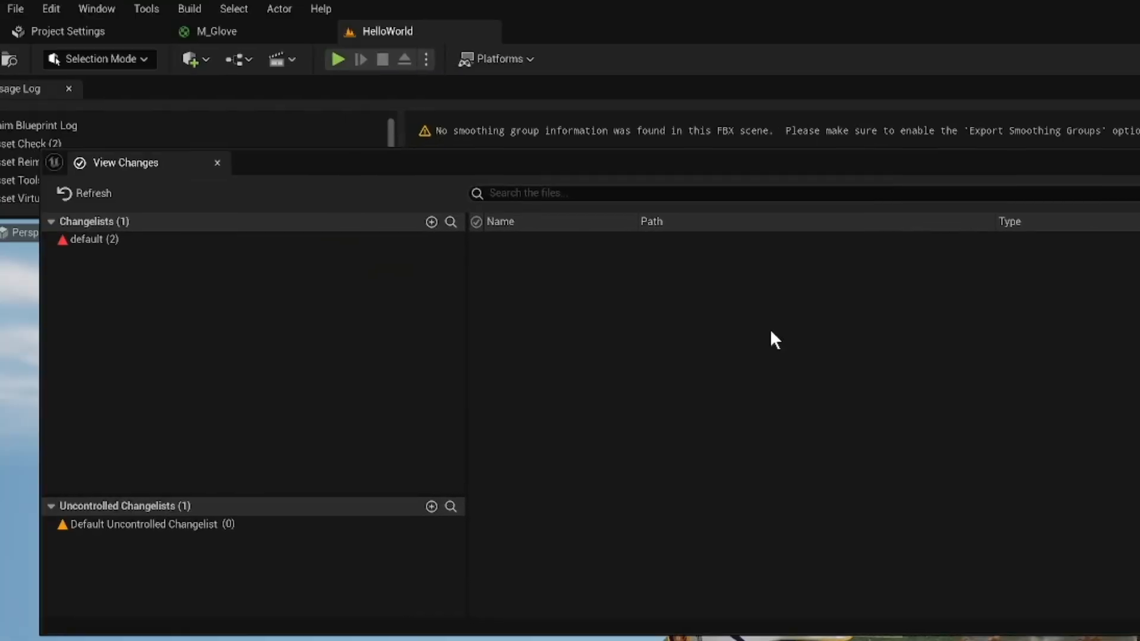
pyautogui.click(148, 239)
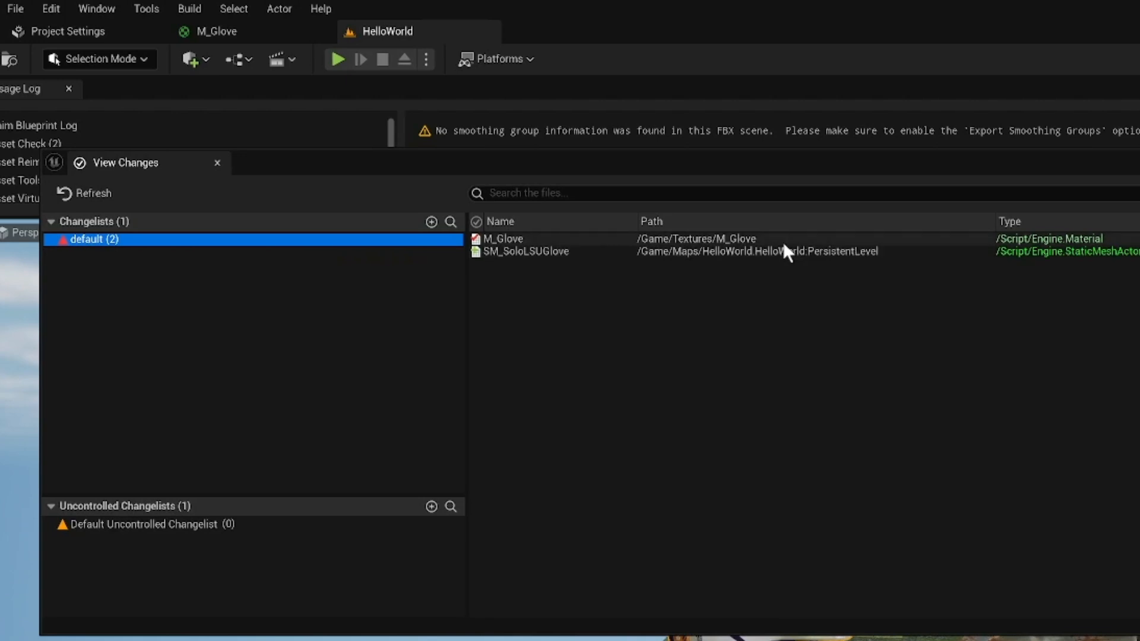
pyautogui.click(782, 239)
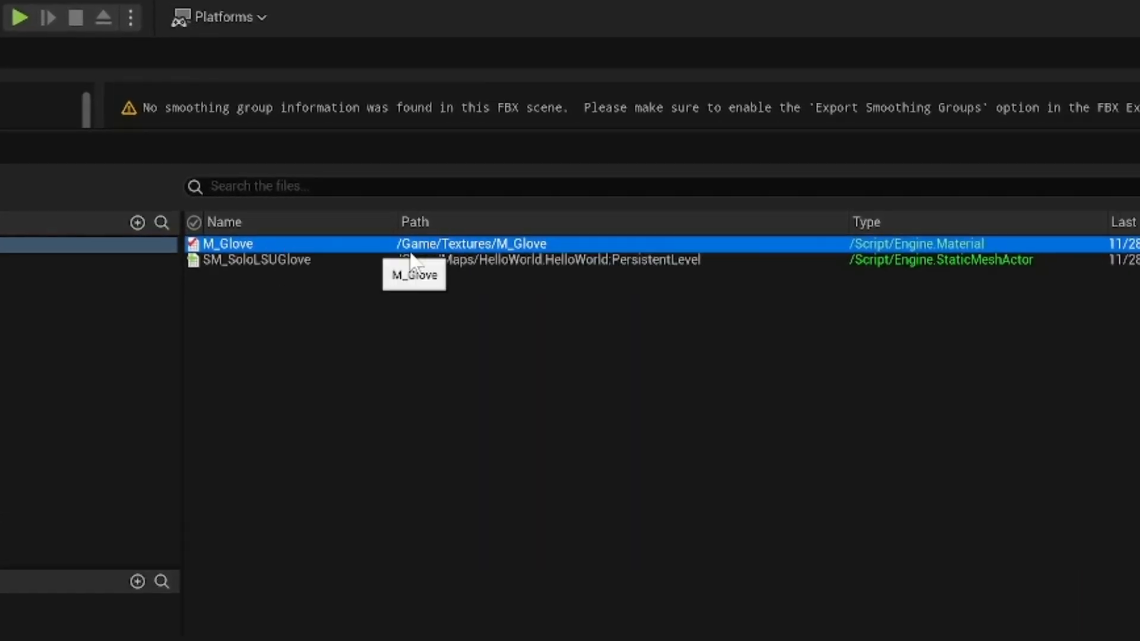
pyautogui.click(440, 262)
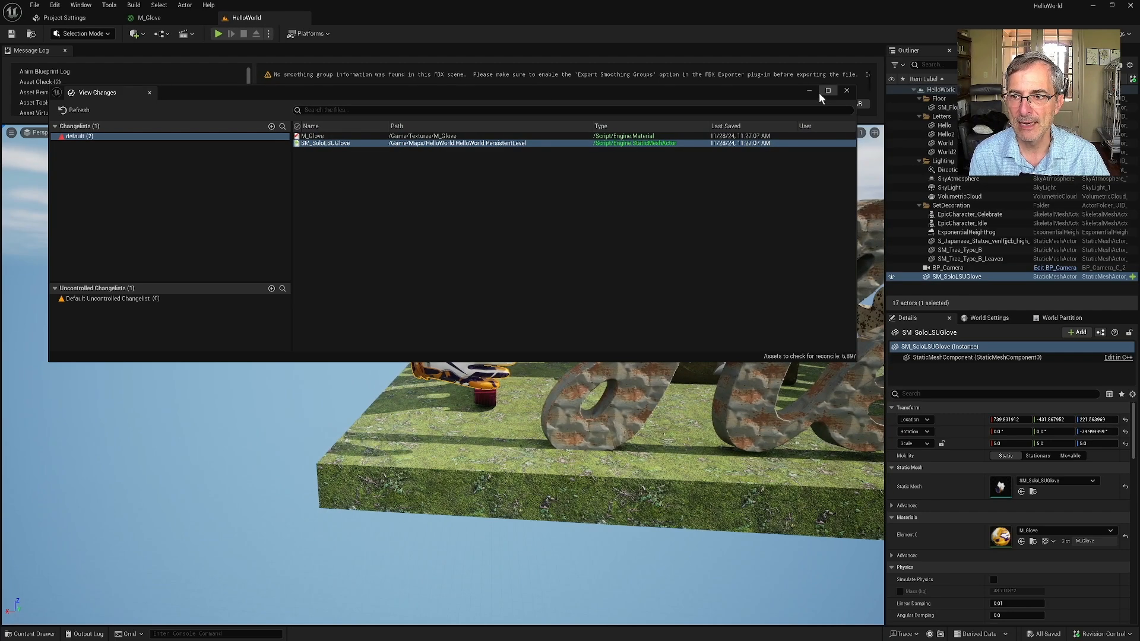
# Duplicate the glove actor about 133 units along X, between the original and the large H, and save the new actor
pyautogui.moveTo(716, 92); pyautogui.dragTo(792, 458)
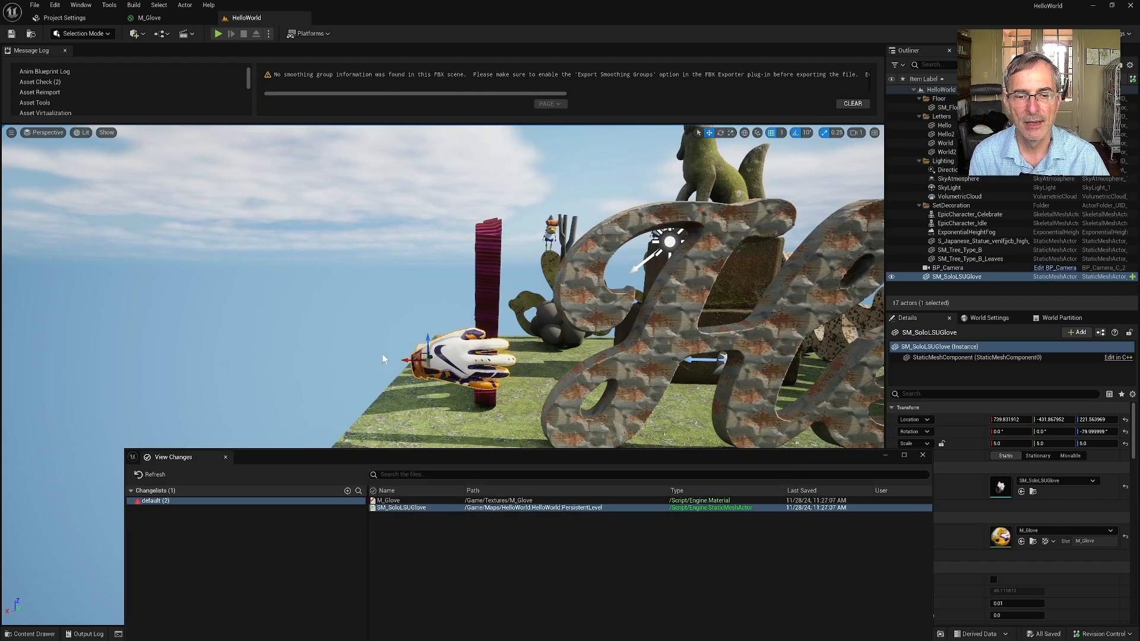
pyautogui.keyDown('alt'); pyautogui.moveTo(404, 354); pyautogui.dragTo(537, 373); pyautogui.keyUp('alt')
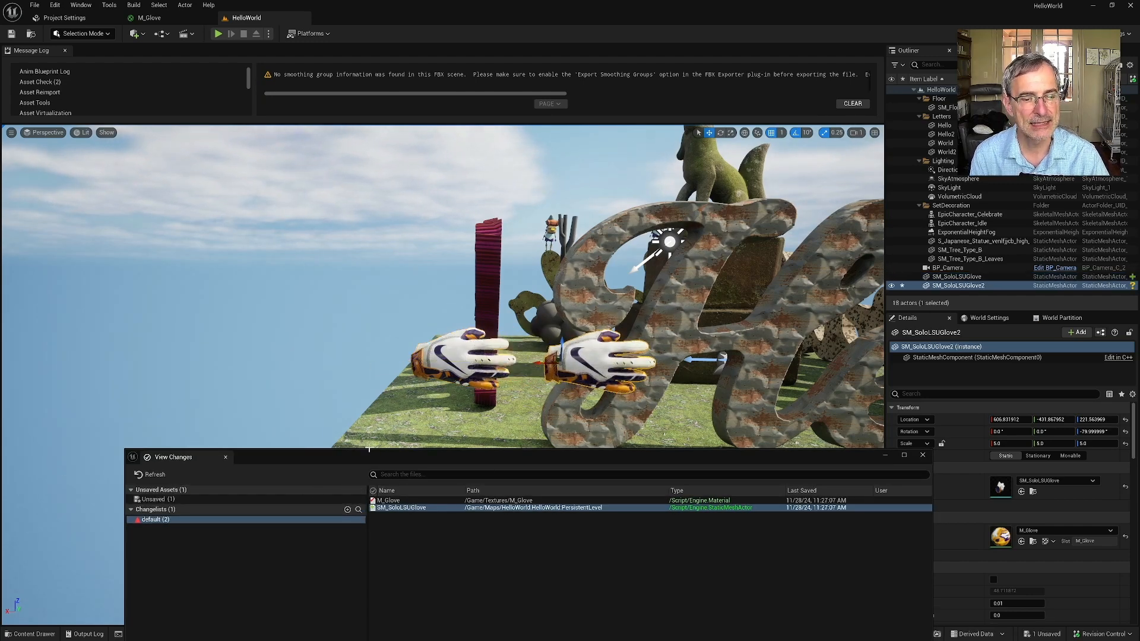
pyautogui.moveTo(372, 460); pyautogui.dragTo(249, 219)
pyautogui.click(1036, 635)
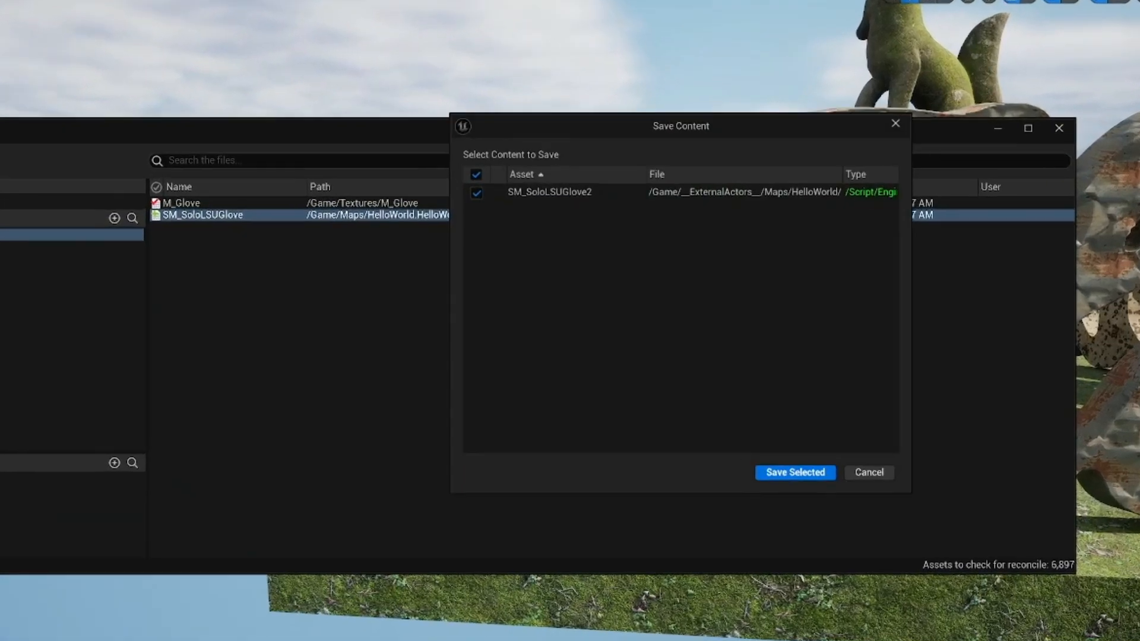
pyautogui.click(635, 427)
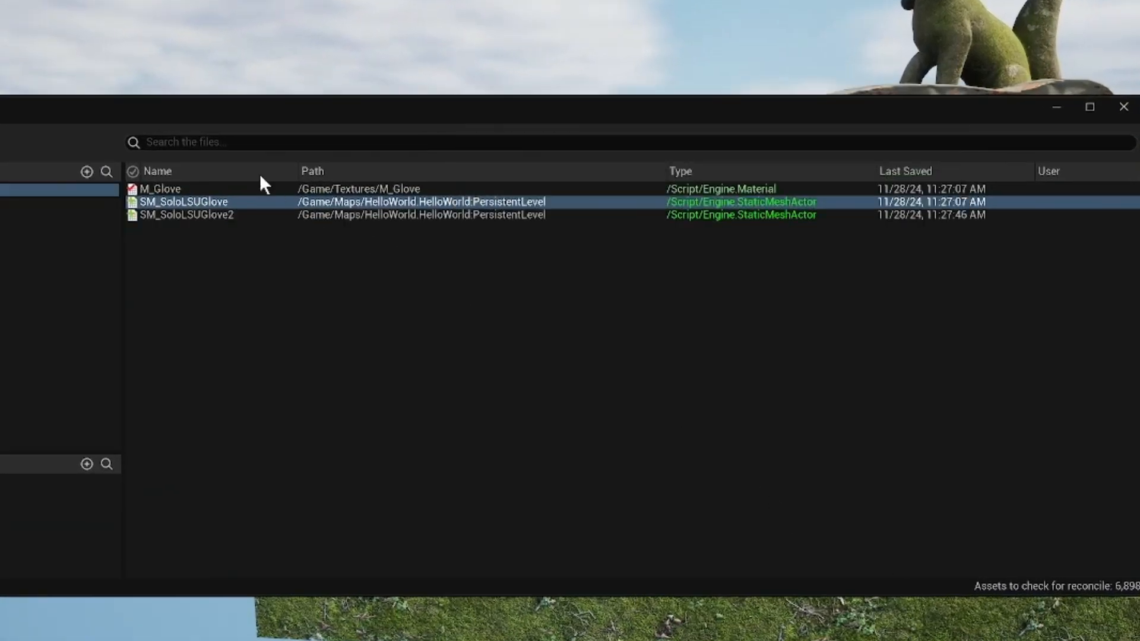
# Compare the external actor file paths of SM_SoloLSUGlove and SM_SoloLSUGlove2 in the default changelist
pyautogui.moveTo(221, 112); pyautogui.dragTo(410, 240)
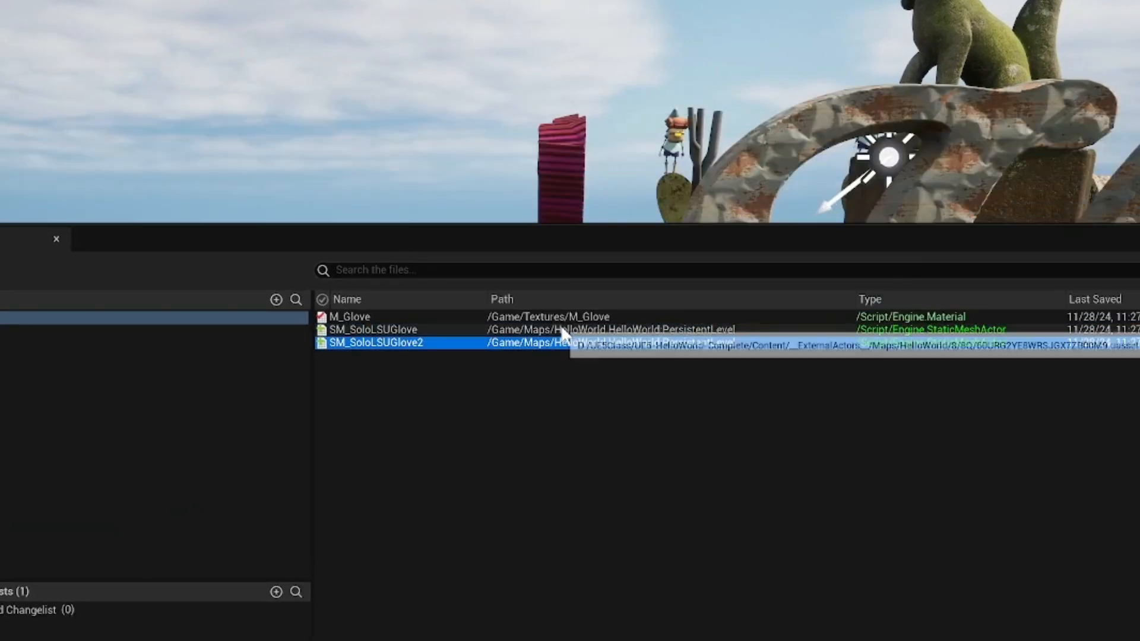
pyautogui.moveTo(599, 255); pyautogui.dragTo(613, 444)
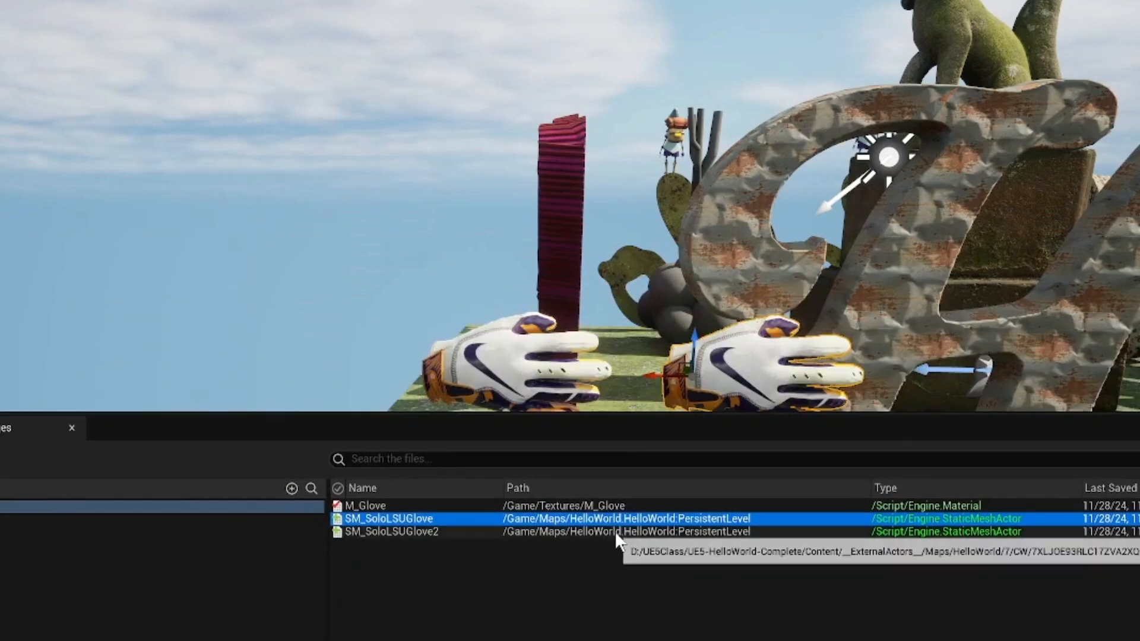
pyautogui.click(618, 531)
pyautogui.click(679, 518)
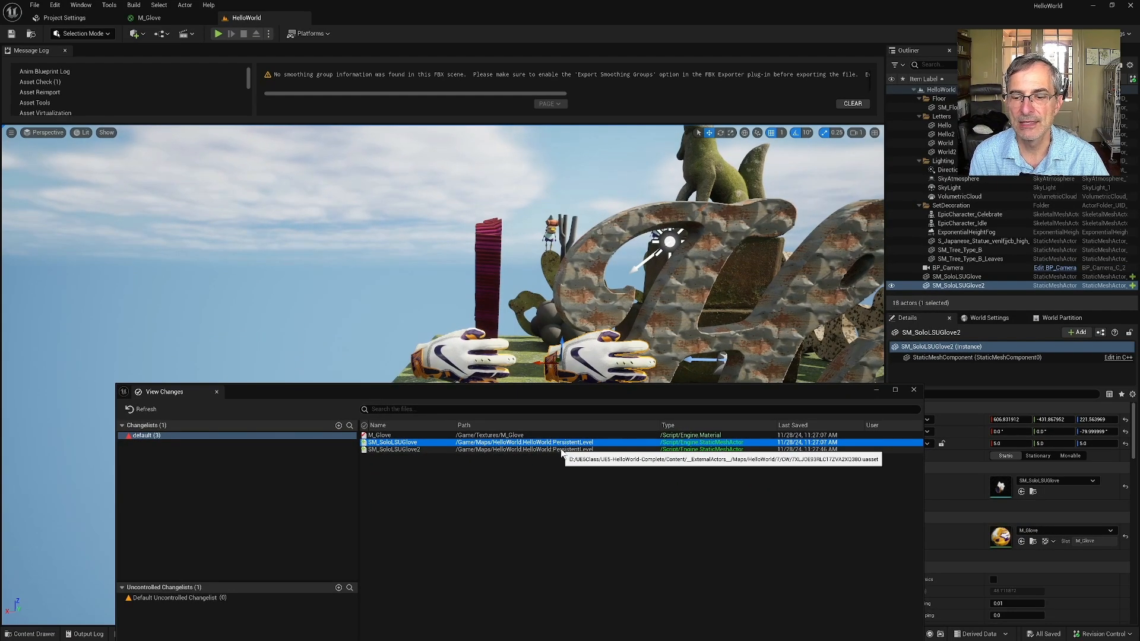
pyautogui.click(561, 450)
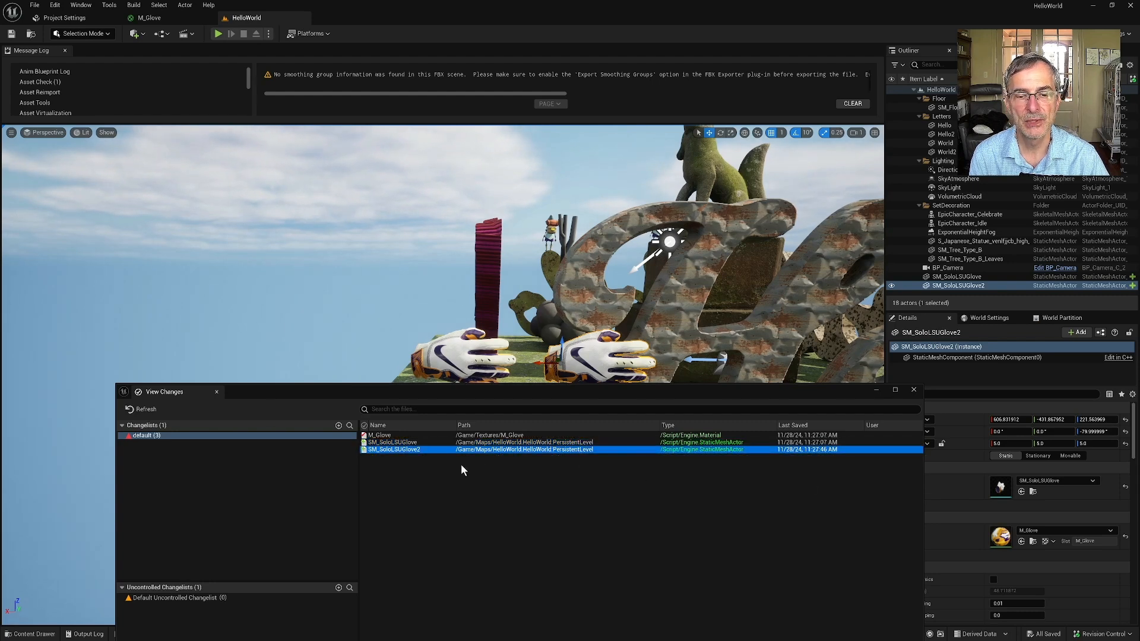
pyautogui.click(422, 442)
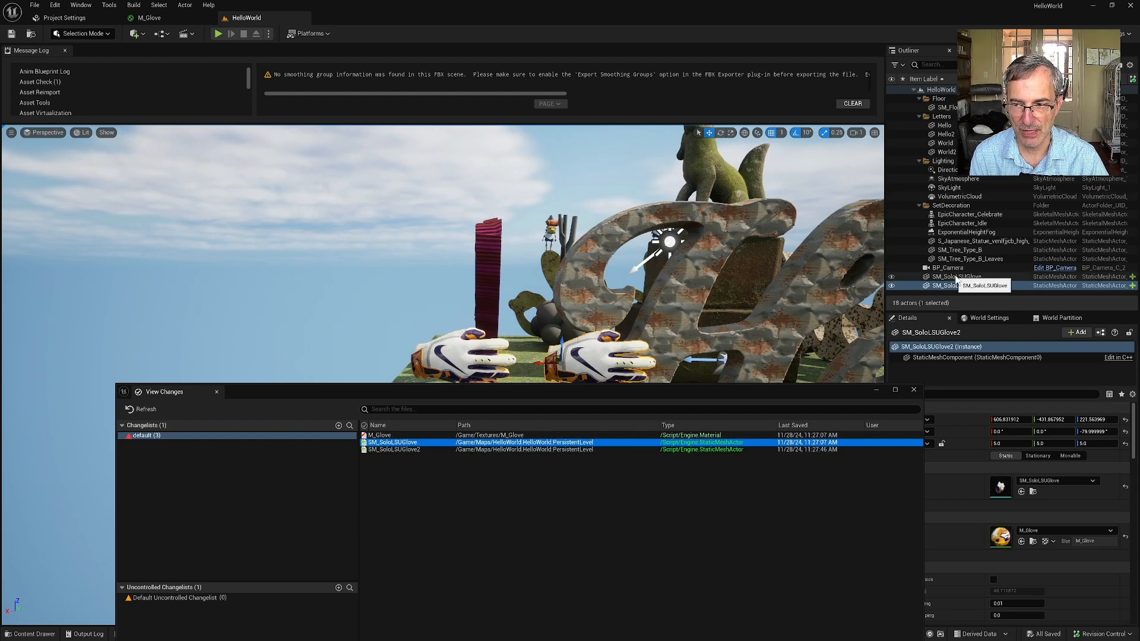
pyautogui.click(414, 450)
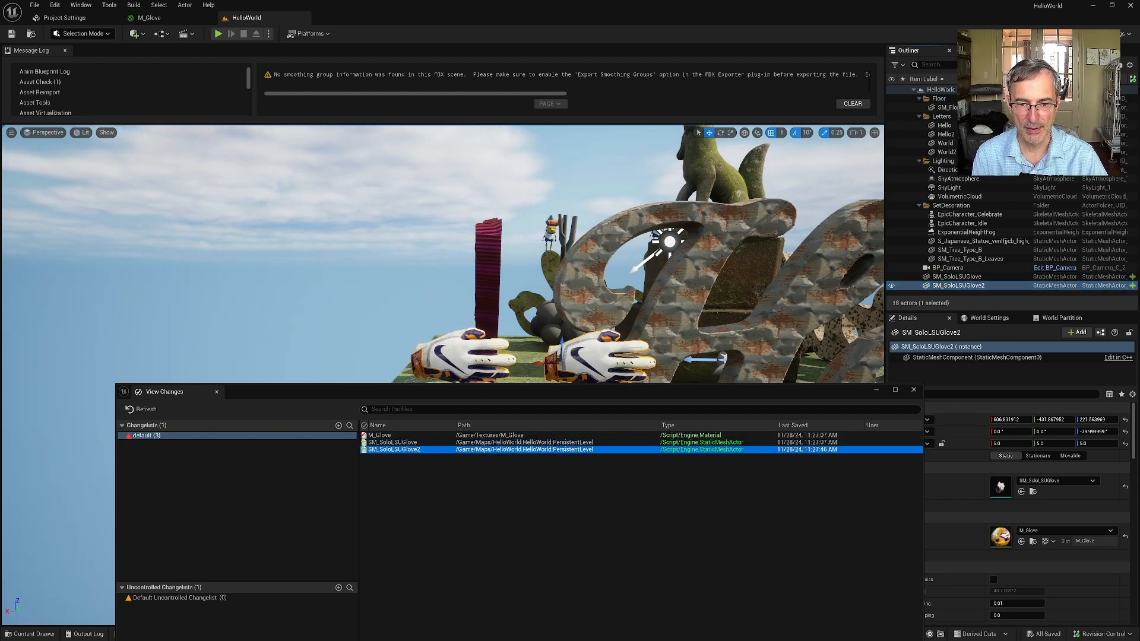
pyautogui.moveTo(483, 393); pyautogui.dragTo(484, 416)
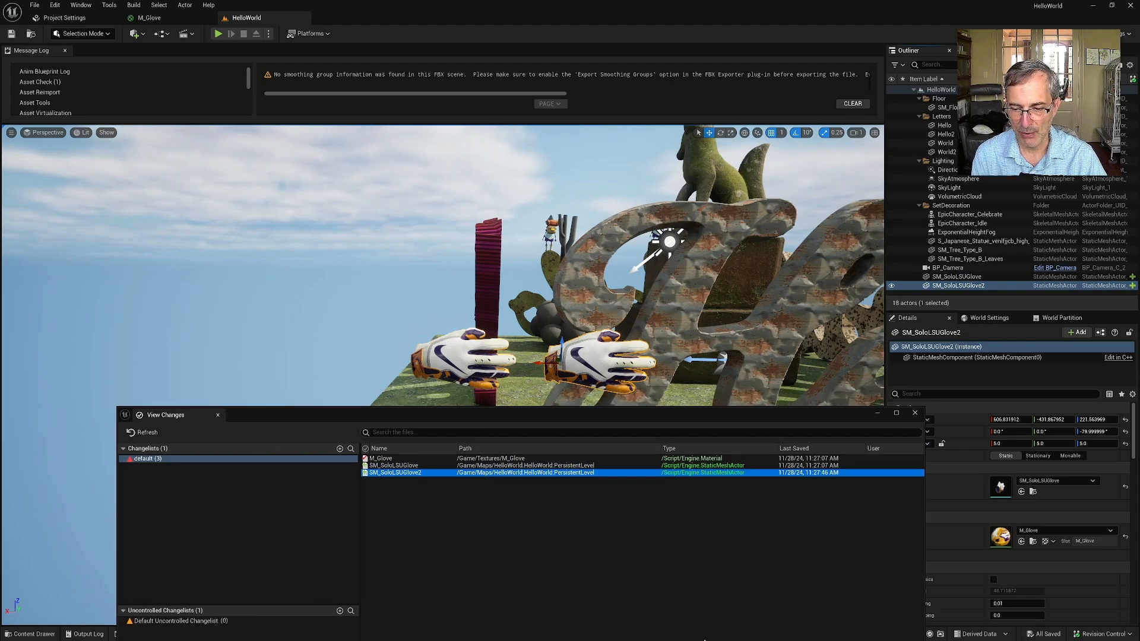
# Switch to P4V to examine the files in the pending default changelist, and return to Unreal Editor
pyautogui.hotkey('alt', 'Tab')
pyautogui.press('Tab')
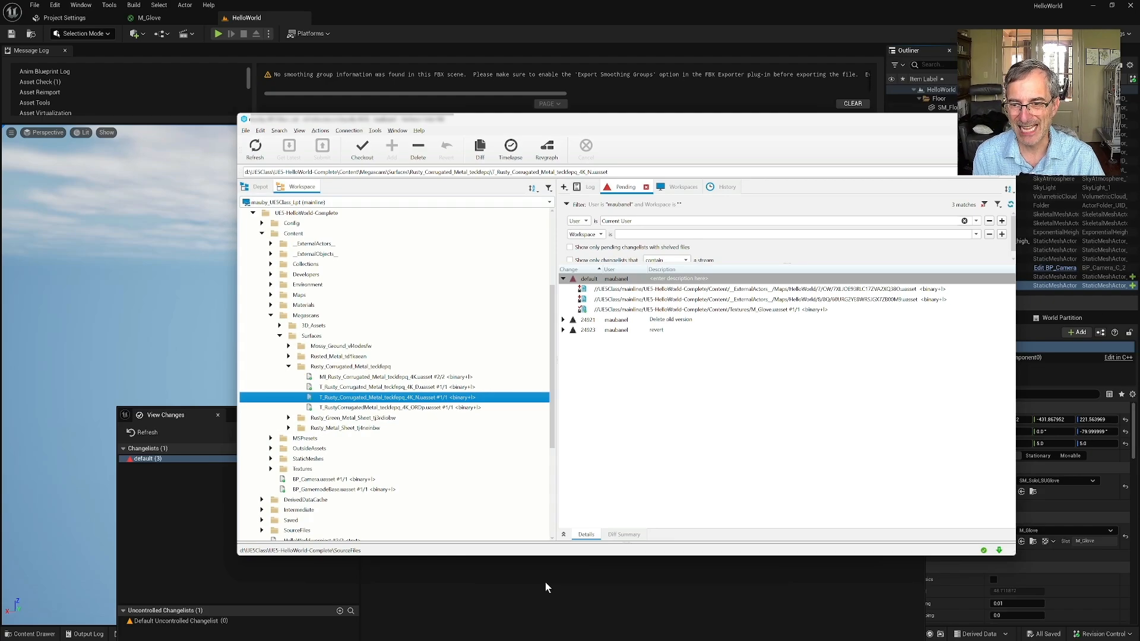
pyautogui.click(547, 582)
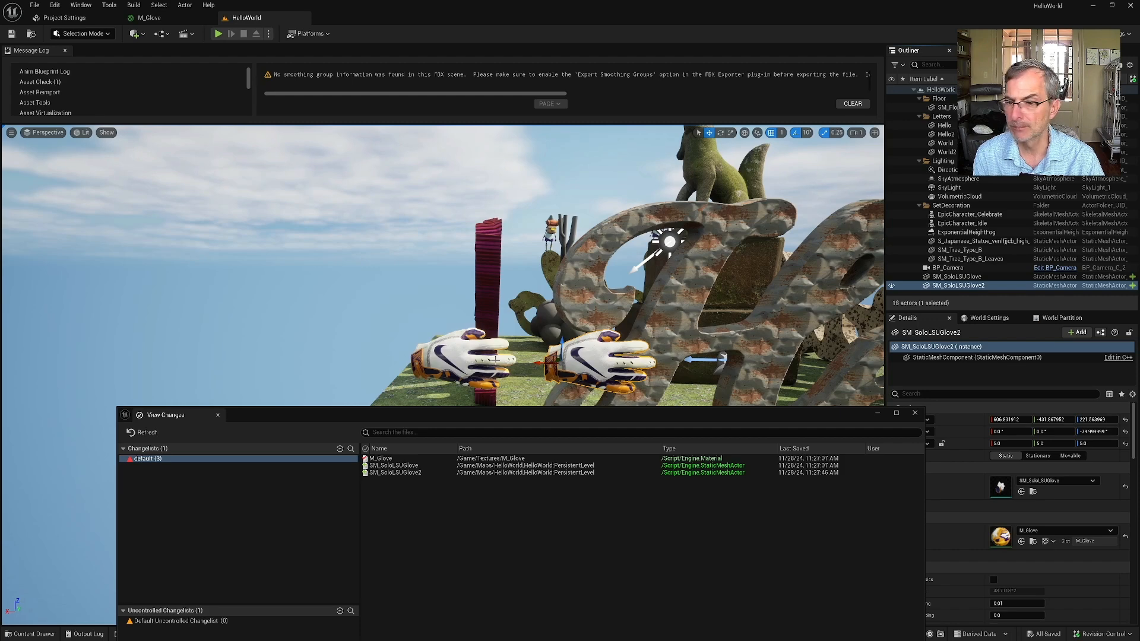
# Submit M_Glove and both glove actors with the changelist description "Fixed glove material by adding roughness and added two gloves to level"
pyautogui.moveTo(895, 418); pyautogui.dragTo(879, 335)
pyautogui.click(897, 331)
pyautogui.click(1101, 634)
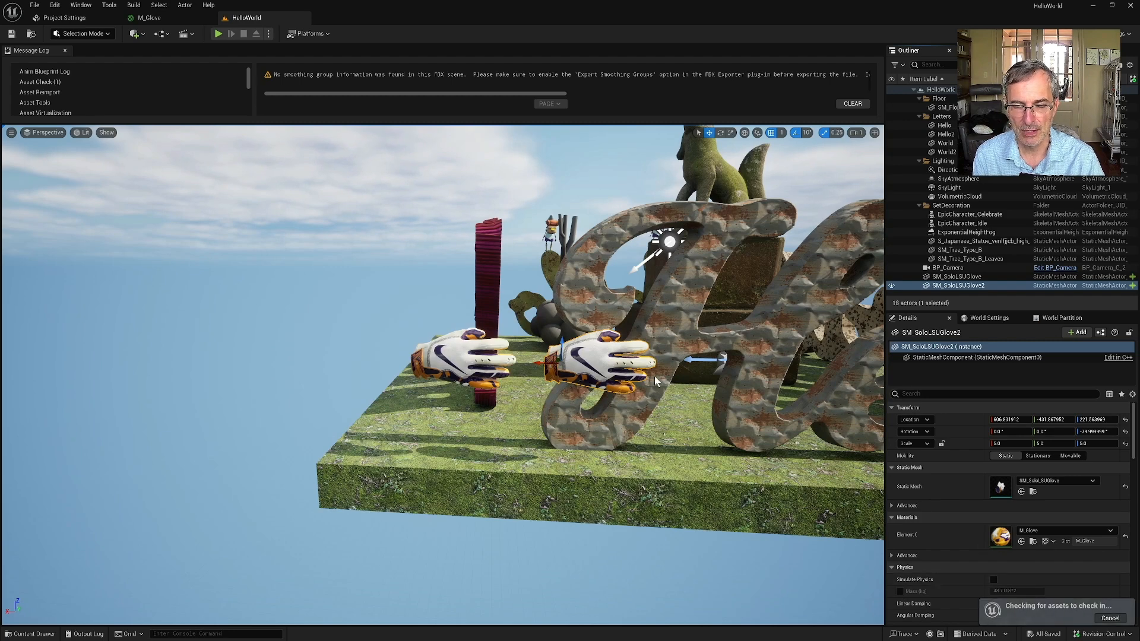
pyautogui.write('Add')
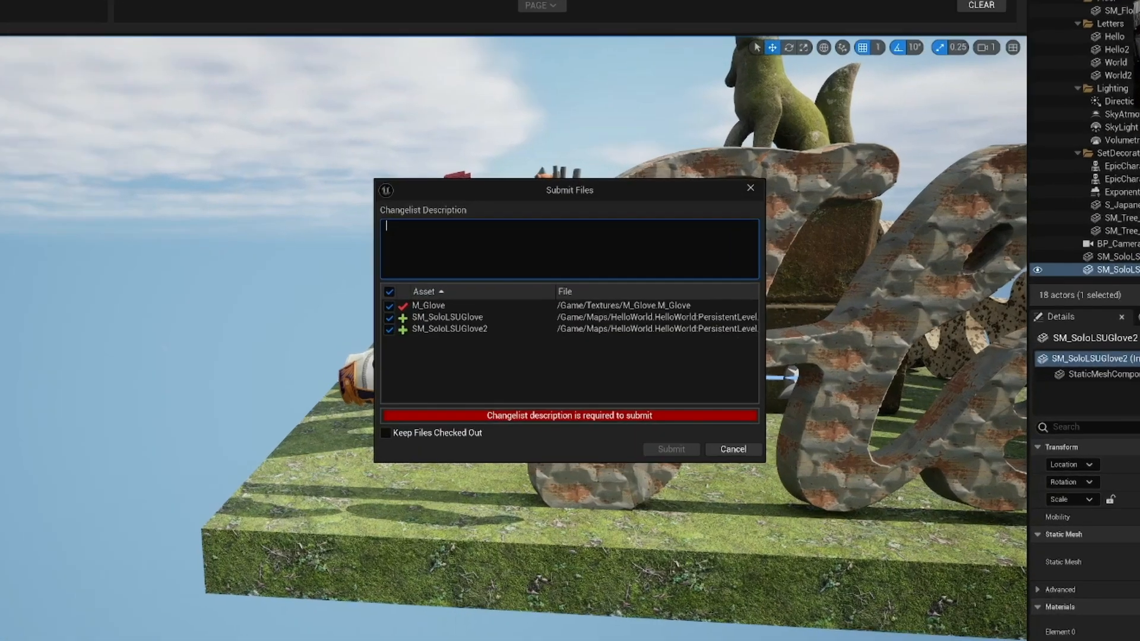
pyautogui.write('Fix')
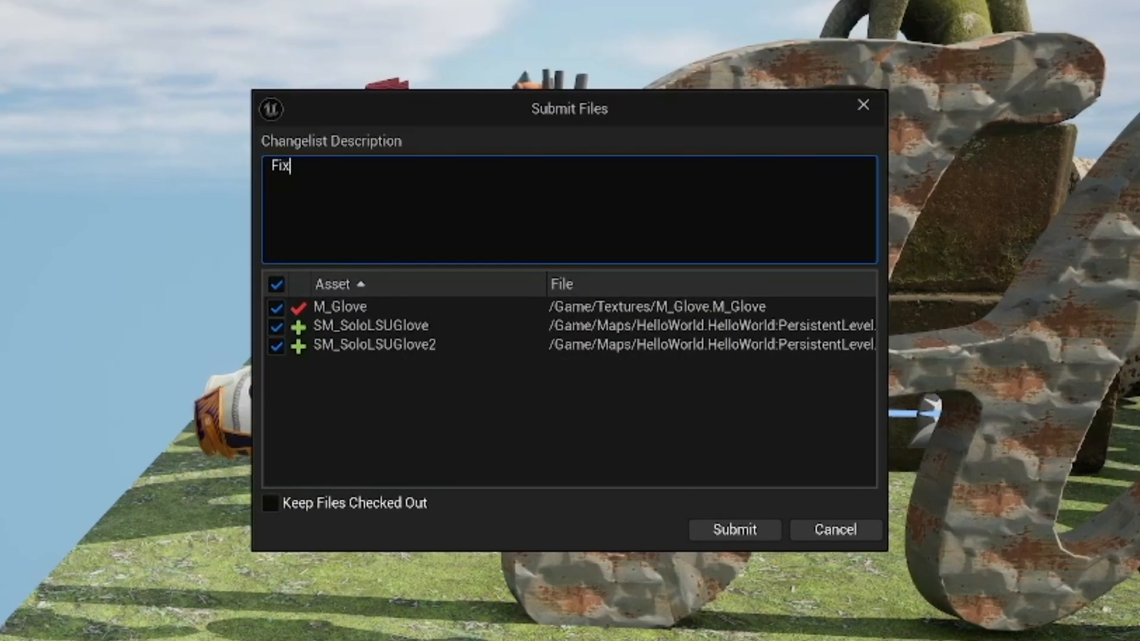
pyautogui.write('ed glove materia')
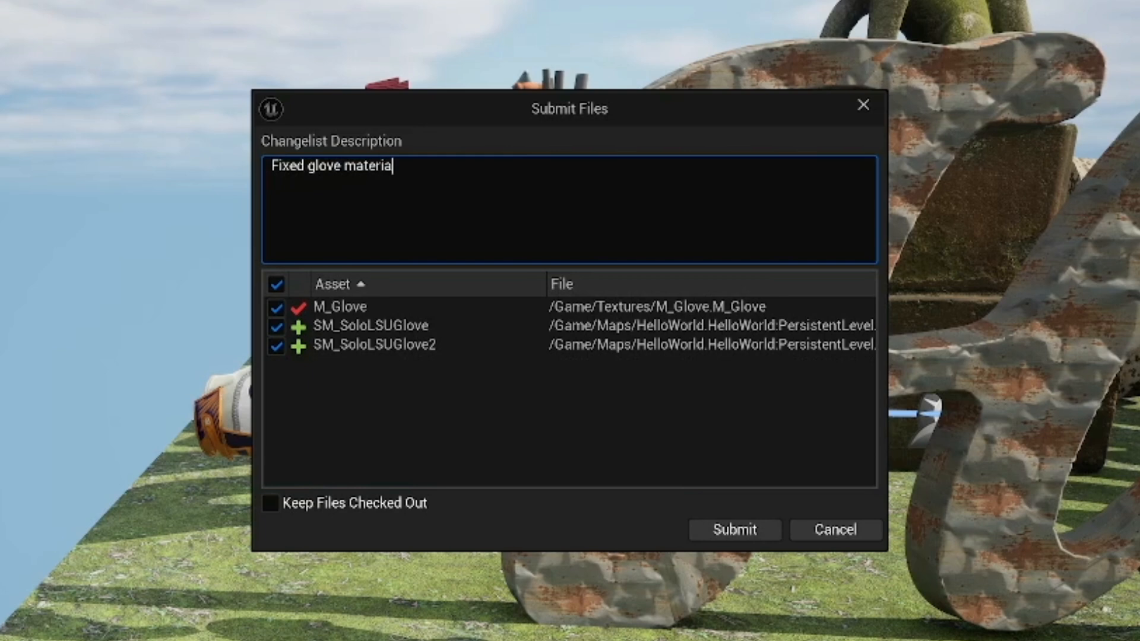
pyautogui.write('l byt adding roughness and')
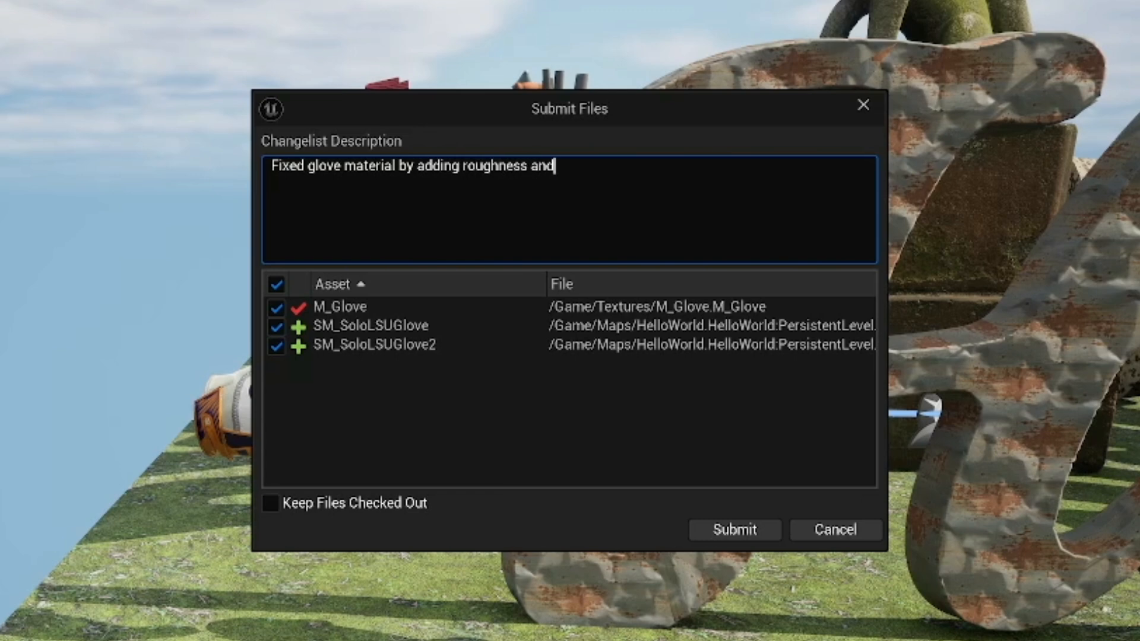
pyautogui.write(' added two gl')
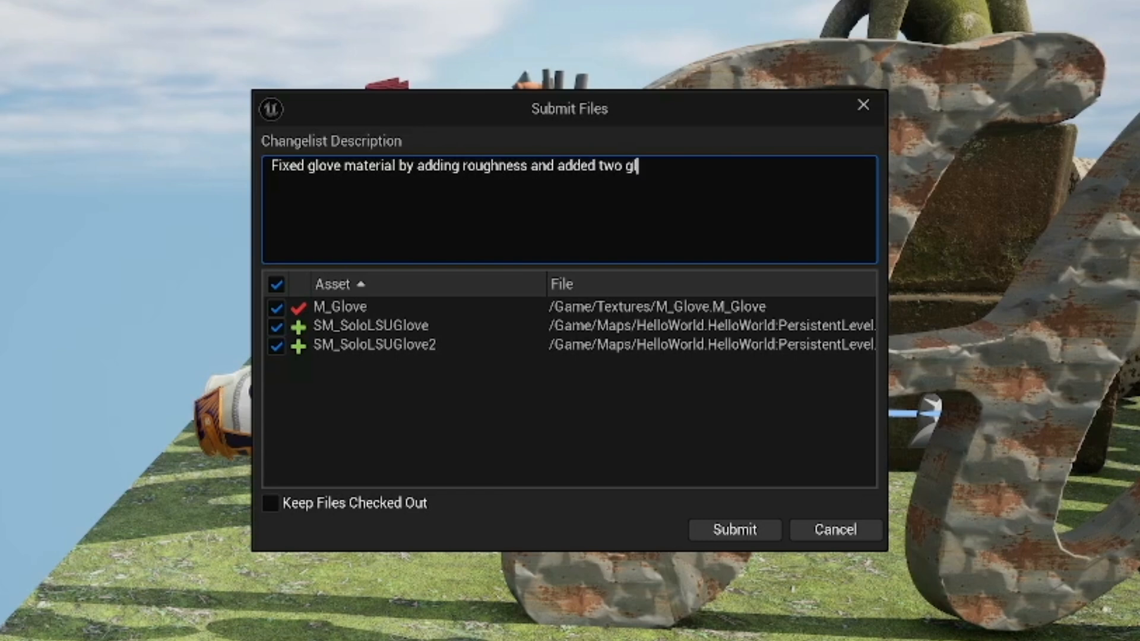
pyautogui.write('oves to lve')
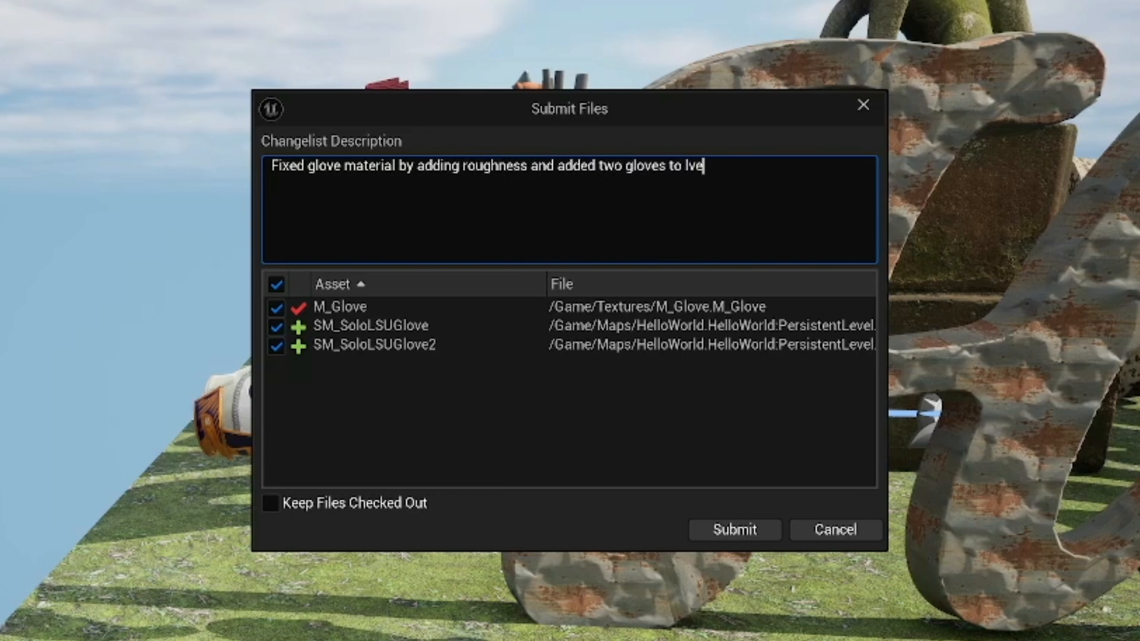
pyautogui.write('evel')
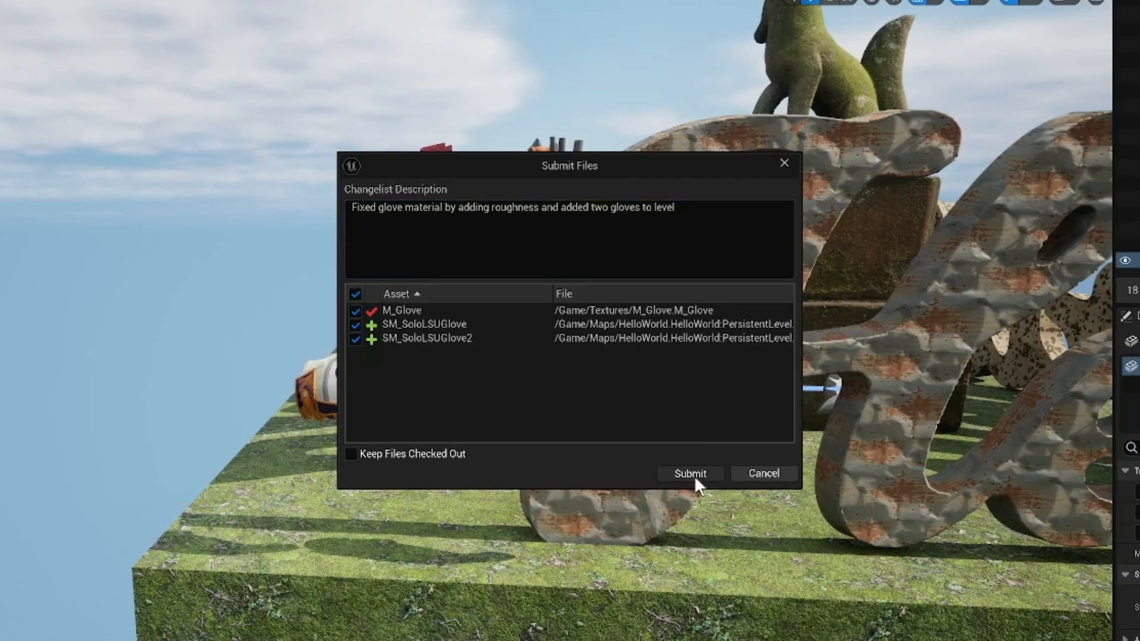
pyautogui.click(734, 529)
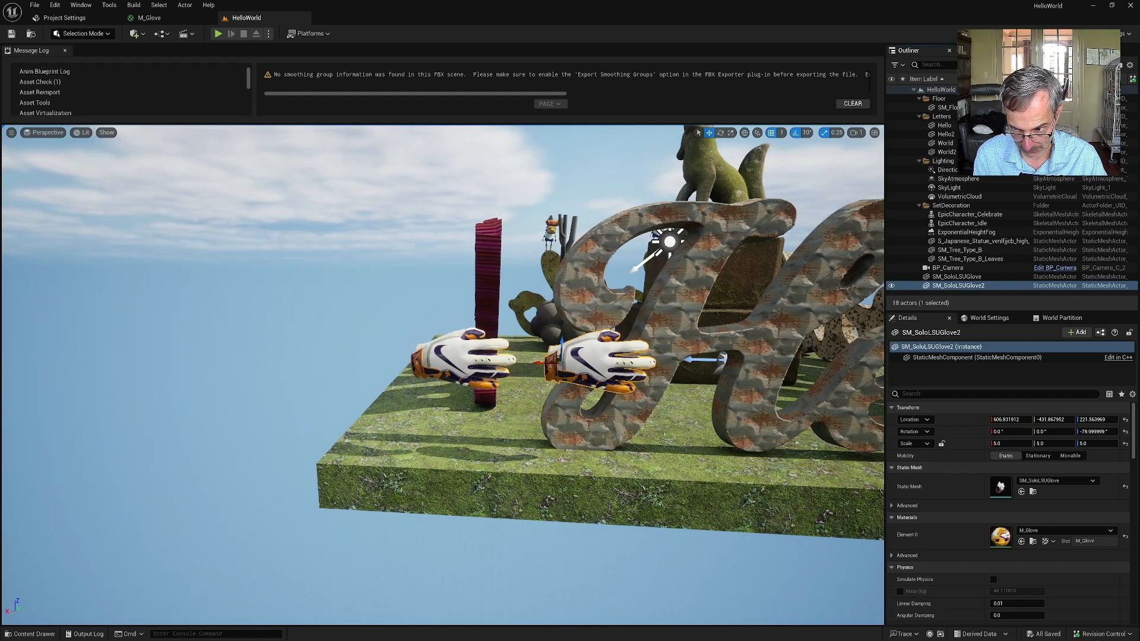
pyautogui.click(1103, 633)
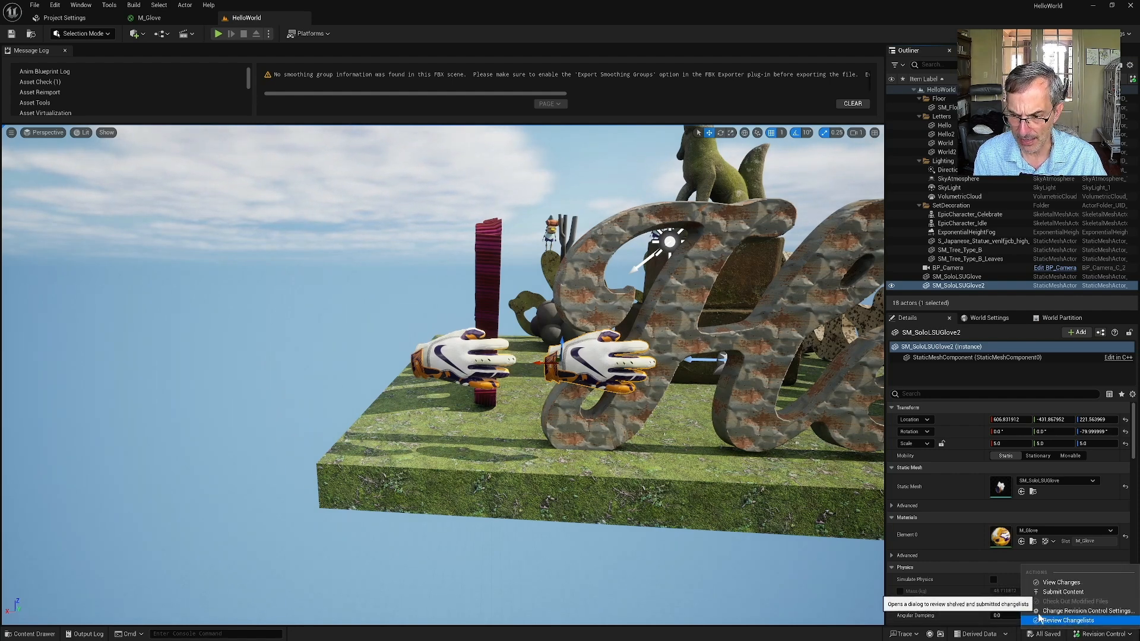
pyautogui.click(948, 286)
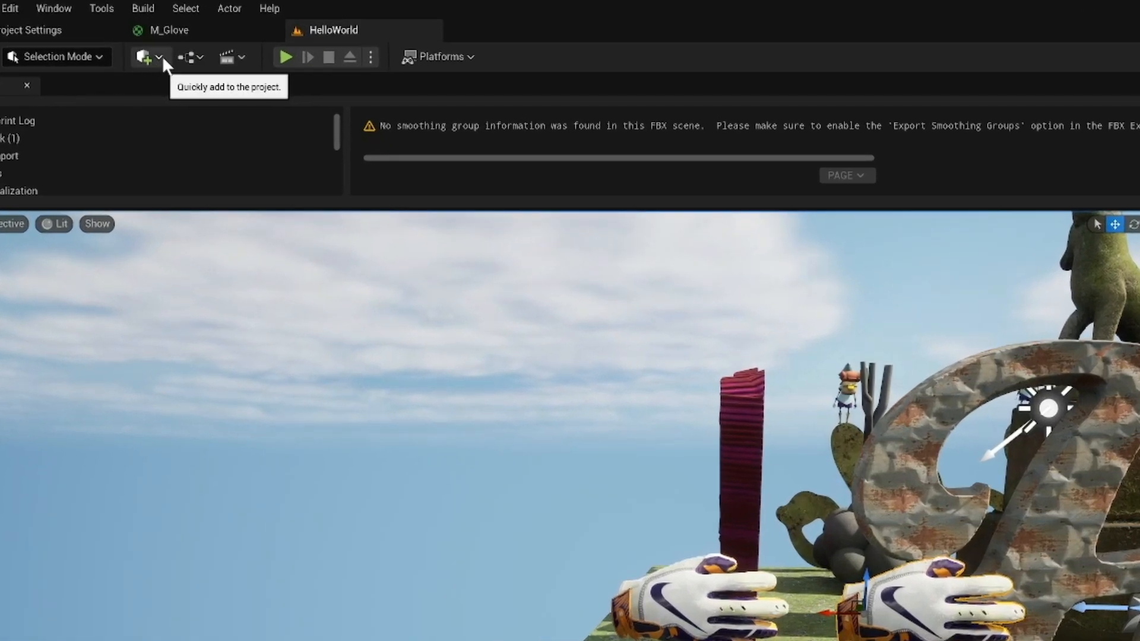
# Open Quixel Bridge from the quick-add options and browse the surfaces and 3D models on its home page
pyautogui.click(159, 56)
pyautogui.click(178, 132)
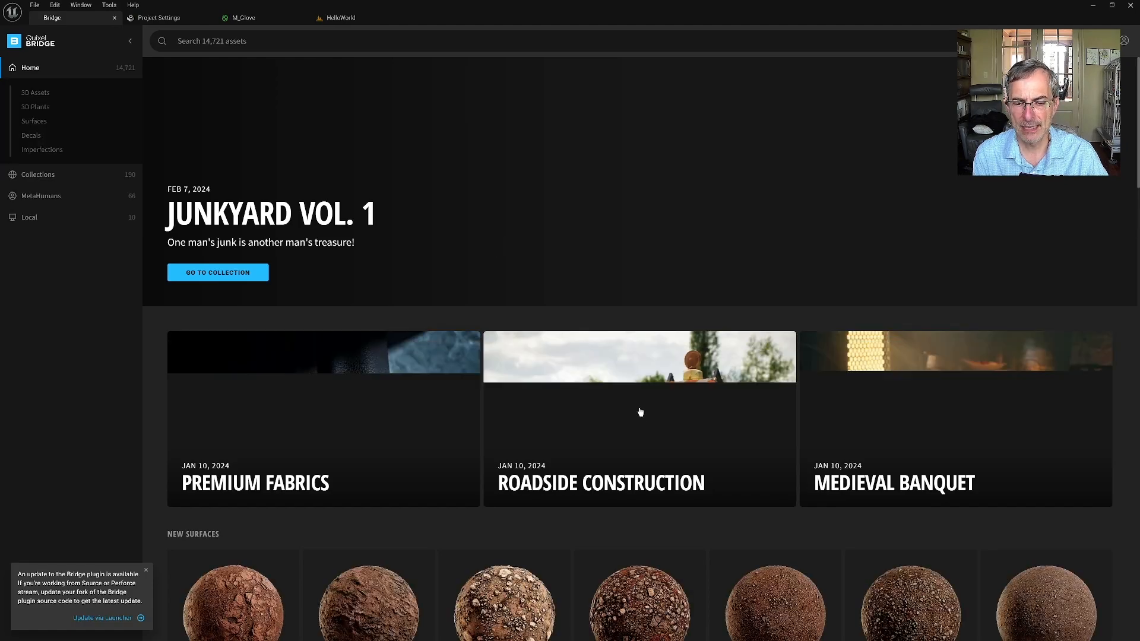
pyautogui.scroll(-3, 548, 369)
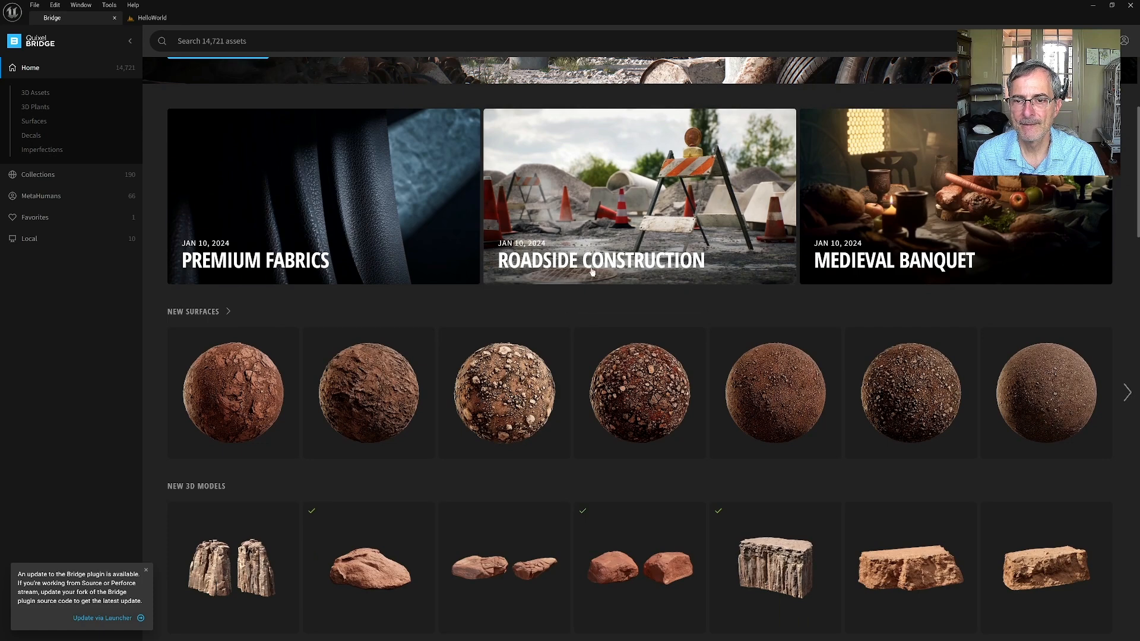
# Download Stop Slow Traffic Sign from the Roadside Construction collection at medium quality and add it to the project
pyautogui.click(592, 271)
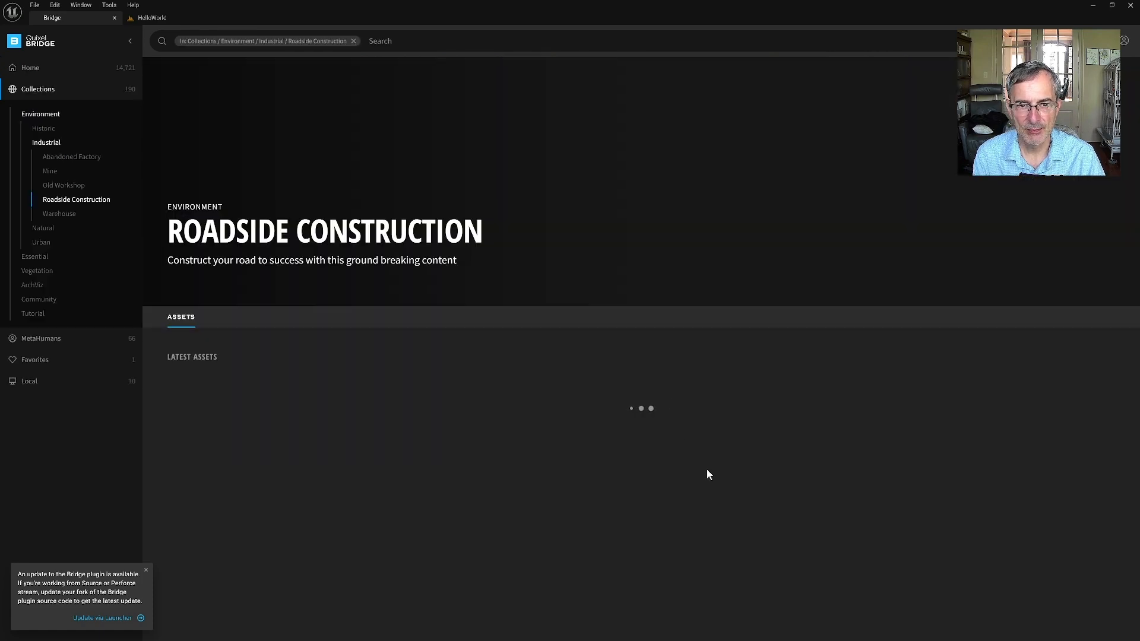
pyautogui.scroll(-4, 706, 466)
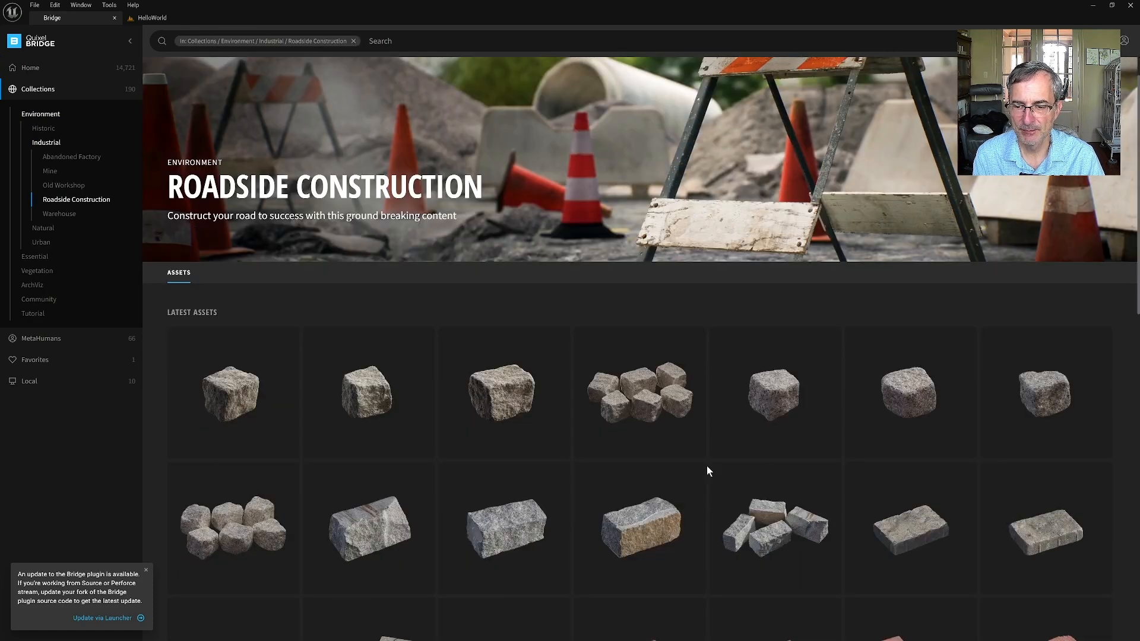
pyautogui.scroll(-10, 707, 466)
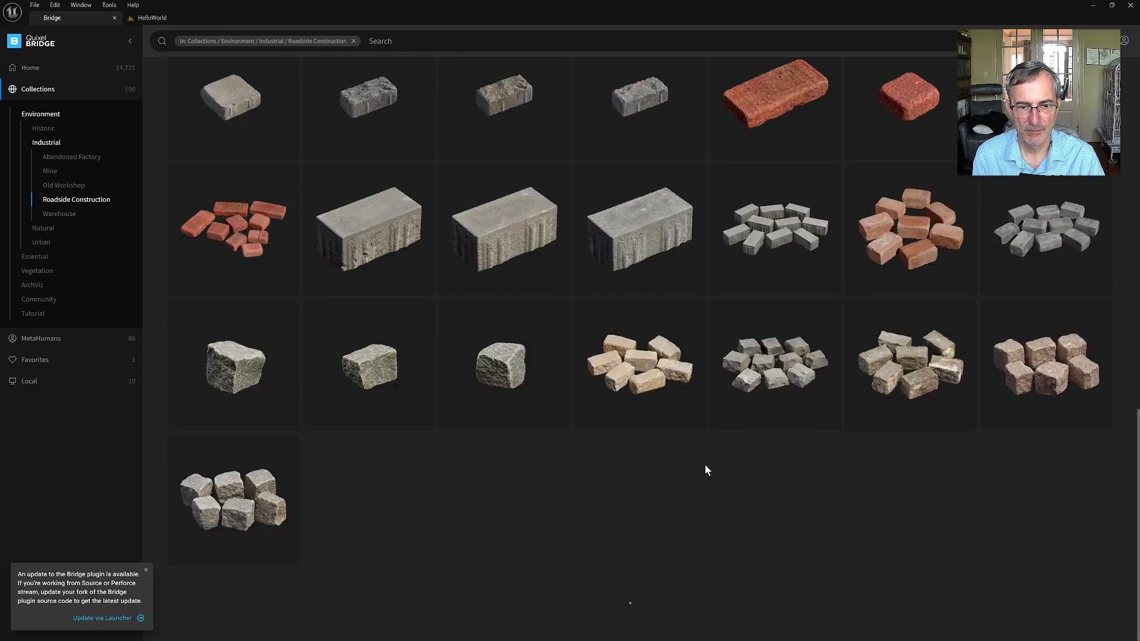
pyautogui.scroll(-2, 704, 463)
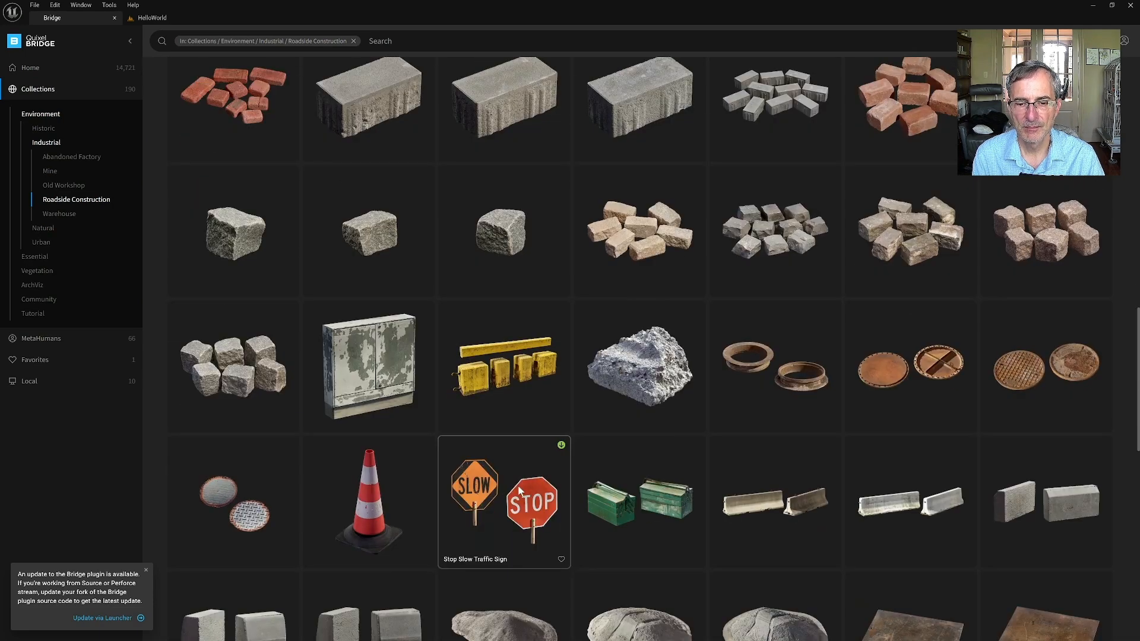
pyautogui.click(520, 475)
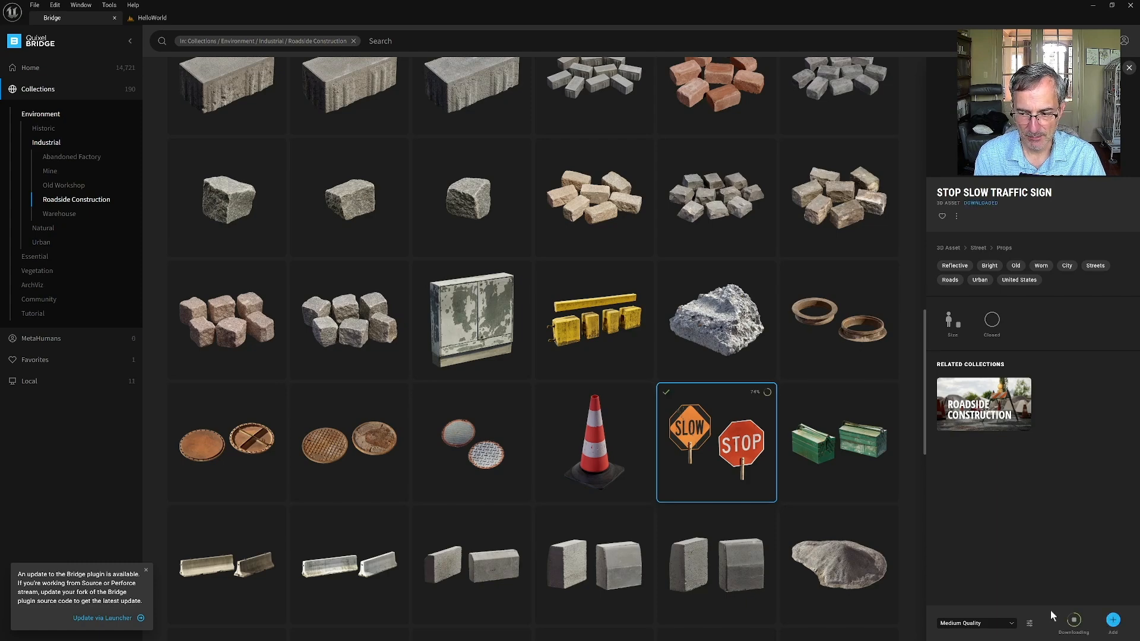
pyautogui.click(1113, 621)
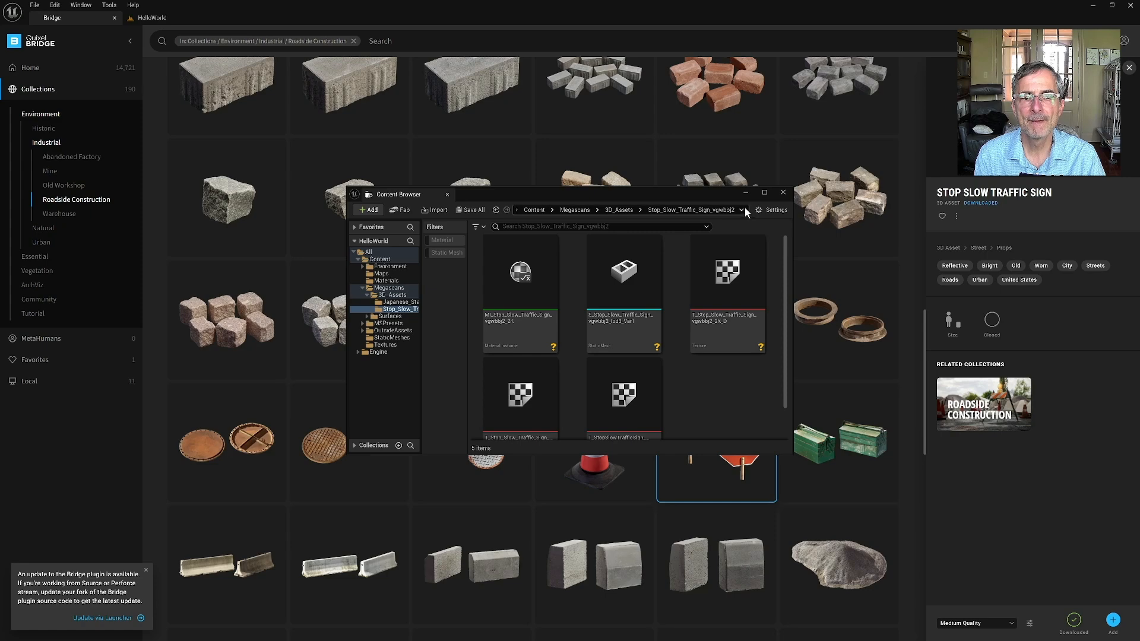
# Close the separate Content Browser window and Bridge to return to the HelloWorld level
pyautogui.click(783, 194)
pyautogui.click(1094, 8)
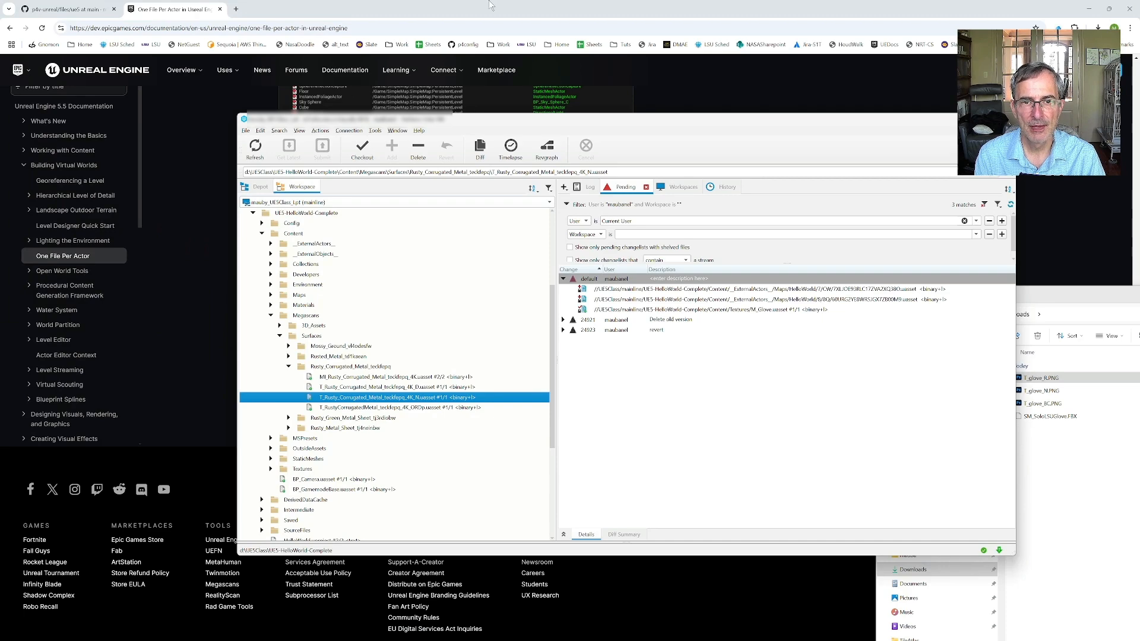
pyautogui.click(748, 631)
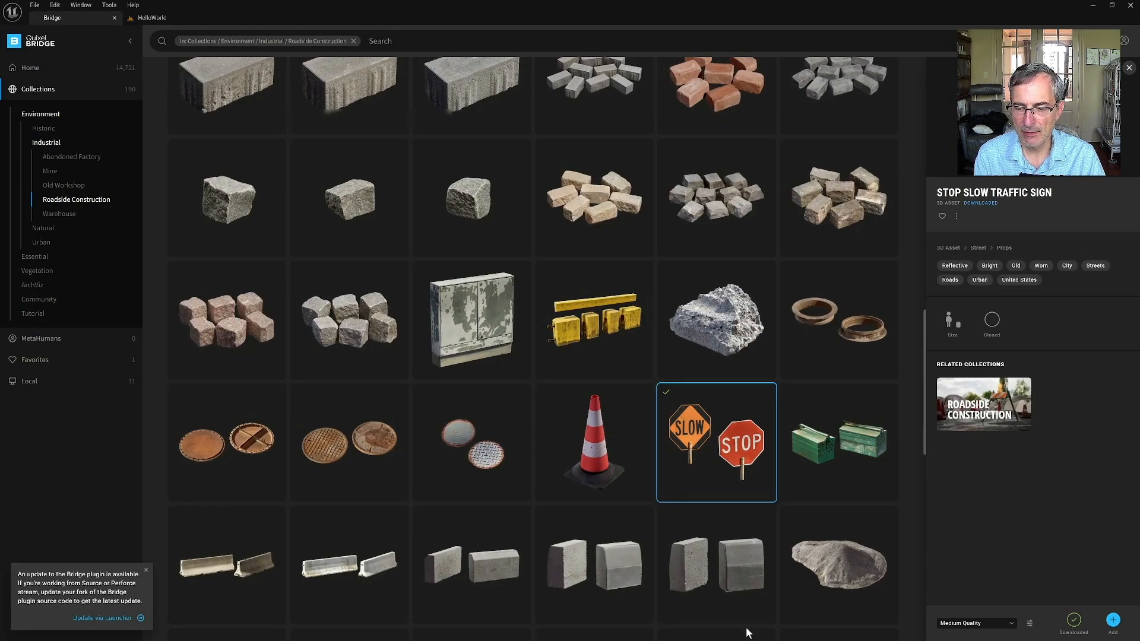
pyautogui.click(114, 18)
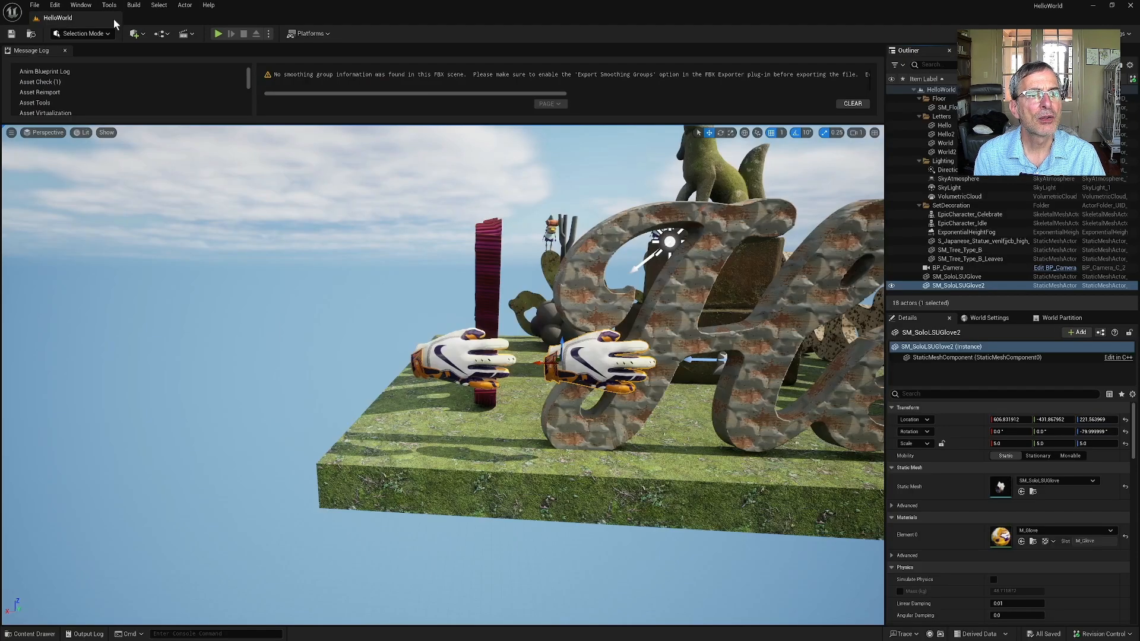
# Browse the Megascans 3D_Assets in the content drawer and show the contents of the Stop_Slow_Traffic_Sign_vgwbbj2 folder
pyautogui.click(32, 633)
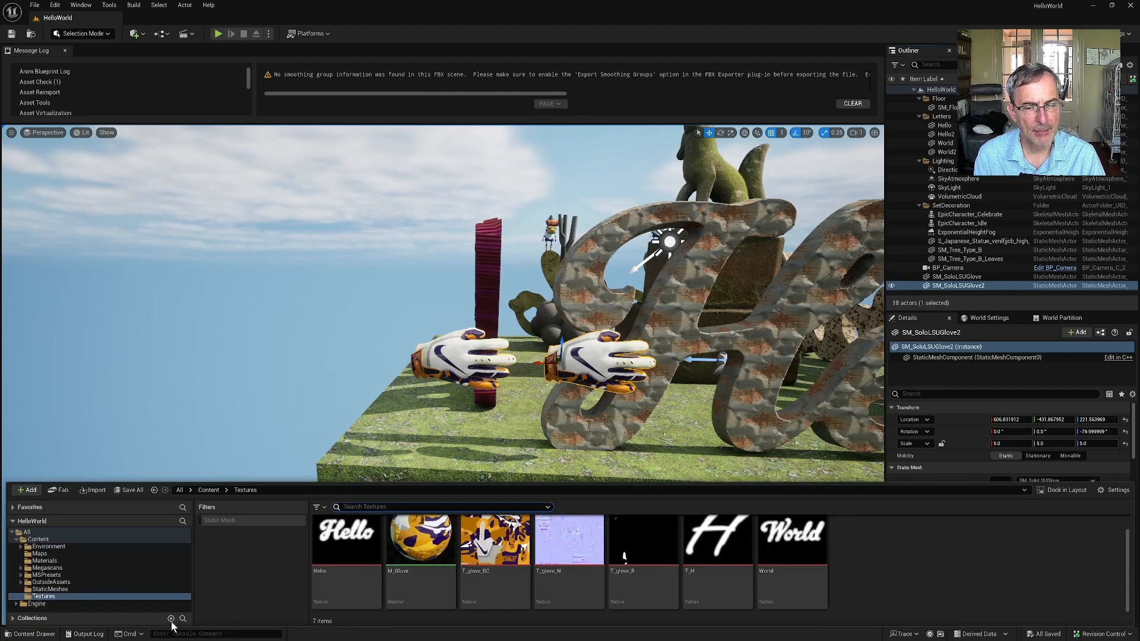
pyautogui.click(47, 568)
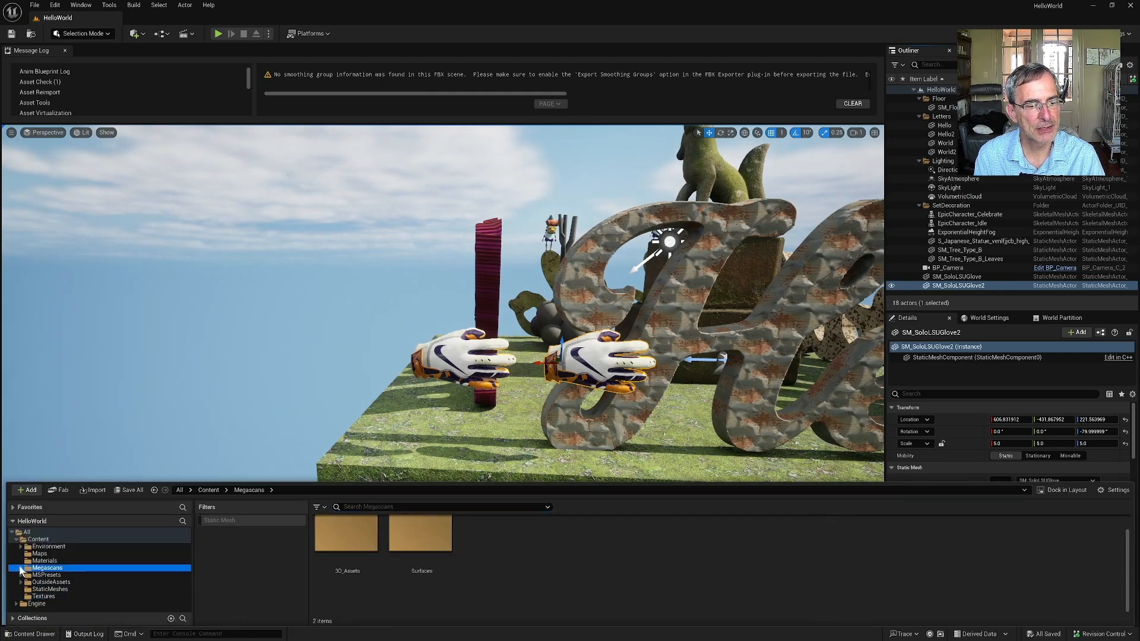
pyautogui.click(22, 568)
pyautogui.click(51, 575)
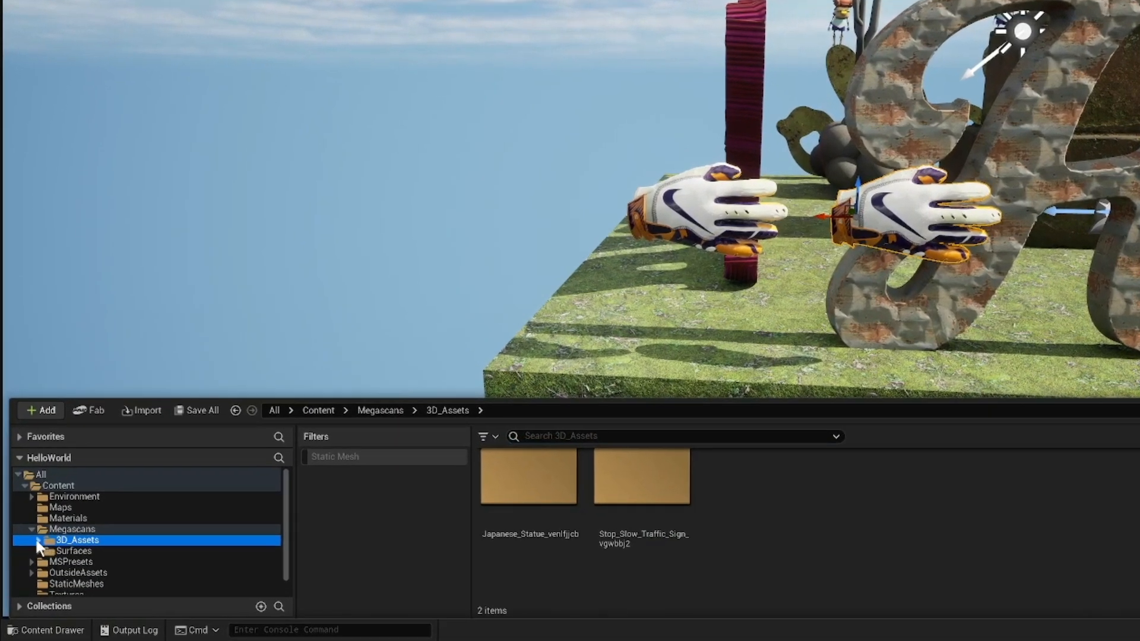
pyautogui.click(37, 540)
pyautogui.click(95, 550)
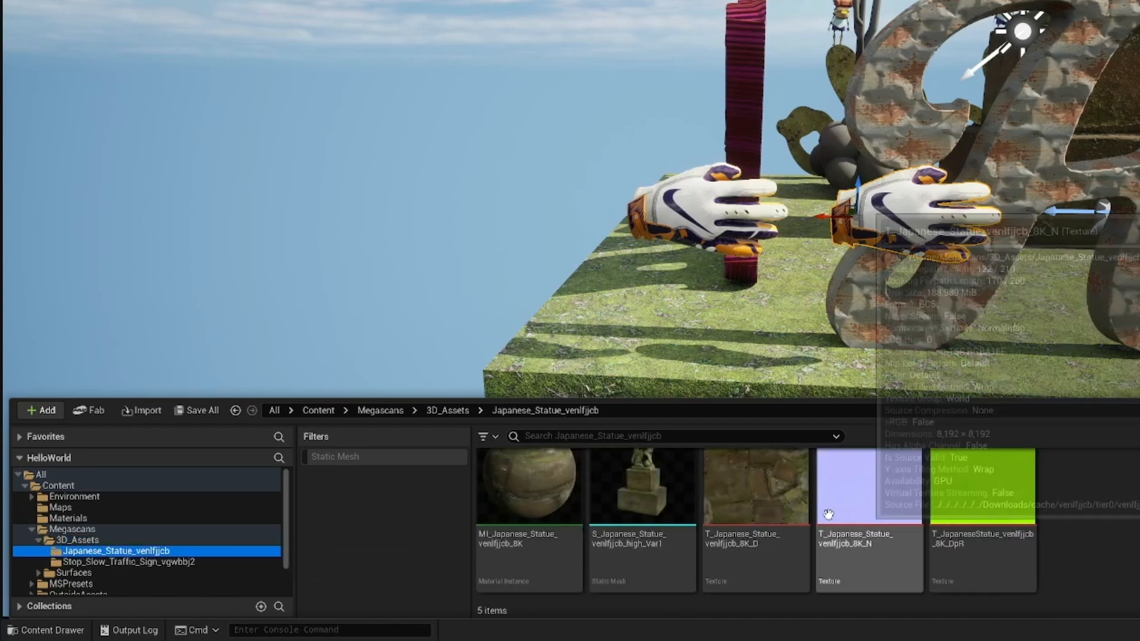
pyautogui.click(127, 562)
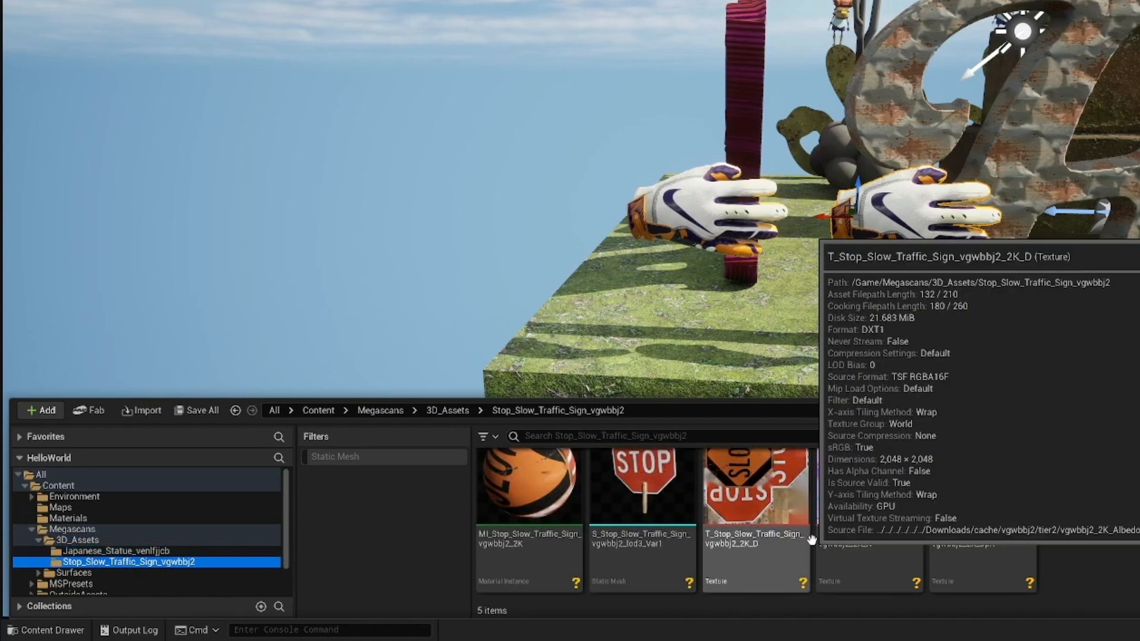
# Place the S_Stop_Slow_Traffic_Sign static mesh on the grass platform near the gloves and save the unsaved actor
pyautogui.moveTo(643, 487); pyautogui.dragTo(722, 302)
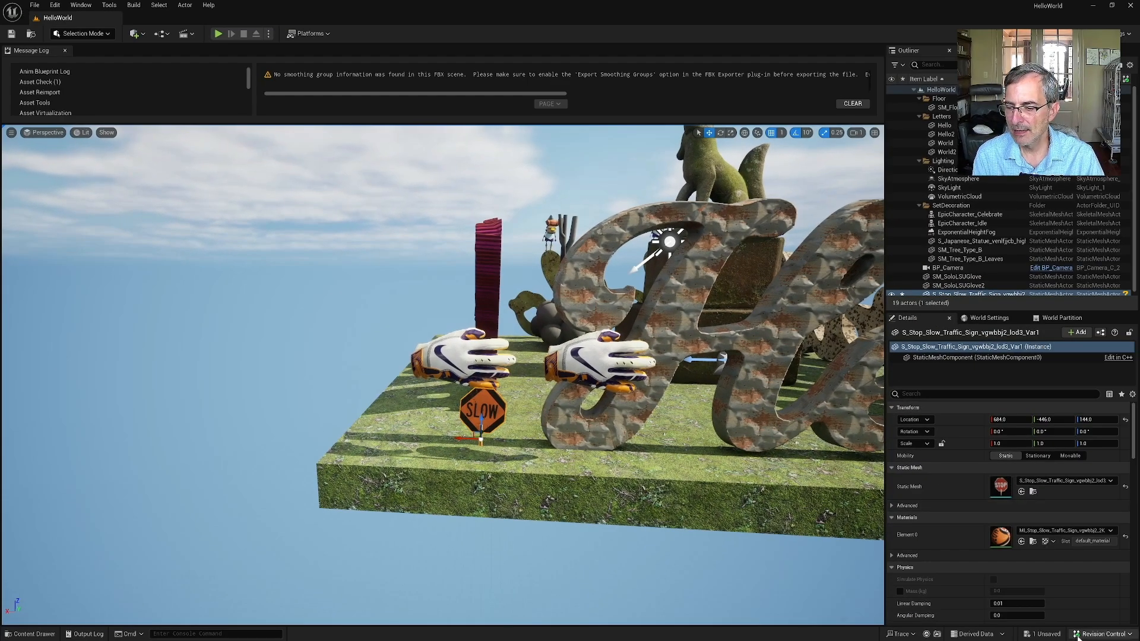
pyautogui.click(1043, 634)
pyautogui.click(641, 426)
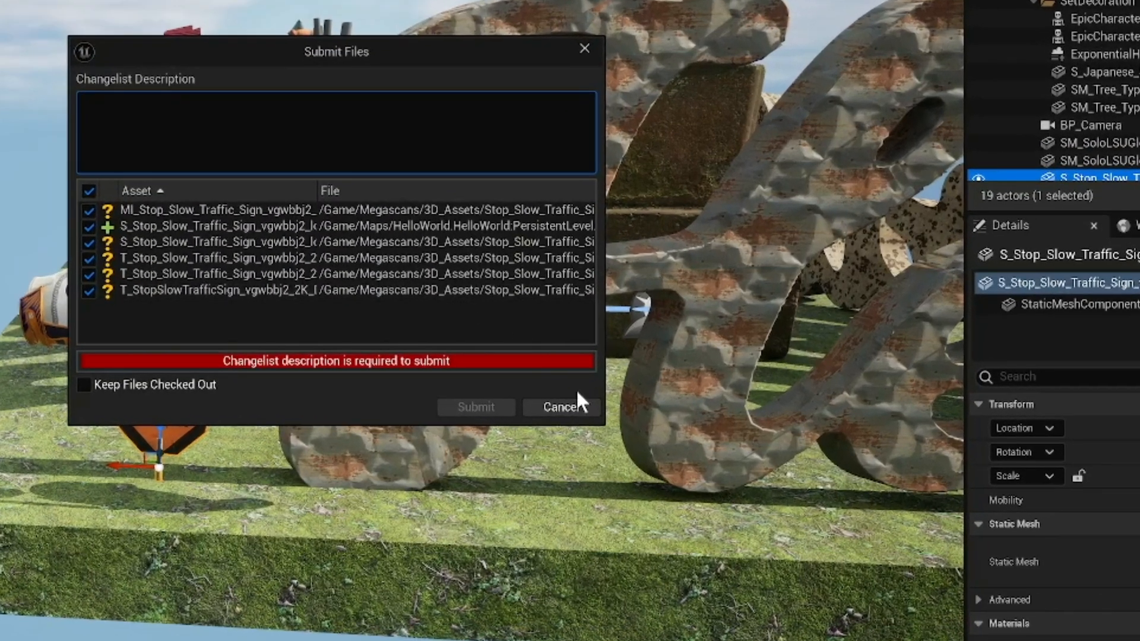
# Review the traffic sign files for check-in and submit them with the changelist description "Adding road signs from quixel"
pyautogui.moveTo(605, 423); pyautogui.dragTo(1049, 608)
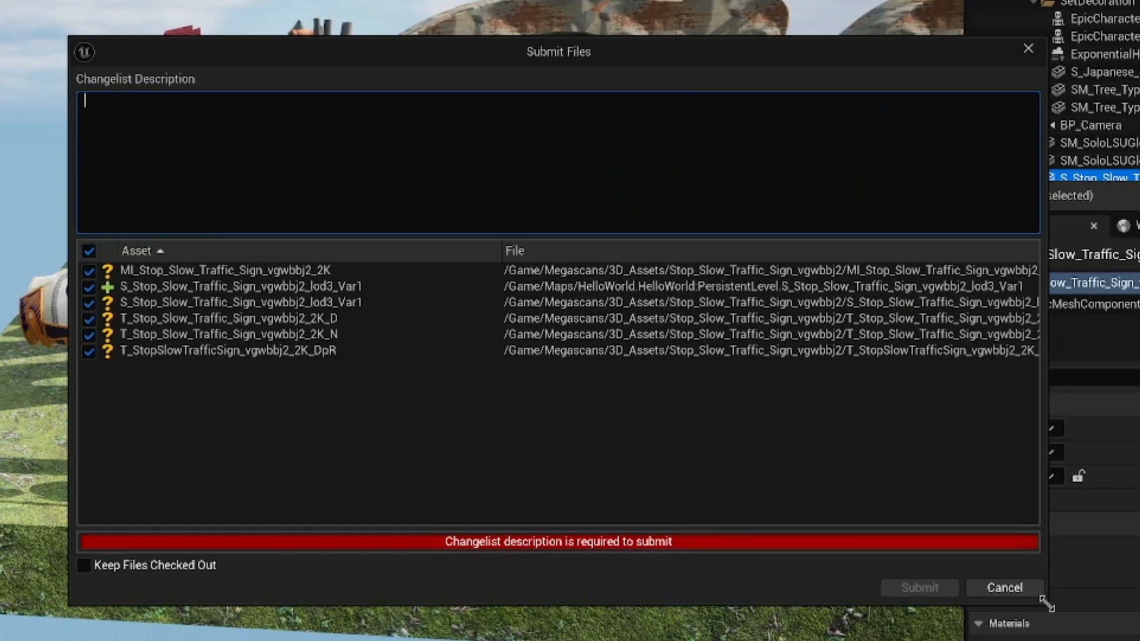
pyautogui.click(643, 336)
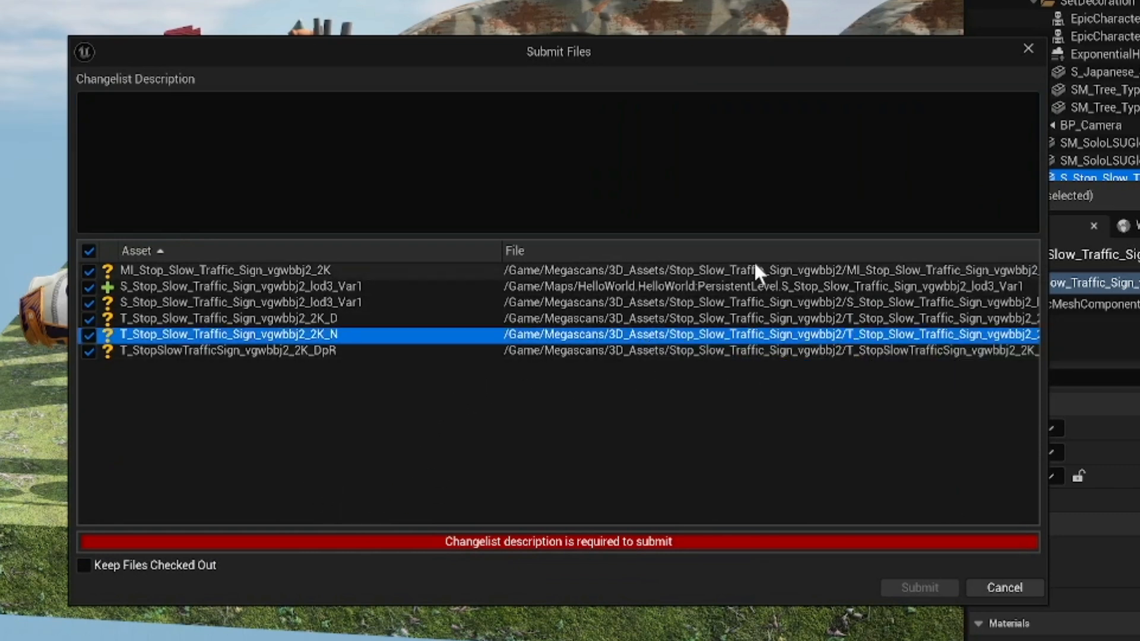
pyautogui.click(138, 287)
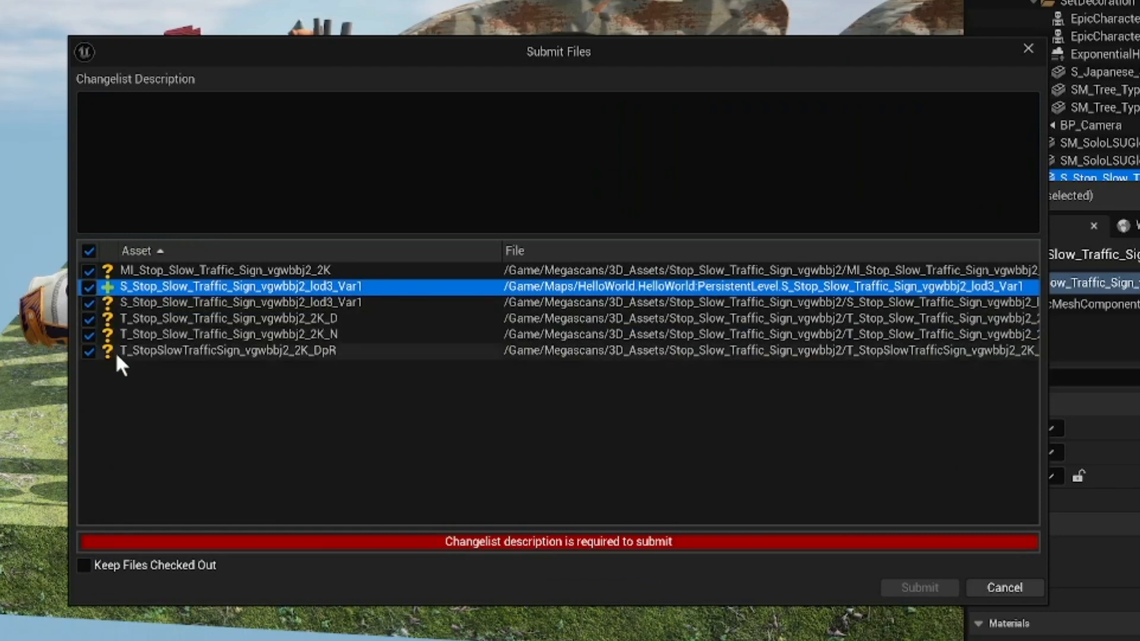
pyautogui.click(172, 162)
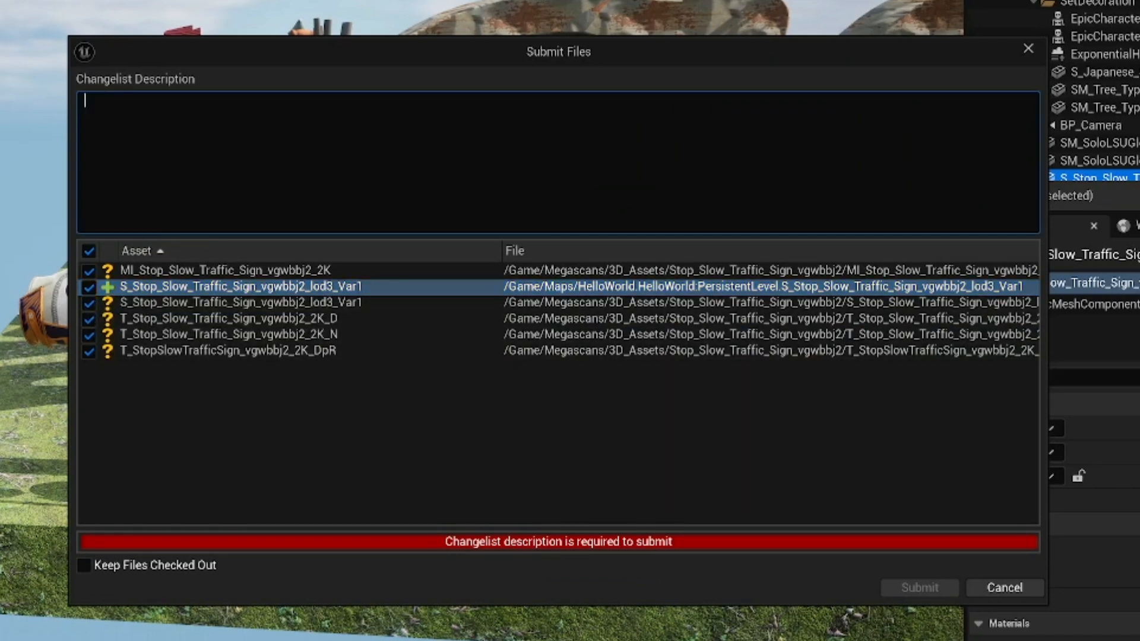
pyautogui.write('Adding road signs f')
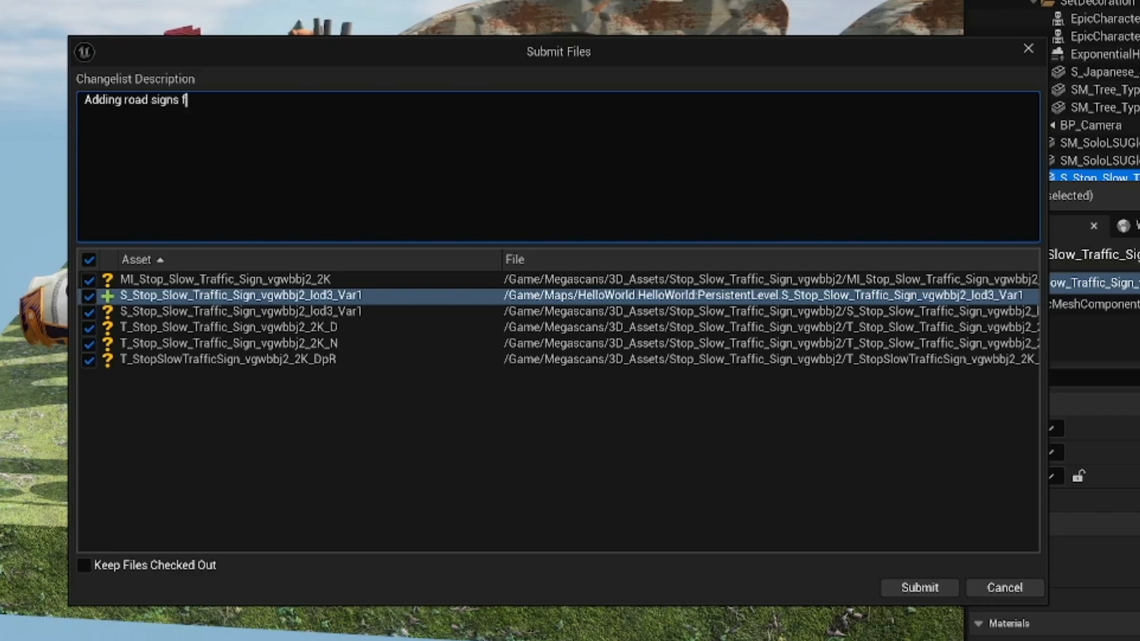
pyautogui.write('rom quixel')
pyautogui.click(903, 586)
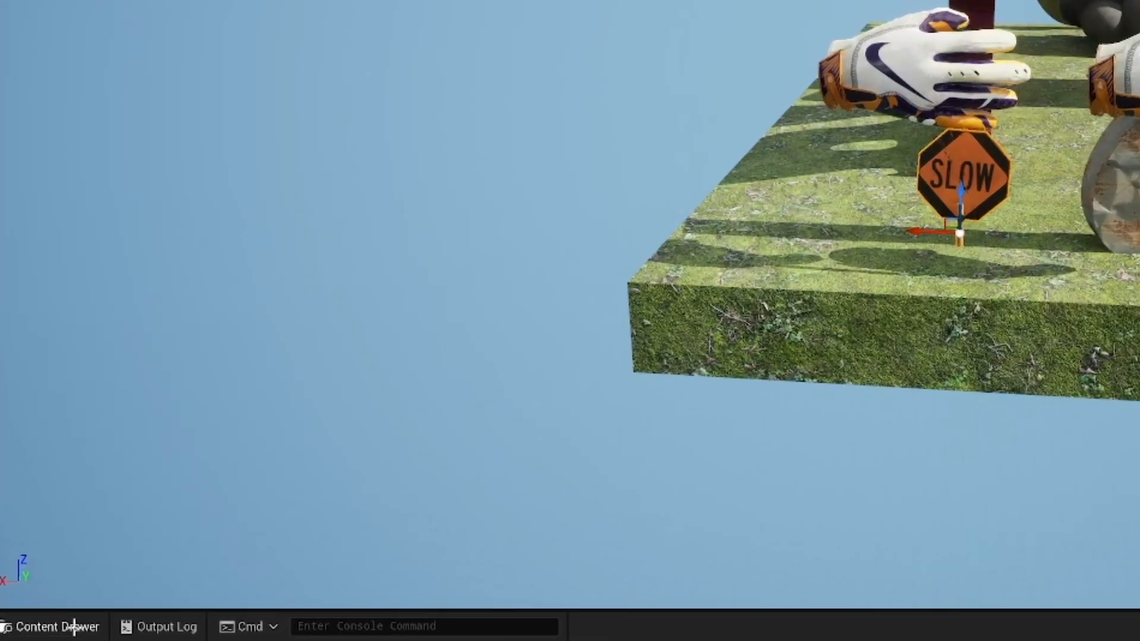
# Examine the revision status of the Billboard, Decal and Decal_VT material folders under MSPresets
pyautogui.click(76, 629)
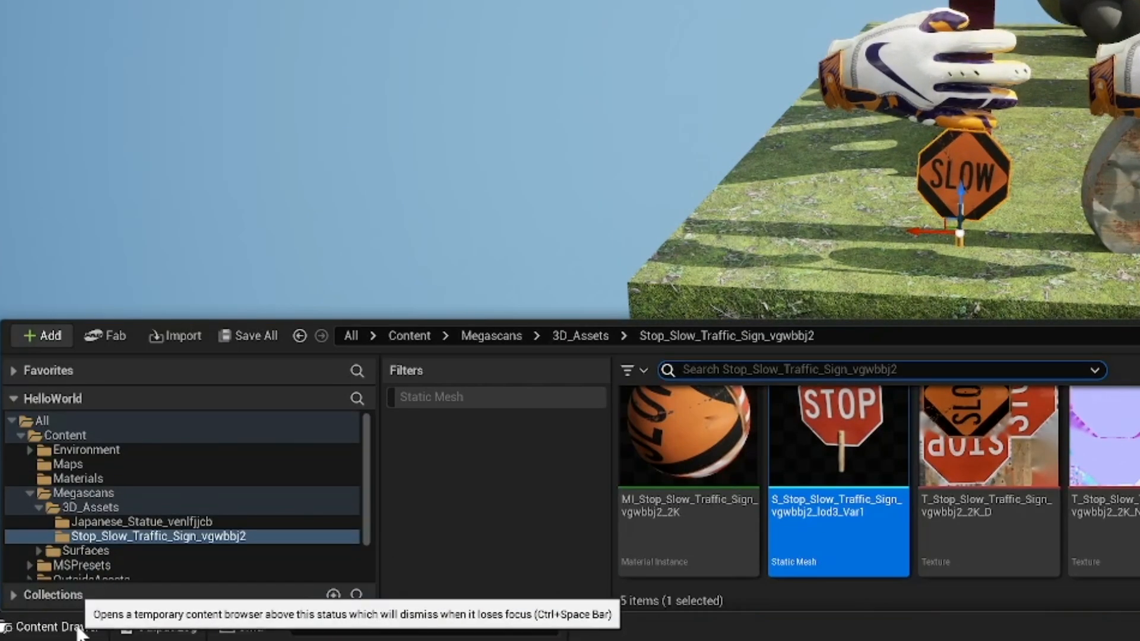
pyautogui.scroll(-2, 185, 519)
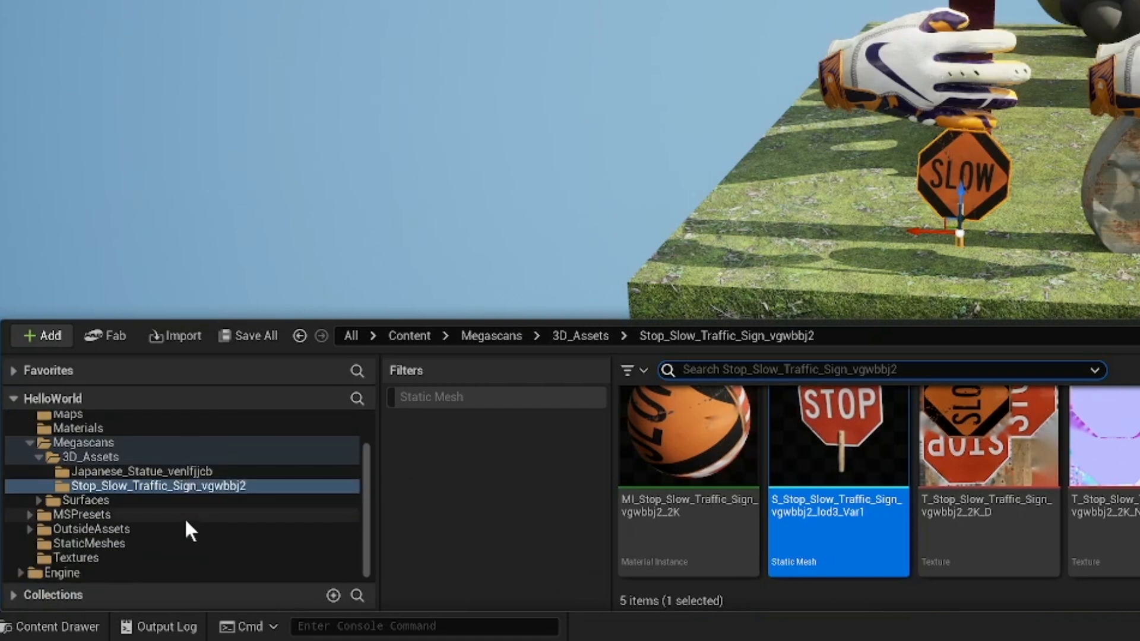
pyautogui.click(30, 514)
pyautogui.click(104, 528)
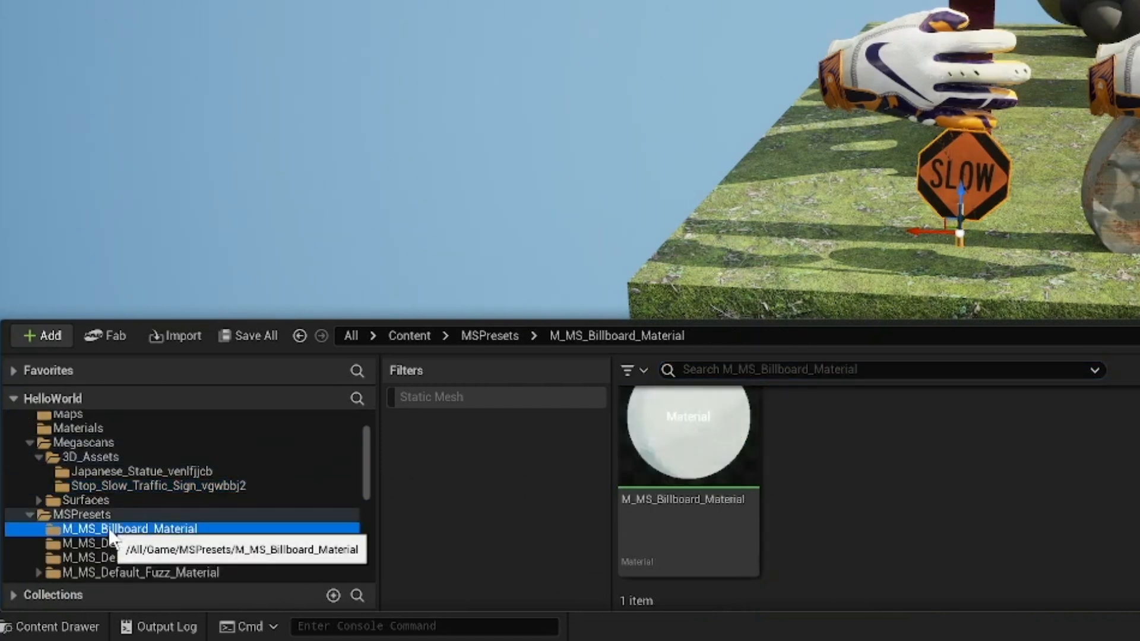
pyautogui.click(117, 544)
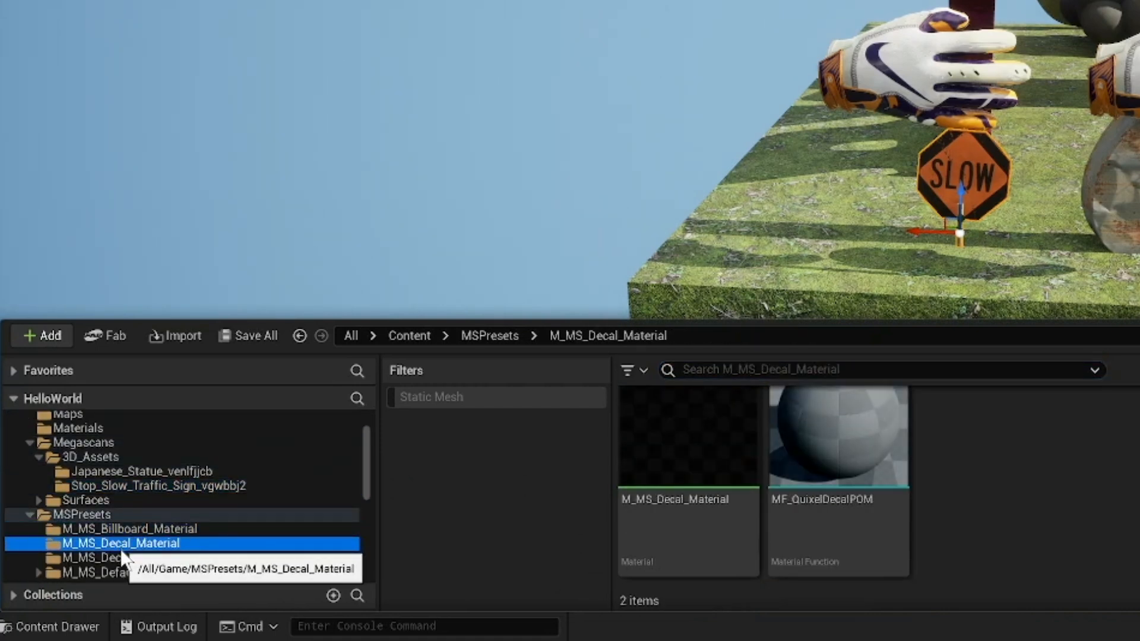
pyautogui.click(130, 558)
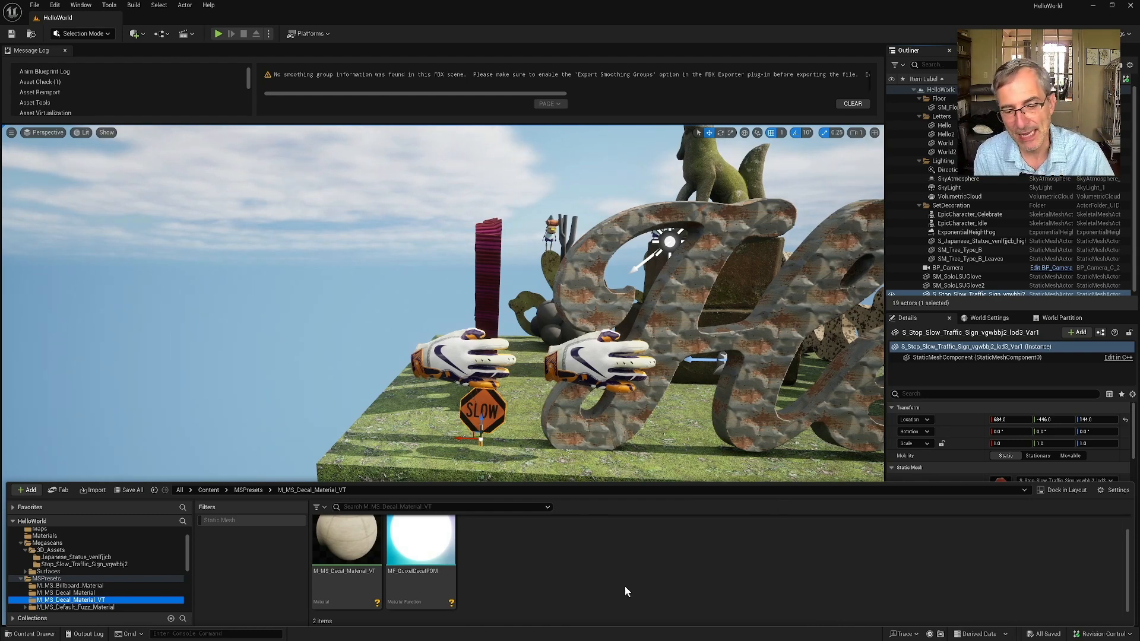
# Refresh the revision control status of the whole Content folder and accept the large-operation confirmation
pyautogui.moveTo(1101, 637)
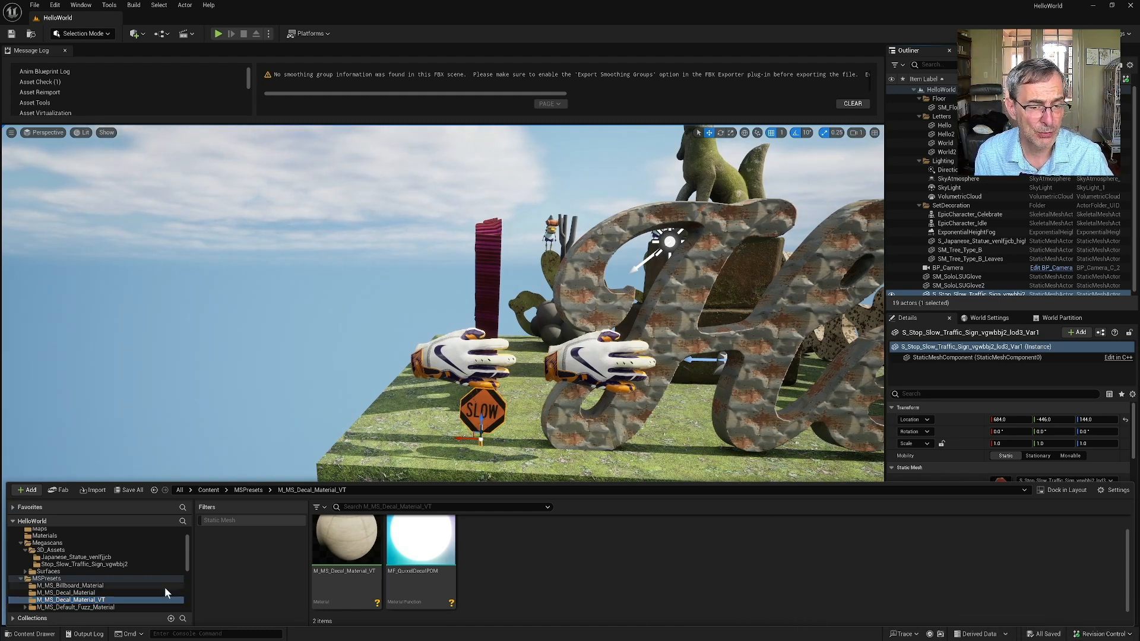
pyautogui.scroll(3, 122, 571)
pyautogui.click(91, 538)
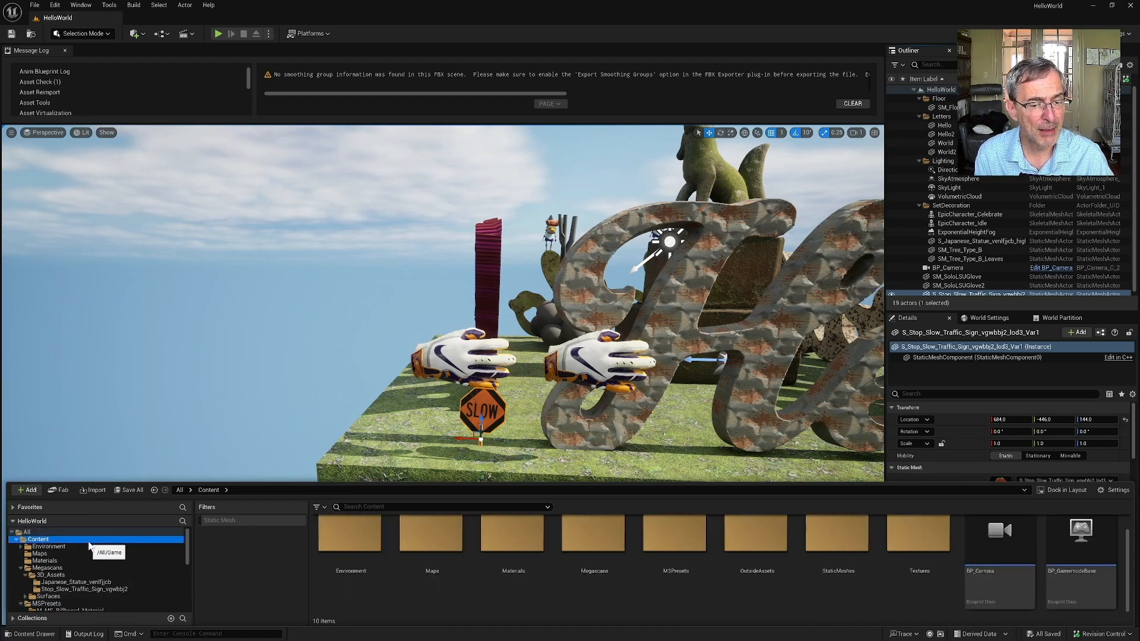
pyautogui.rightClick(89, 540)
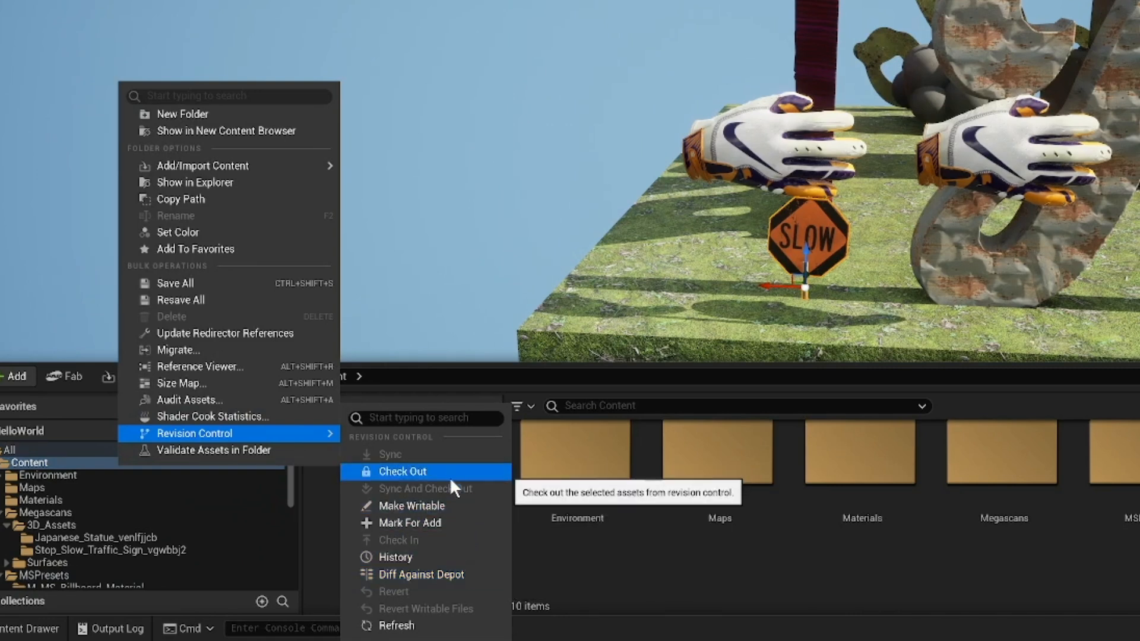
pyautogui.click(456, 628)
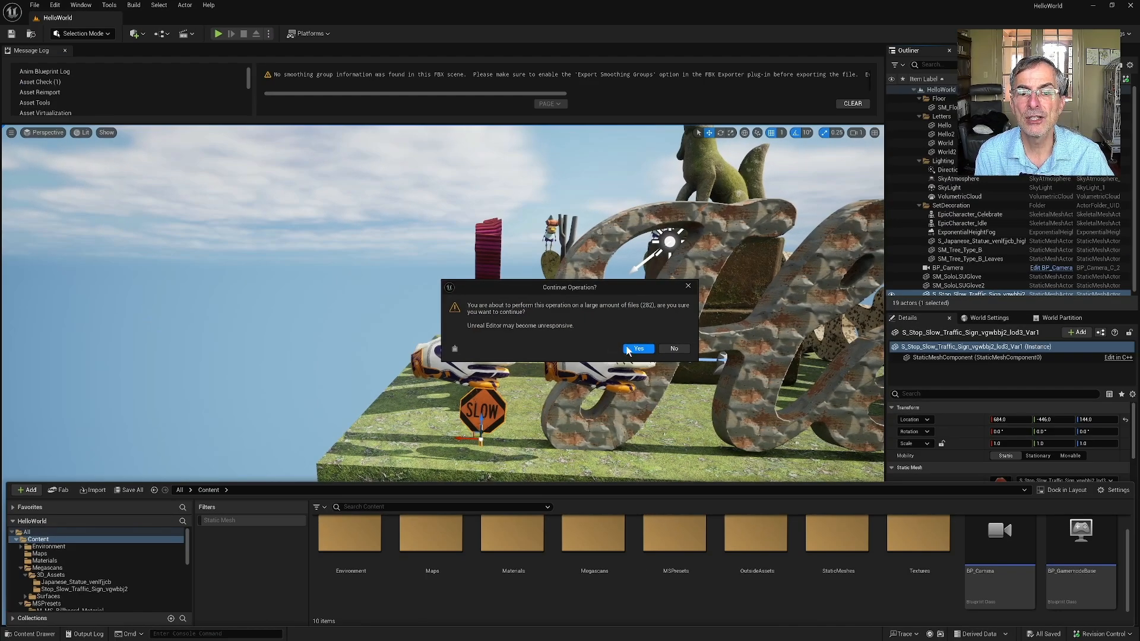
pyautogui.click(637, 351)
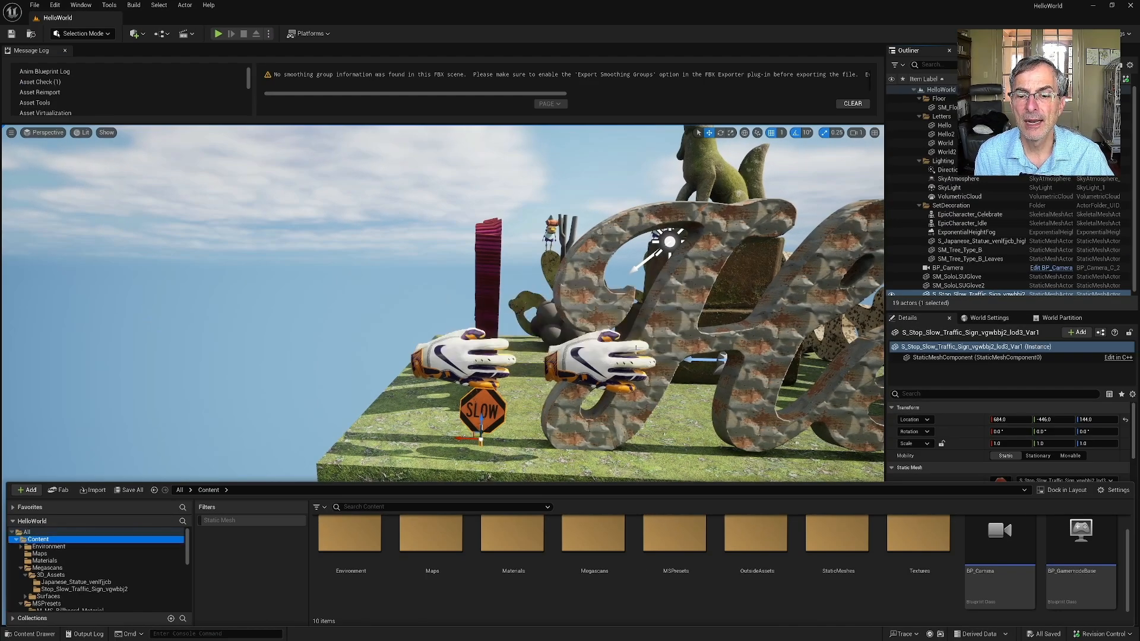
# Check the project content for submission, review the listed MSPresets assets, and close the submission dialog without submitting
pyautogui.click(1097, 634)
pyautogui.click(1054, 604)
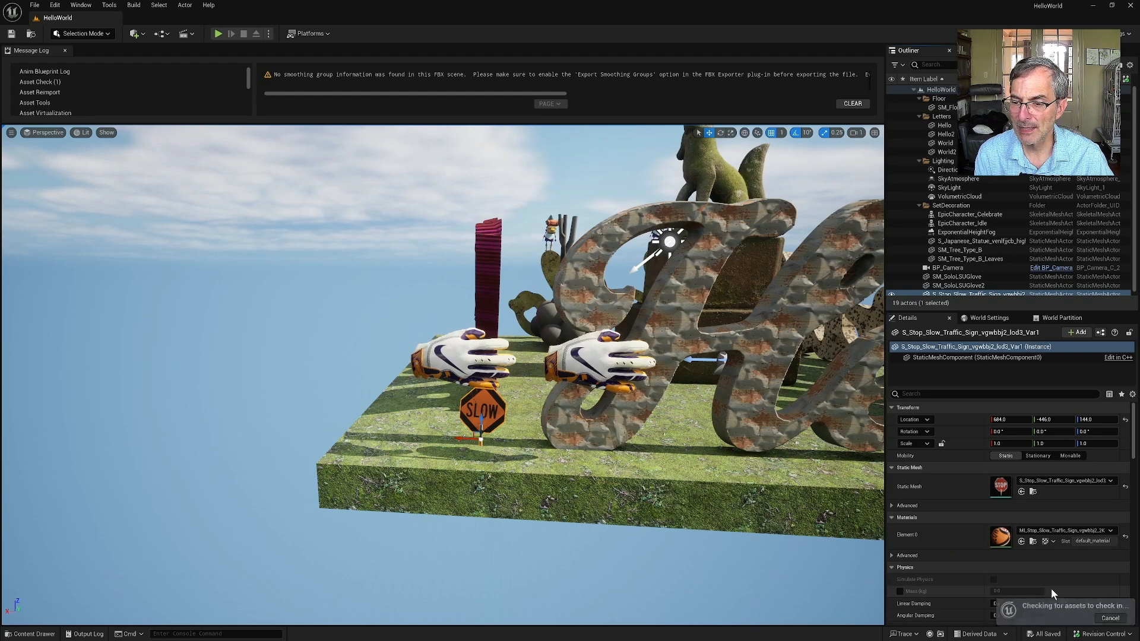
pyautogui.scroll(-5, 564, 344)
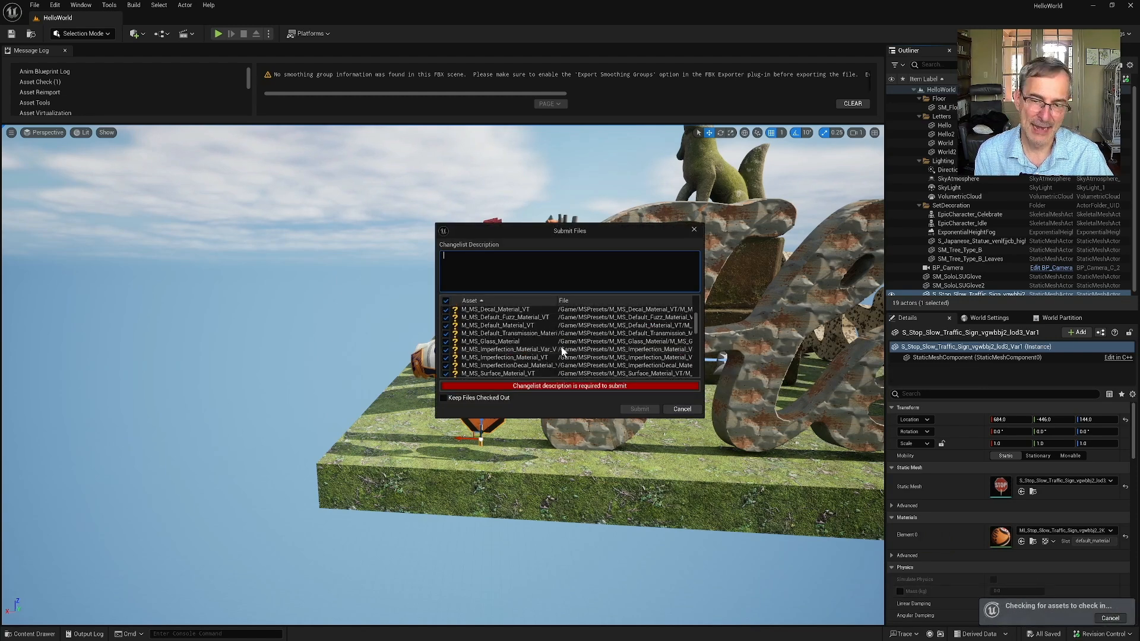
pyautogui.scroll(-10, 565, 362)
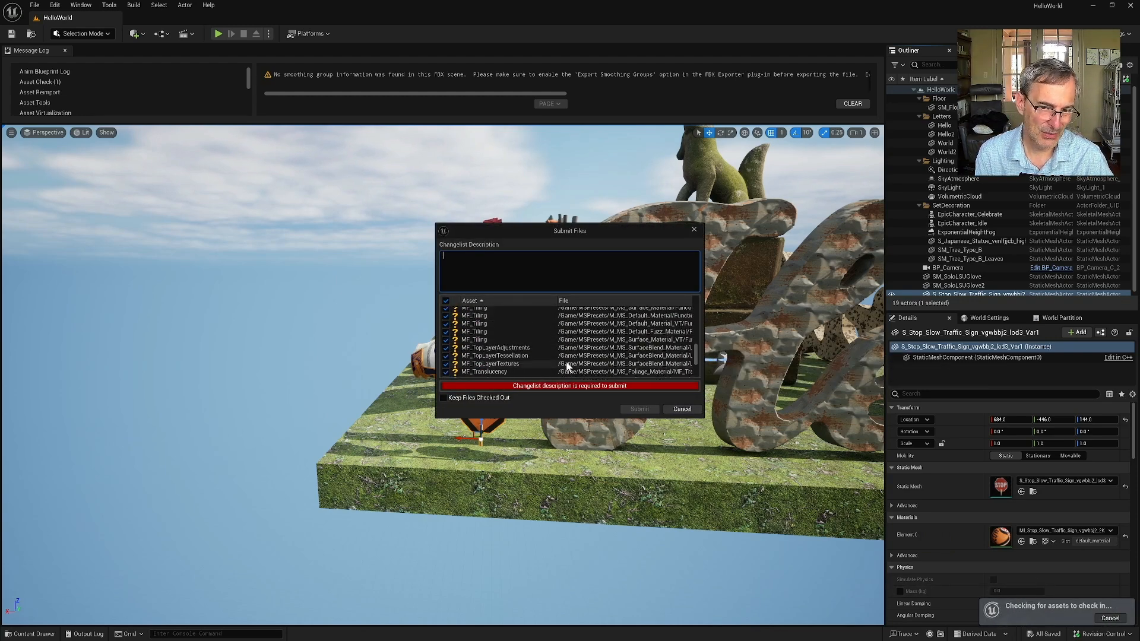
pyautogui.scroll(8, 569, 366)
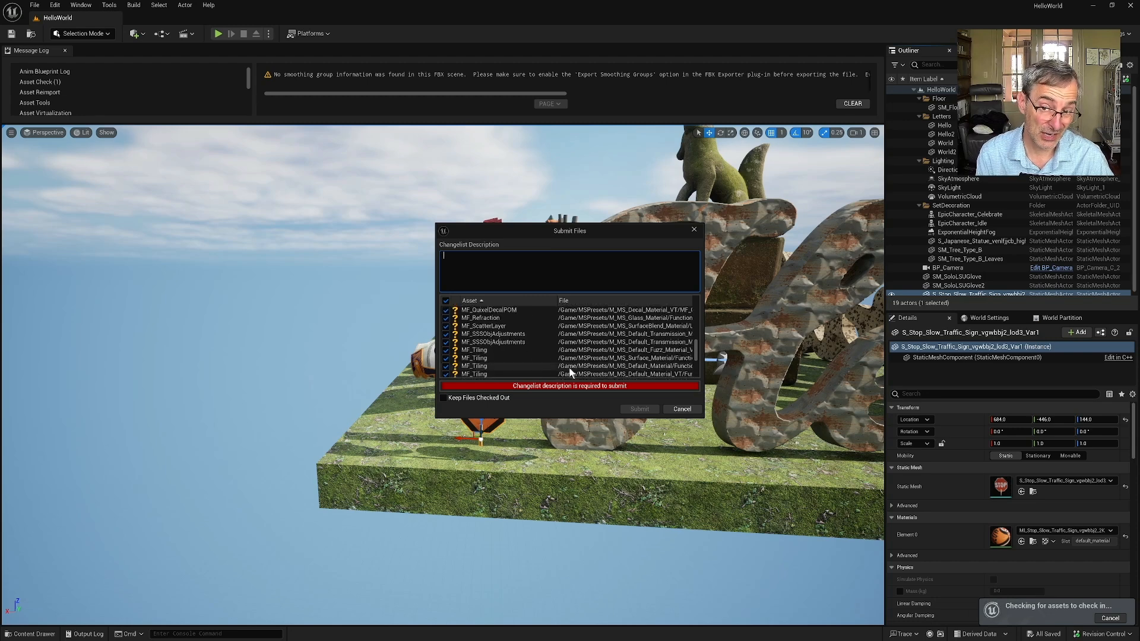
pyautogui.scroll(8, 568, 369)
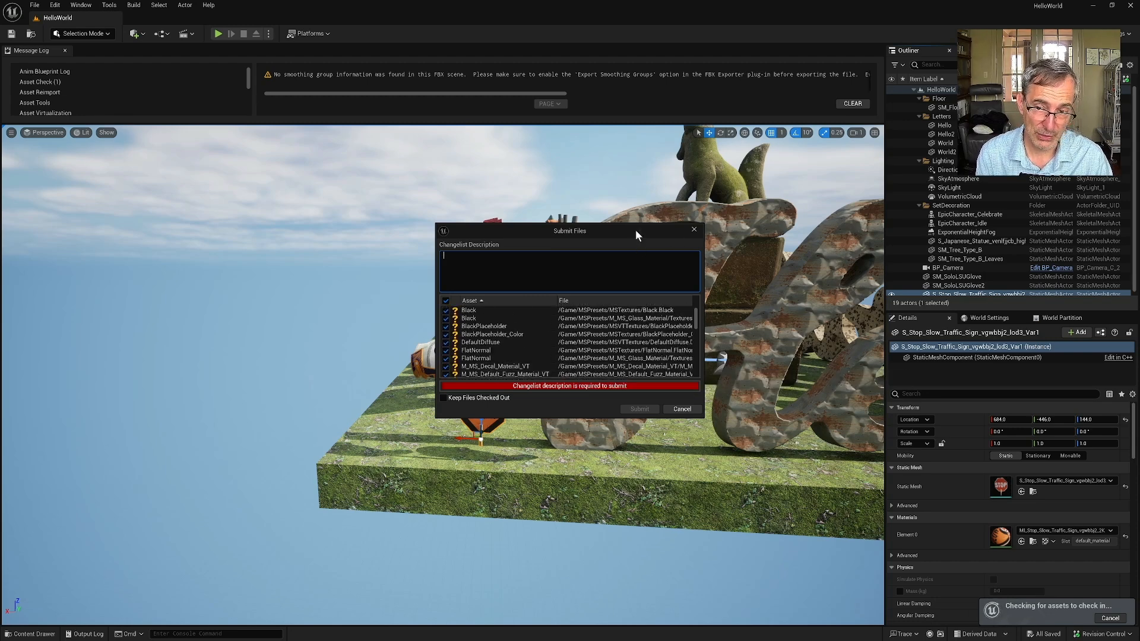
pyautogui.moveTo(635, 236); pyautogui.dragTo(330, 371)
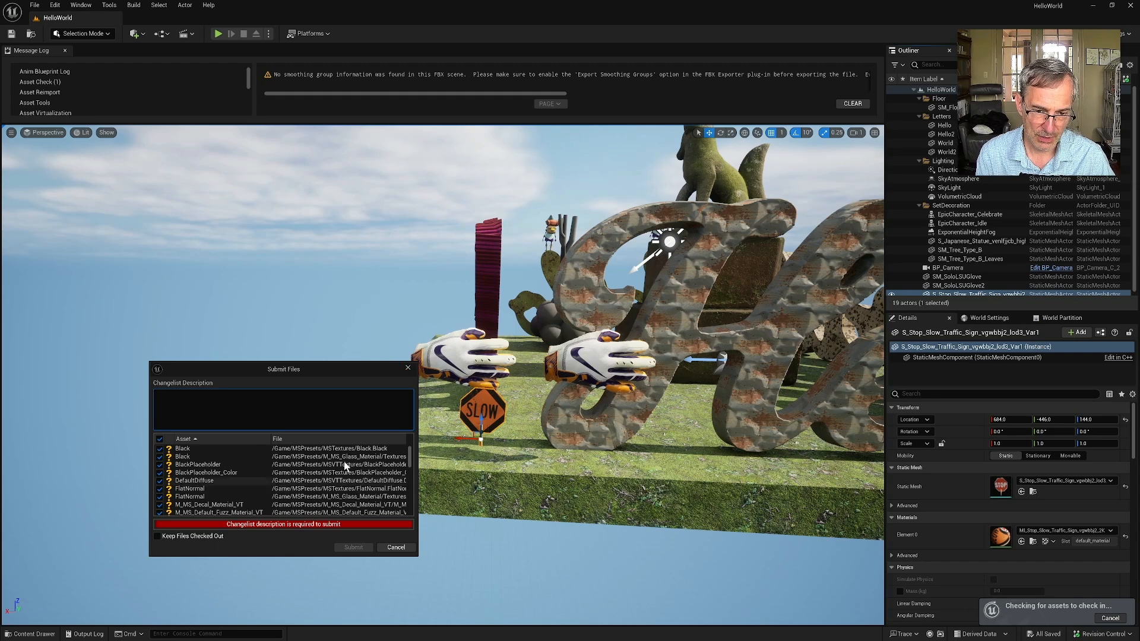
pyautogui.click(408, 369)
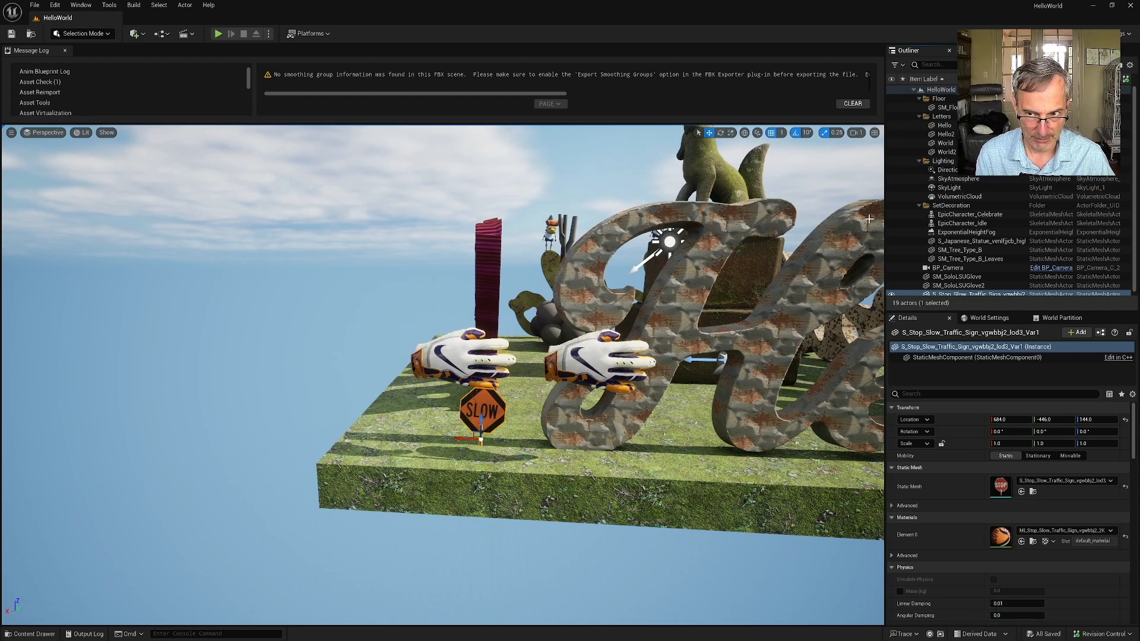
# Save all project content and close the Unreal editor
pyautogui.click(34, 5)
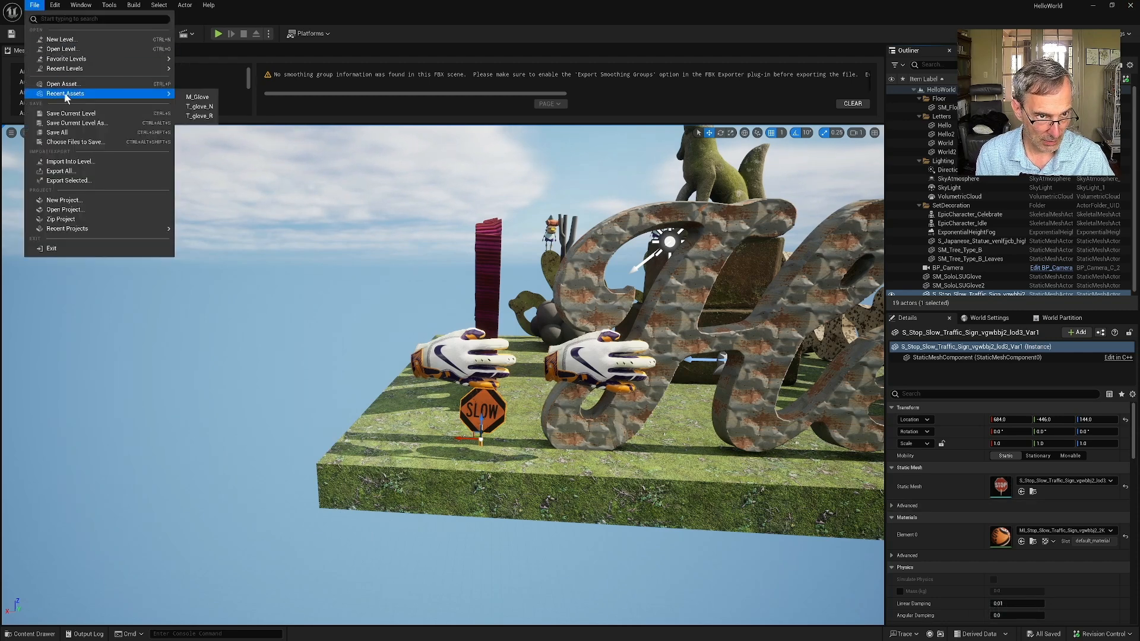
pyautogui.click(64, 133)
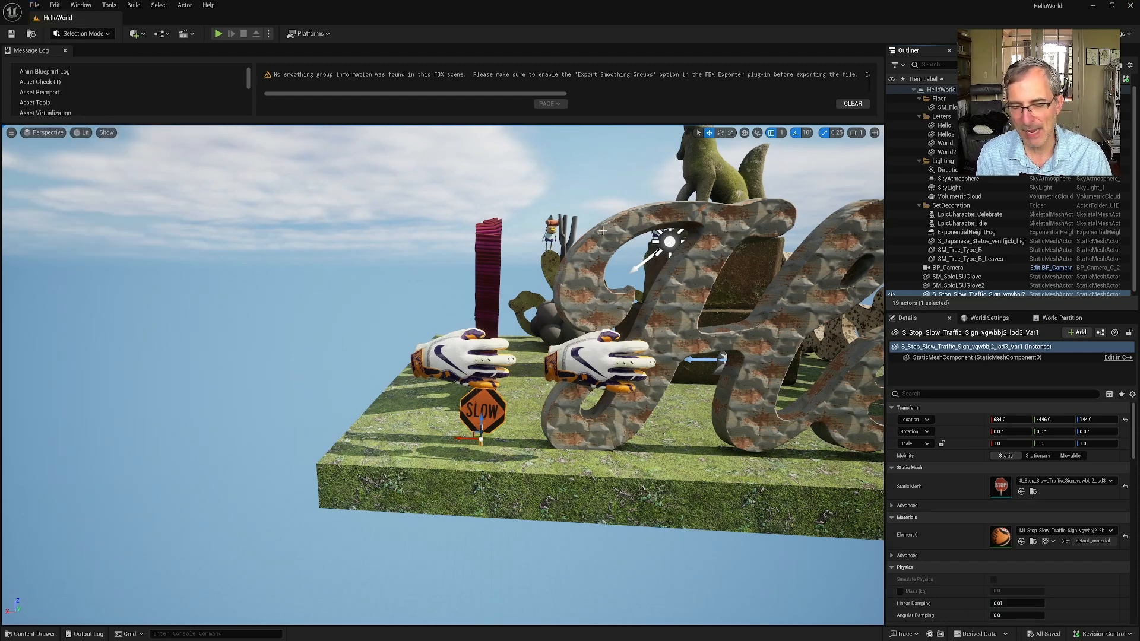
pyautogui.click(1131, 6)
# Switch to P4V, maximize it and start Reconcile Offline Work on the UE5-HelloWorld-Complete workspace folder
pyautogui.moveTo(427, 120); pyautogui.dragTo(385, 117)
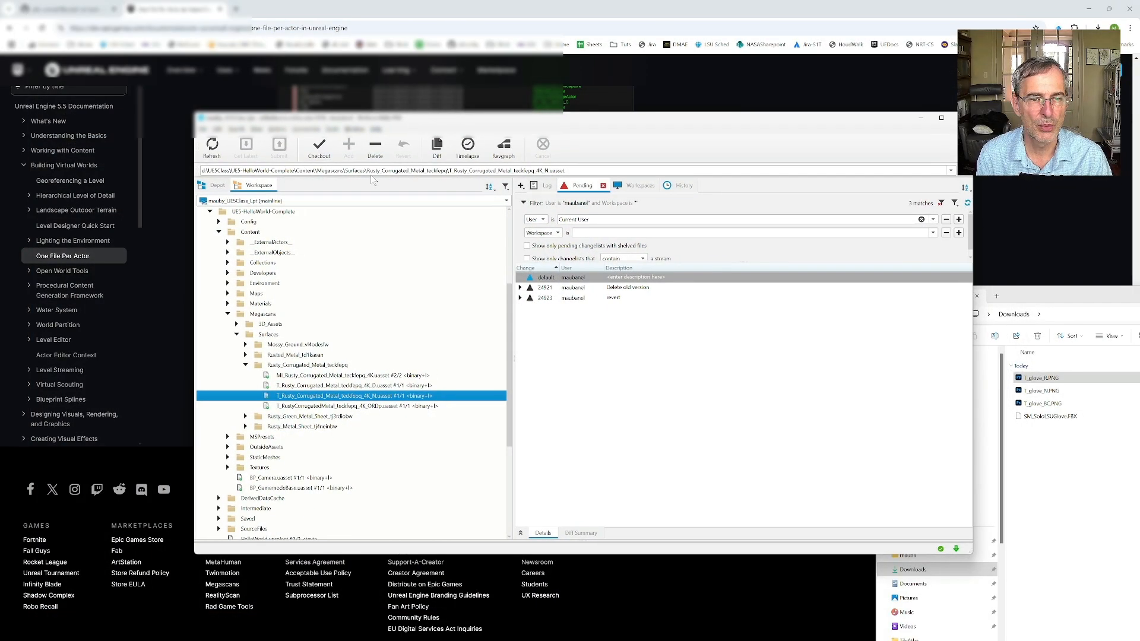
pyautogui.click(940, 117)
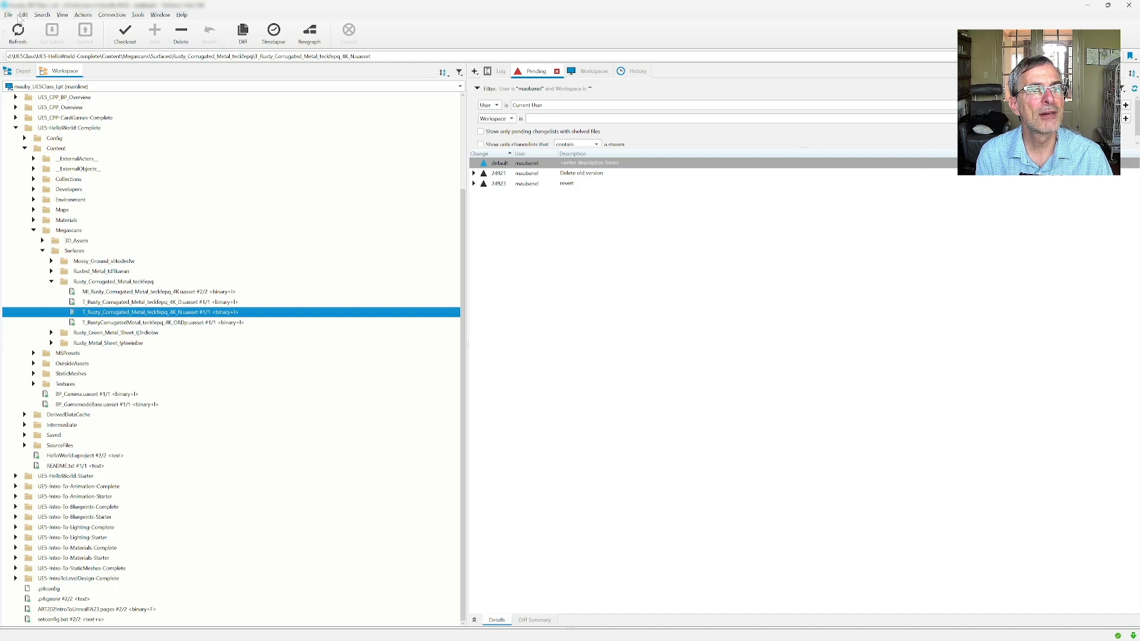
pyautogui.click(80, 129)
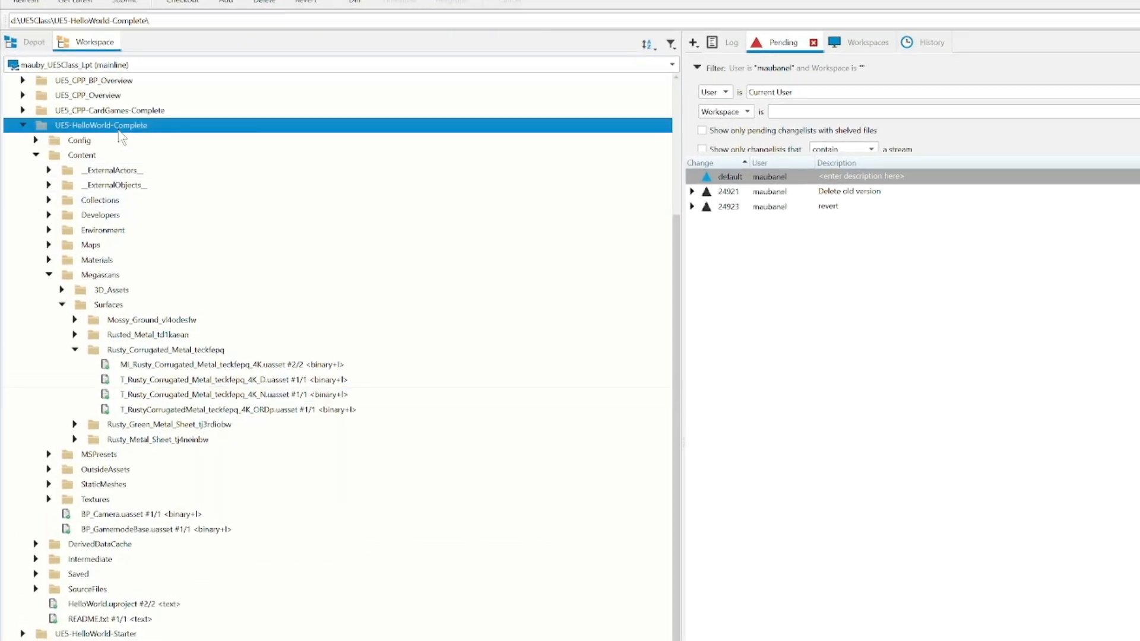
pyautogui.rightClick(119, 133)
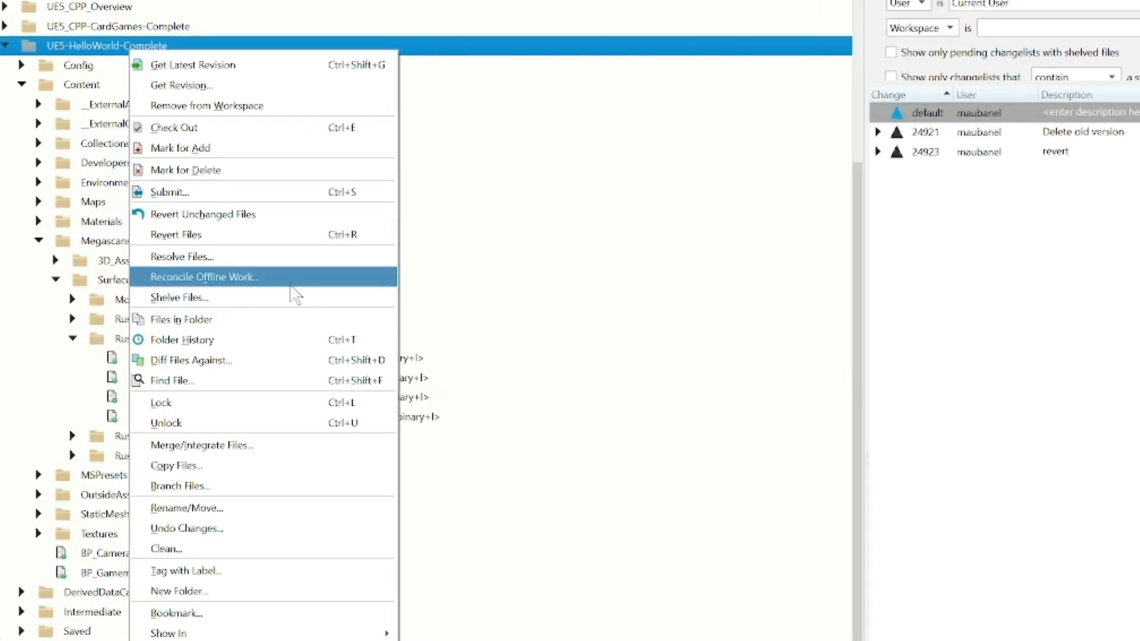
pyautogui.click(292, 282)
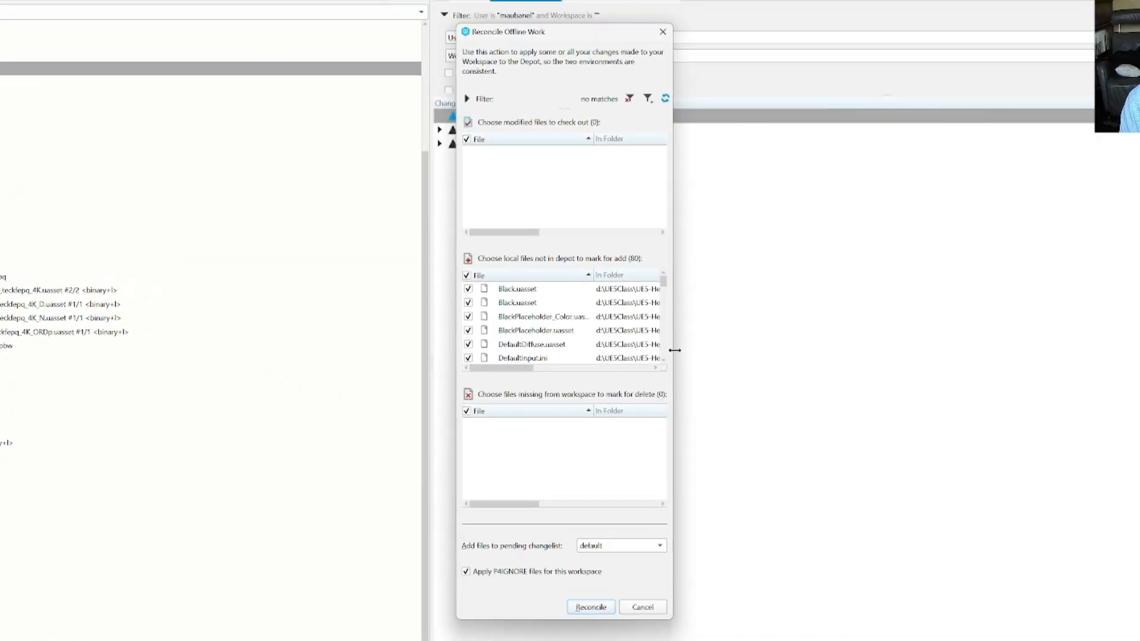
# Review the local files missing from the depot and reconcile them all into the default changelist with P4IGNORE applied
pyautogui.moveTo(674, 350); pyautogui.dragTo(1128, 408)
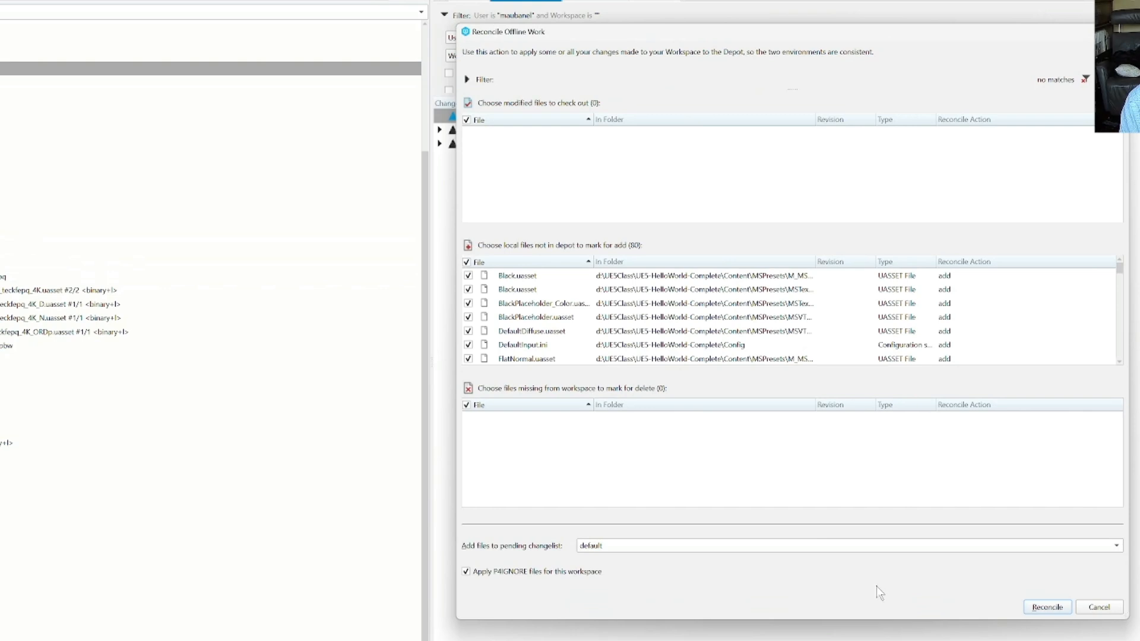
pyautogui.moveTo(866, 622); pyautogui.dragTo(866, 640)
pyautogui.scroll(-10, 741, 361)
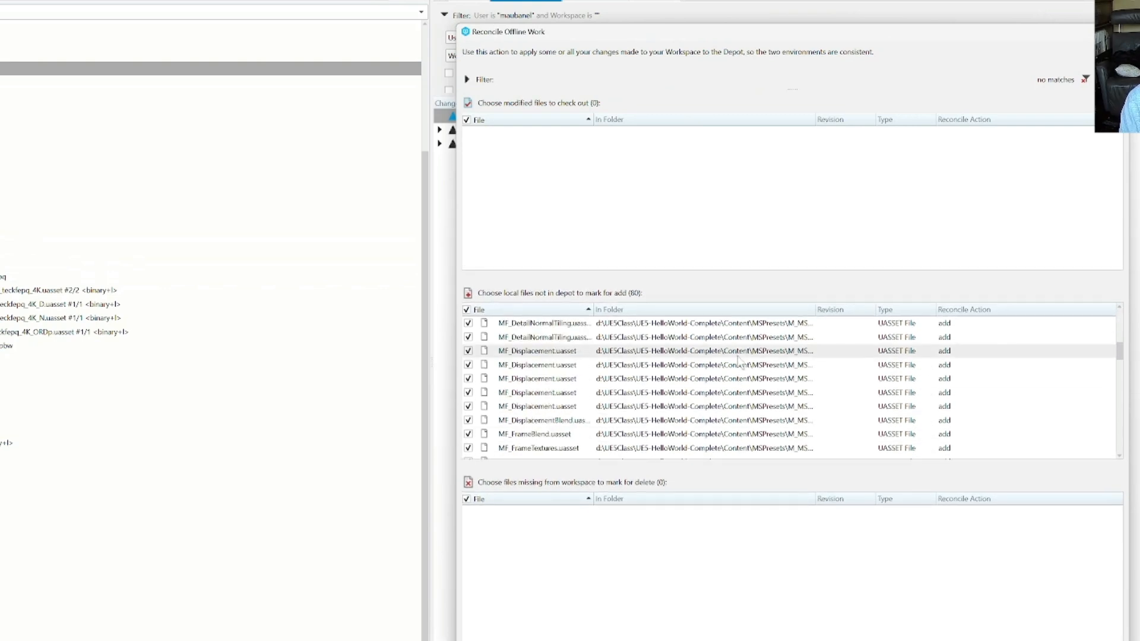
pyautogui.scroll(-3, 741, 361)
pyautogui.scroll(13, 741, 360)
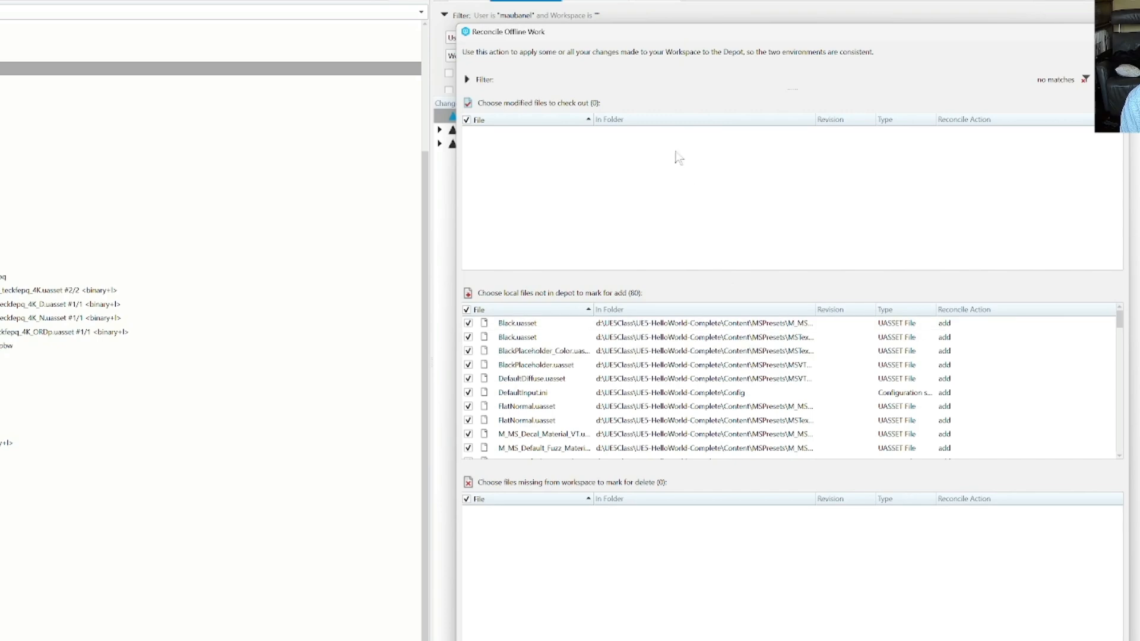
pyautogui.moveTo(662, 36); pyautogui.dragTo(451, 0)
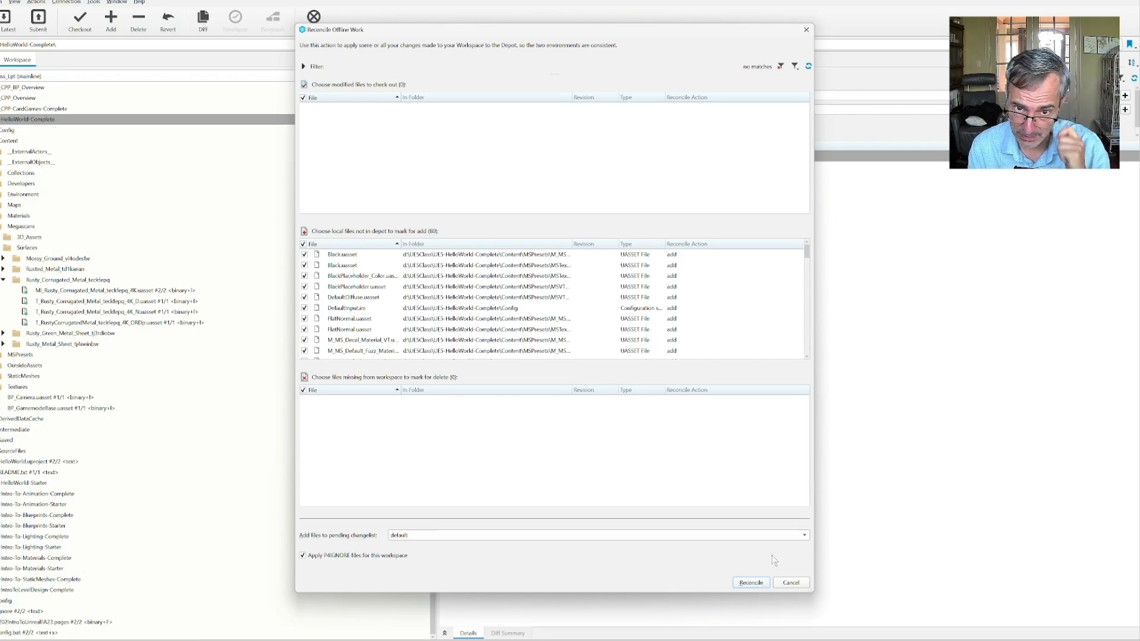
pyautogui.click(752, 582)
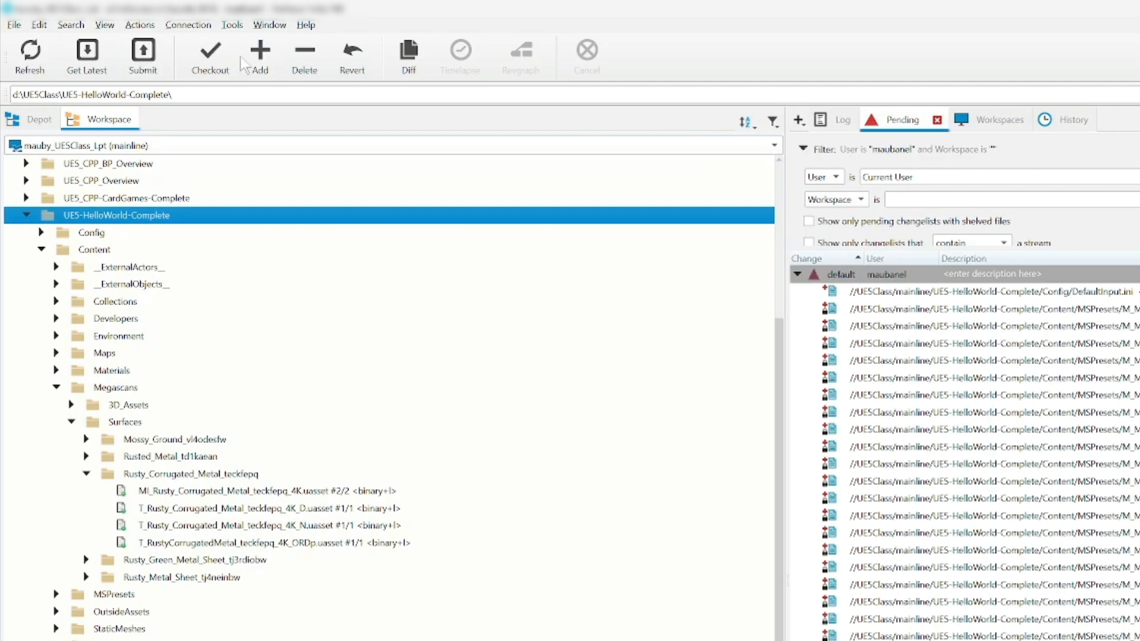
# Submit the default changelist with all its files and the description "Submit quixel download materials to project"
pyautogui.click(143, 55)
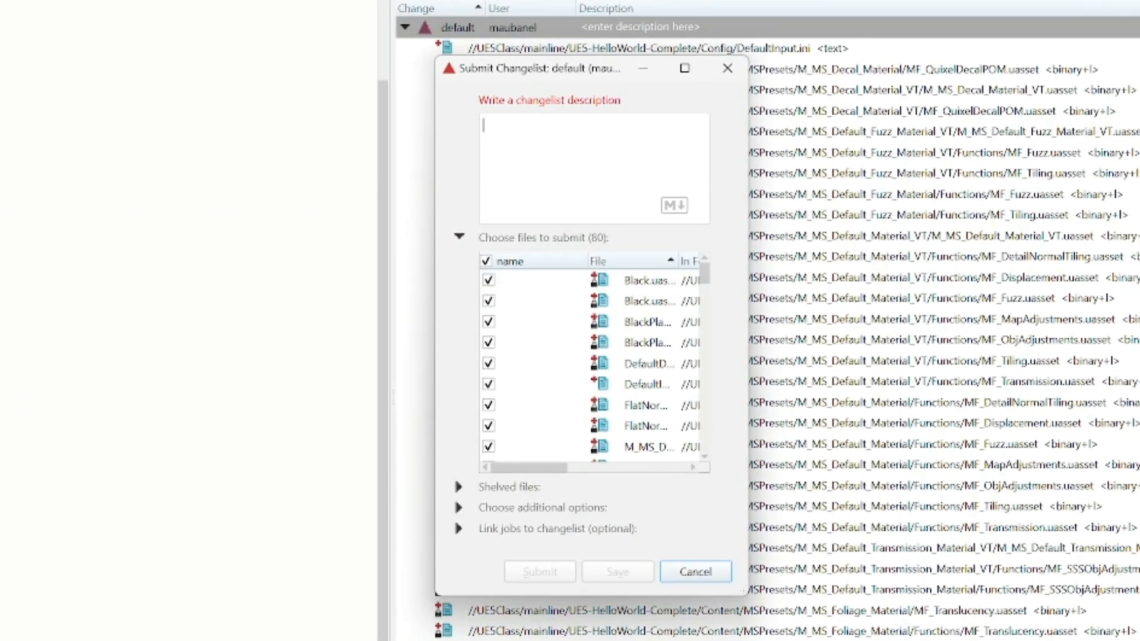
pyautogui.write('Submit files')
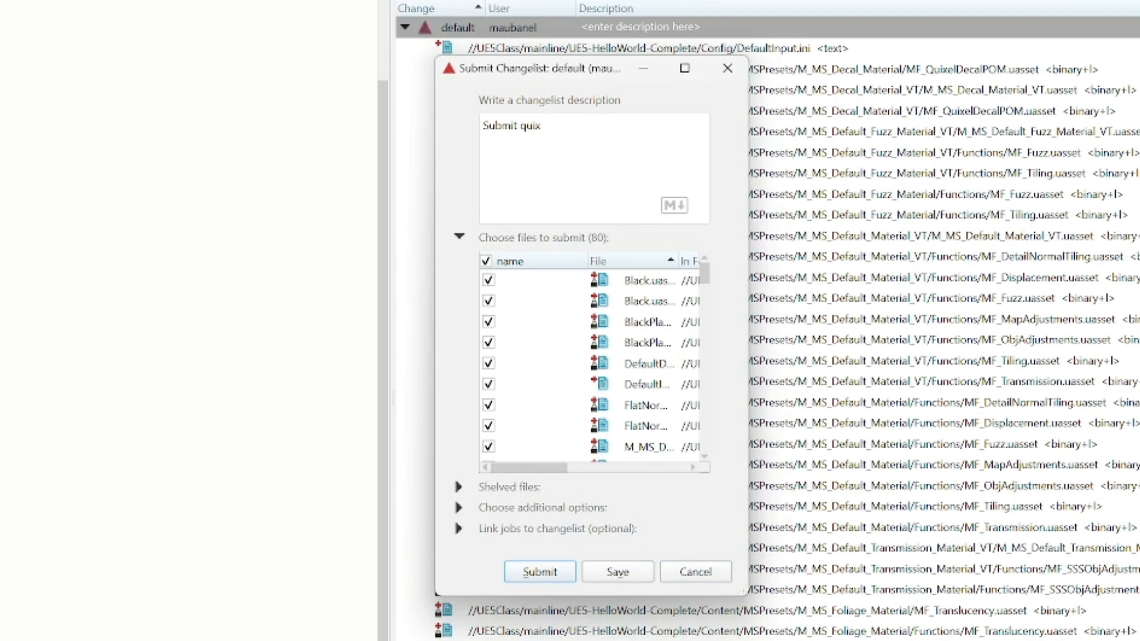
pyautogui.write('ownload materials to p')
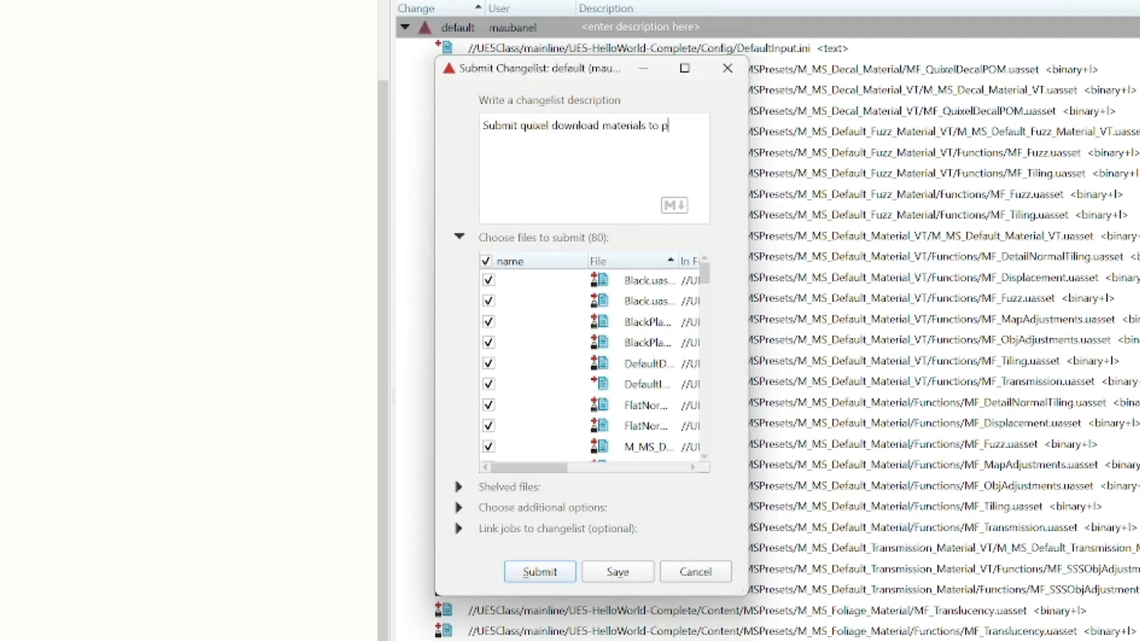
pyautogui.write('er')
pyautogui.write('ject')
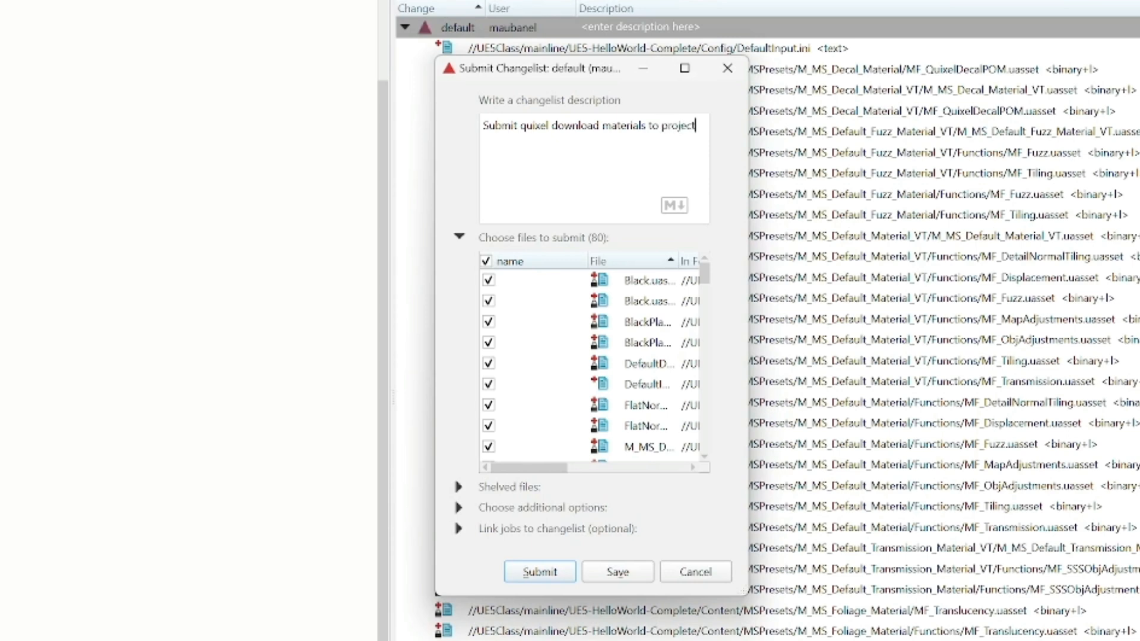
pyautogui.click(527, 567)
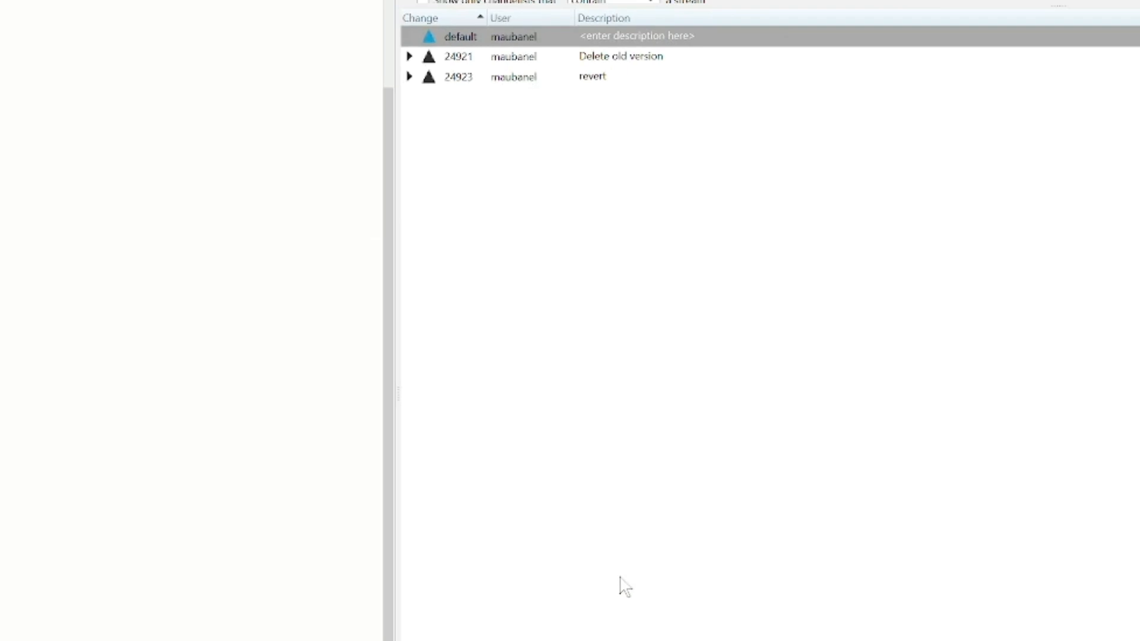
# Run Reconcile Offline Work again on the UE5-HelloWorld-Complete folder to check for remaining files, and dismiss the message
pyautogui.rightClick(64, 132)
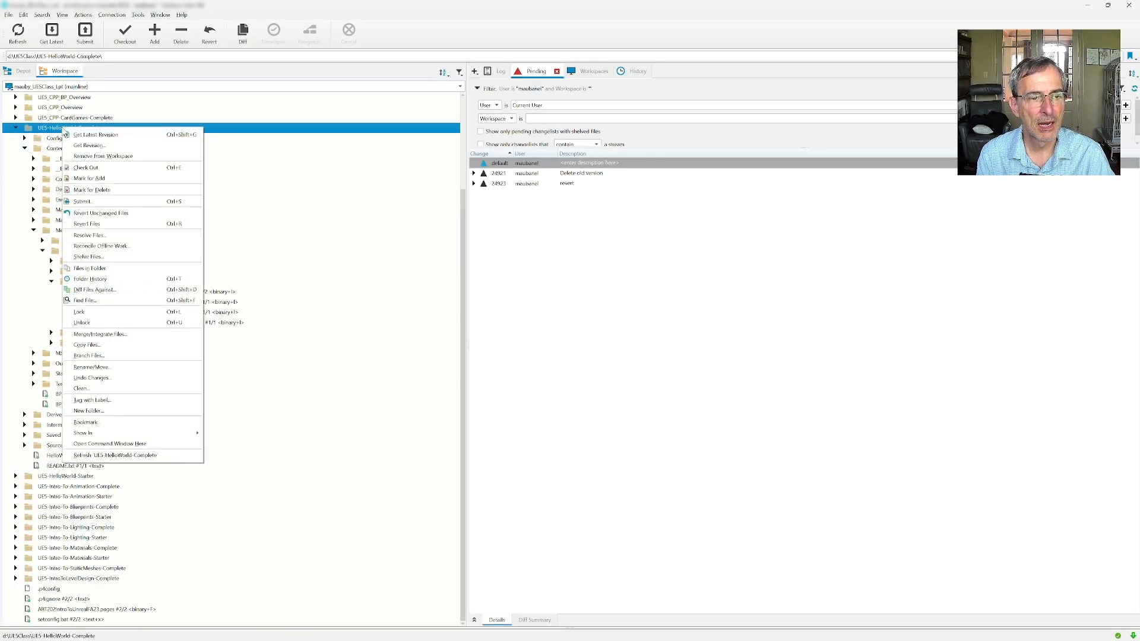
pyautogui.click(101, 246)
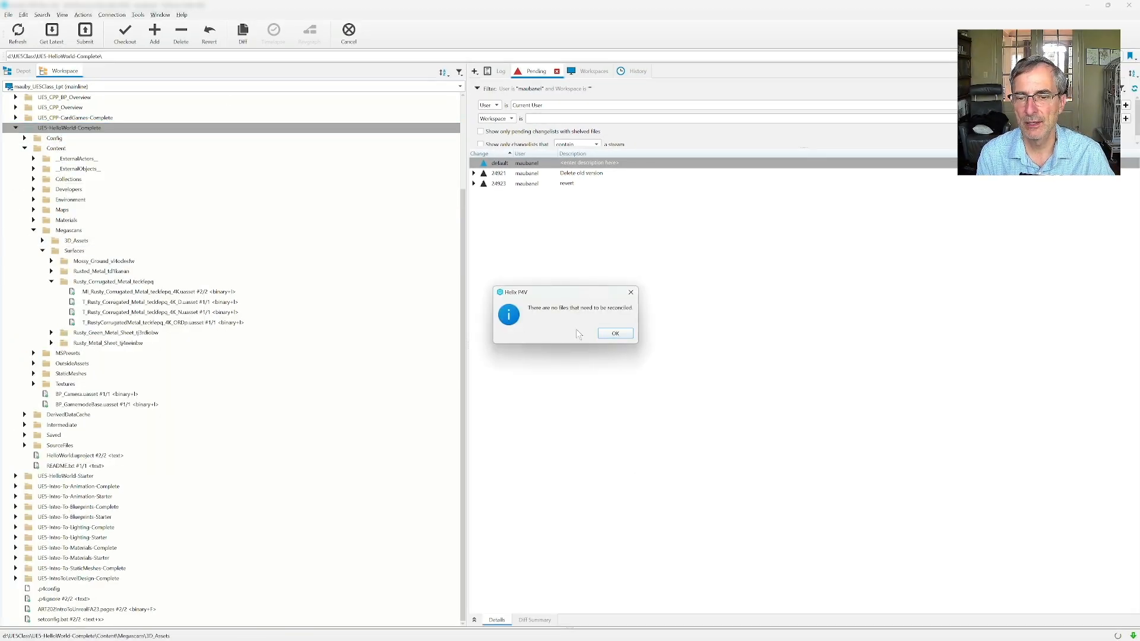
pyautogui.click(615, 333)
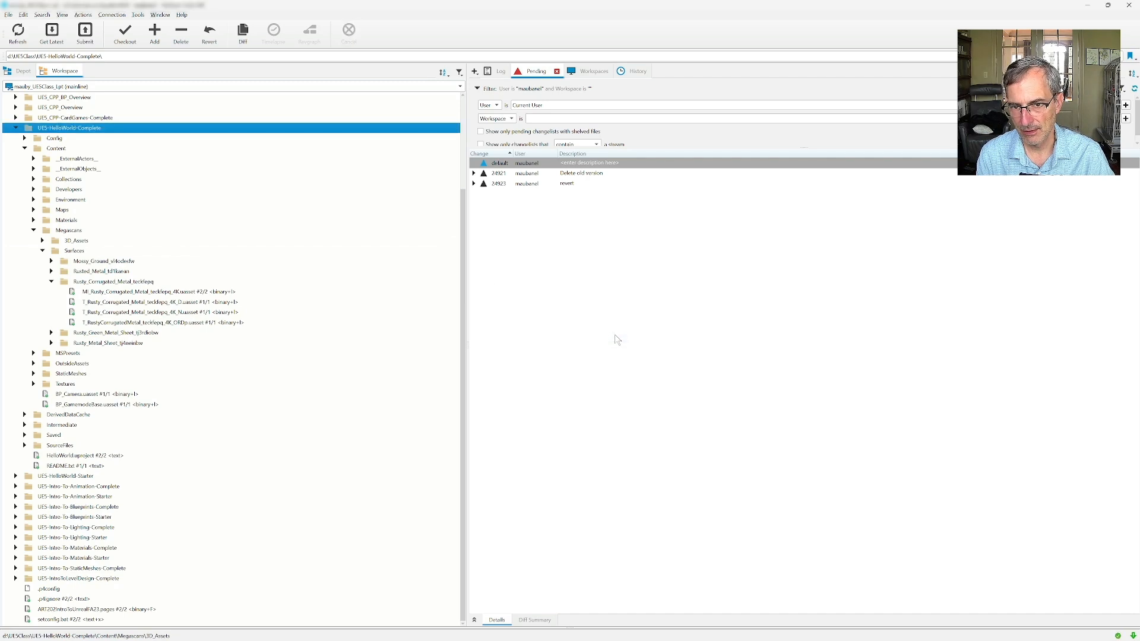
pyautogui.click(510, 167)
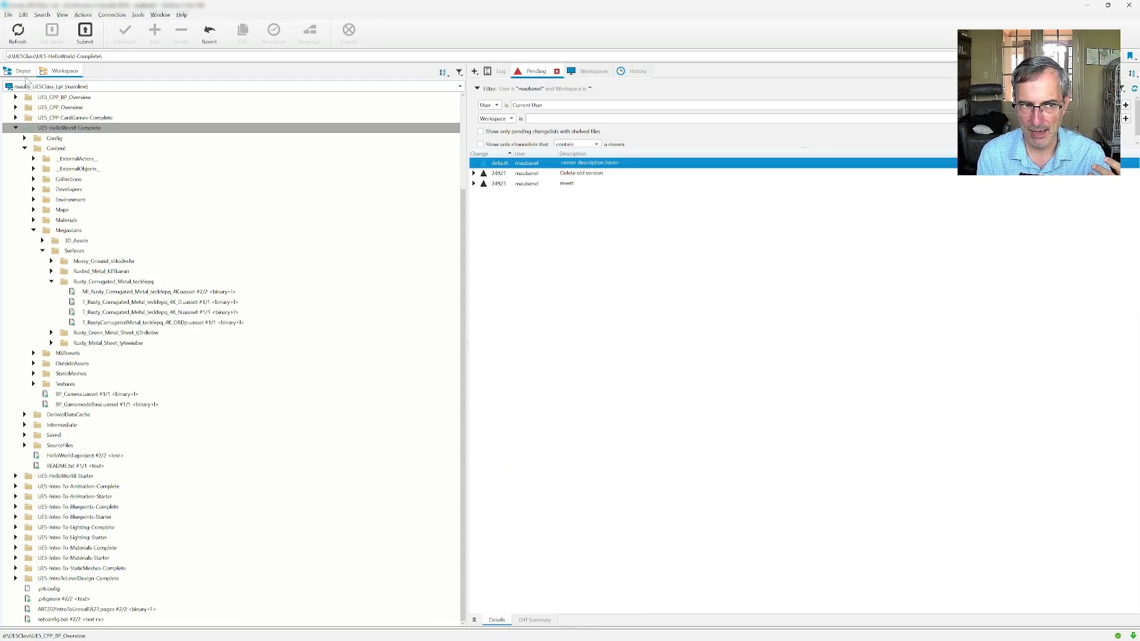
pyautogui.rightClick(60, 129)
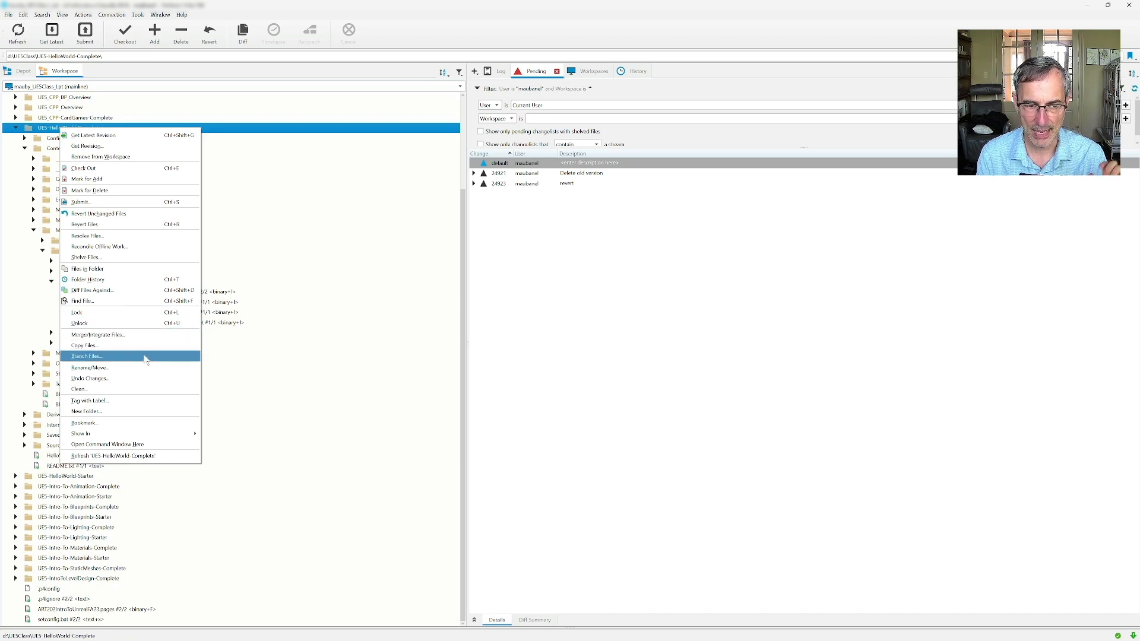
pyautogui.click(255, 361)
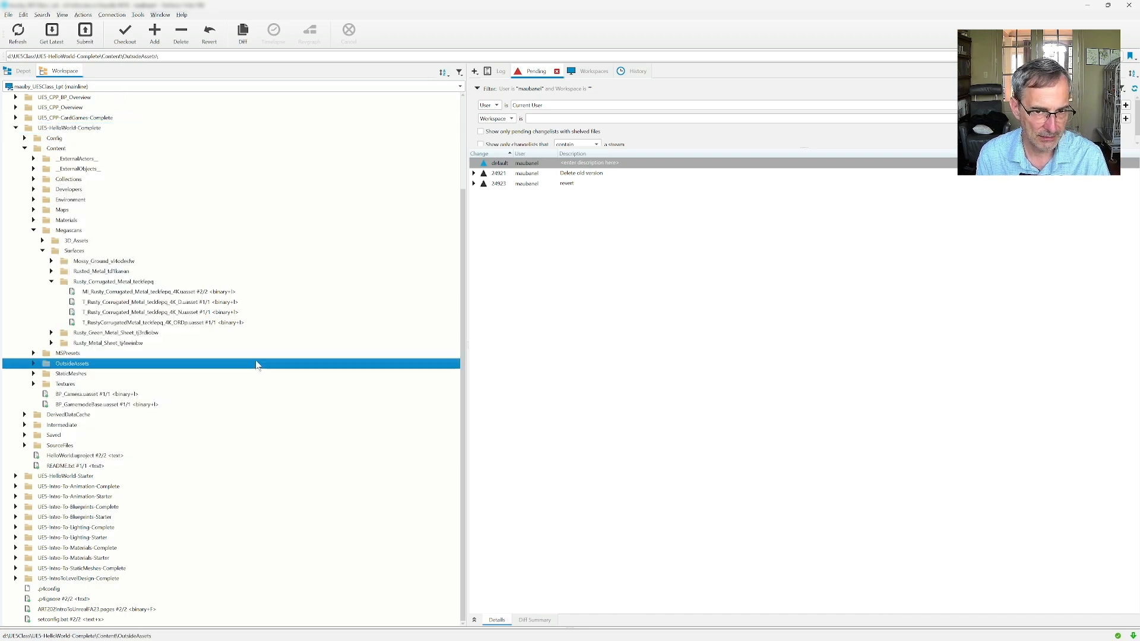
pyautogui.click(58, 129)
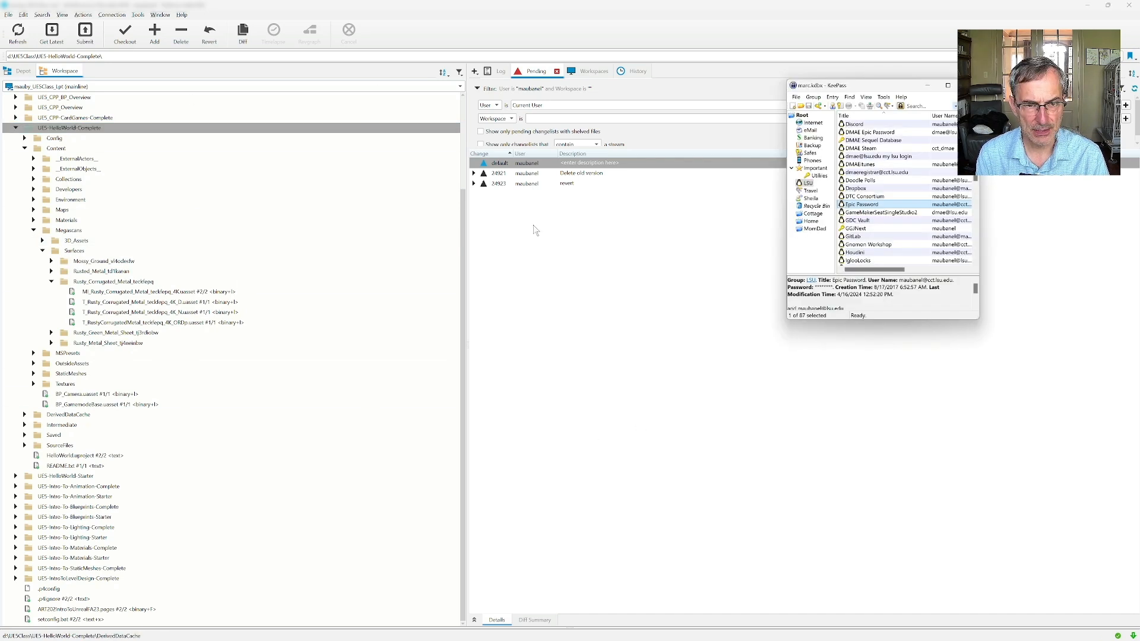
pyautogui.click(507, 262)
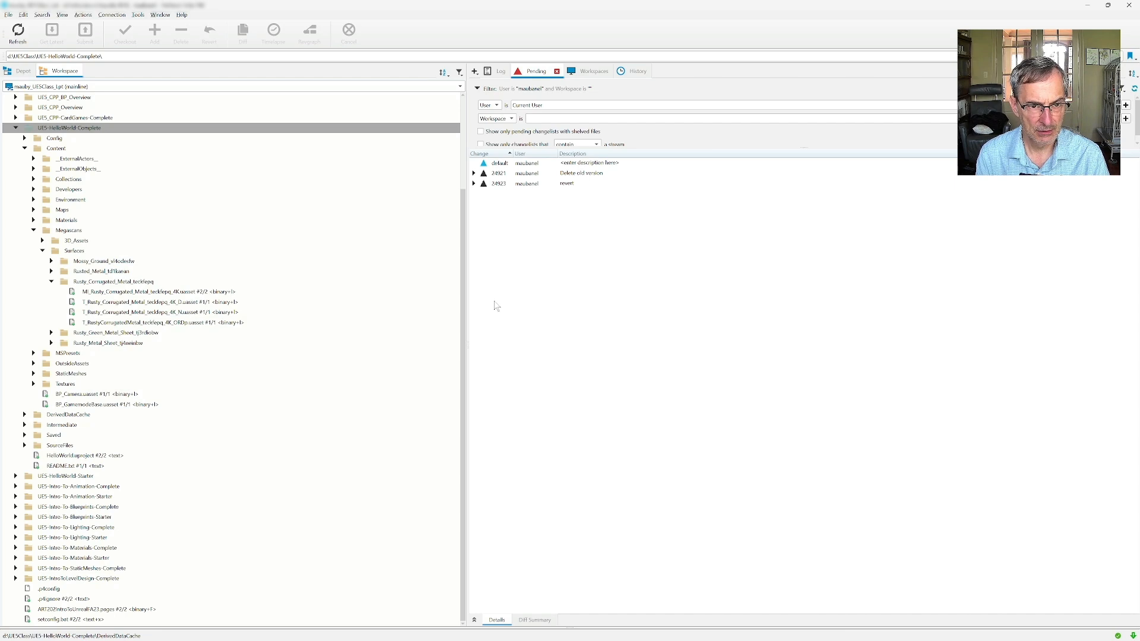